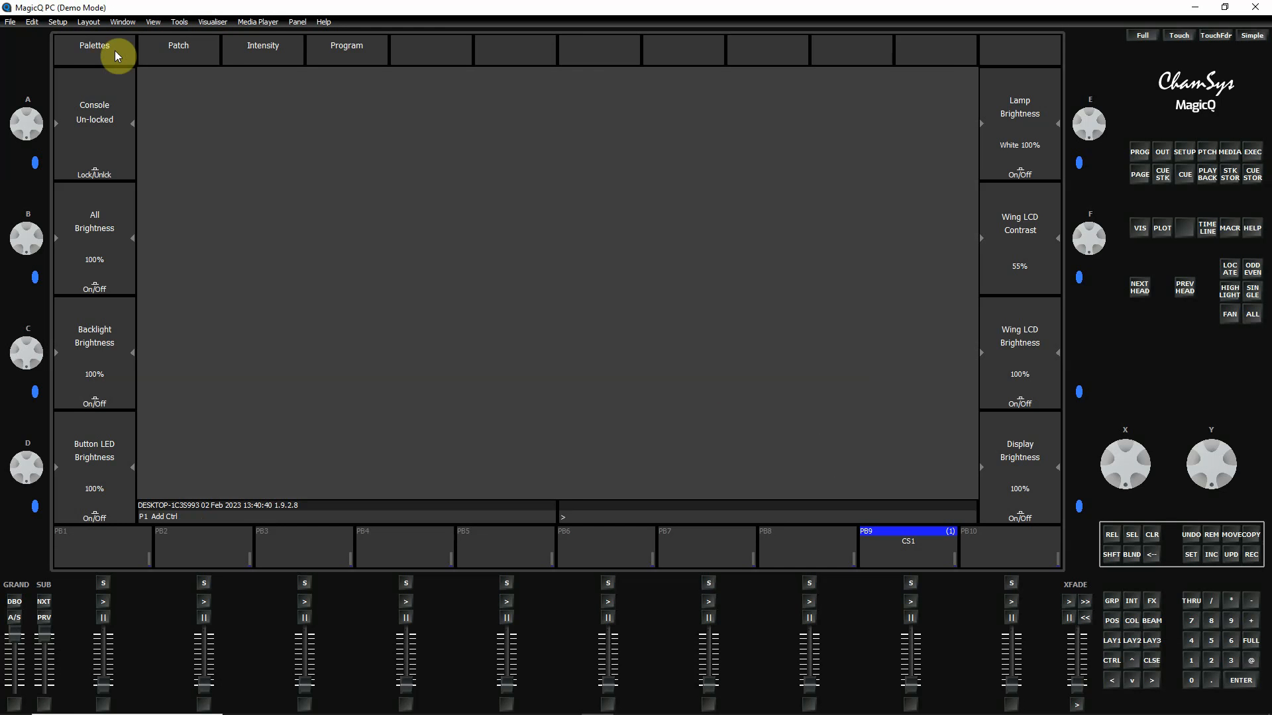
Review the patched heads, the group and intensity windows, and the programmer, and close the programmer window
left_click(90, 53)
left_click(179, 53)
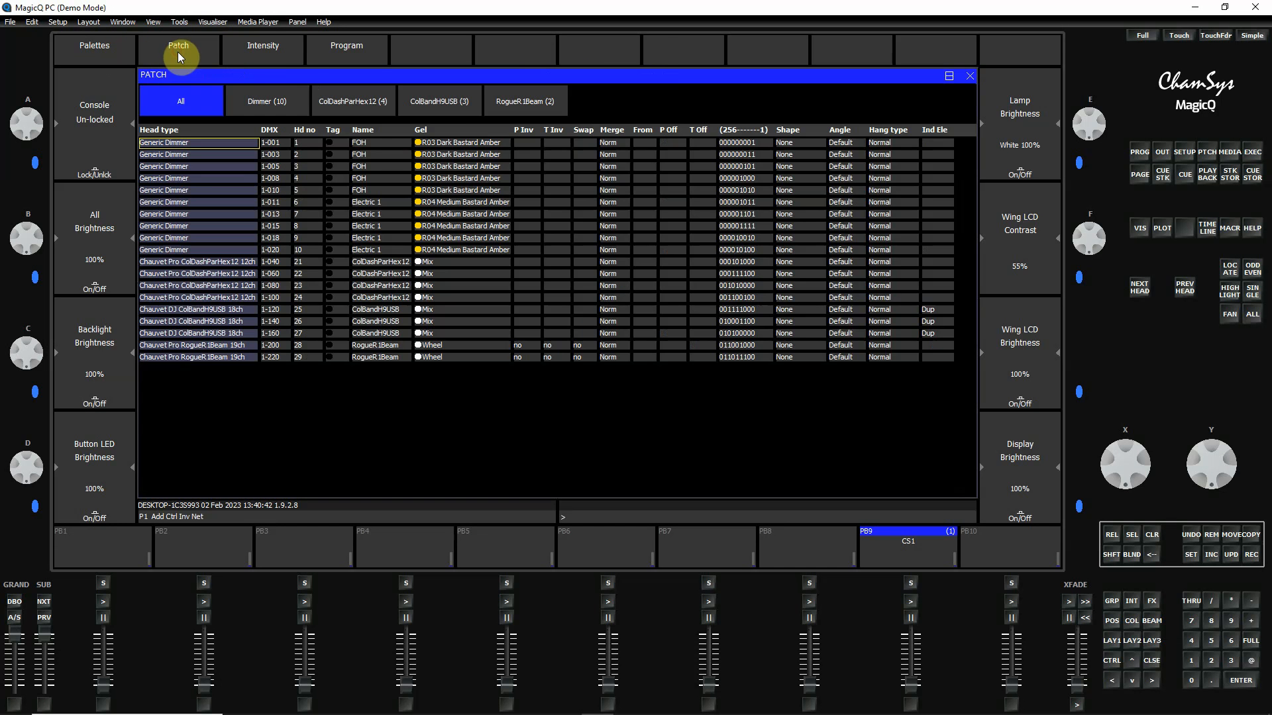
left_click(257, 54)
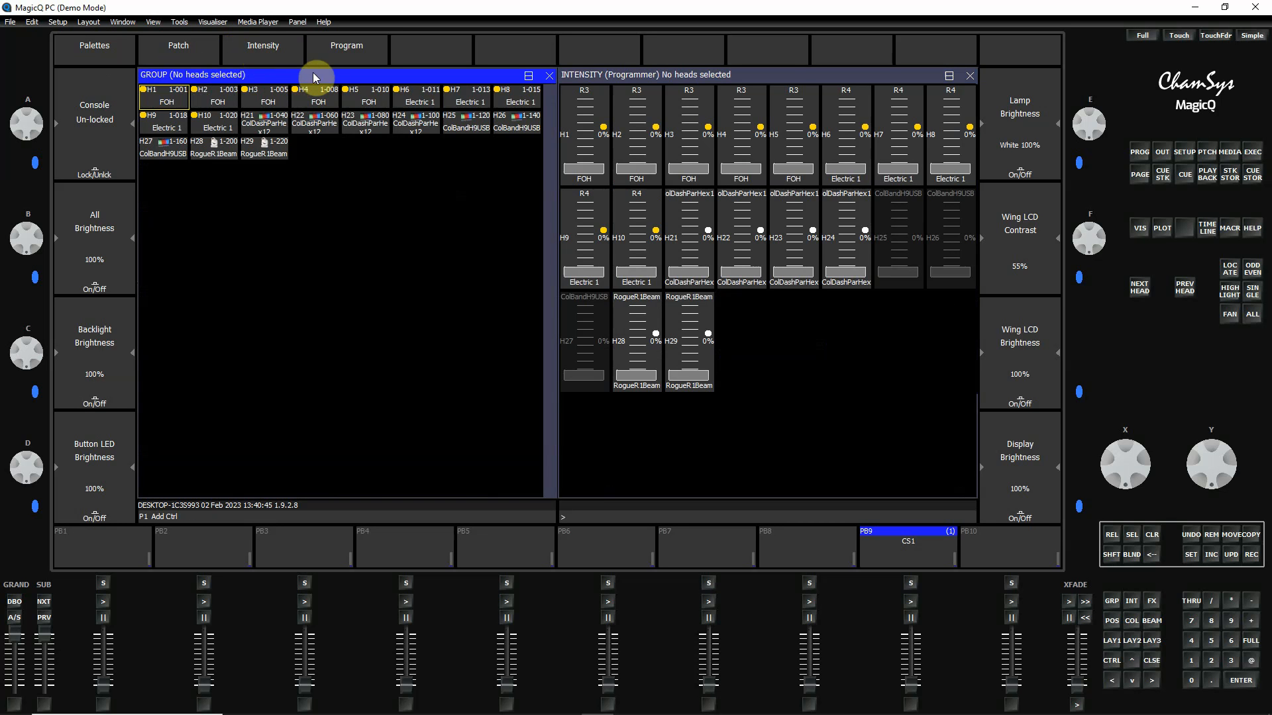
left_click(359, 53)
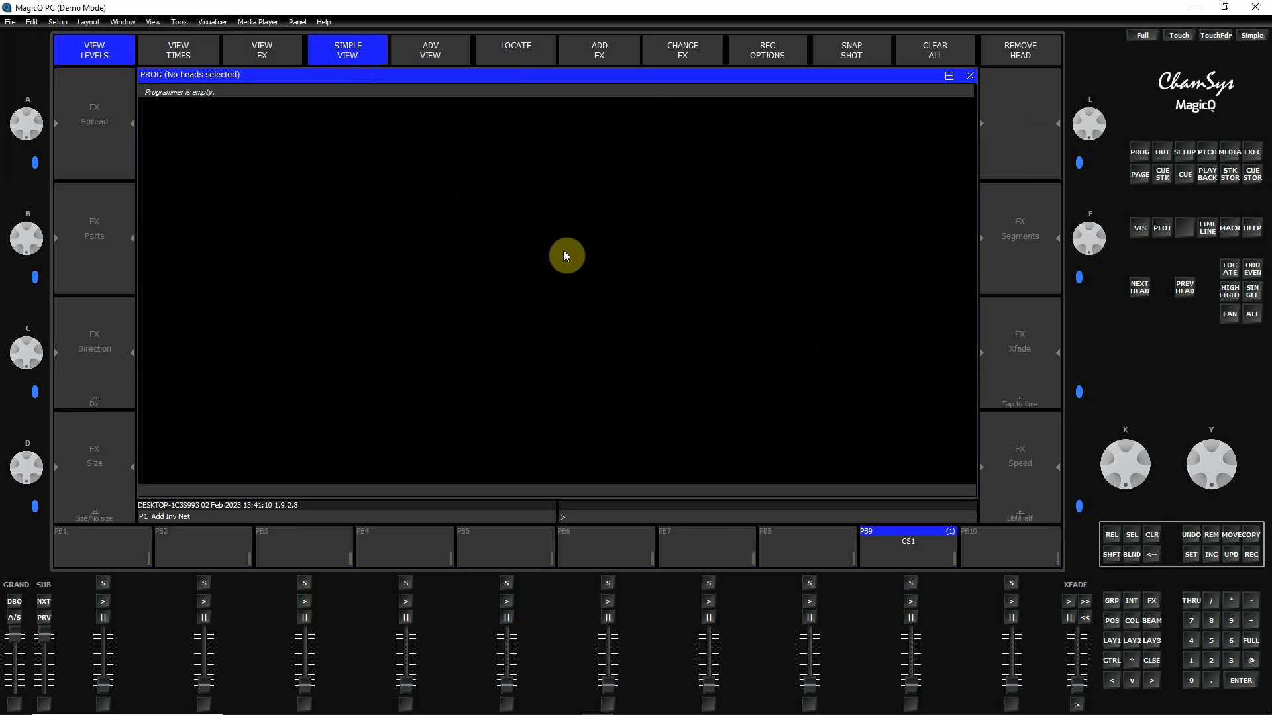
left_click(967, 77)
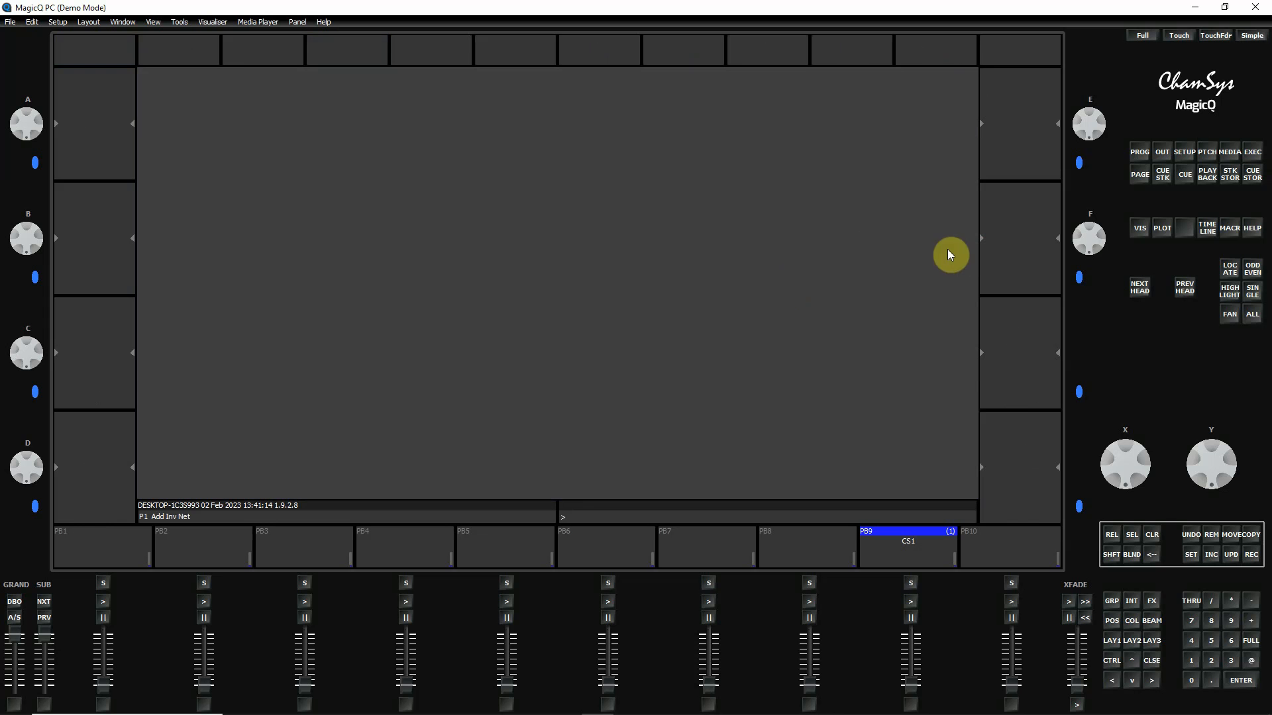
Open the stage plot in design view and move heads 21–24, 25–27 and 28–29 aside to the left half of the plot
left_click(1164, 230)
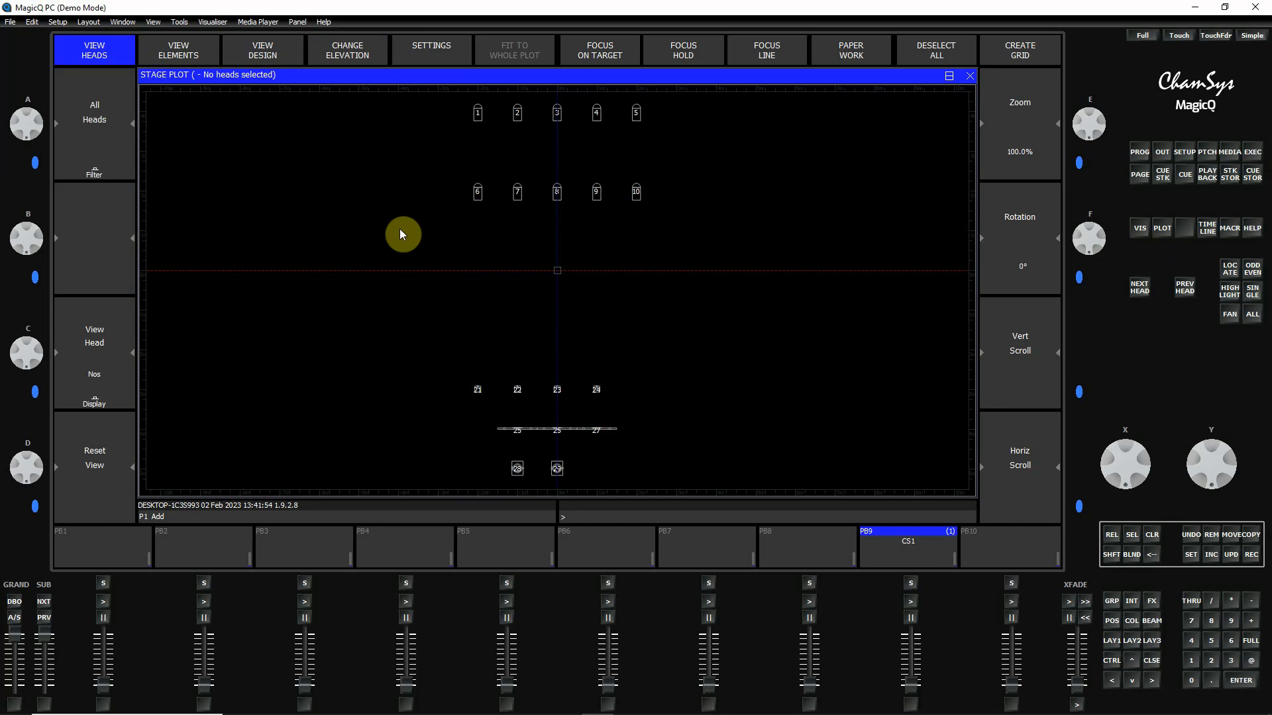
left_click(273, 58)
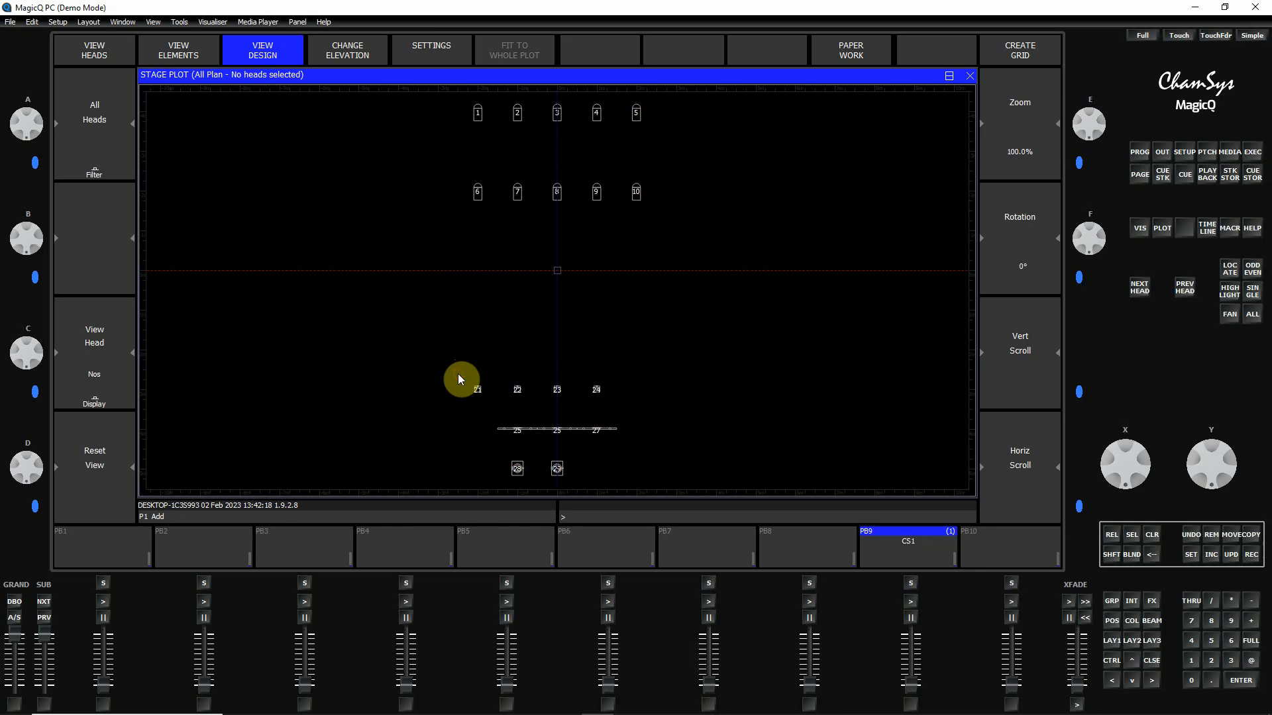
left_click_drag(457, 373, 622, 407)
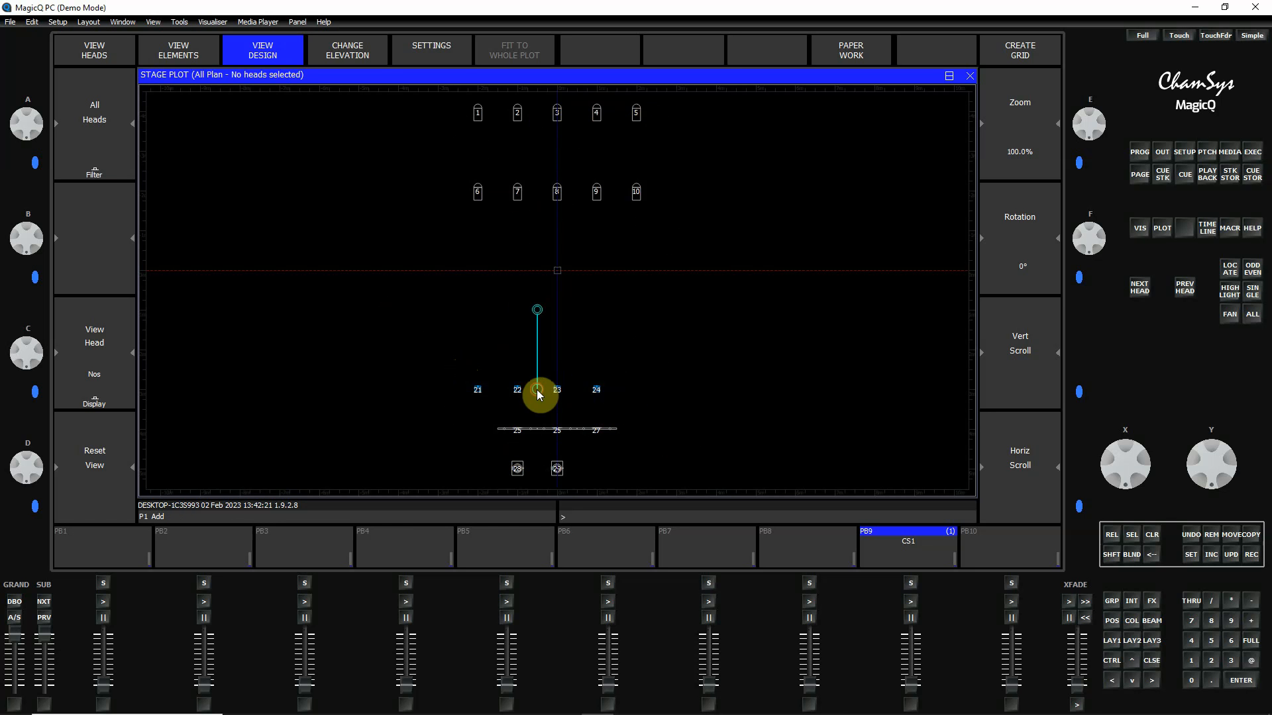
left_click_drag(535, 396, 297, 296)
left_click_drag(483, 401, 635, 452)
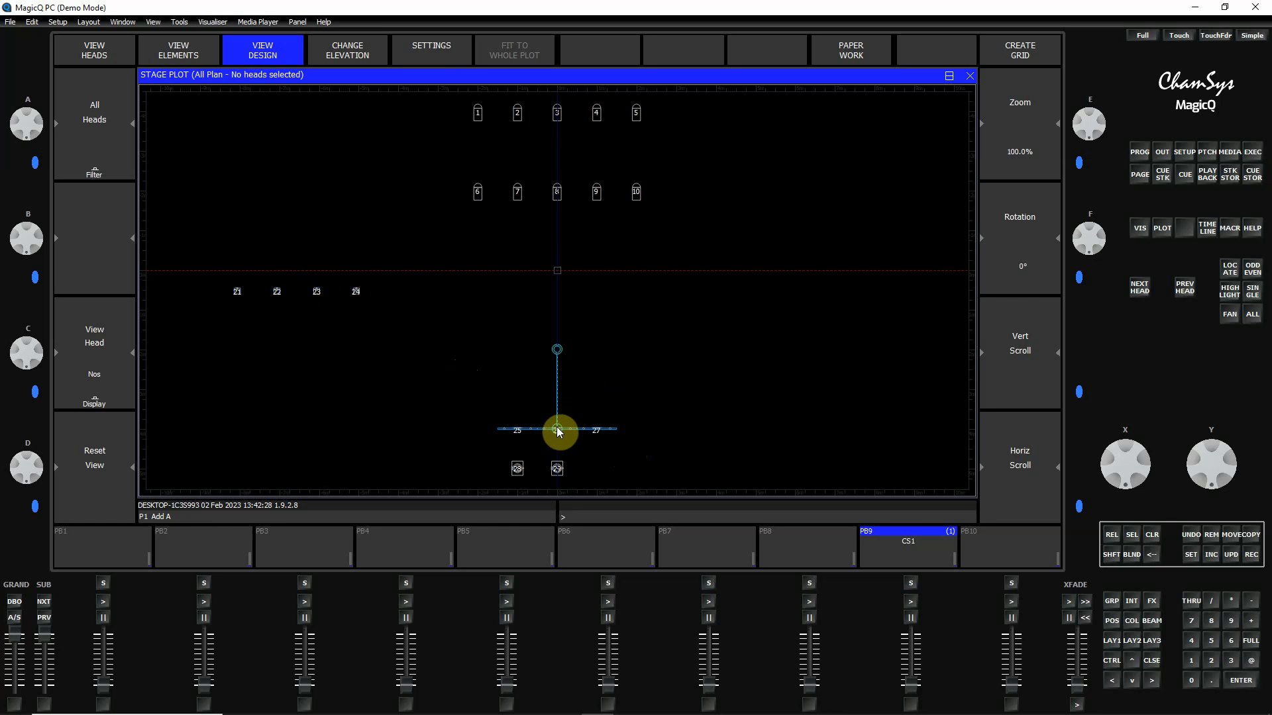
left_click_drag(558, 430, 304, 220)
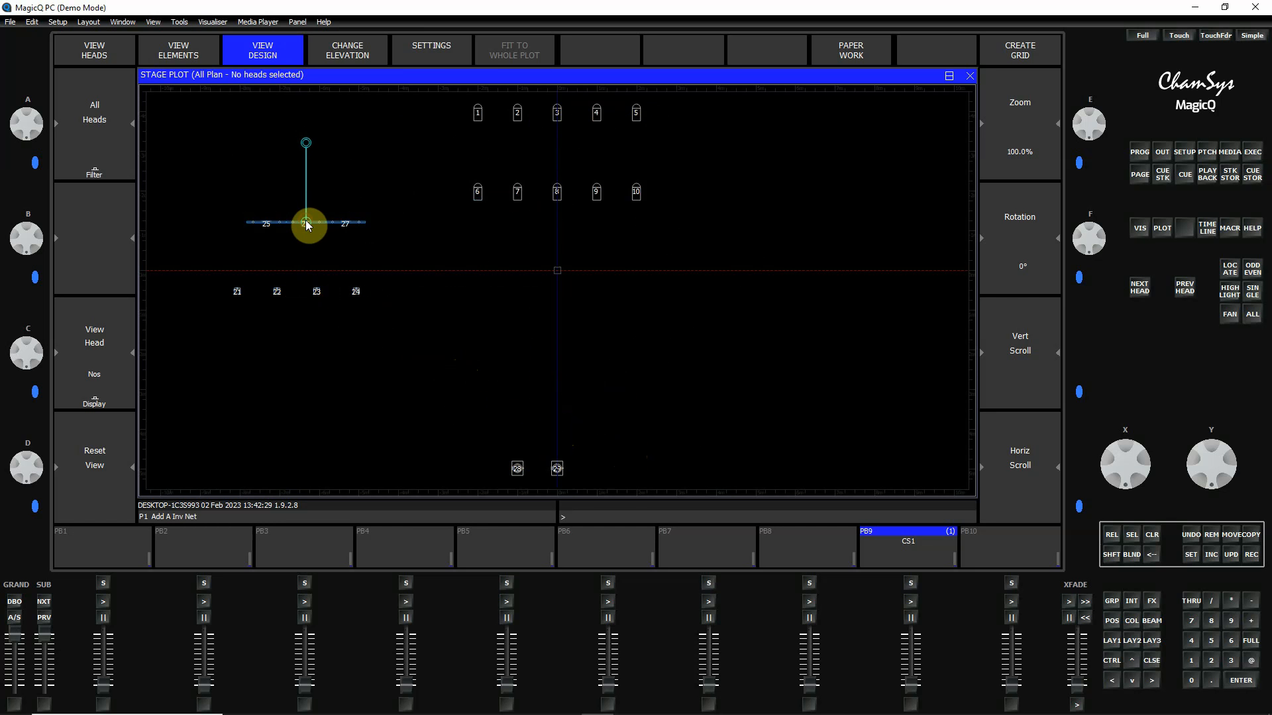
left_click_drag(488, 440, 273, 399)
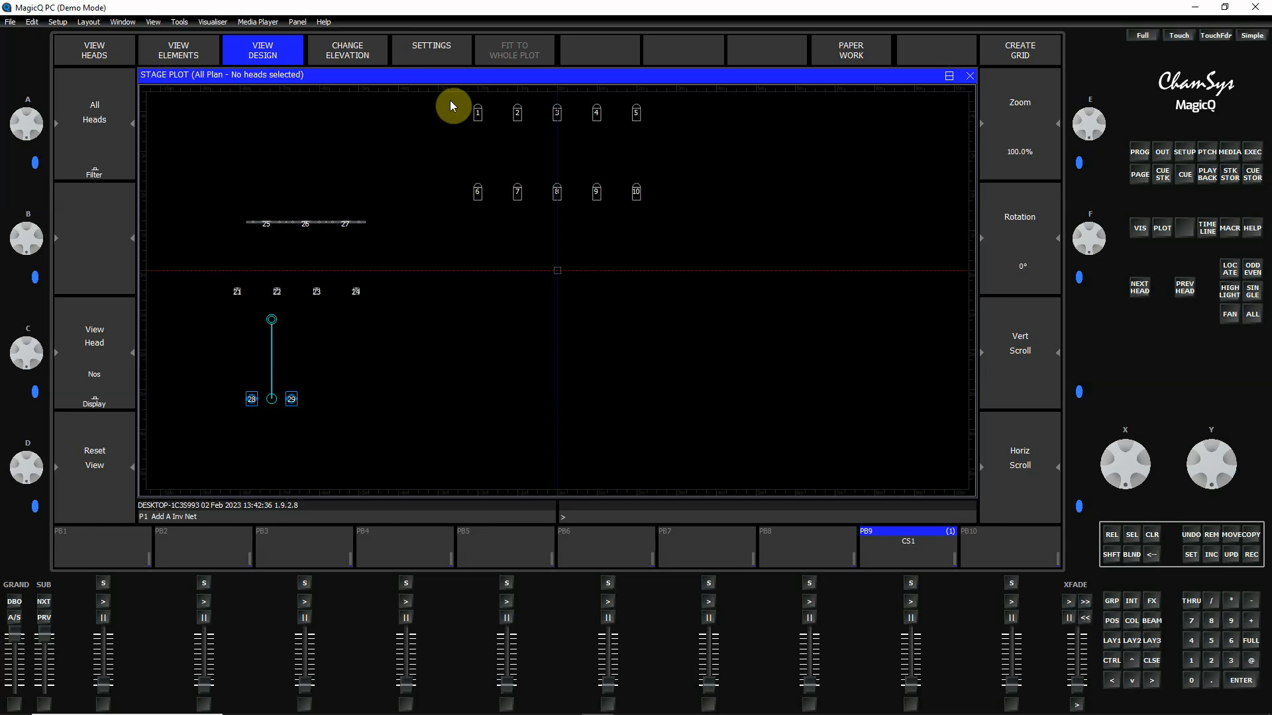
Move heads 1–5 to the lower part of the plot and heads 6–10 just below the horizontal centre line, both rows centred
left_click_drag(455, 101, 670, 143)
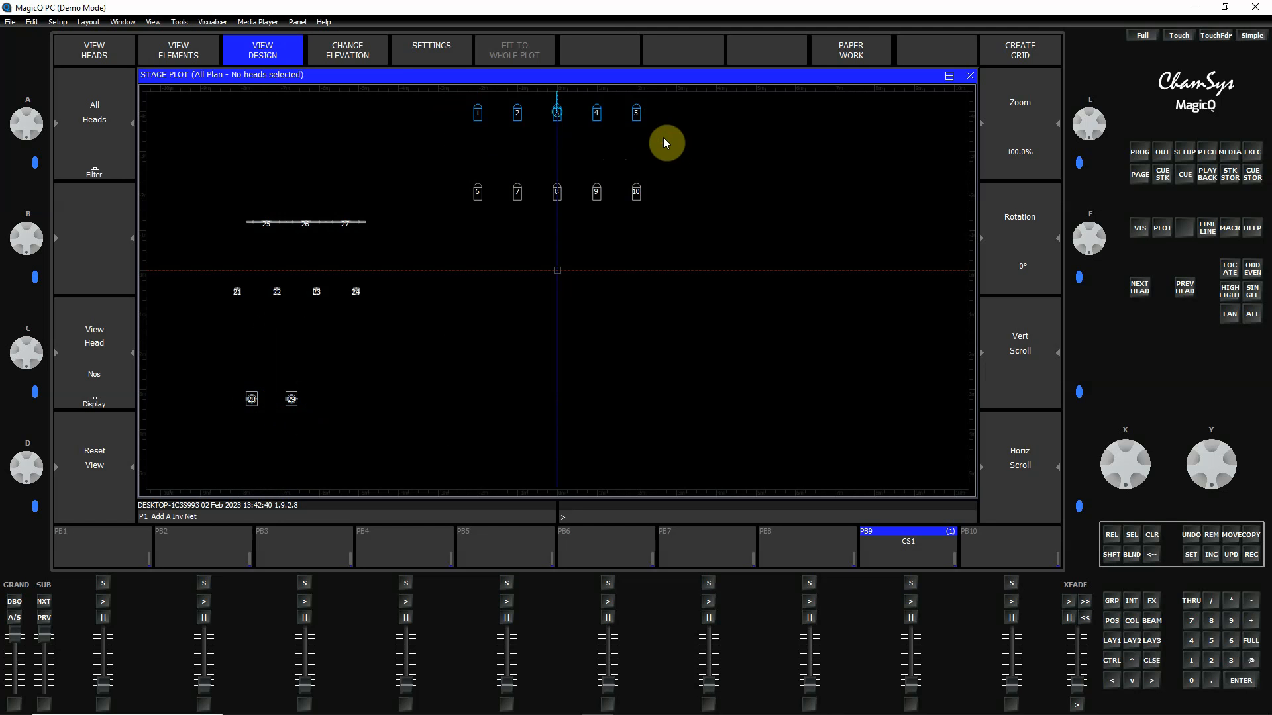
left_click_drag(556, 113, 558, 439)
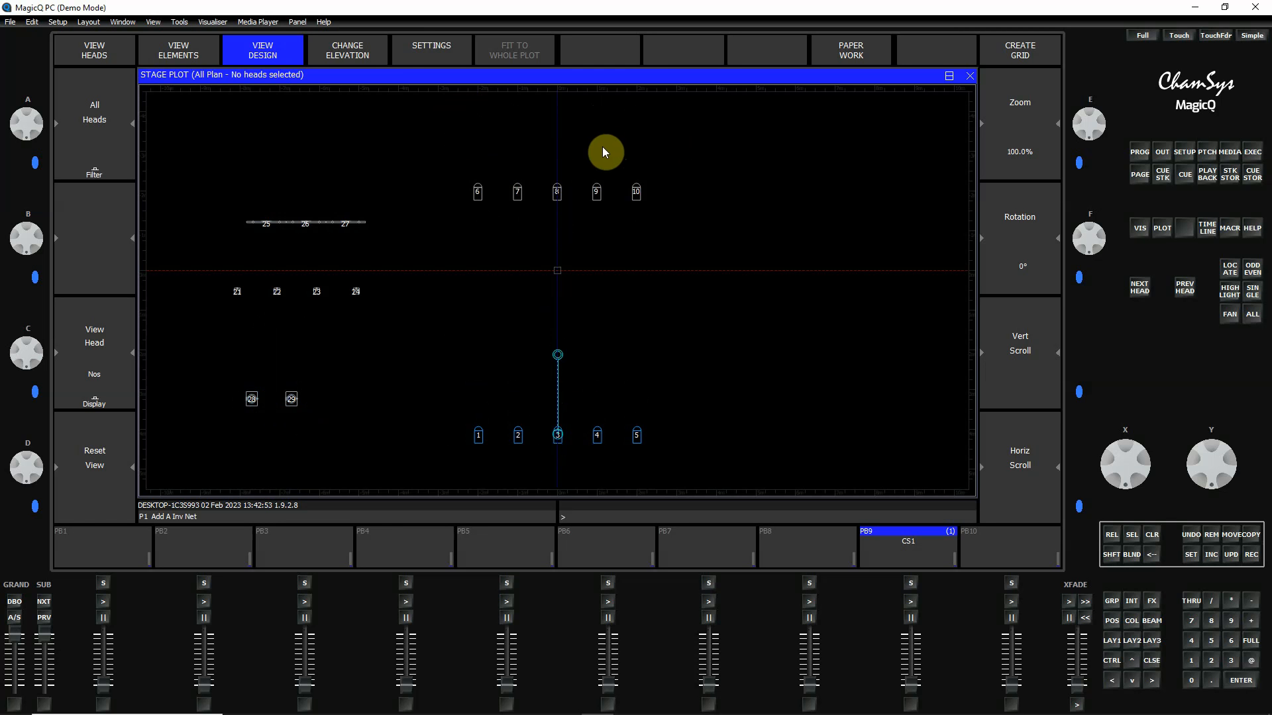
left_click_drag(559, 438, 560, 430)
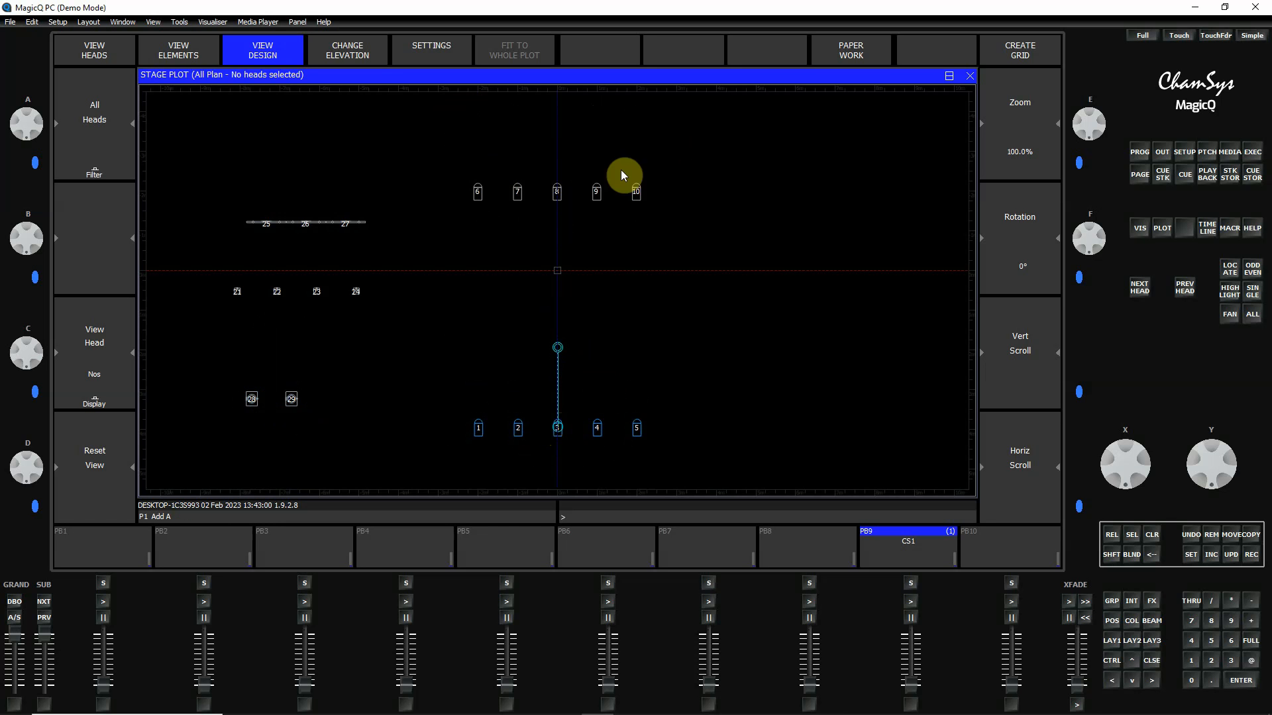
left_click_drag(455, 160, 682, 221)
left_click_drag(558, 197, 558, 320)
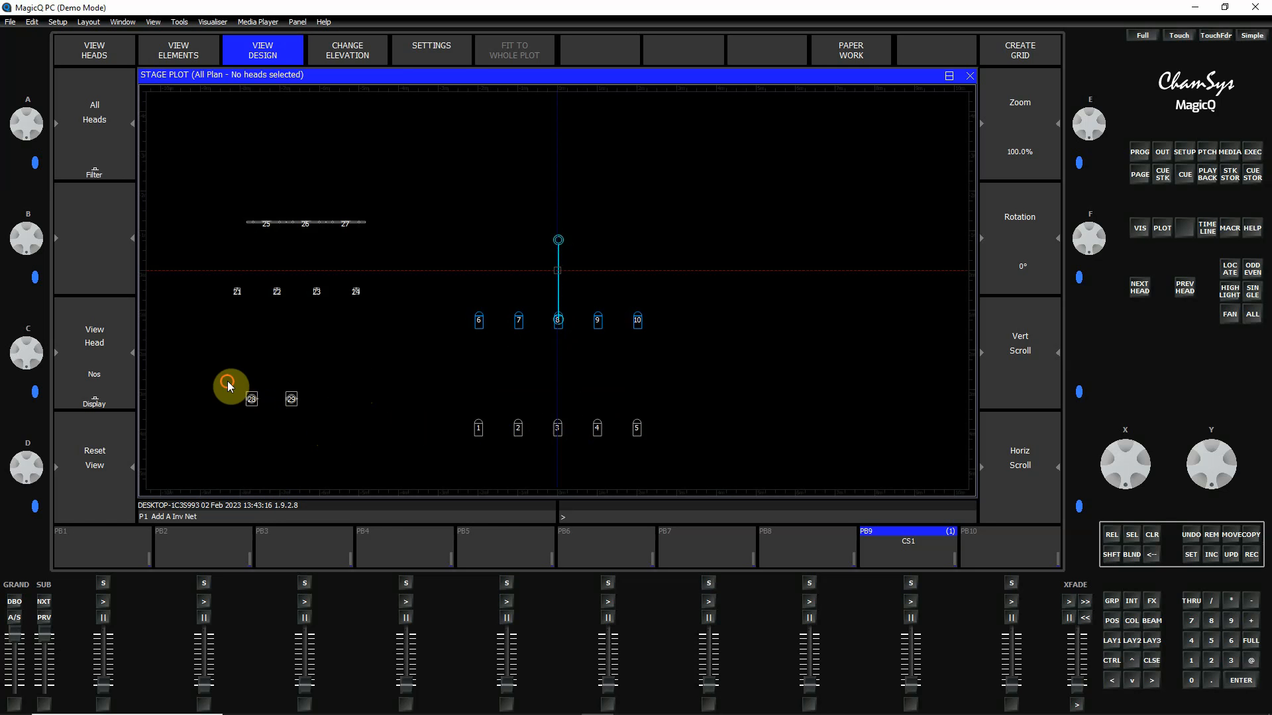
Centre heads 28–29 between the rows 1–5 and 6–10, and stack heads 25–27 and 21–24 centred above row 6–10
left_click_drag(227, 387, 555, 400)
left_click(608, 387)
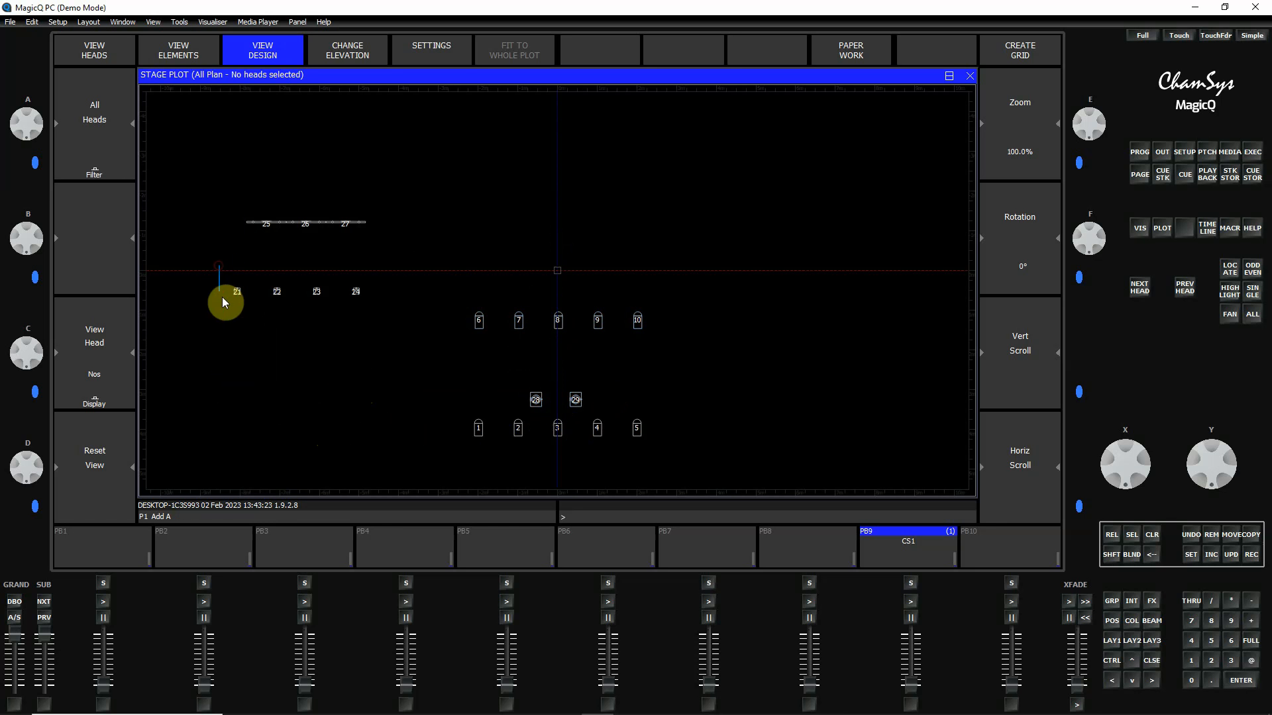
left_click_drag(218, 264, 403, 316)
left_click_drag(303, 296, 557, 293)
left_click_drag(240, 204, 402, 252)
left_click_drag(307, 226, 558, 248)
left_click(674, 236)
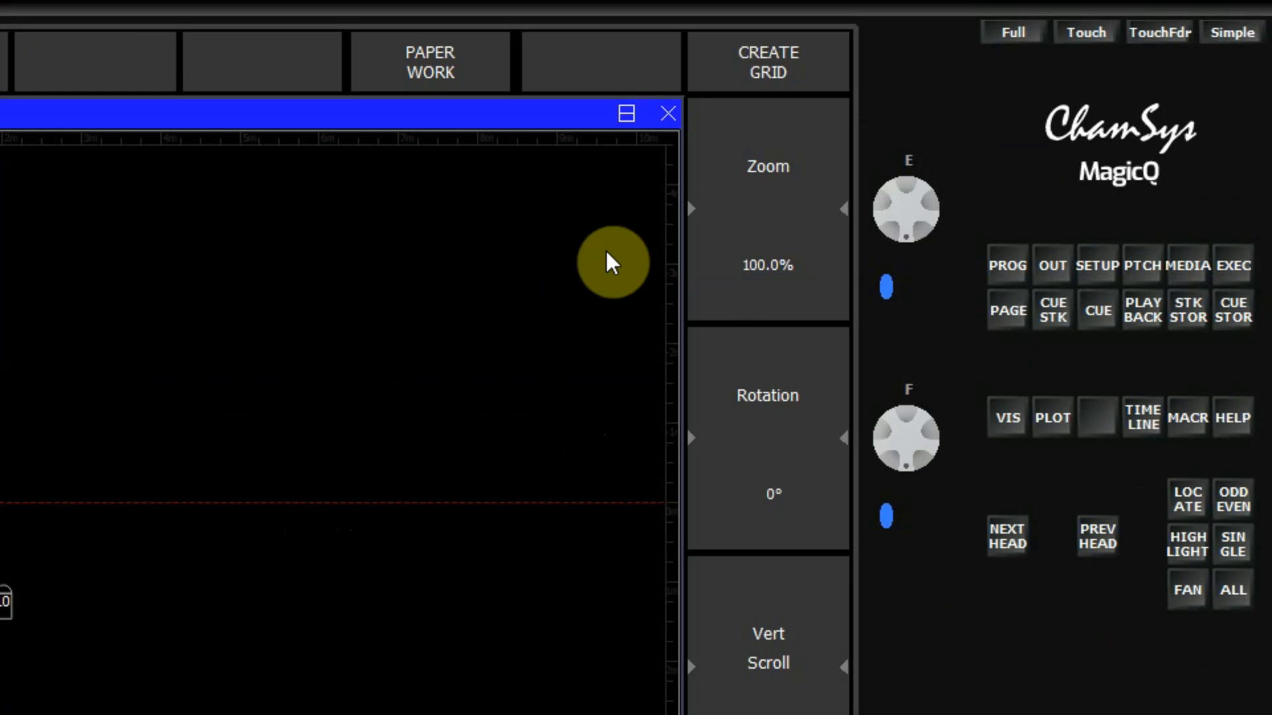
Open the outputs window, check its channel view, and switch to the plan view
left_click(1057, 266)
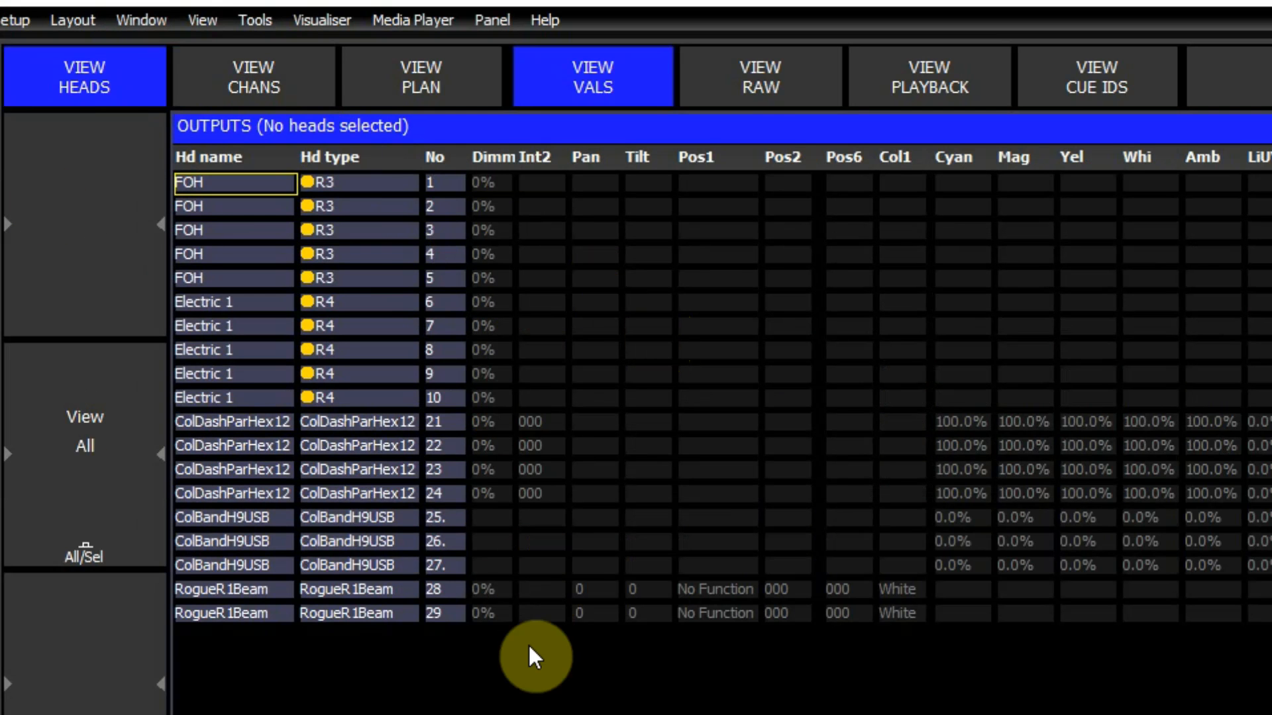
left_click(267, 66)
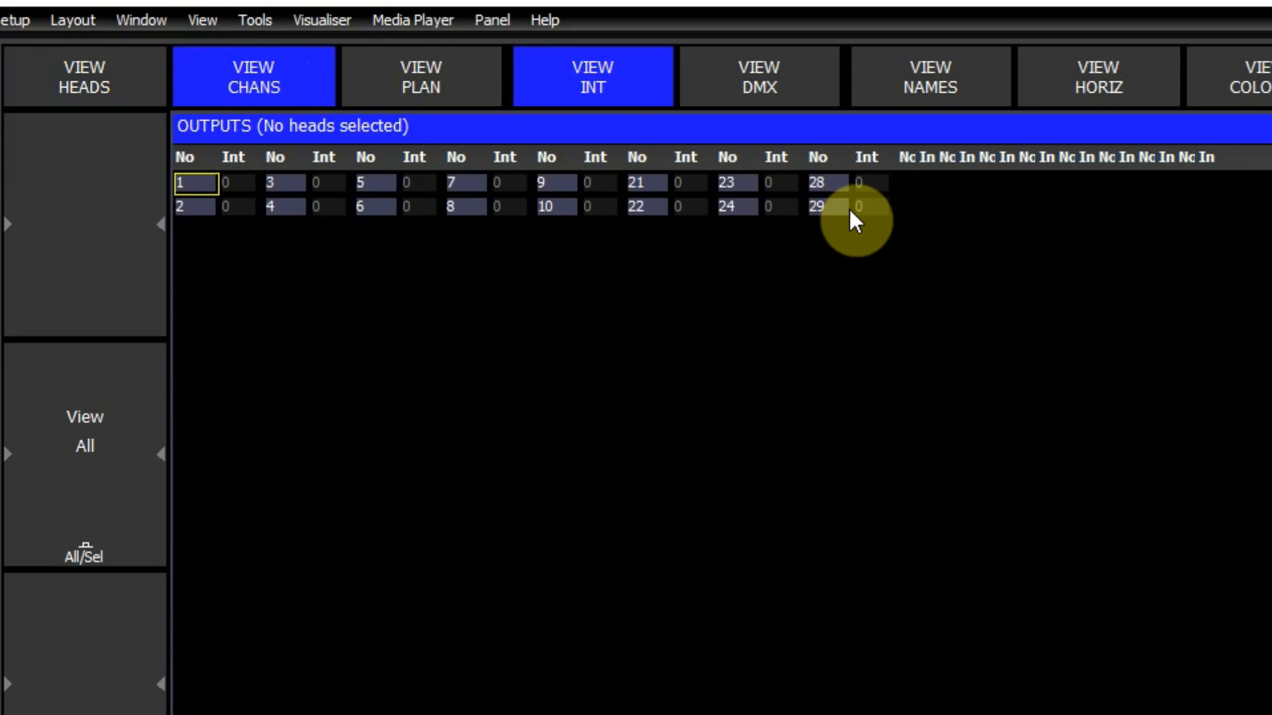
left_click(418, 79)
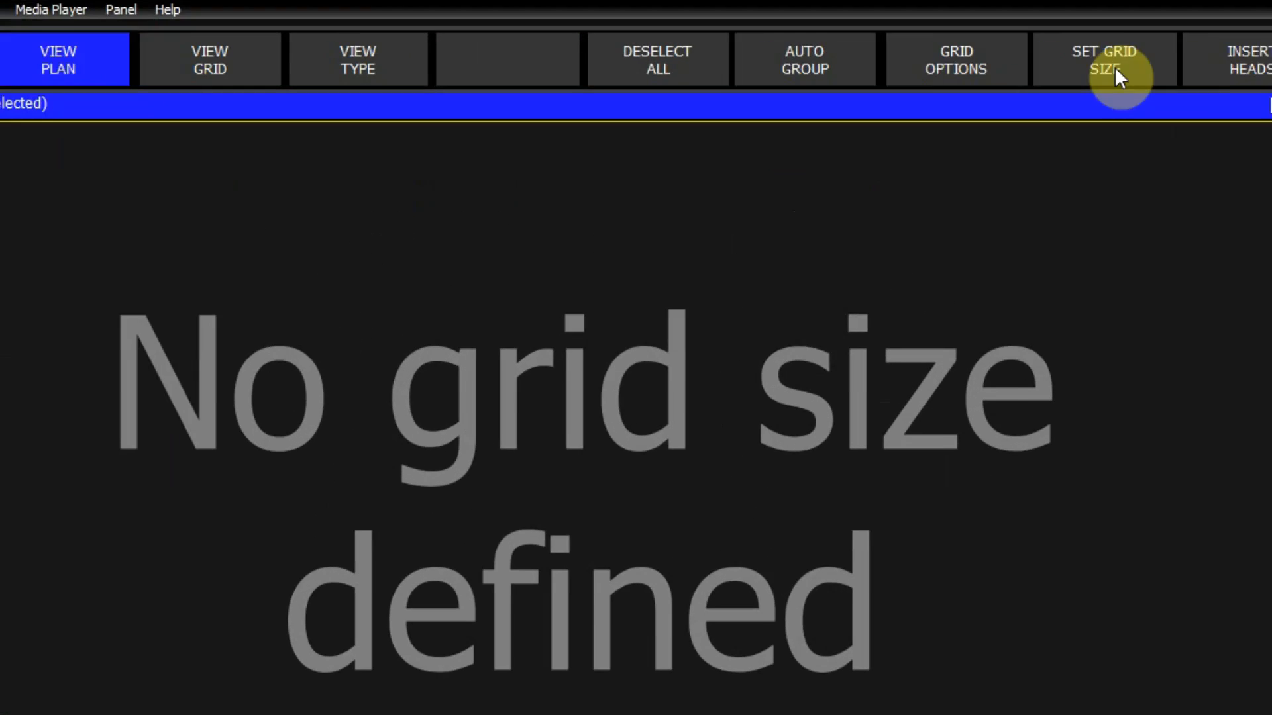
Set the grid size to 10/8 as a multi-element grid and insert the heads horizontally
left_click(856, 50)
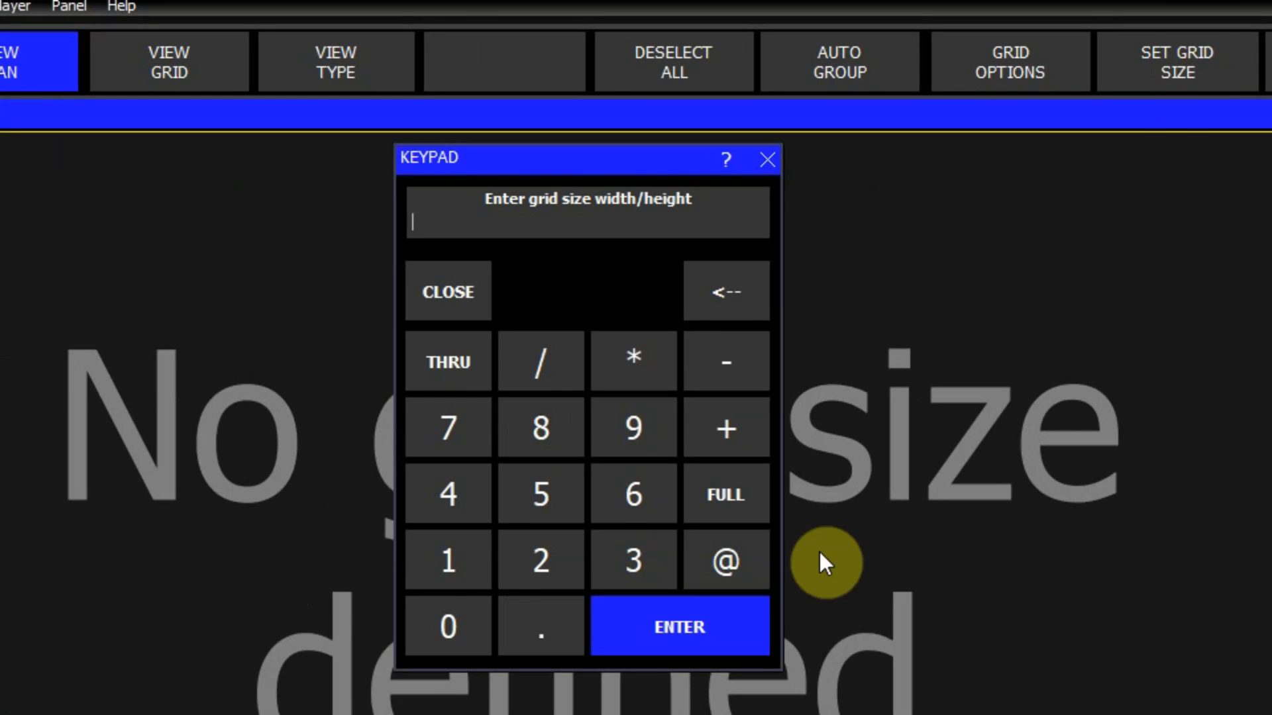
left_click(462, 557)
left_click(447, 640)
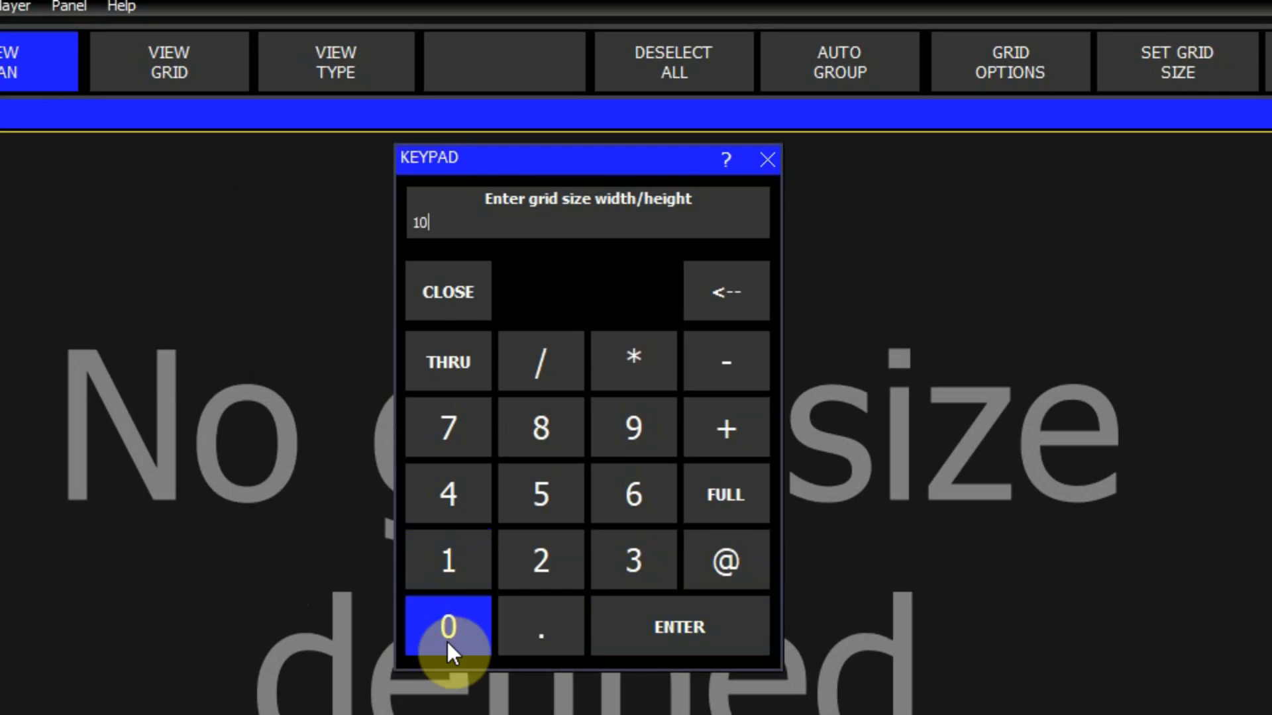
left_click(542, 363)
left_click(554, 427)
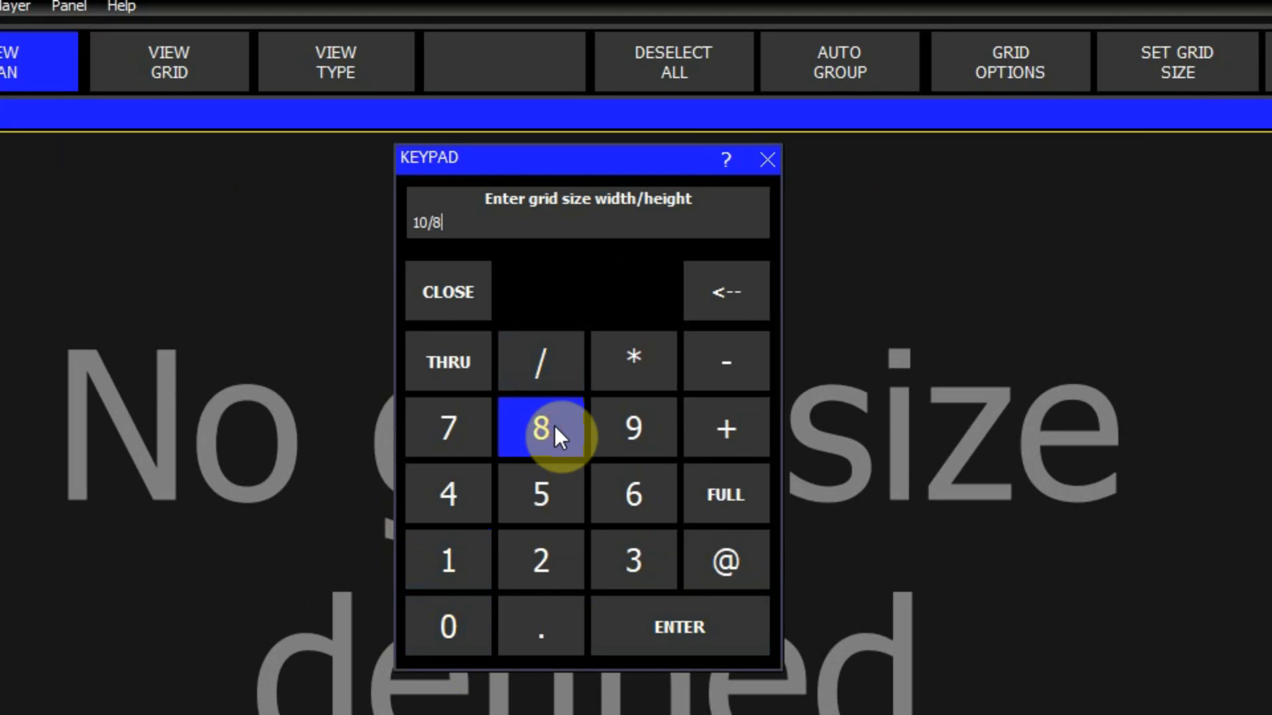
left_click(701, 632)
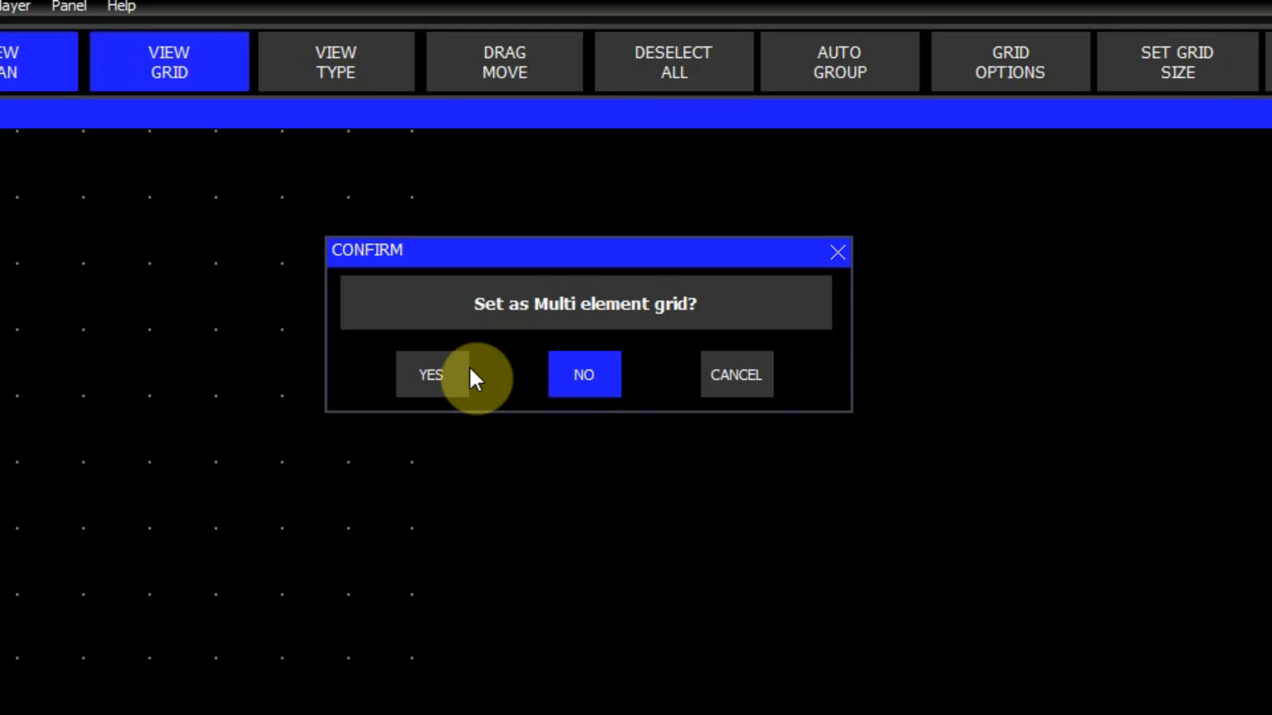
left_click(432, 375)
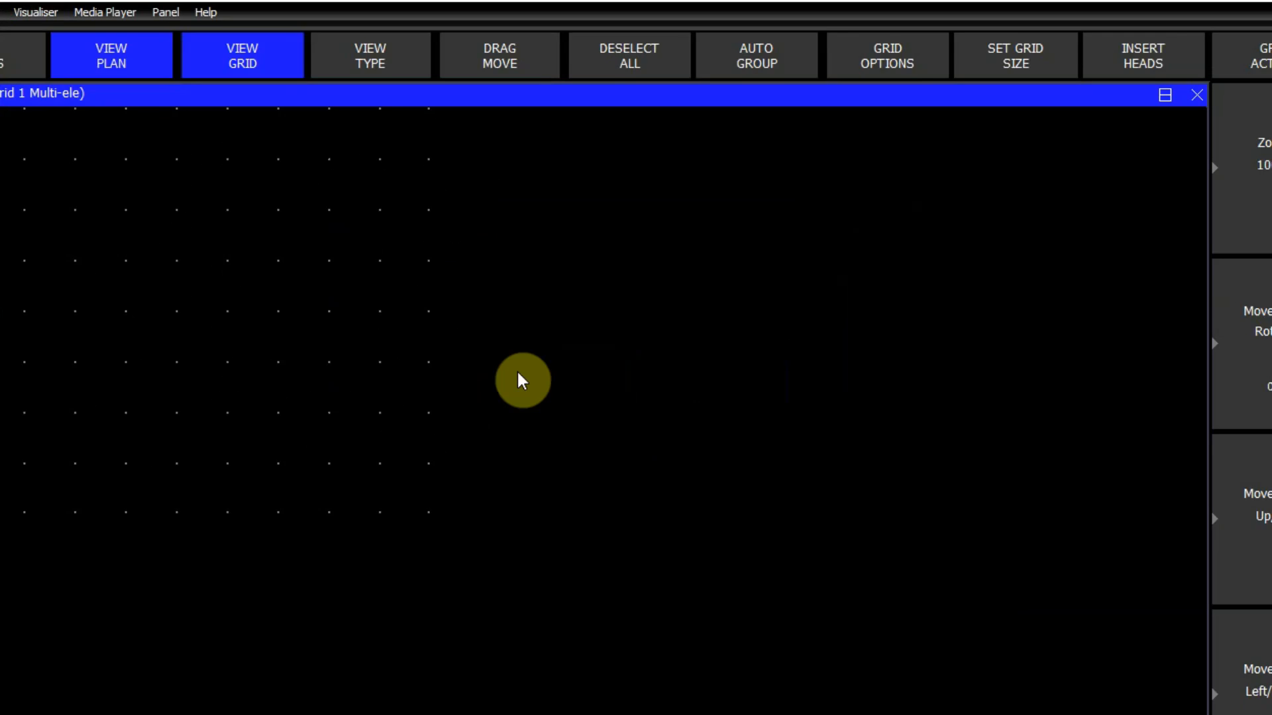
left_click(1147, 60)
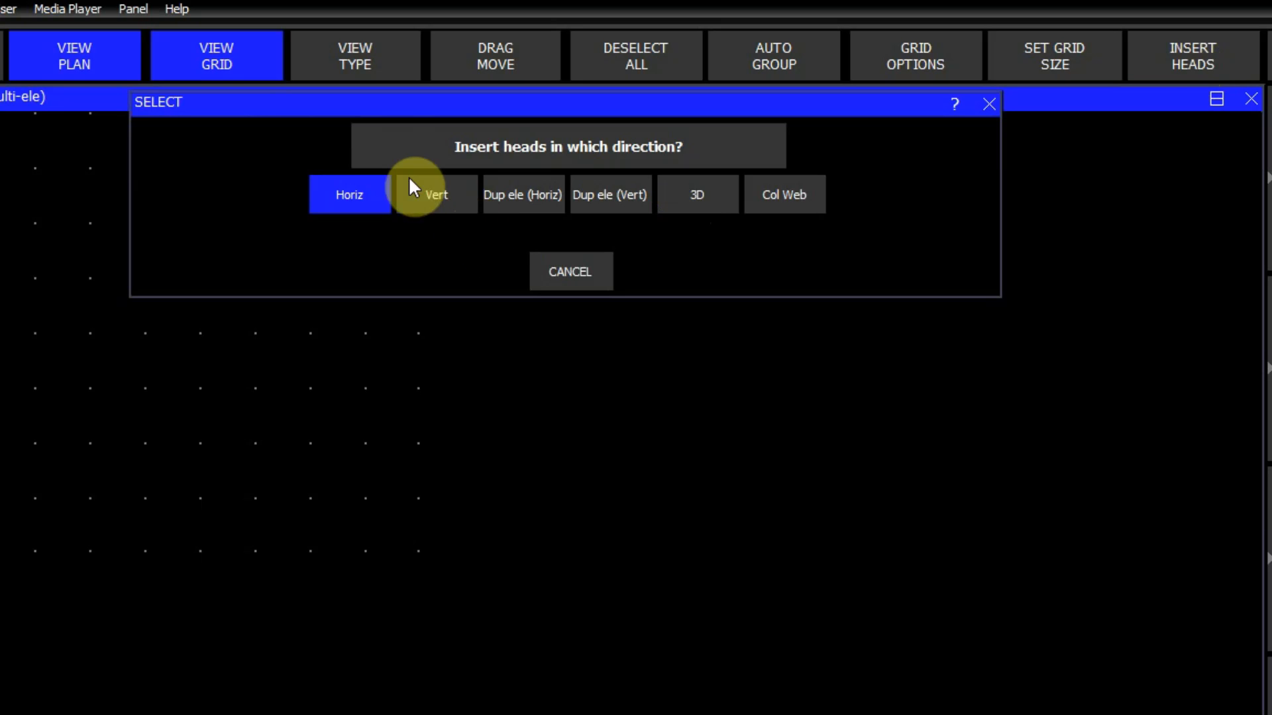
left_click(351, 199)
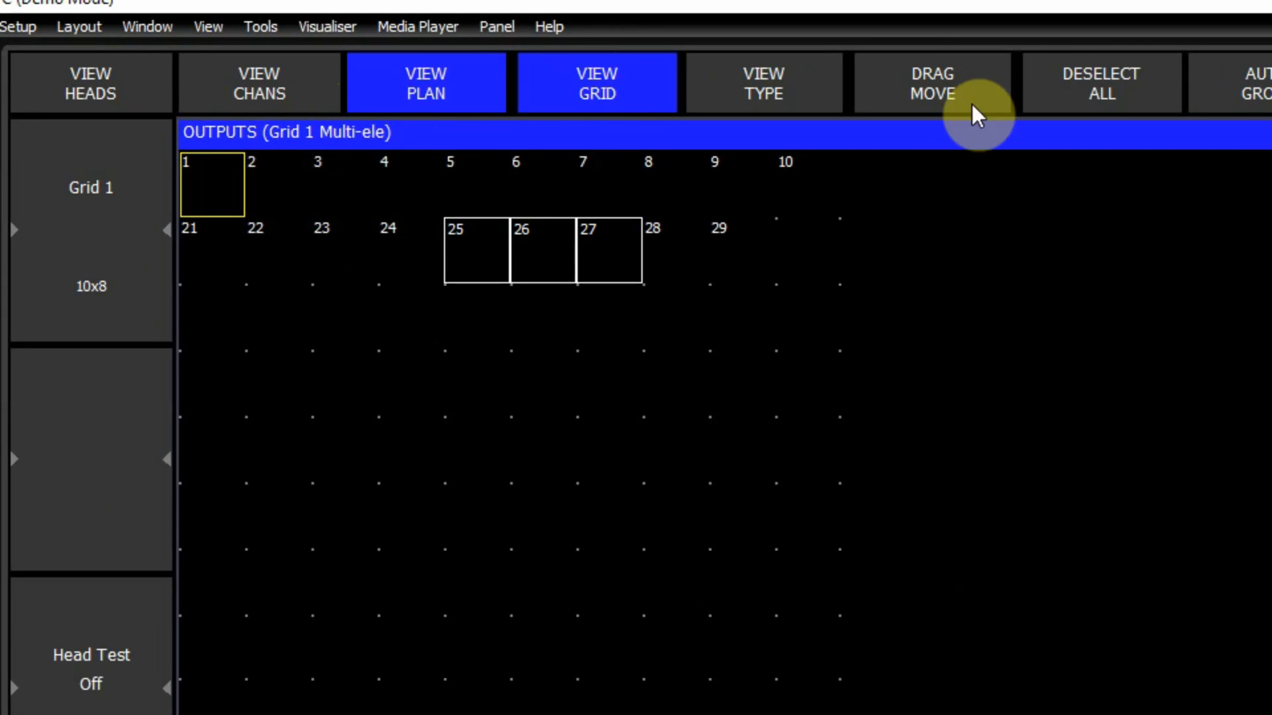
Enable Drag Move and place heads 1–5 in the grid's bottom row at columns 1, 3, 6, 8 and 10
left_click(944, 90)
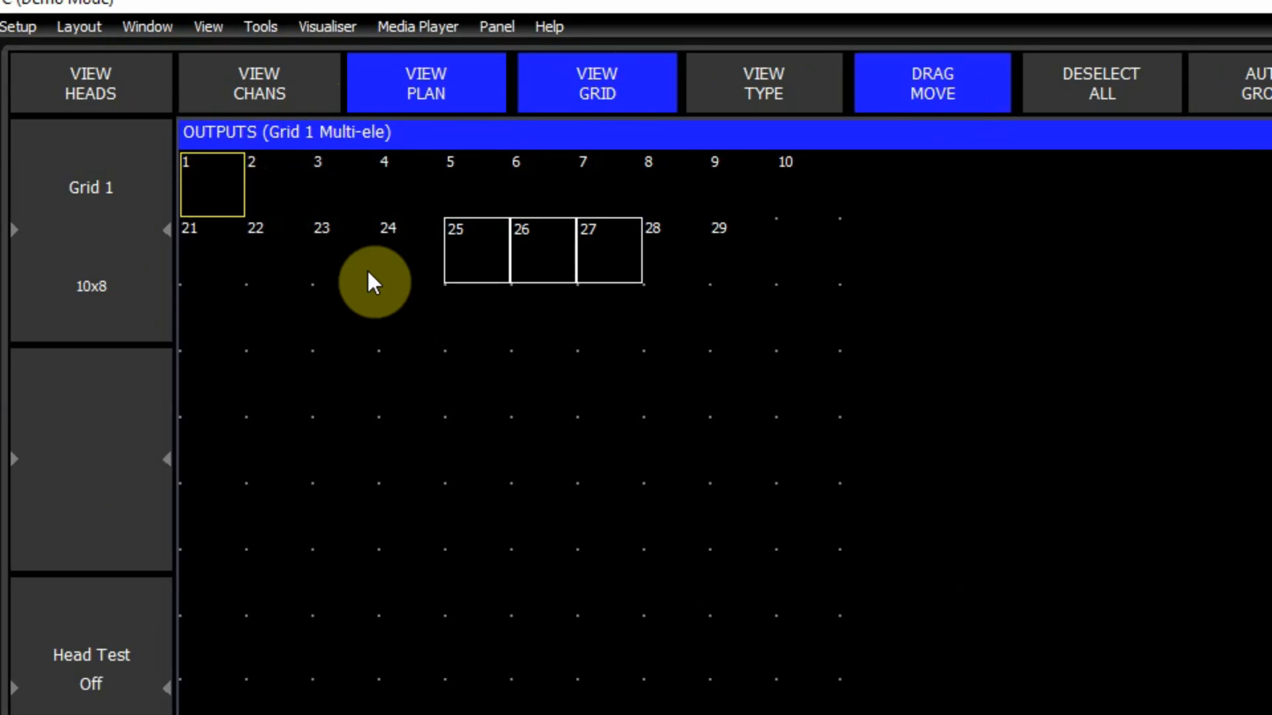
left_click_drag(211, 179, 224, 622)
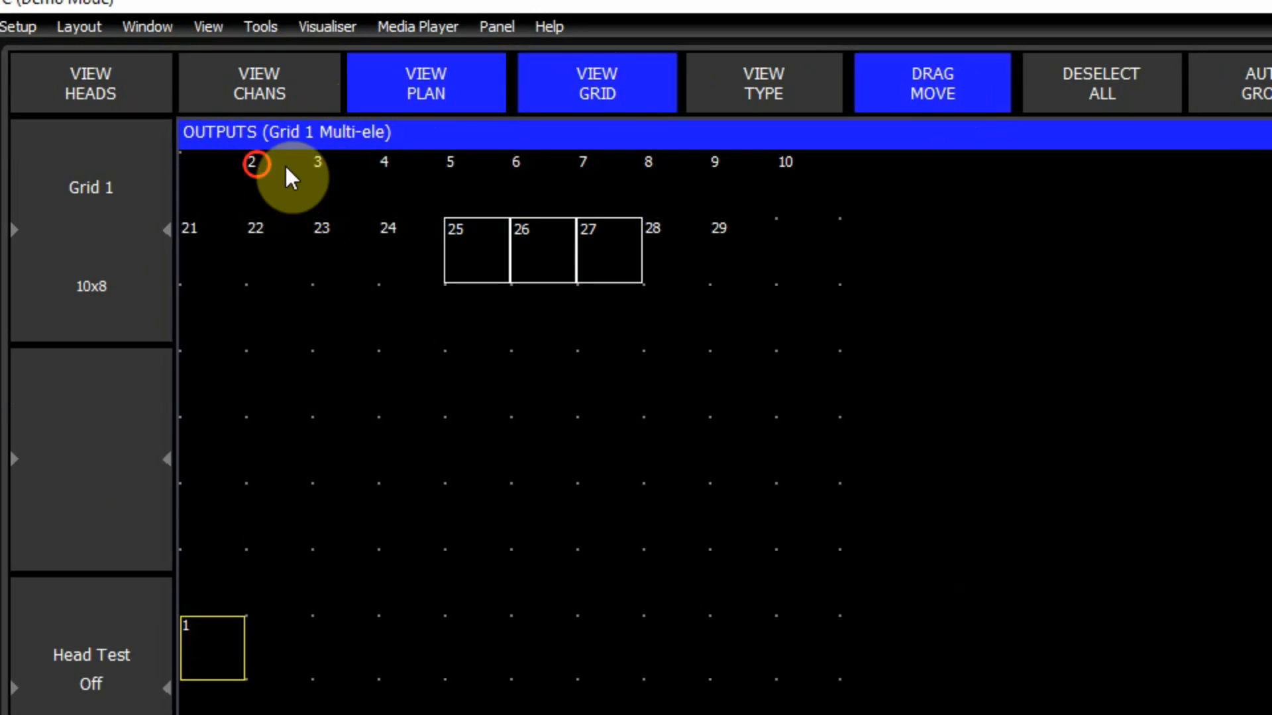
left_click_drag(285, 166, 344, 662)
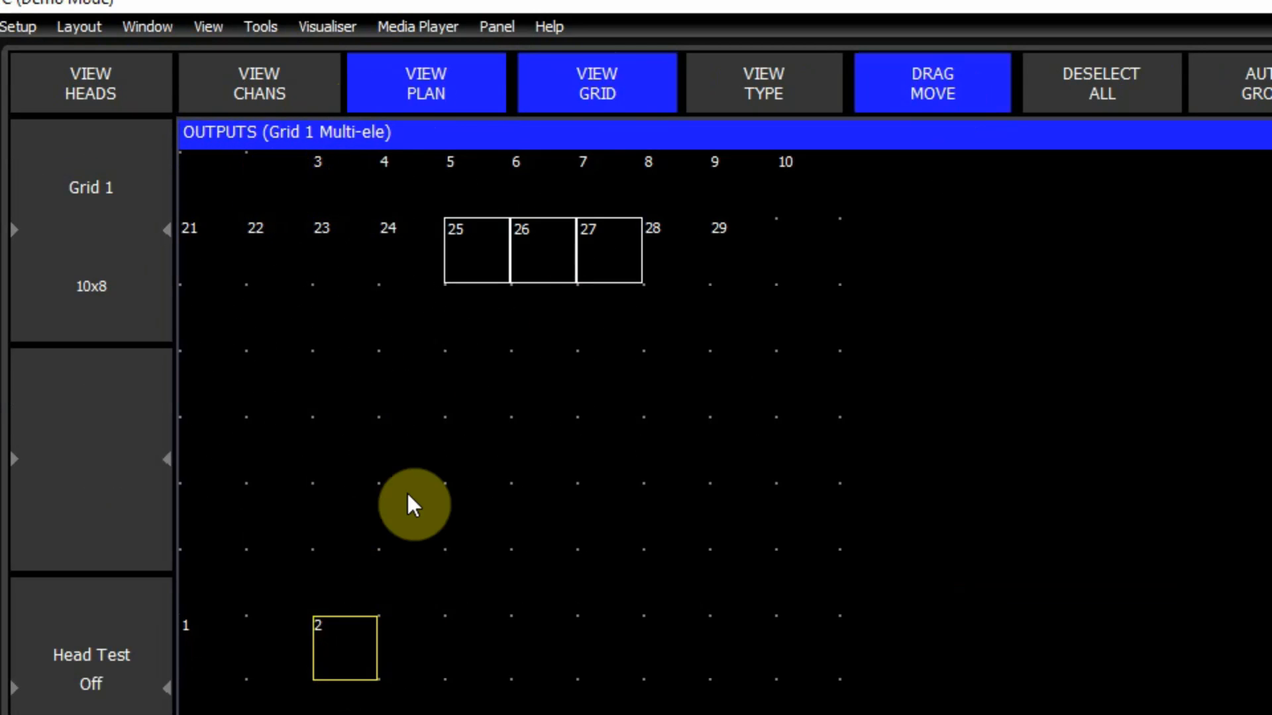
left_click(349, 199)
left_click_drag(349, 199, 515, 644)
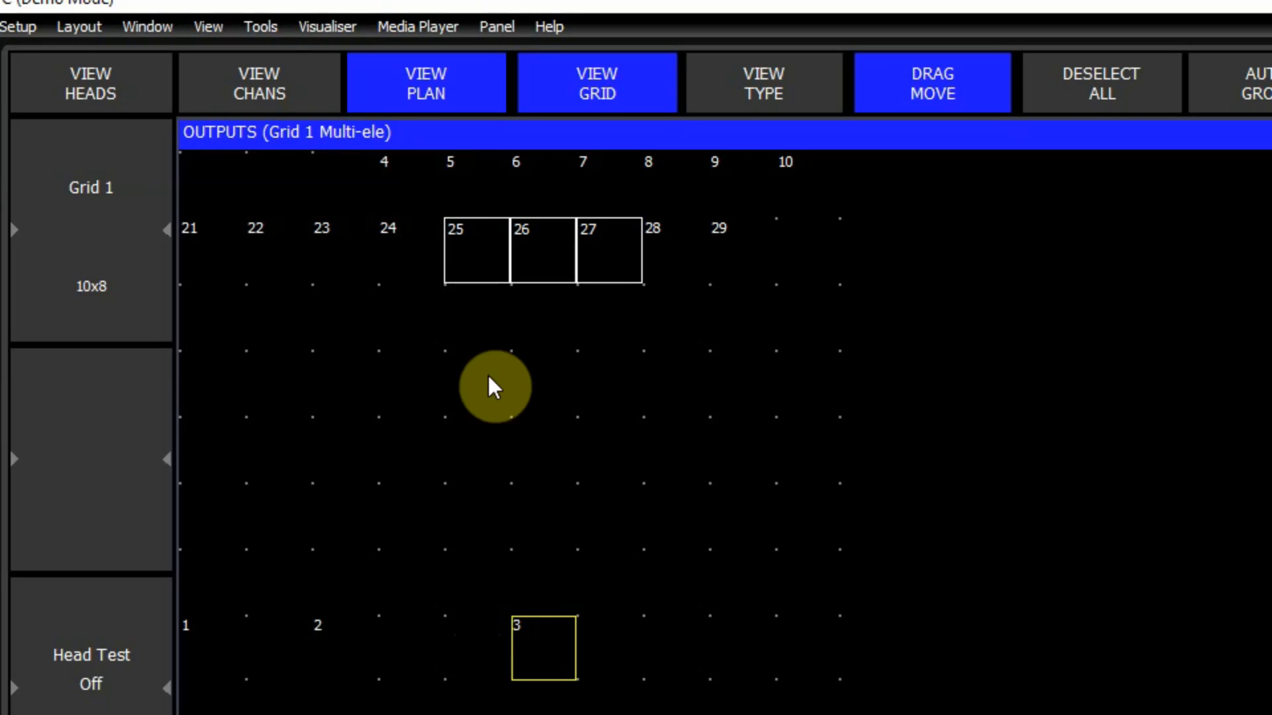
left_click(392, 171)
left_click_drag(393, 171, 666, 667)
left_click_drag(462, 165, 820, 670)
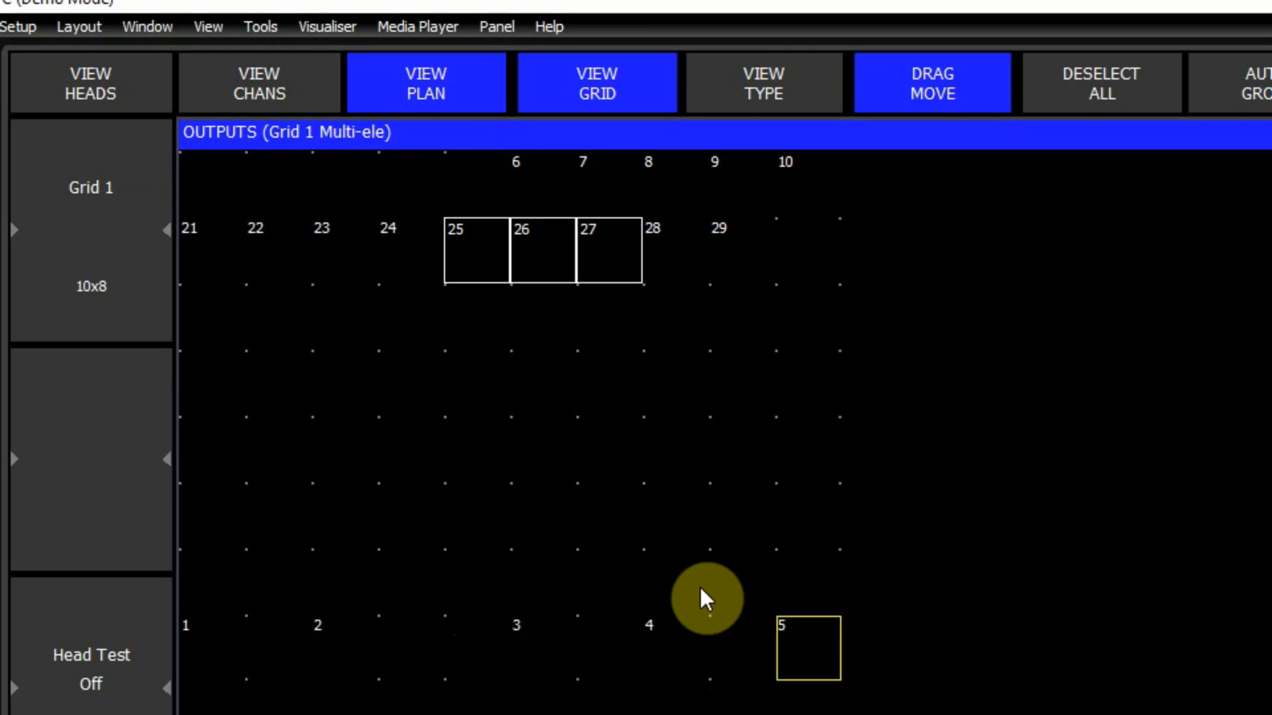
Move heads 28 and 29 to the second-lowest grid row, at columns 4 and 7
left_click(663, 240)
left_click_drag(664, 239, 406, 569)
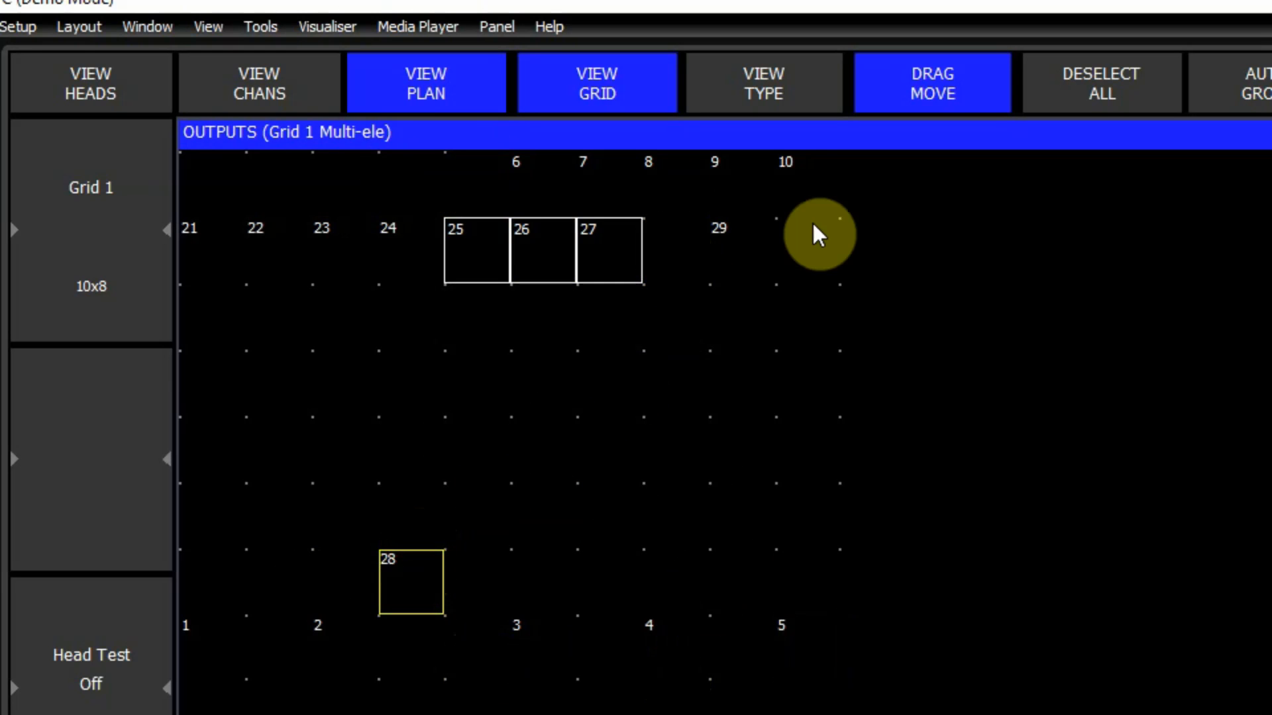
left_click(735, 235)
left_click_drag(735, 234, 612, 564)
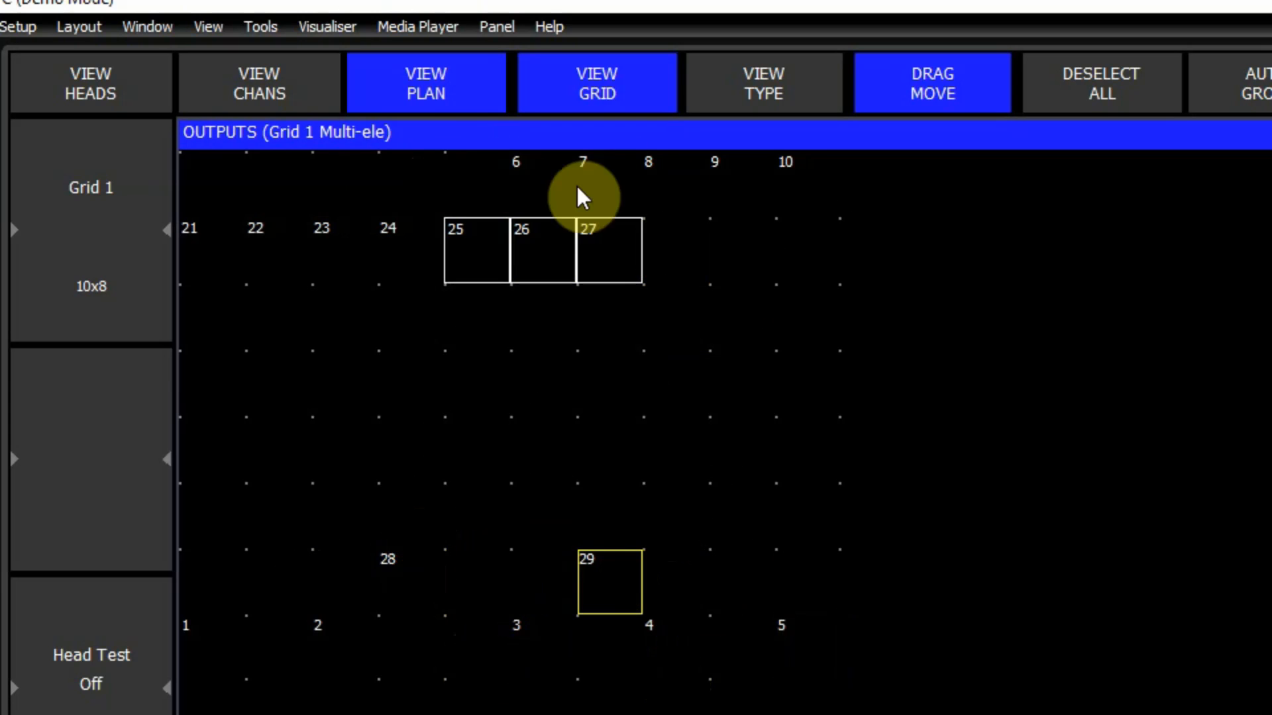
Place heads 6–10 in the fifth grid row from the top, at columns 1, 3, 6, 8 and 10
left_click_drag(519, 167, 225, 470)
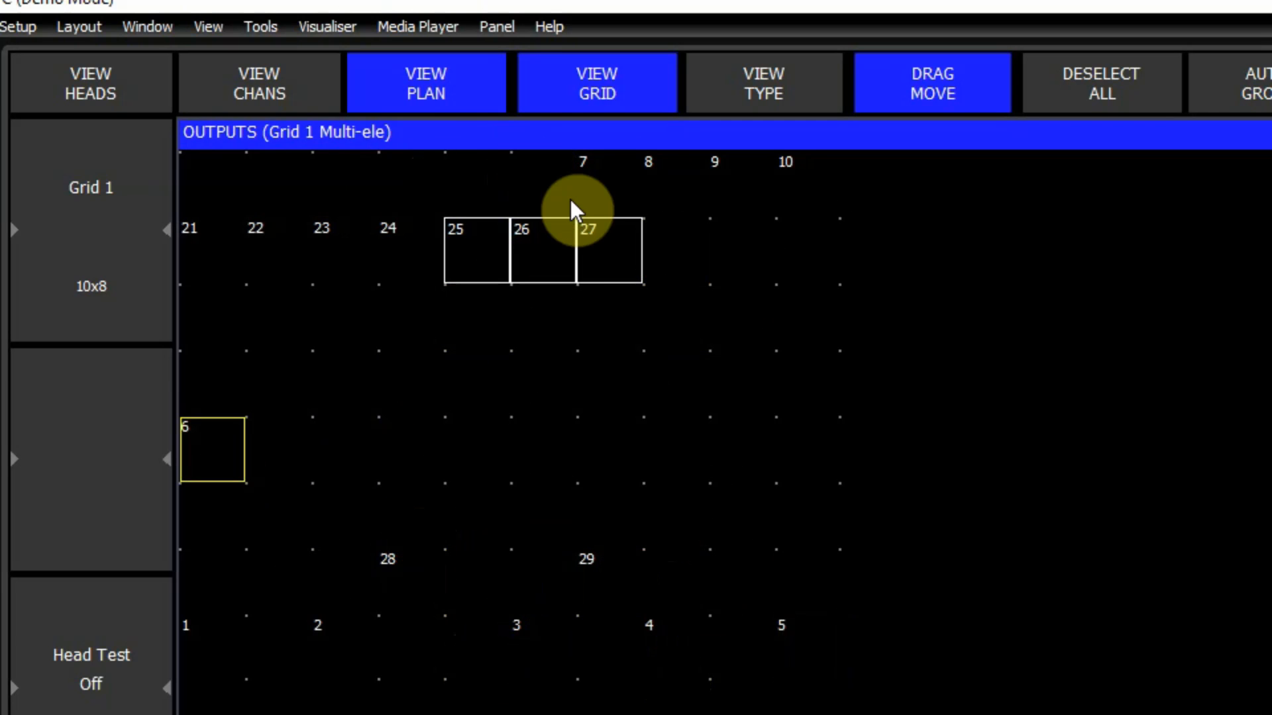
left_click(583, 170)
left_click_drag(583, 165, 347, 463)
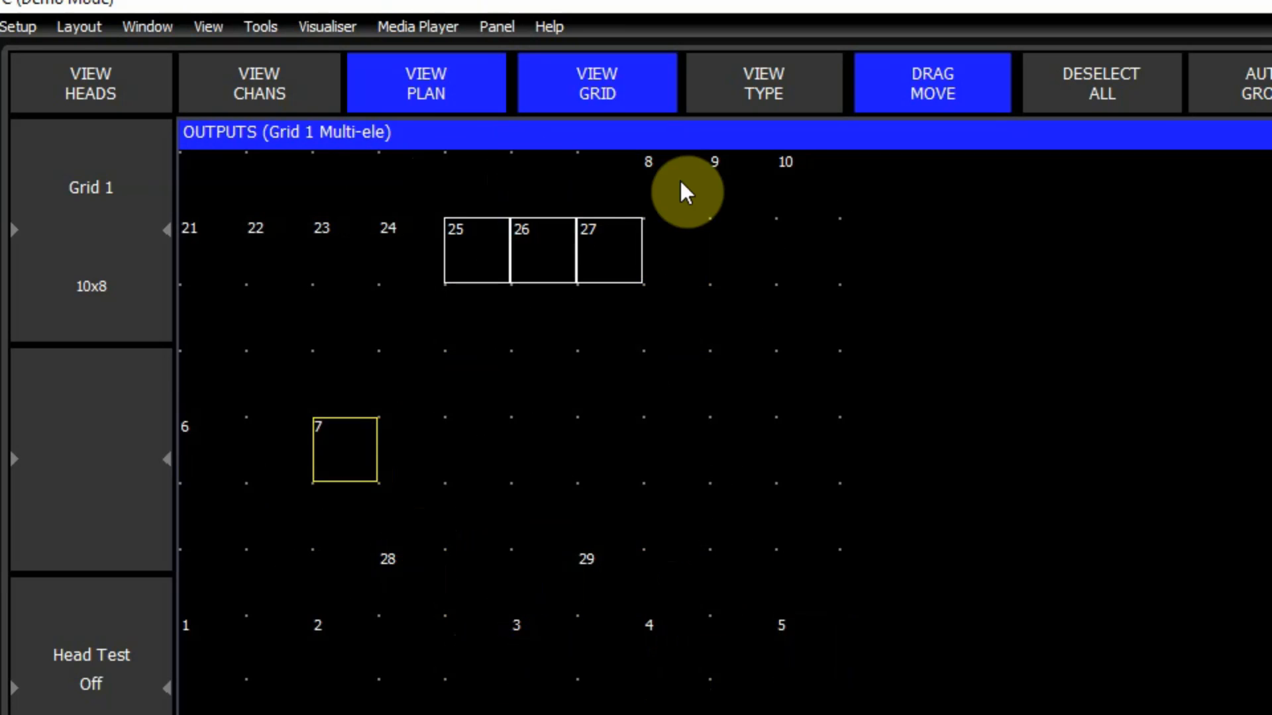
left_click_drag(658, 166, 538, 452)
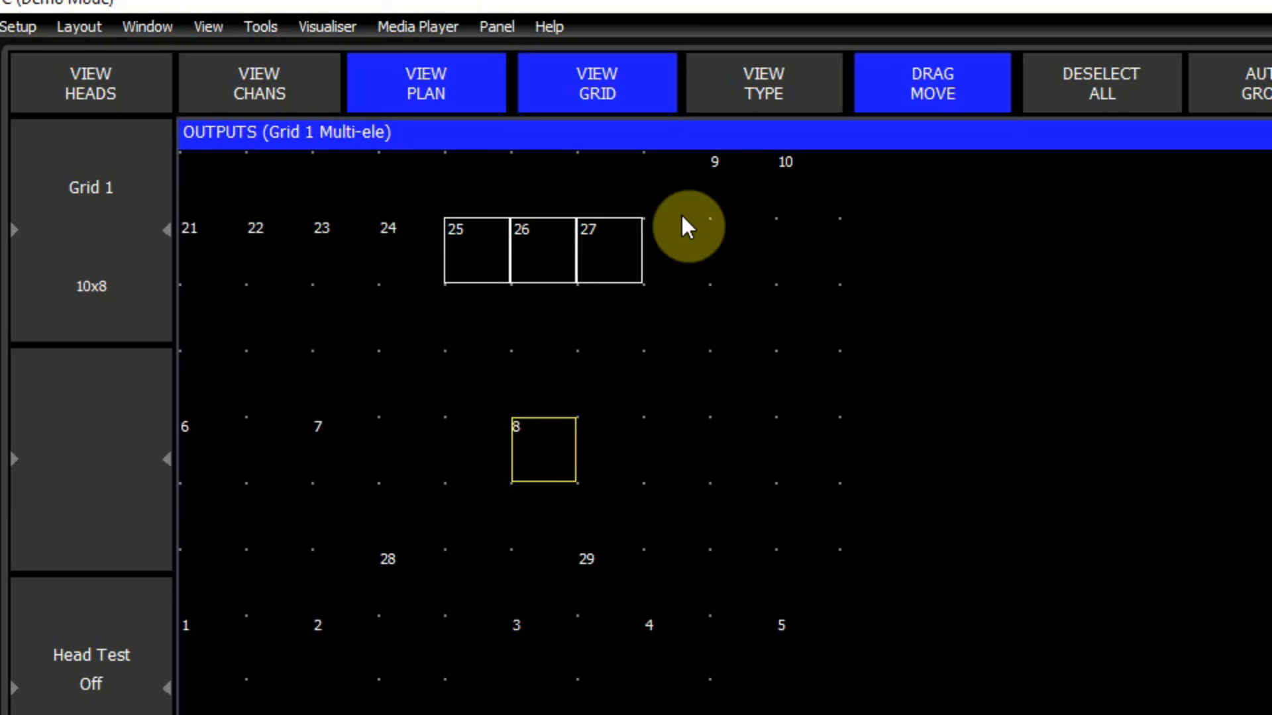
left_click_drag(719, 163, 663, 454)
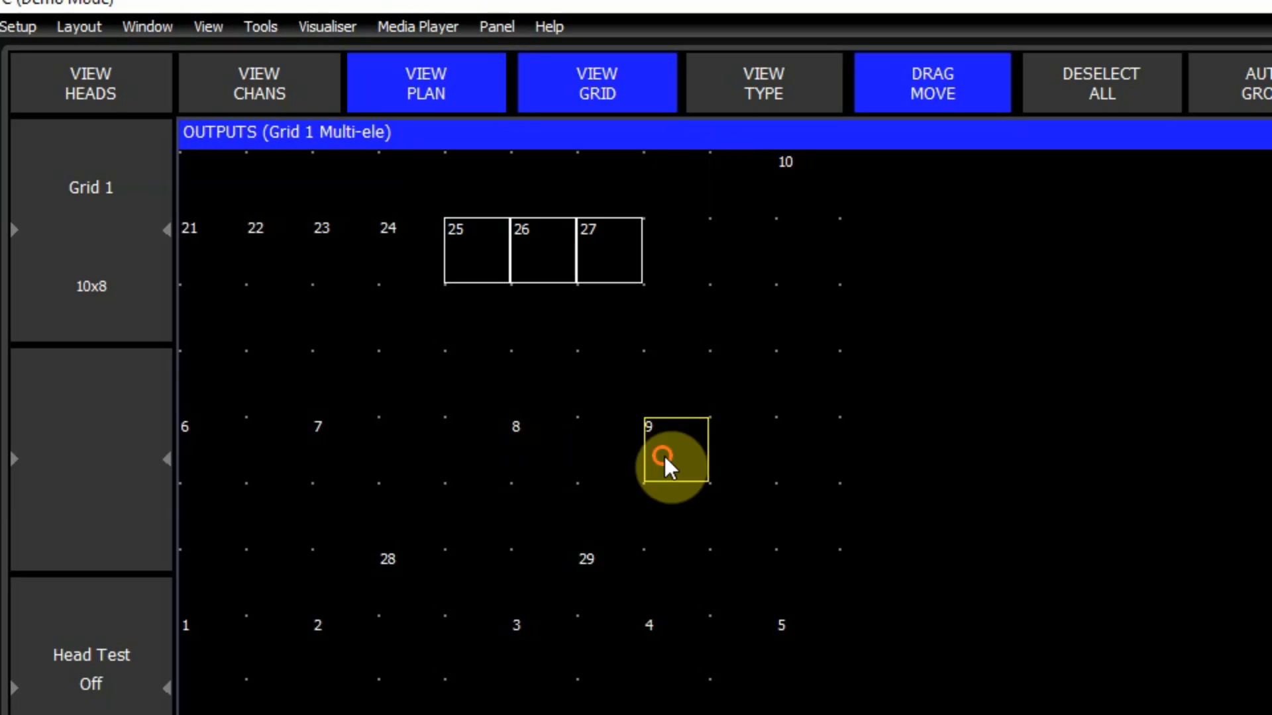
left_click_drag(788, 174, 809, 442)
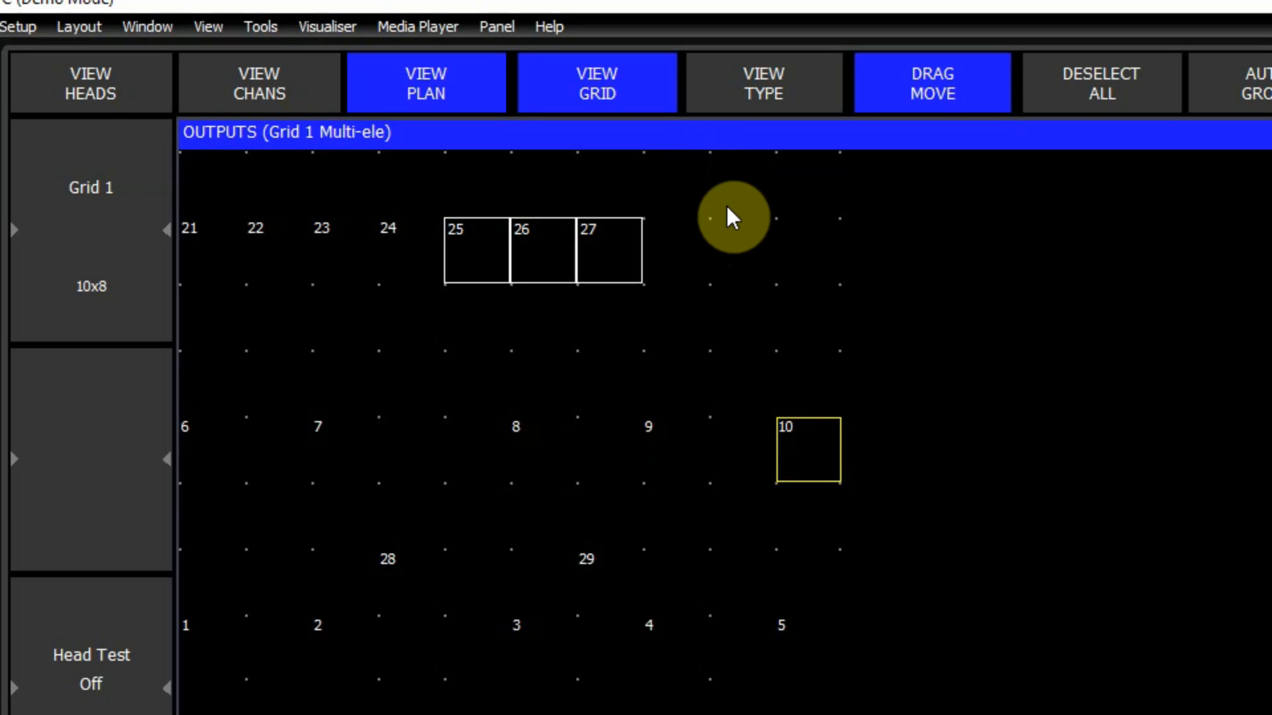
Move heads 21–24 to the fourth grid row from the top, at columns 2, 4, 7 and 9
left_click(204, 240)
left_click_drag(204, 240, 252, 361)
left_click_drag(278, 264, 427, 372)
left_click_drag(344, 243, 593, 375)
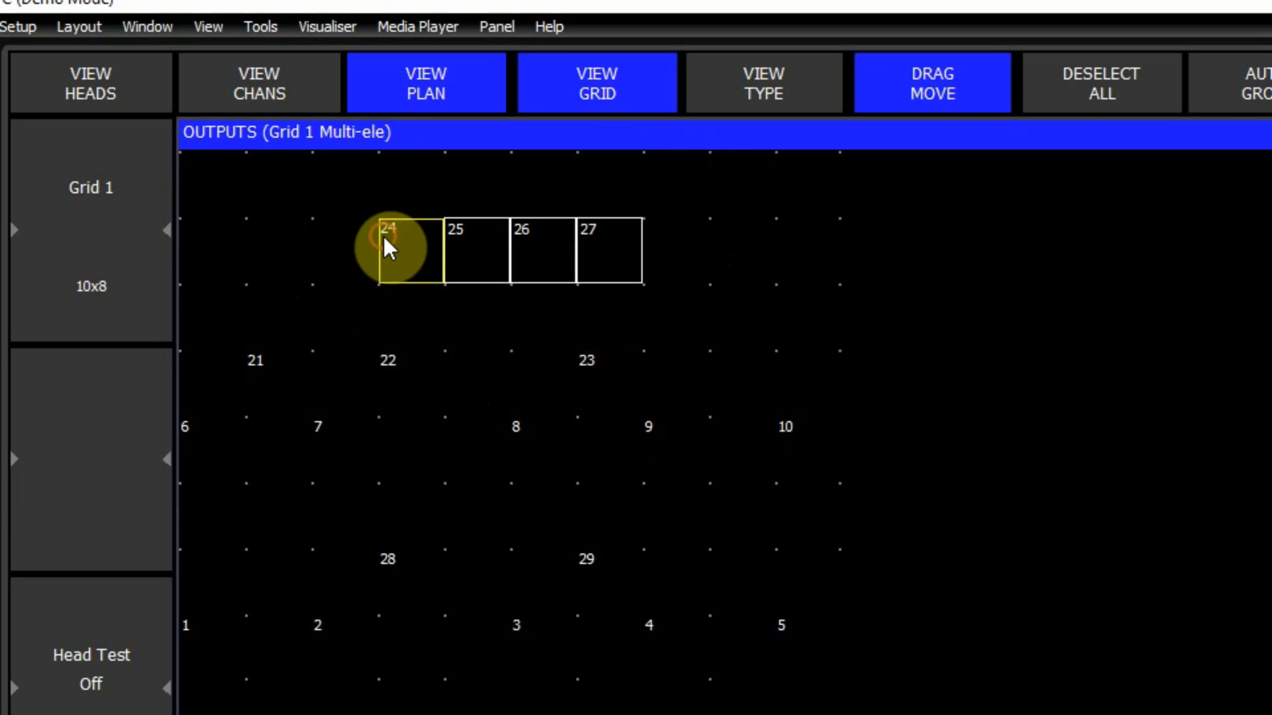
left_click_drag(383, 234, 752, 367)
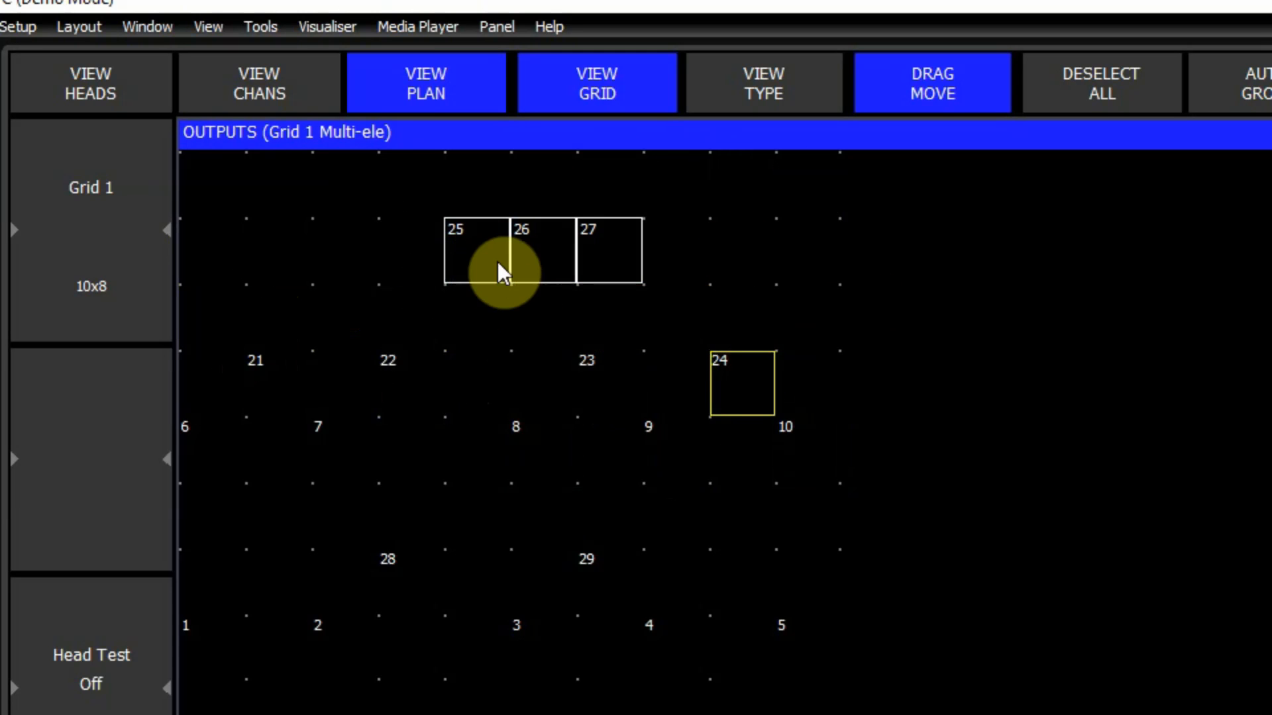
Place heads 25, 26 and 27 in the top grid row at columns 2, 5 and 8, and deselect all heads
left_click(477, 260)
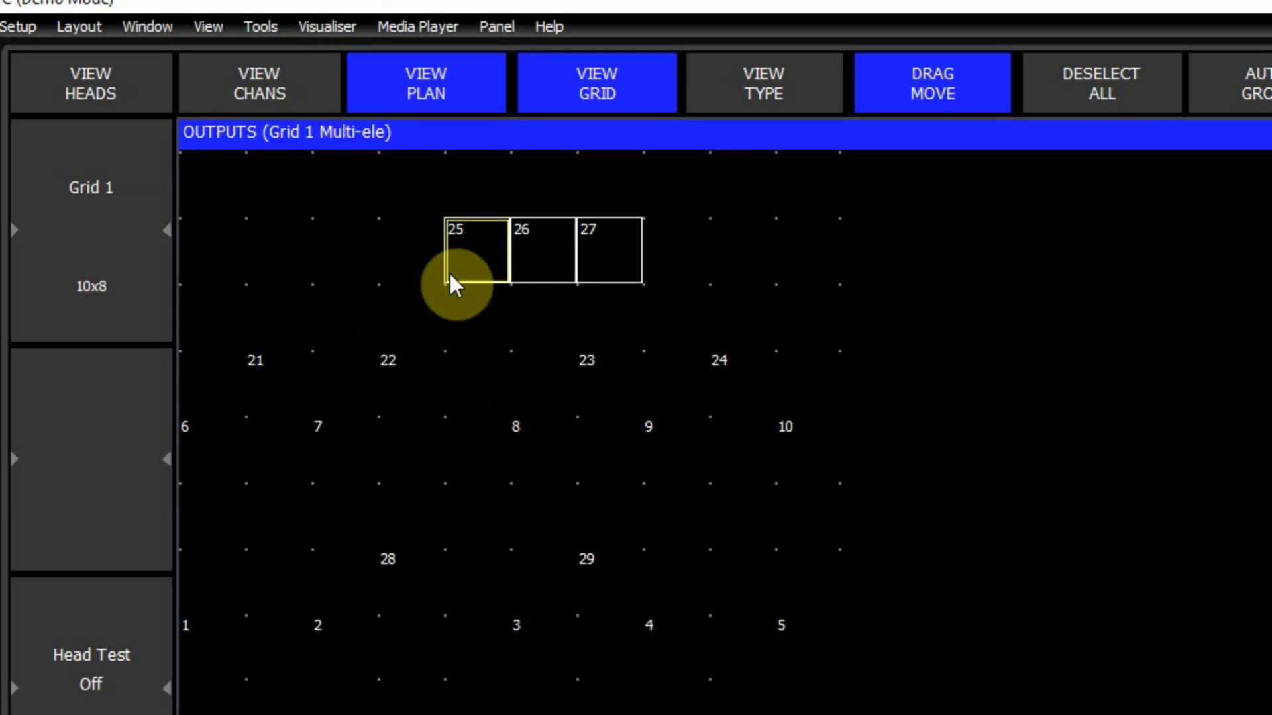
left_click_drag(547, 268, 212, 194)
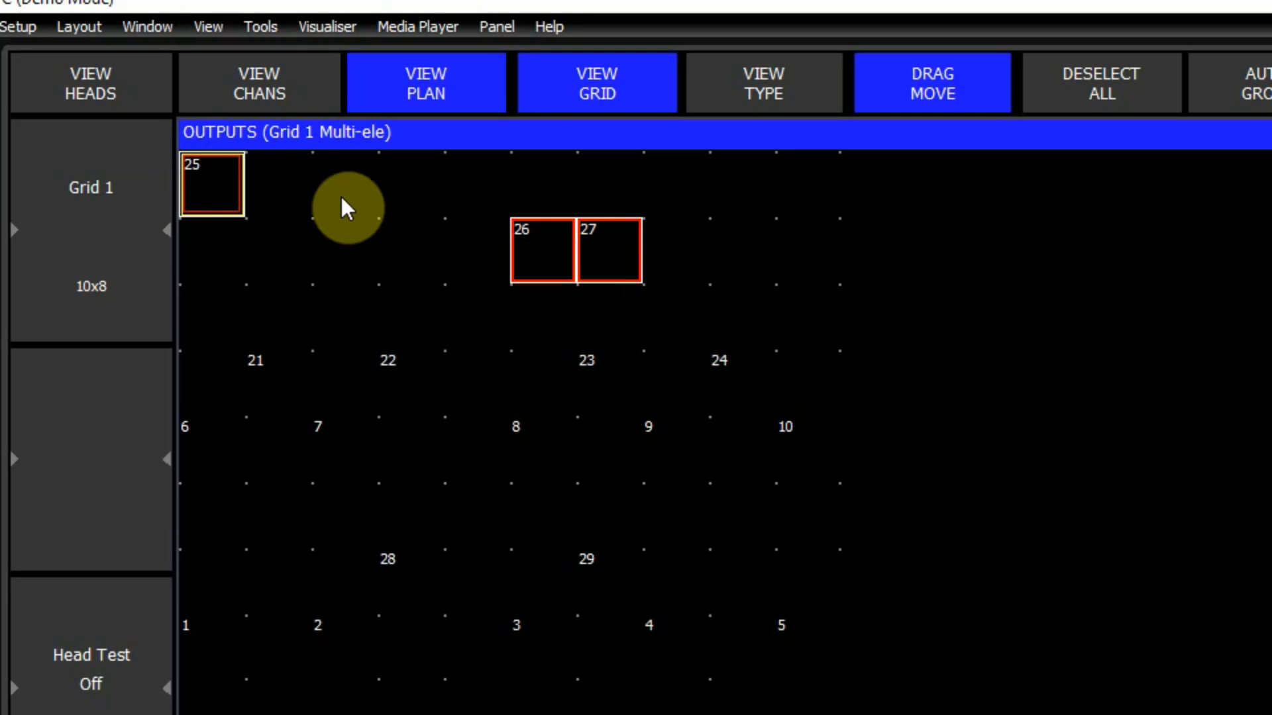
left_click_drag(540, 250, 420, 199)
left_click_drag(606, 253, 677, 196)
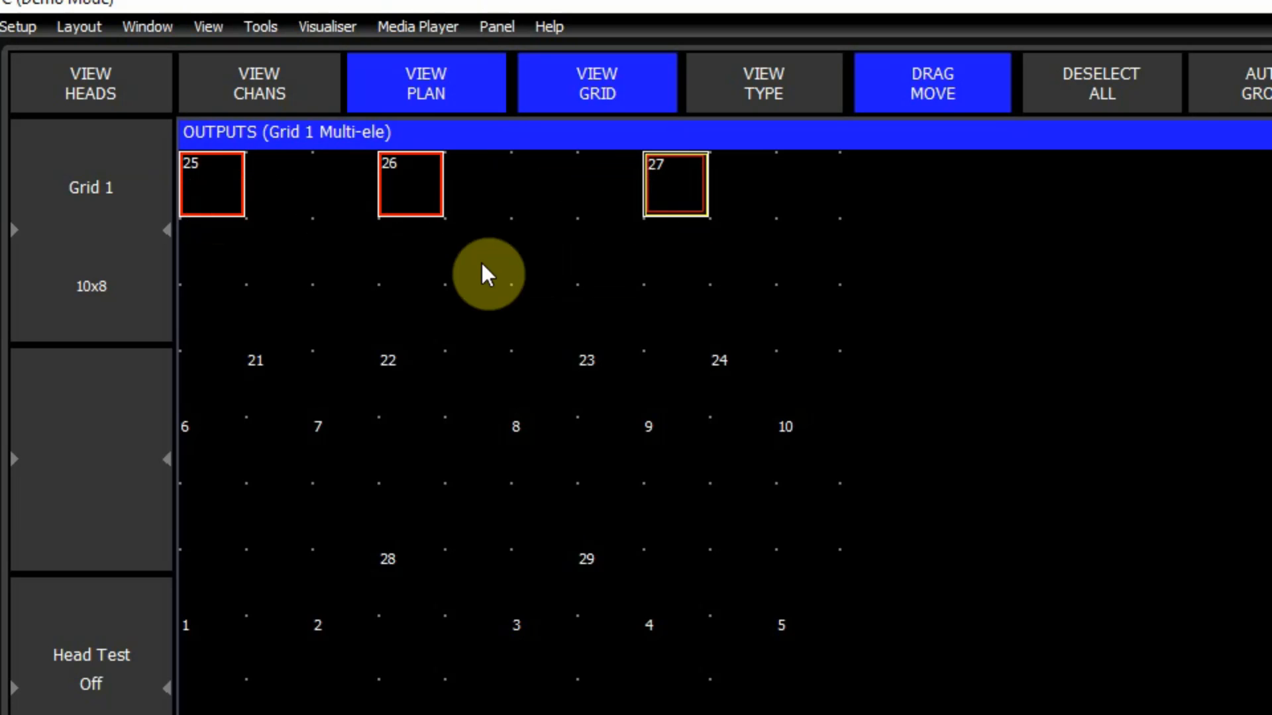
left_click(408, 189)
left_click_drag(408, 190, 467, 192)
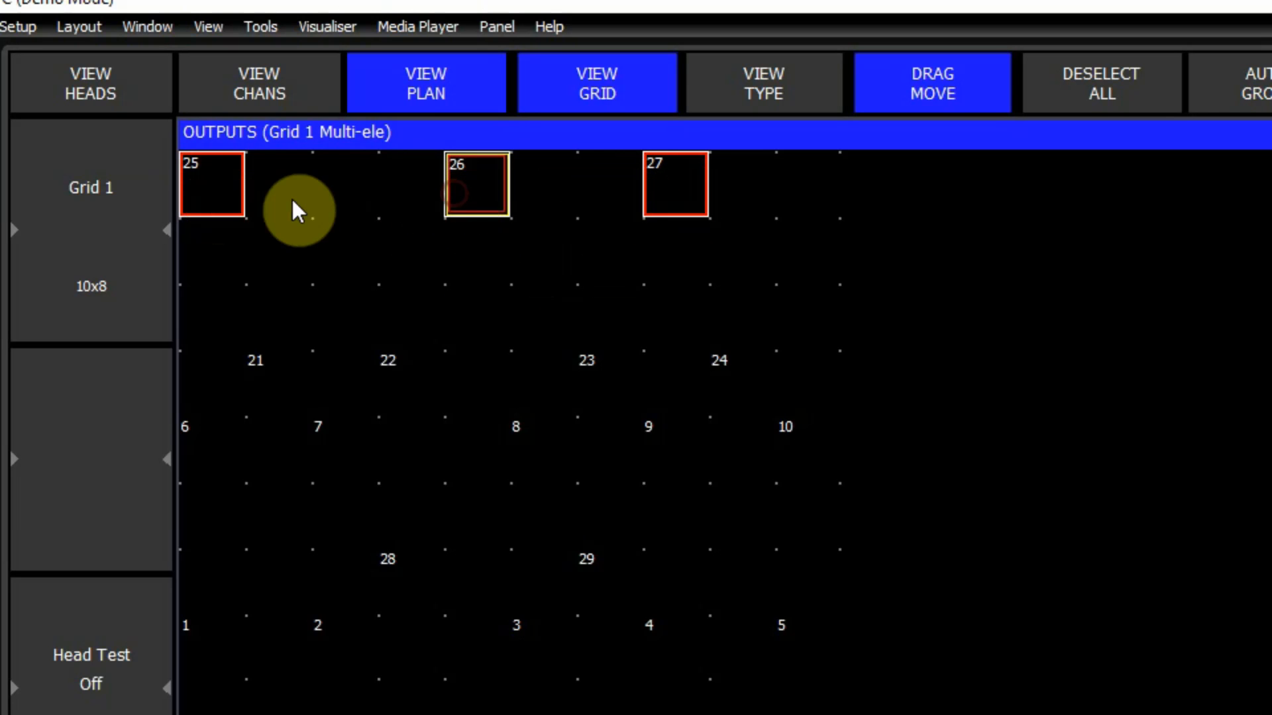
left_click(278, 195)
left_click_drag(221, 197, 285, 205)
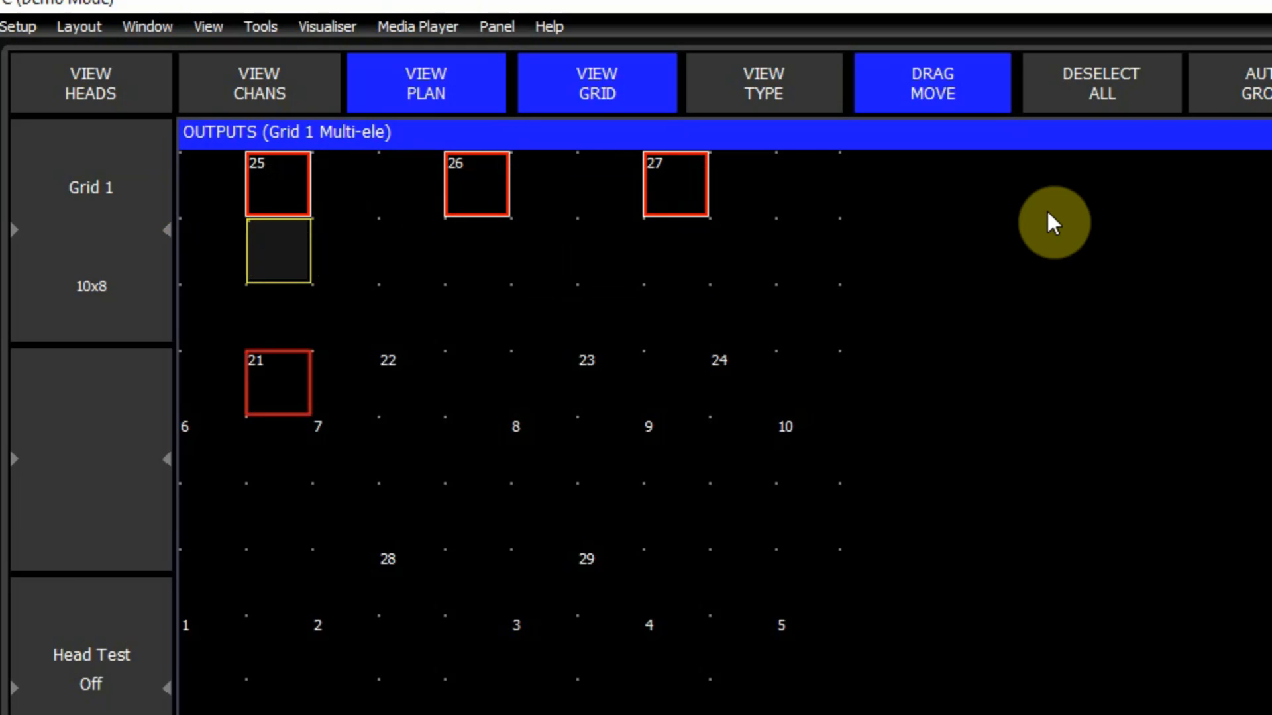
left_click(1095, 79)
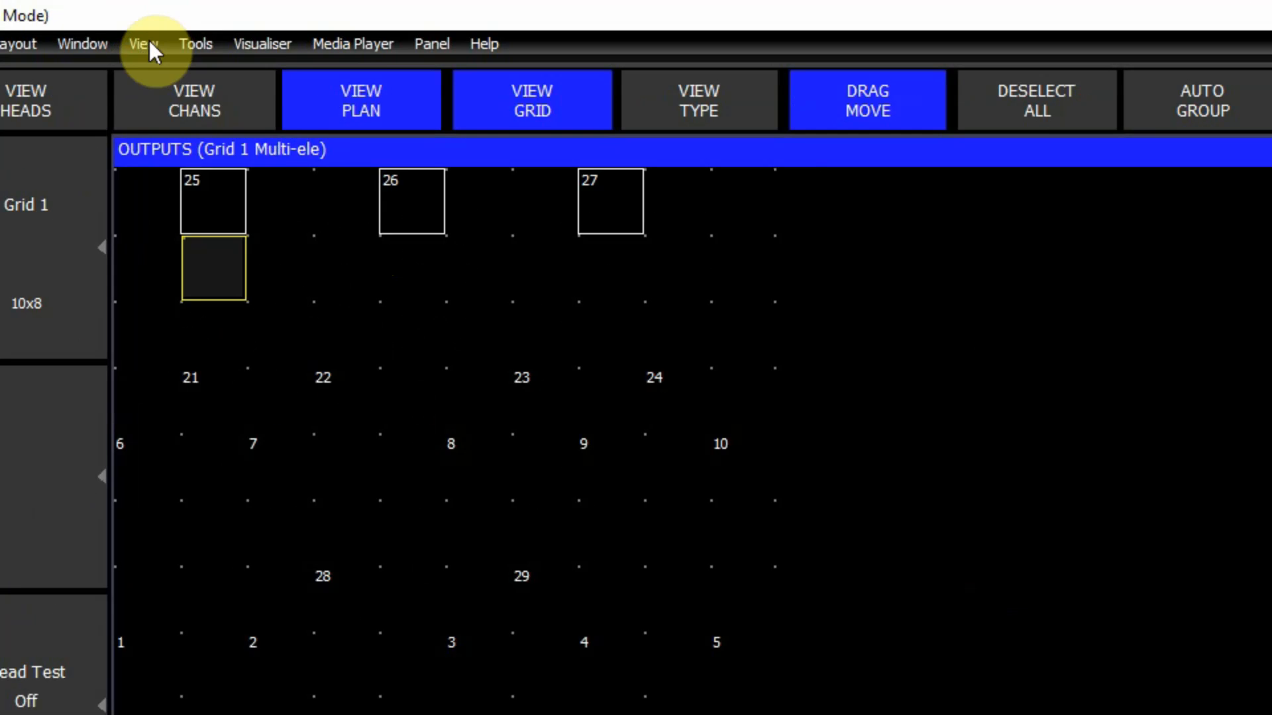
Set the outputs window to the Left view size and close the stage plot window
left_click(152, 26)
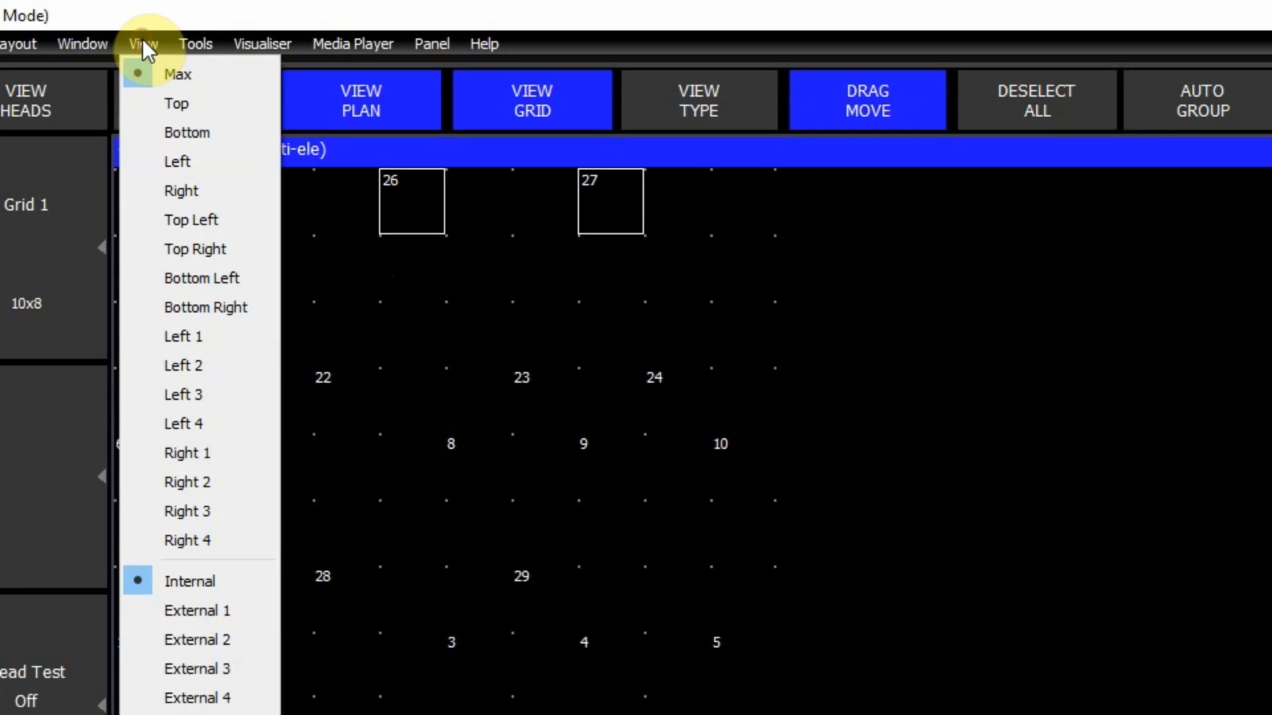
left_click(188, 165)
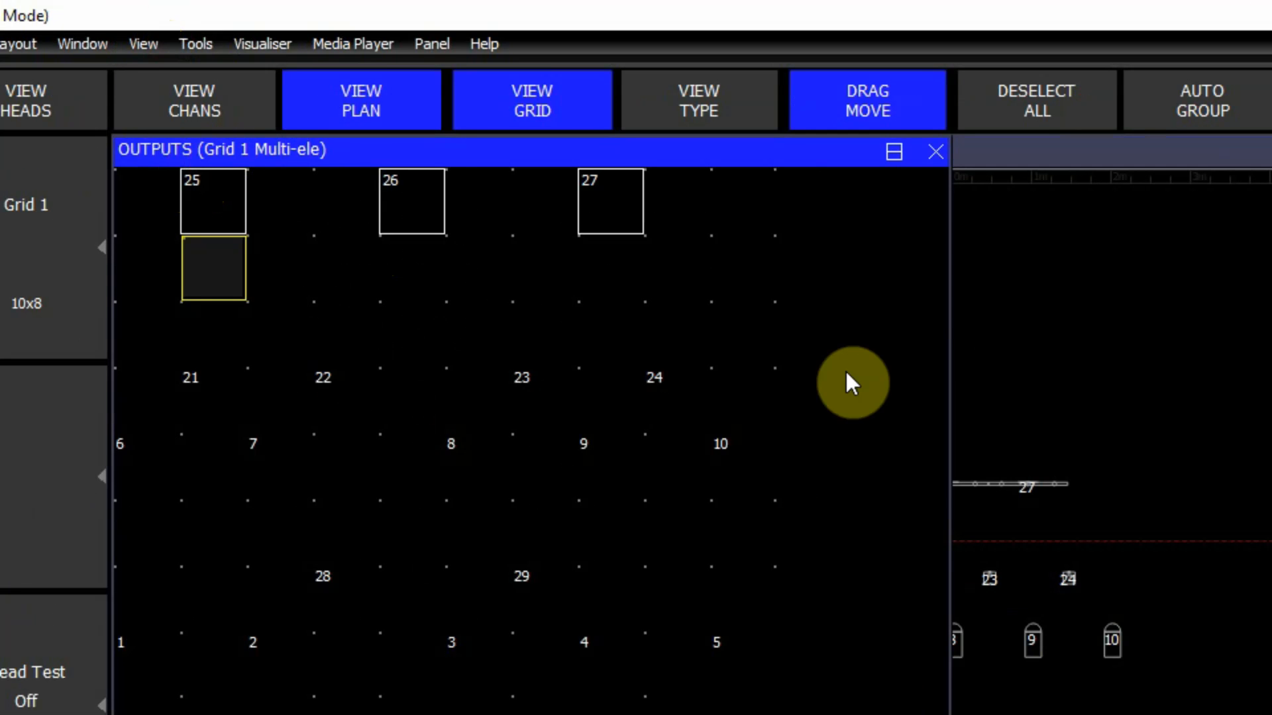
left_click(1185, 152)
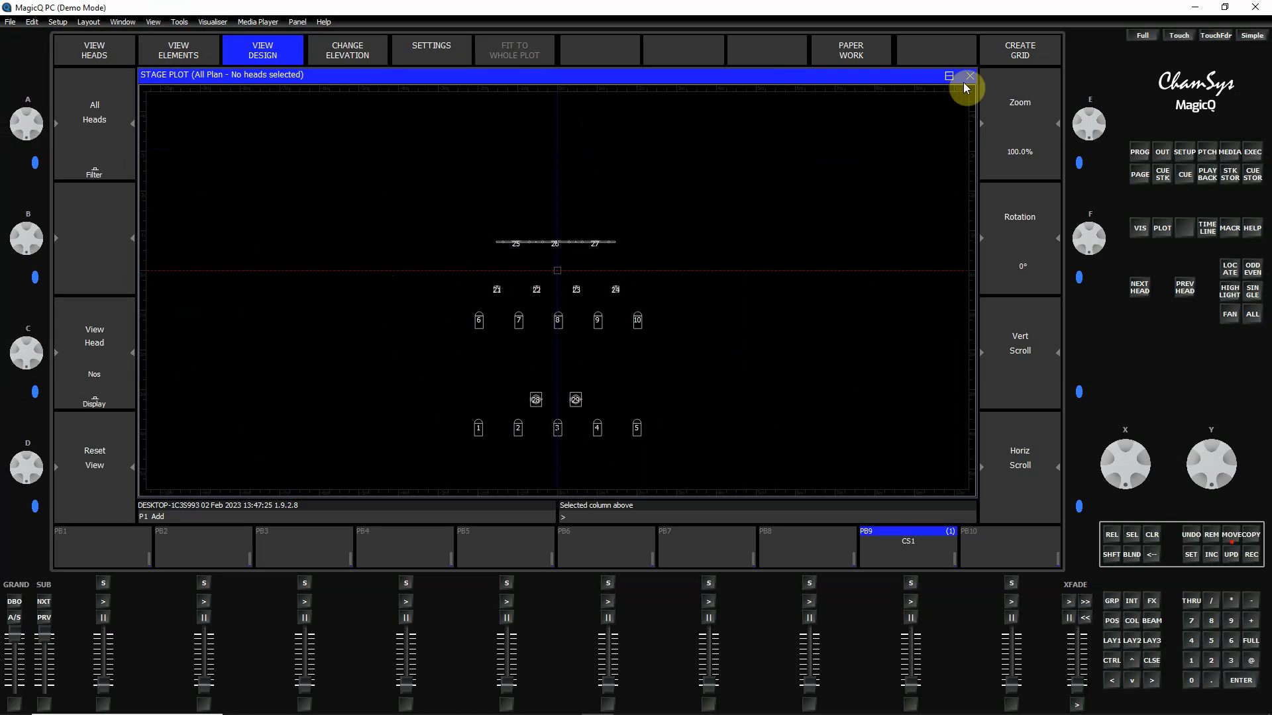
left_click(968, 77)
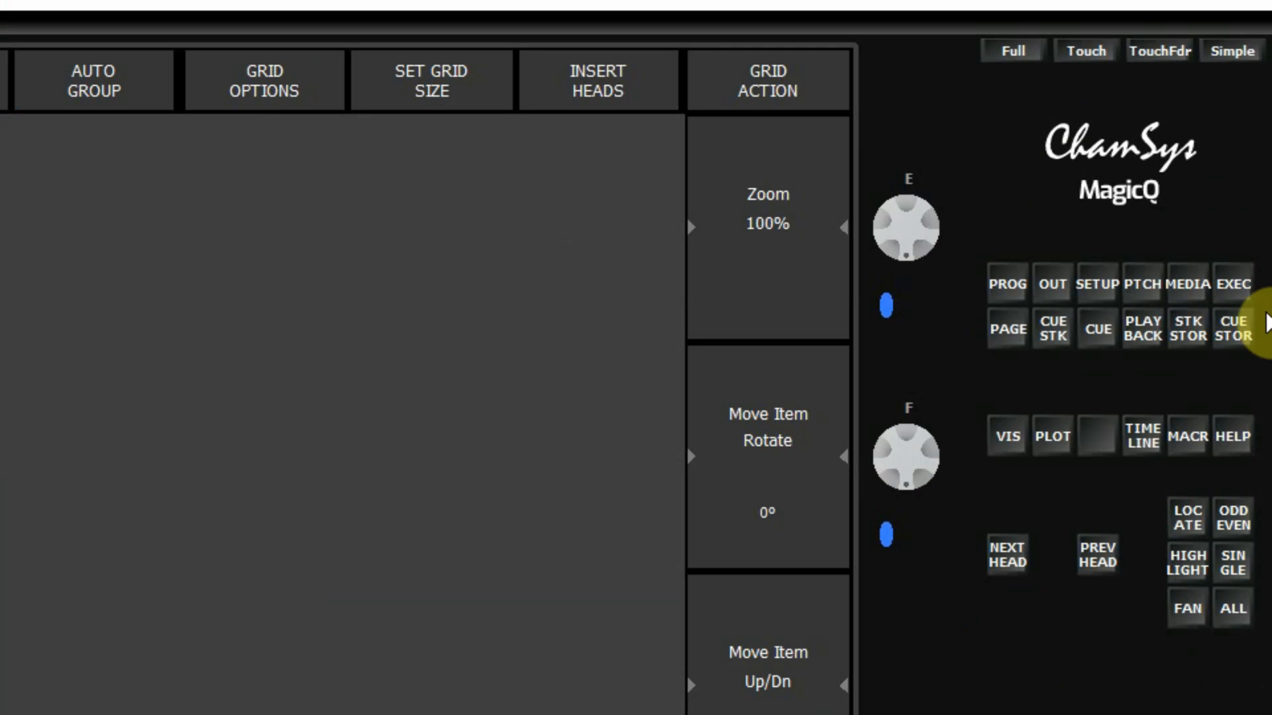
Open the cue stack window and set it to the Right view size beside the outputs grid
left_click(1056, 329)
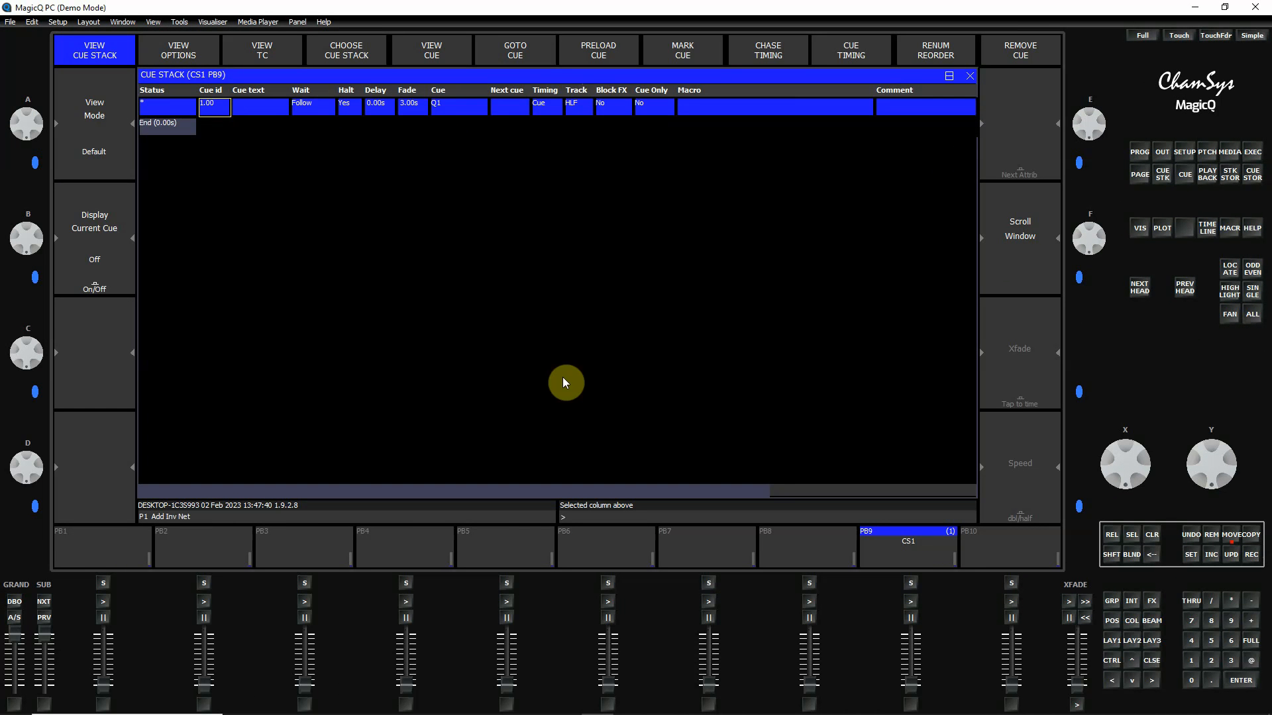
left_click(153, 21)
left_click(171, 95)
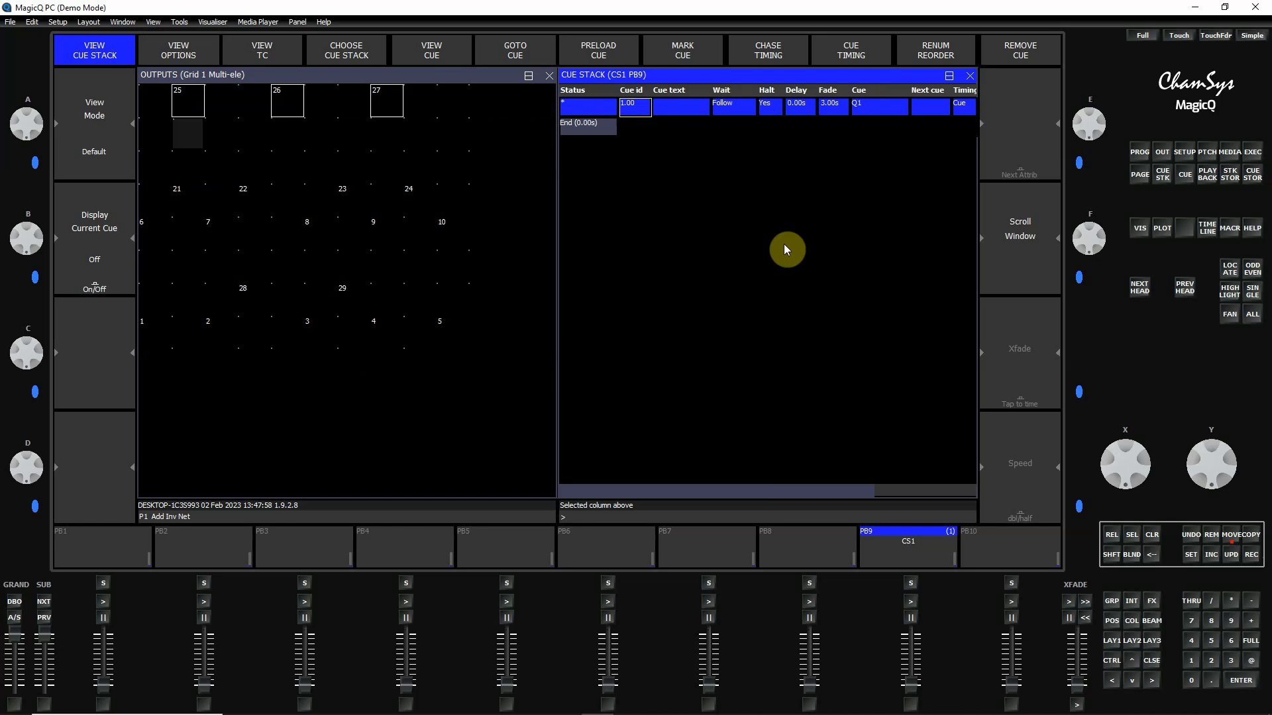
Raise the playback 9 fader to full and run its cue from stack CS1
left_click_drag(914, 695, 916, 634)
left_click(910, 602)
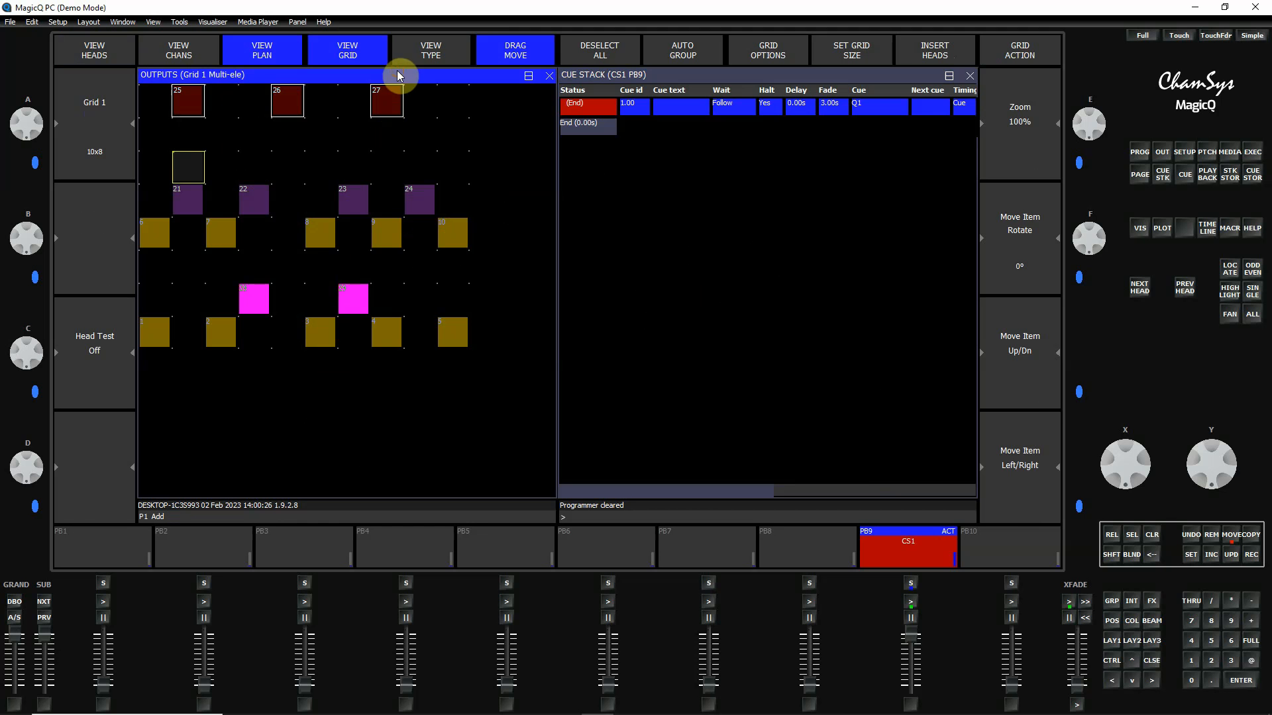
Disable Drag Move and set the outputs grid's view type to Head nos + Int
left_click(520, 55)
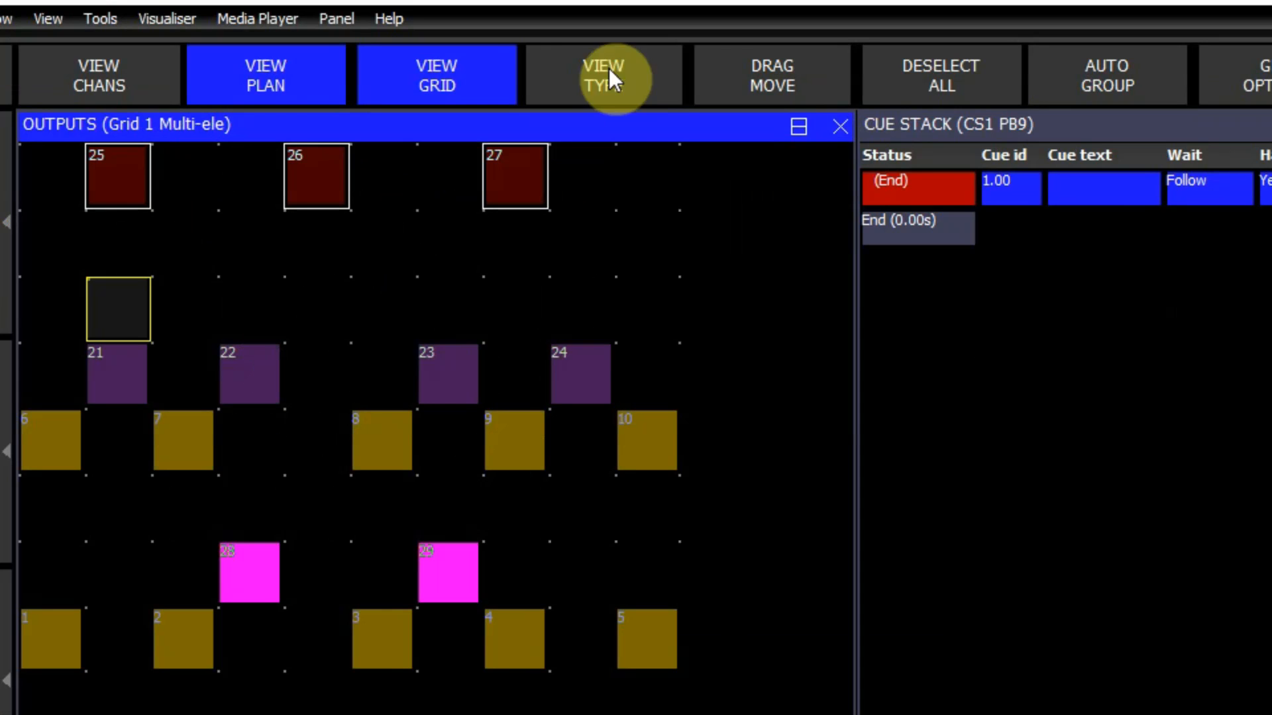
left_click(602, 66)
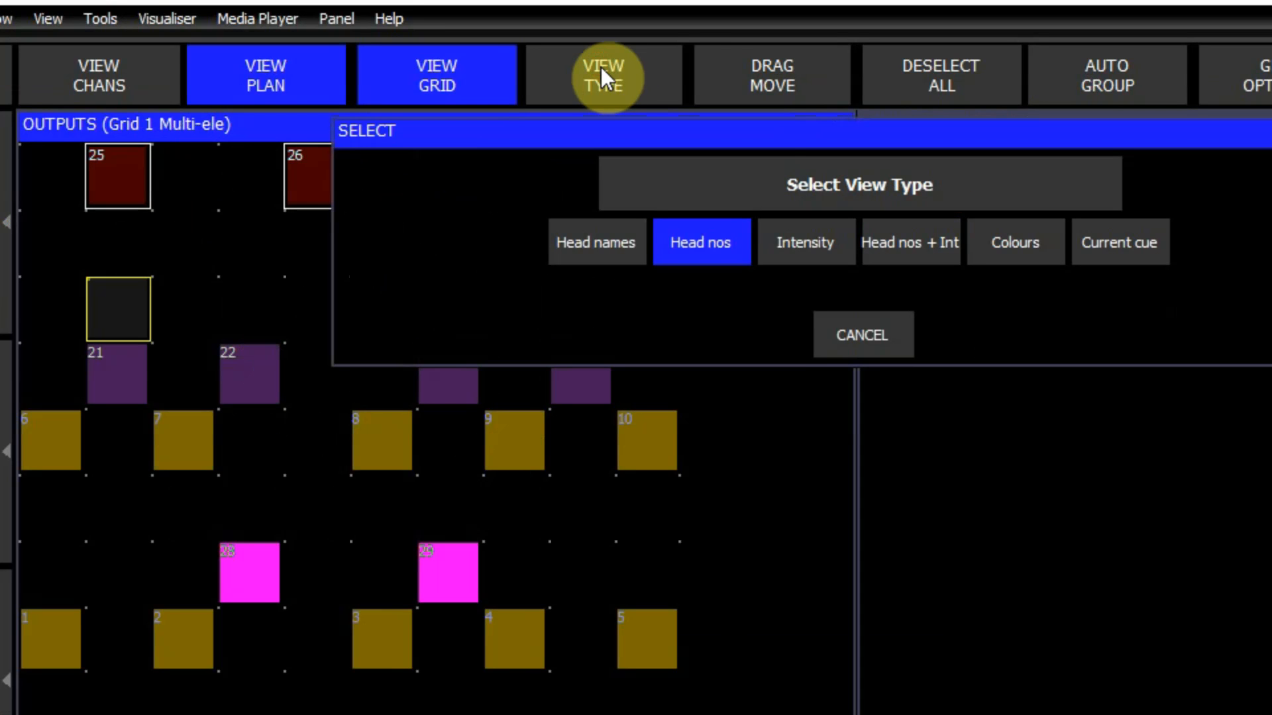
left_click(927, 245)
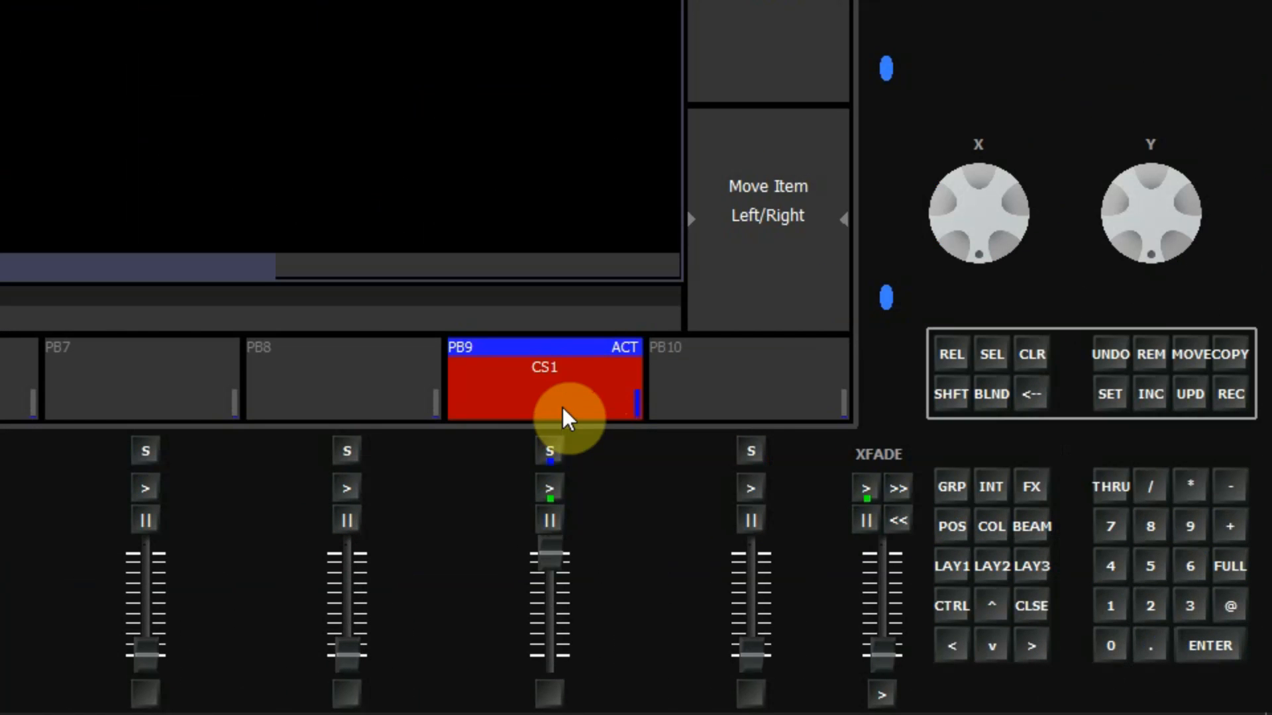
Switch the selection between playbacks 7, 8 and 9, finishing on playback 9
left_click(329, 364)
left_click(563, 361)
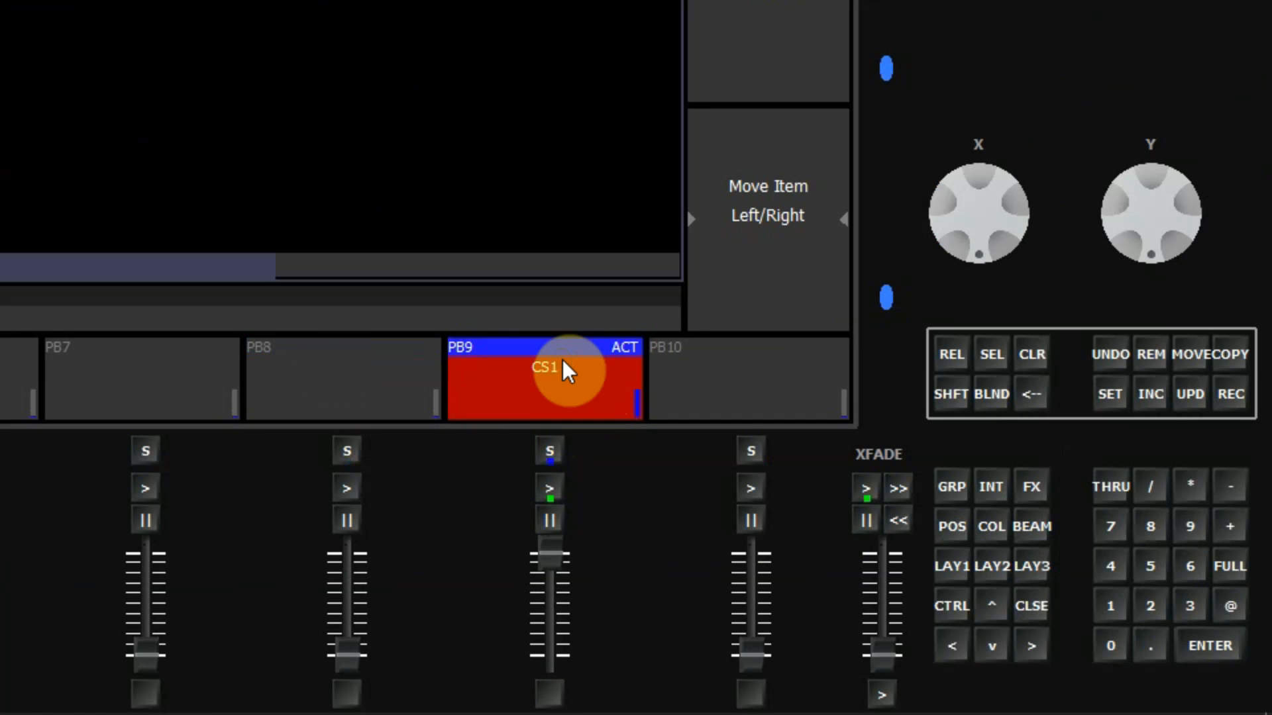
left_click(339, 353)
left_click(516, 349)
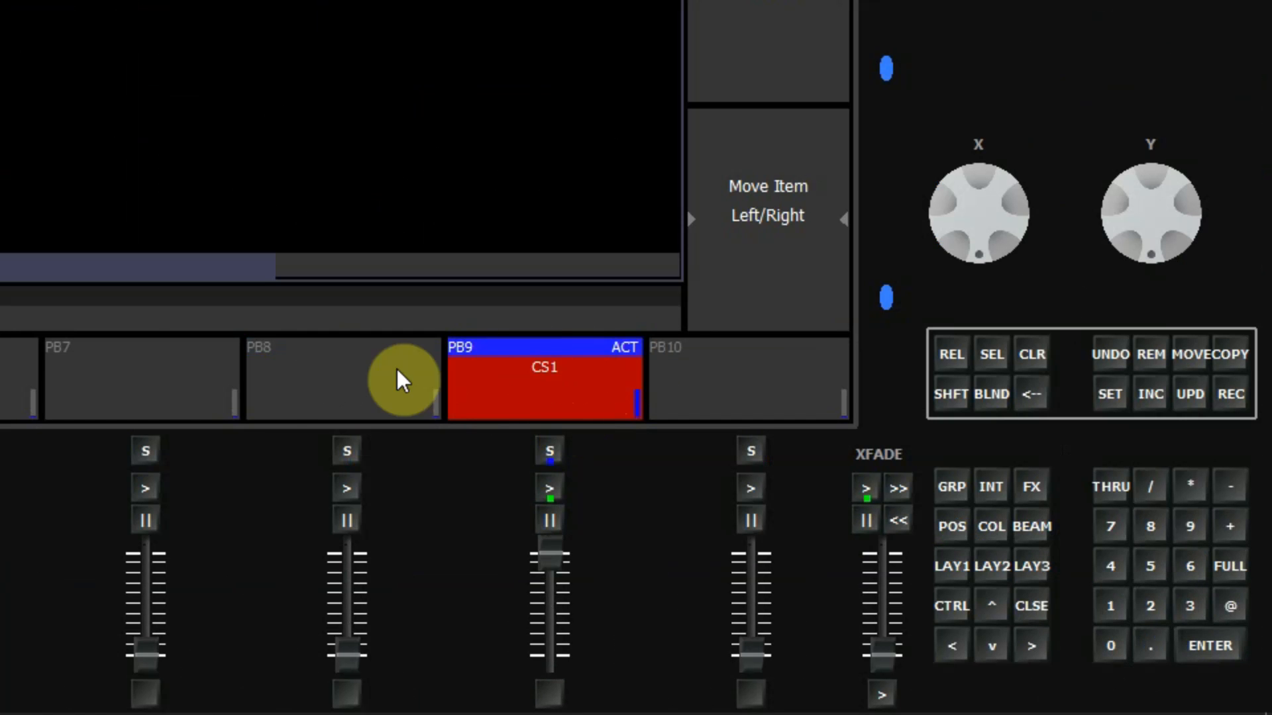
left_click(302, 355)
left_click(136, 367)
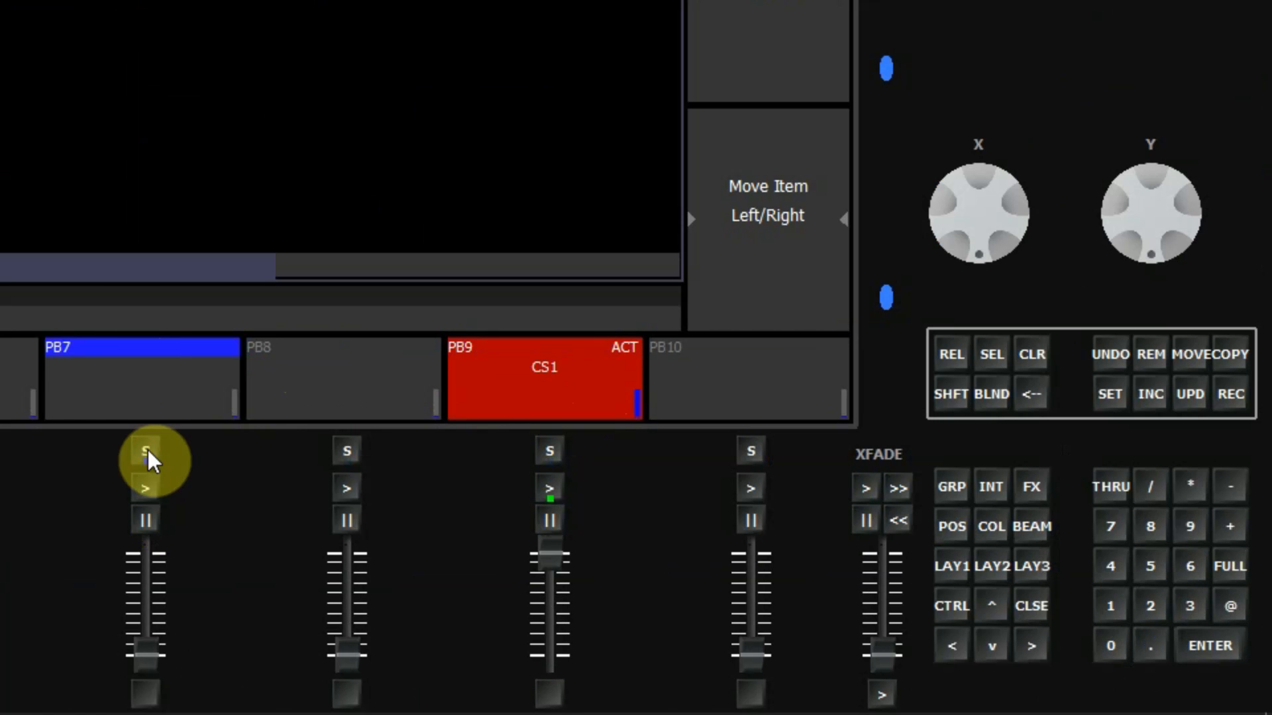
left_click(352, 359)
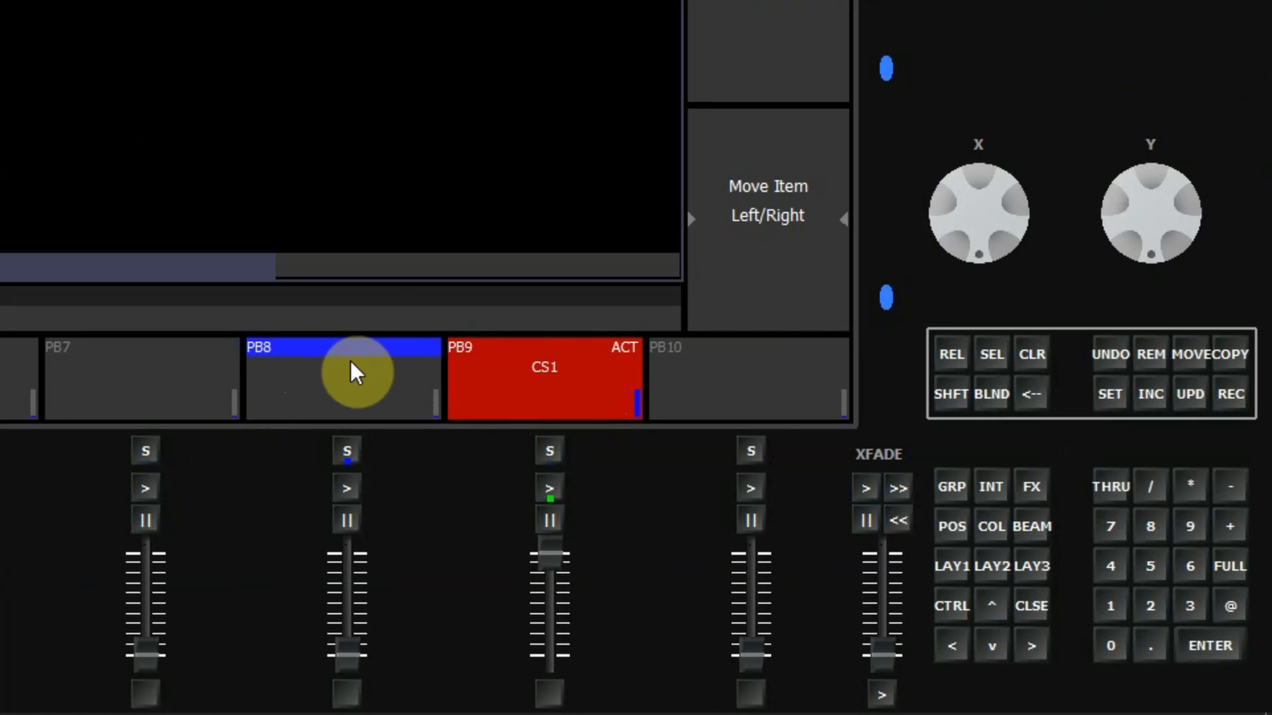
left_click(589, 363)
left_click(184, 379)
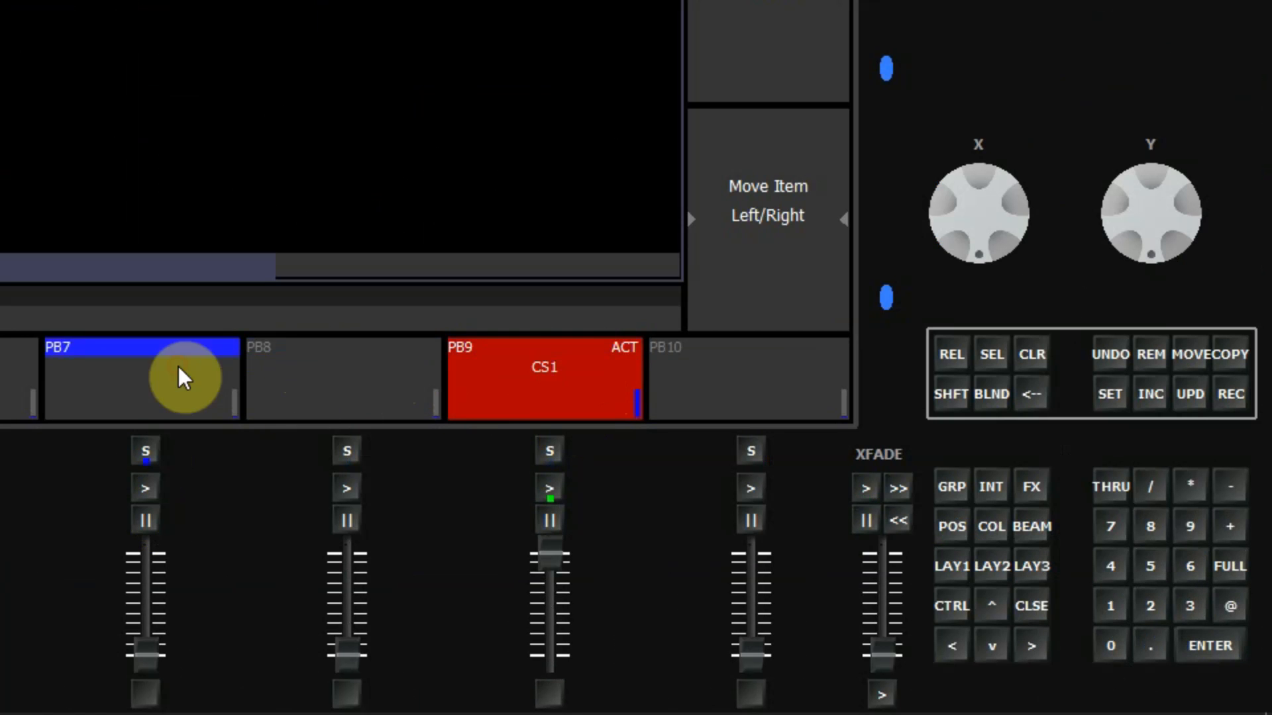
left_click(344, 366)
left_click(573, 363)
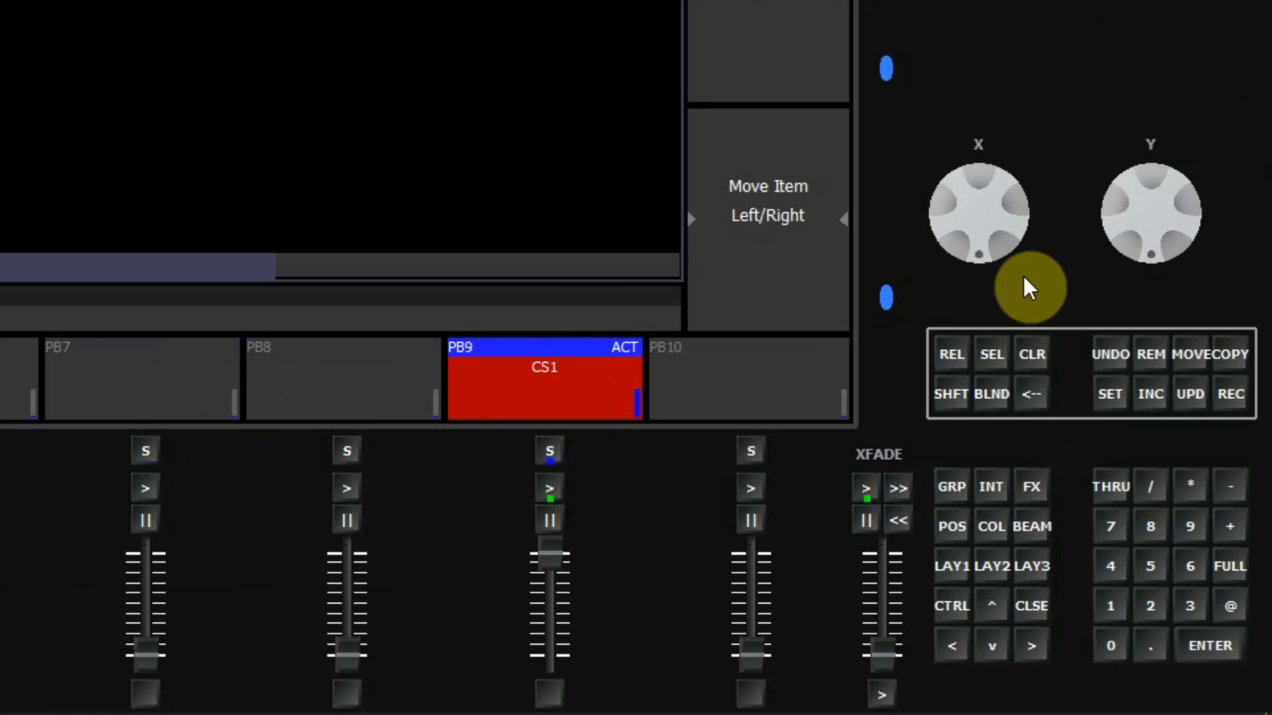
Release playback 9 and lower its fader to zero
left_click(995, 377)
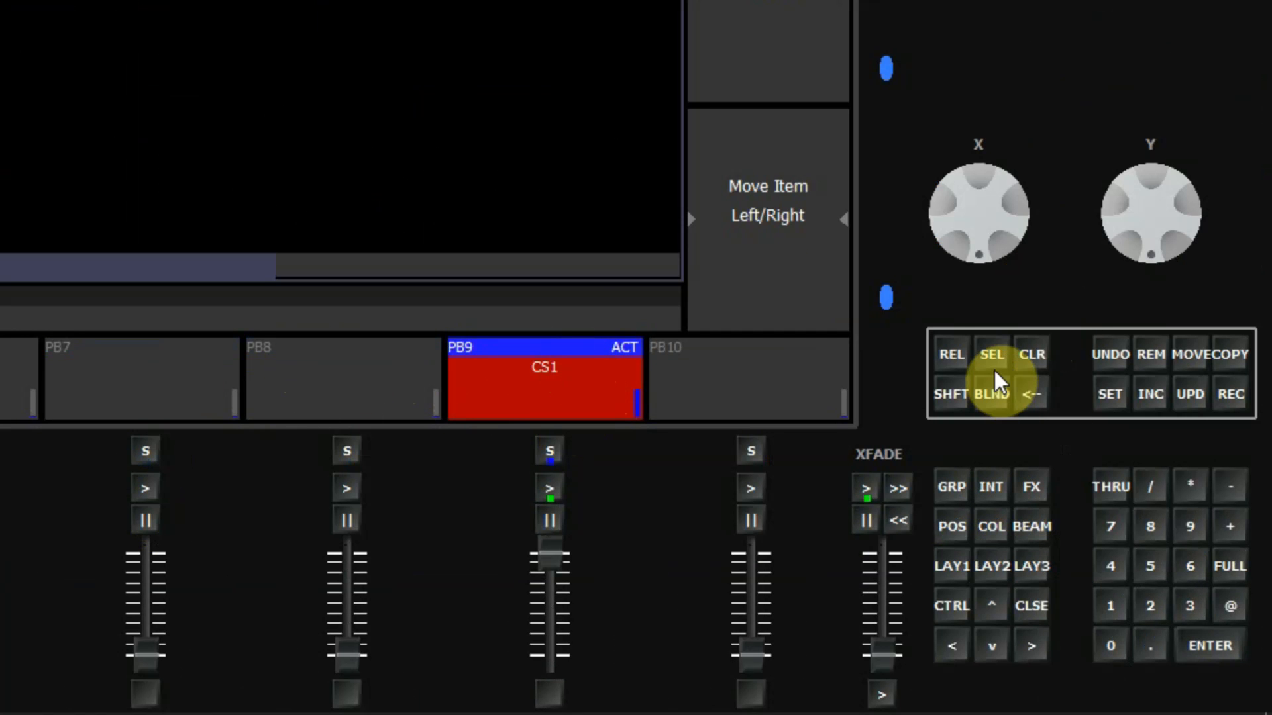
left_click(951, 351)
left_click(582, 384)
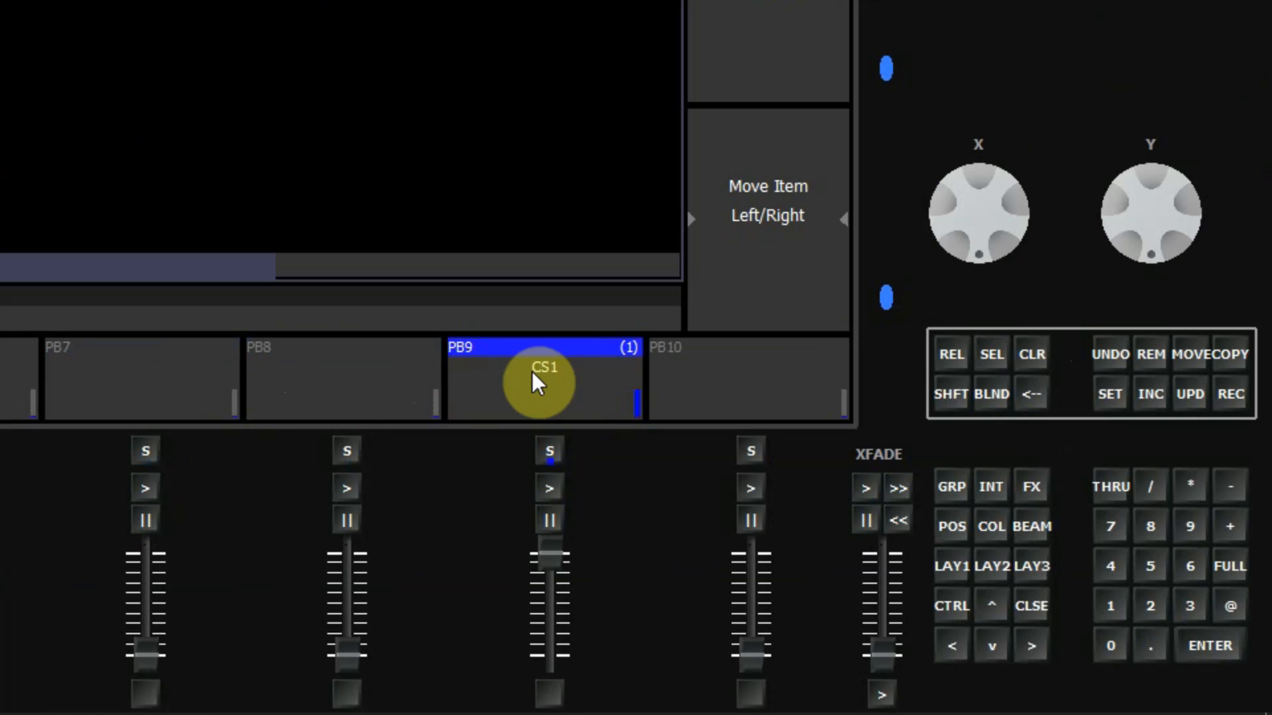
left_click_drag(551, 554, 557, 665)
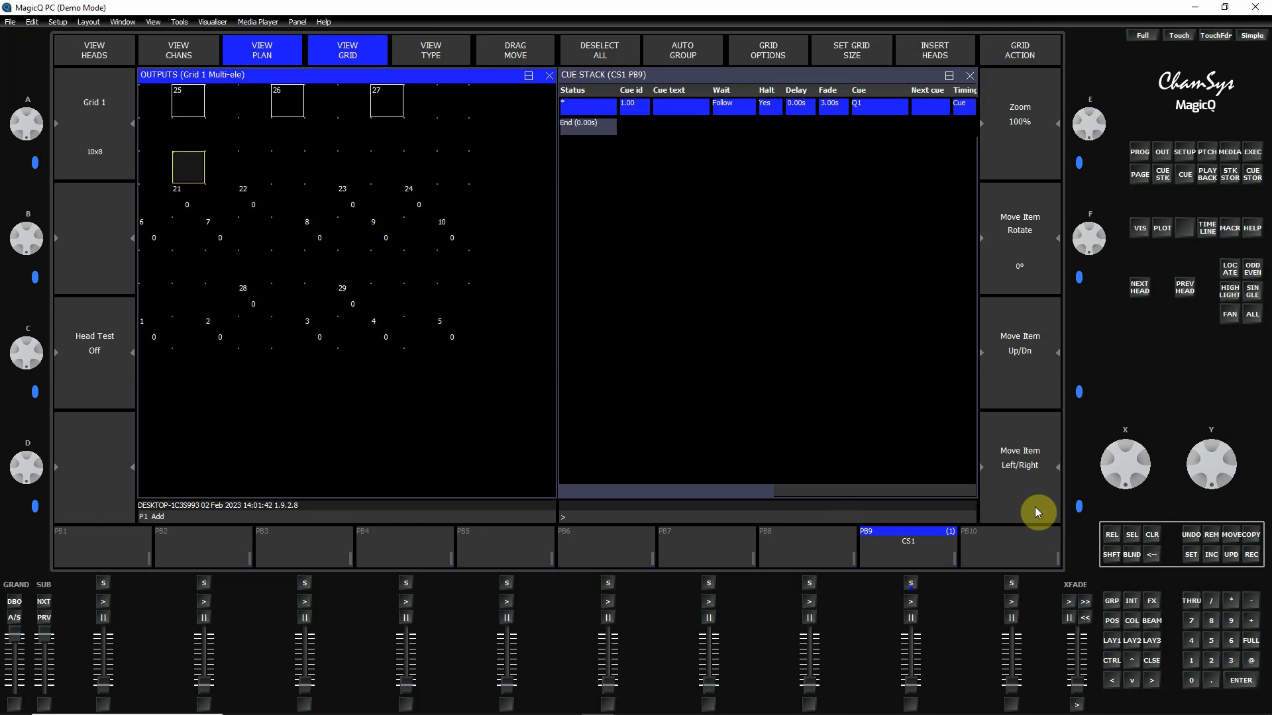
Record the current window arrangement as a layout in the first empty layout slot after Program
left_click(1252, 557)
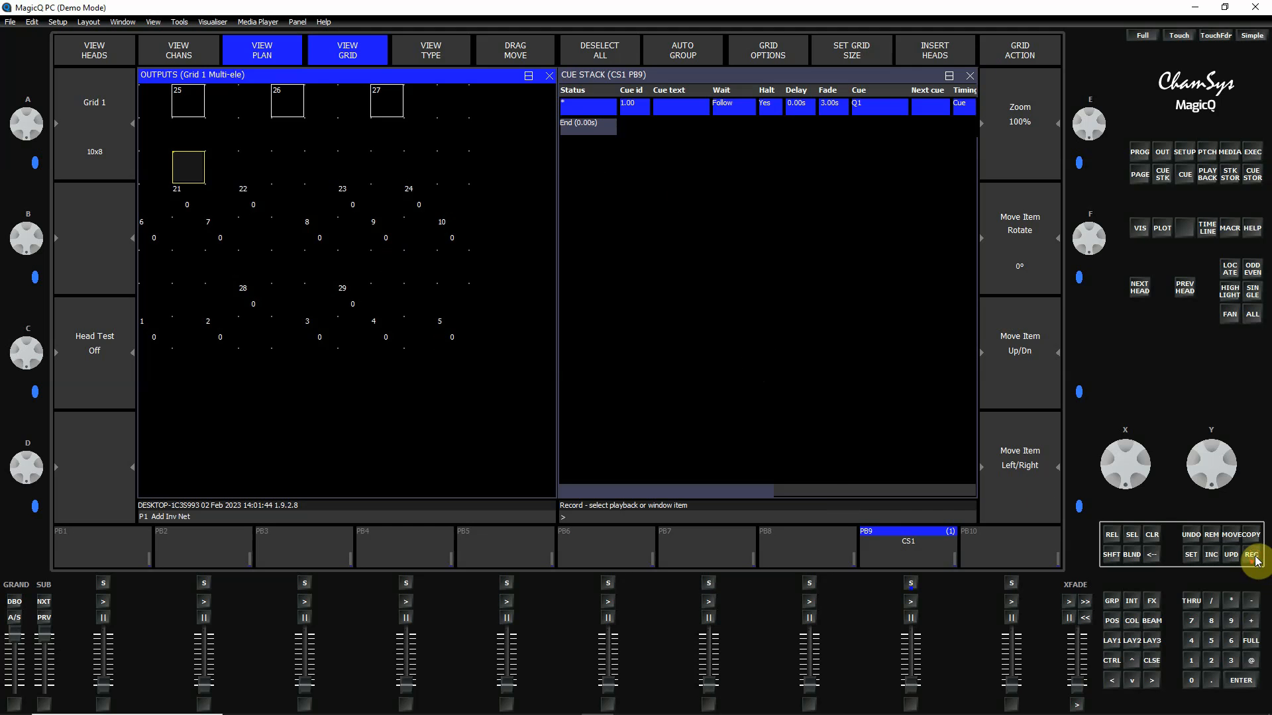
key("ctrl")
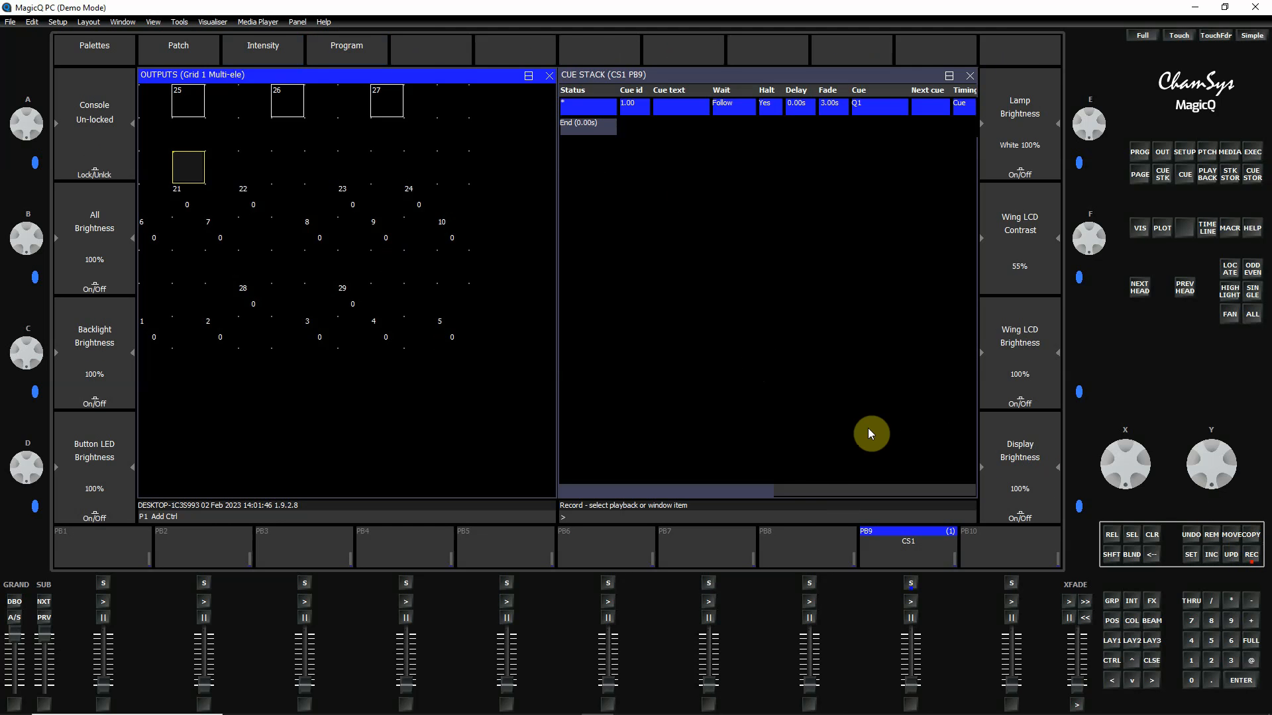
left_click(431, 54)
key("ctrl")
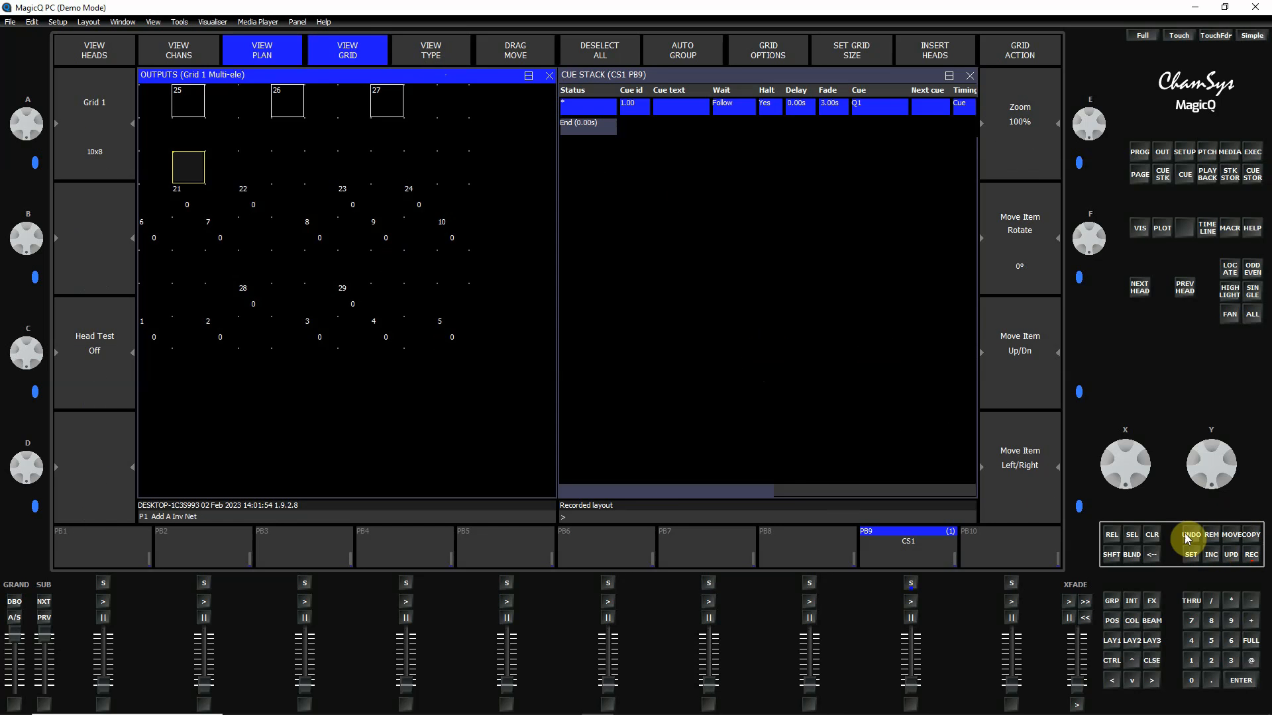
Name the newly recorded layout after Program "Run Show"
left_click(1191, 556)
key("ctrl")
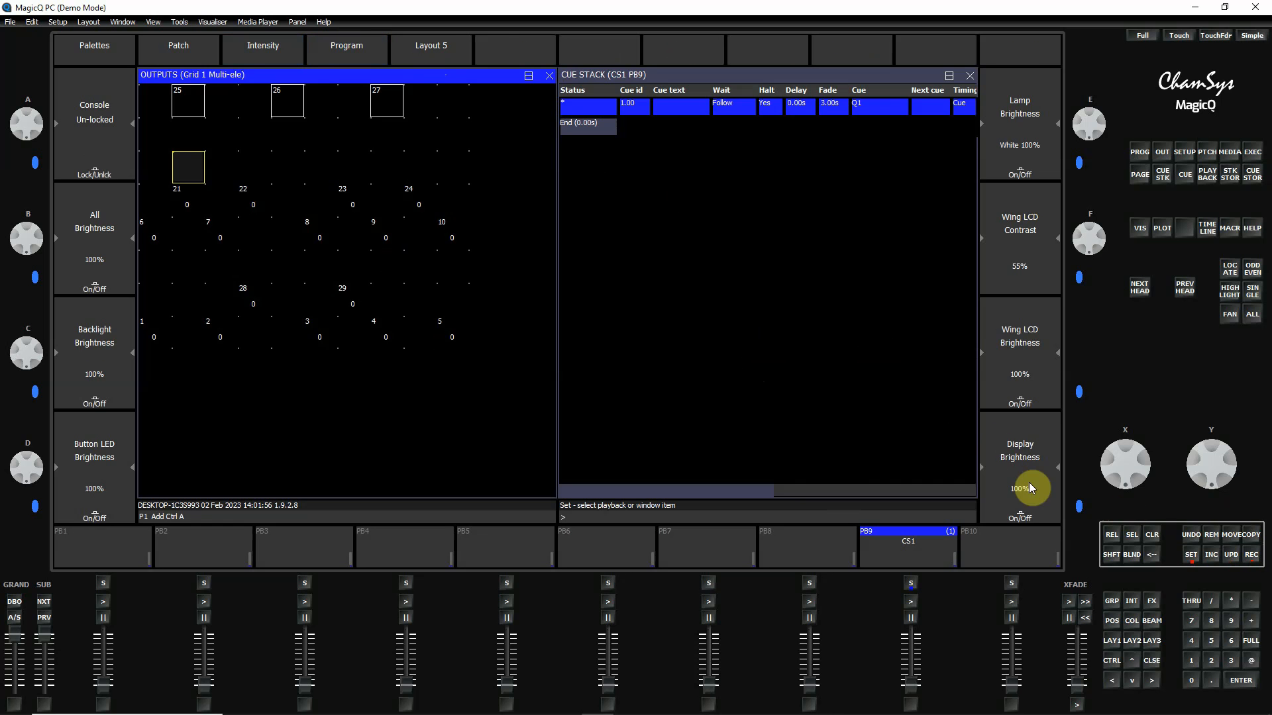
left_click(436, 55)
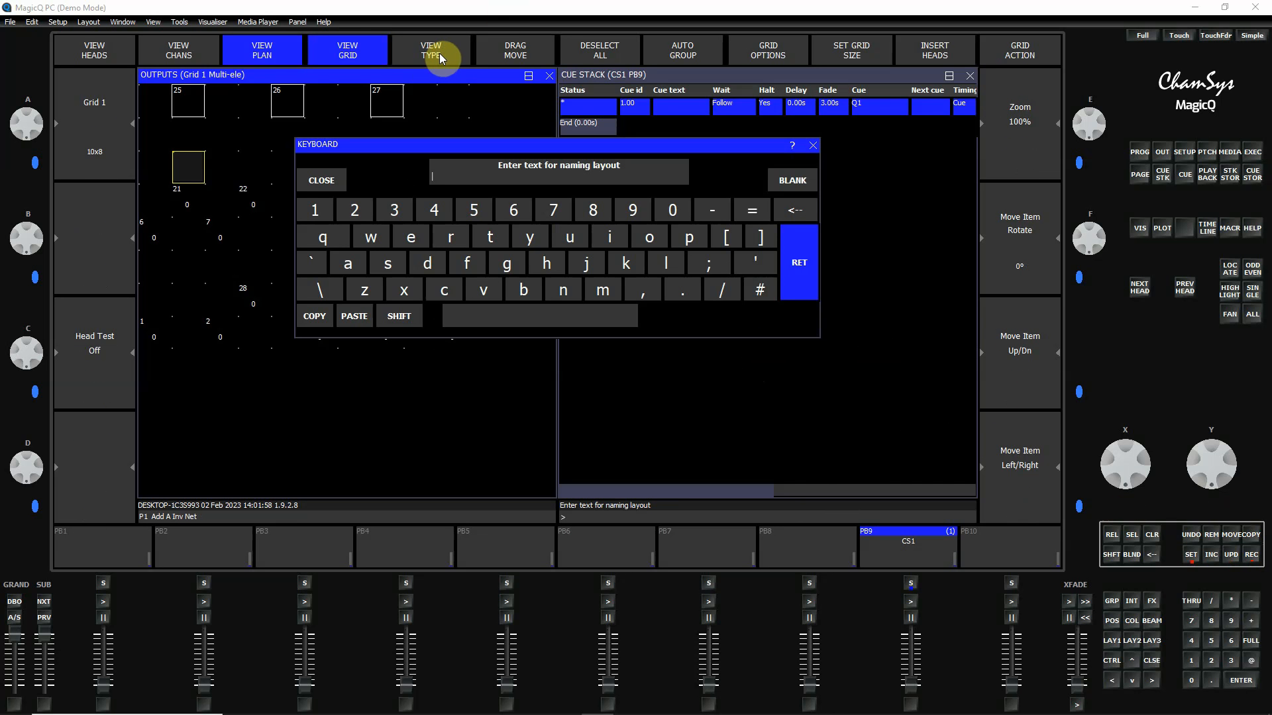
type("Ru")
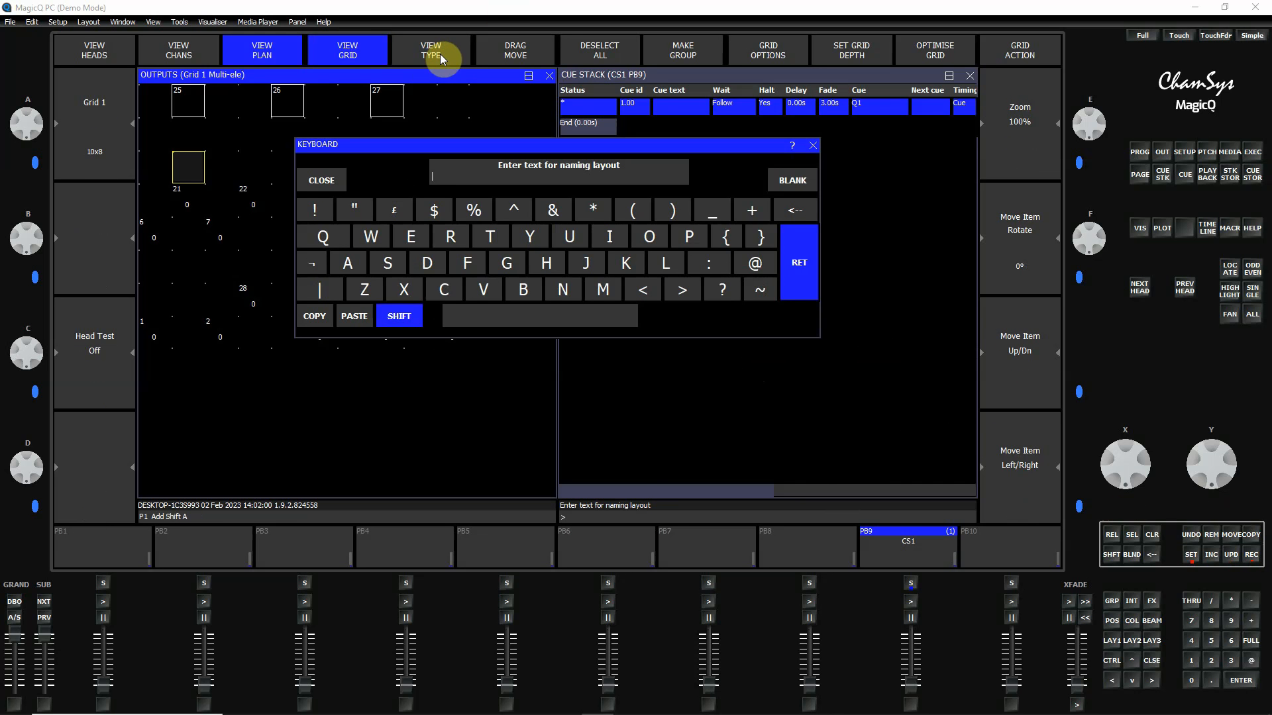
type("n Sh")
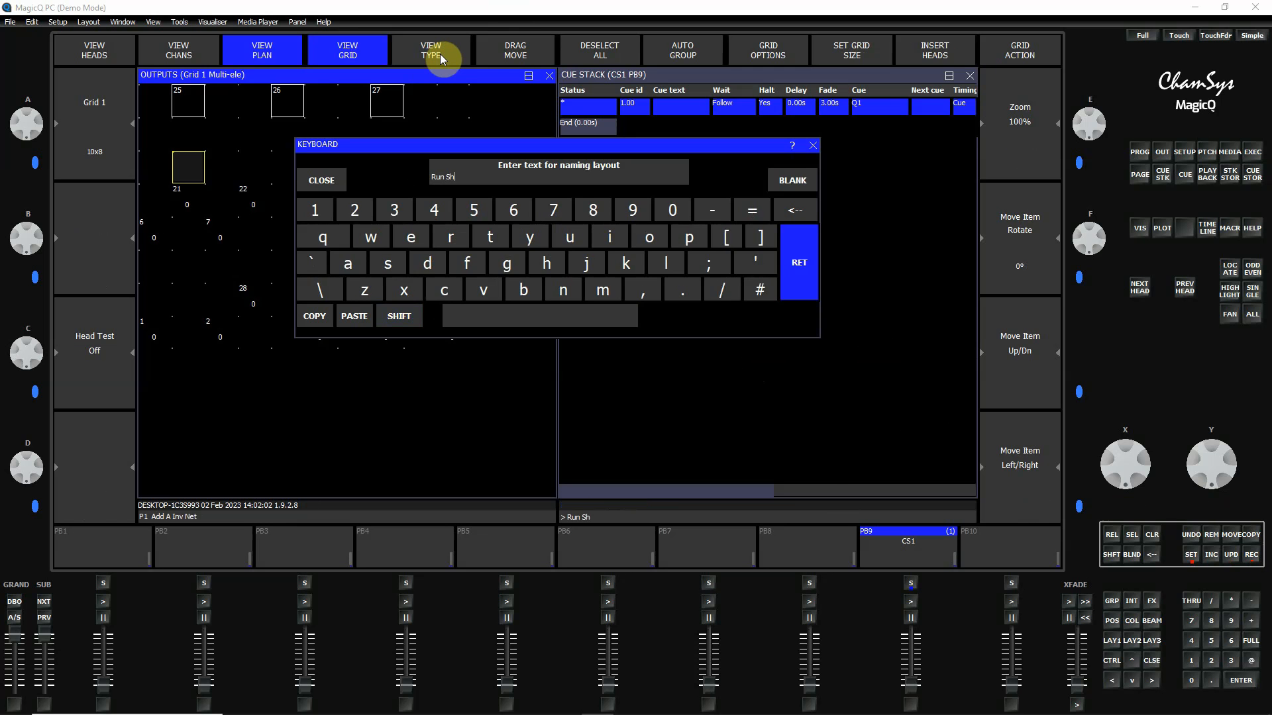
type("ow")
key("Return")
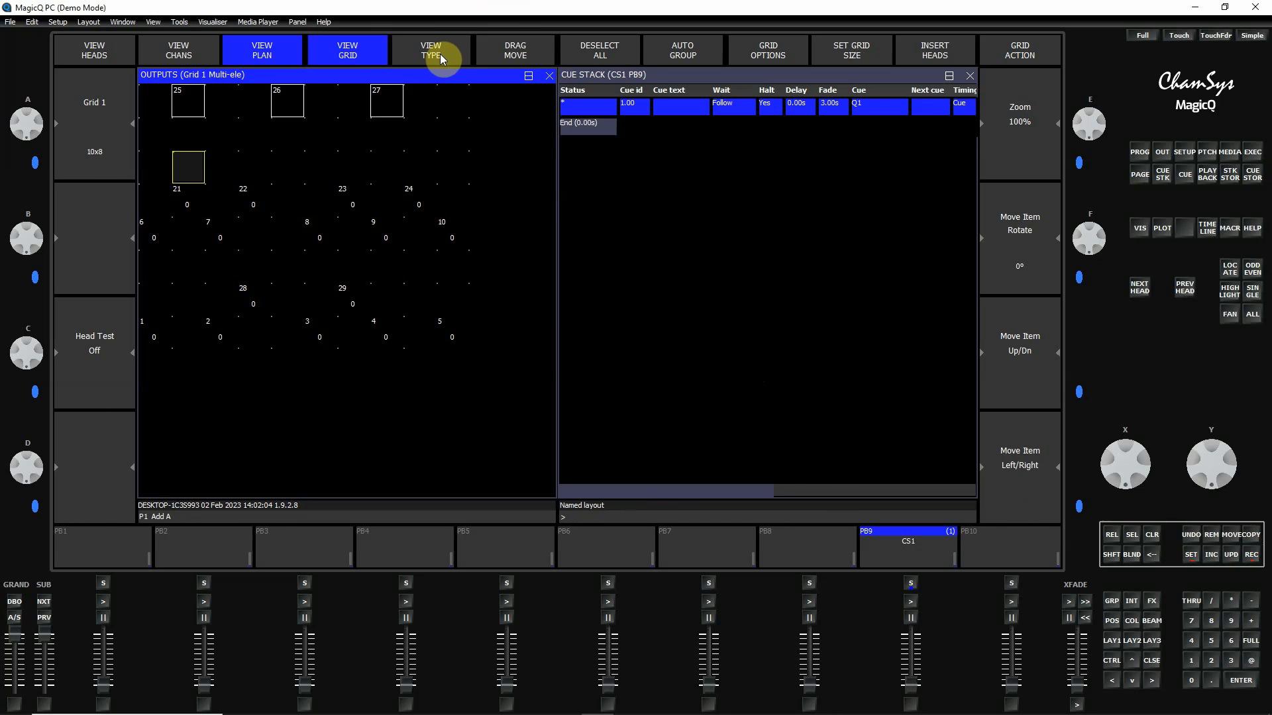
Try out the layouts by recalling Intensity, Program and Run Show in turn
key("ctrl")
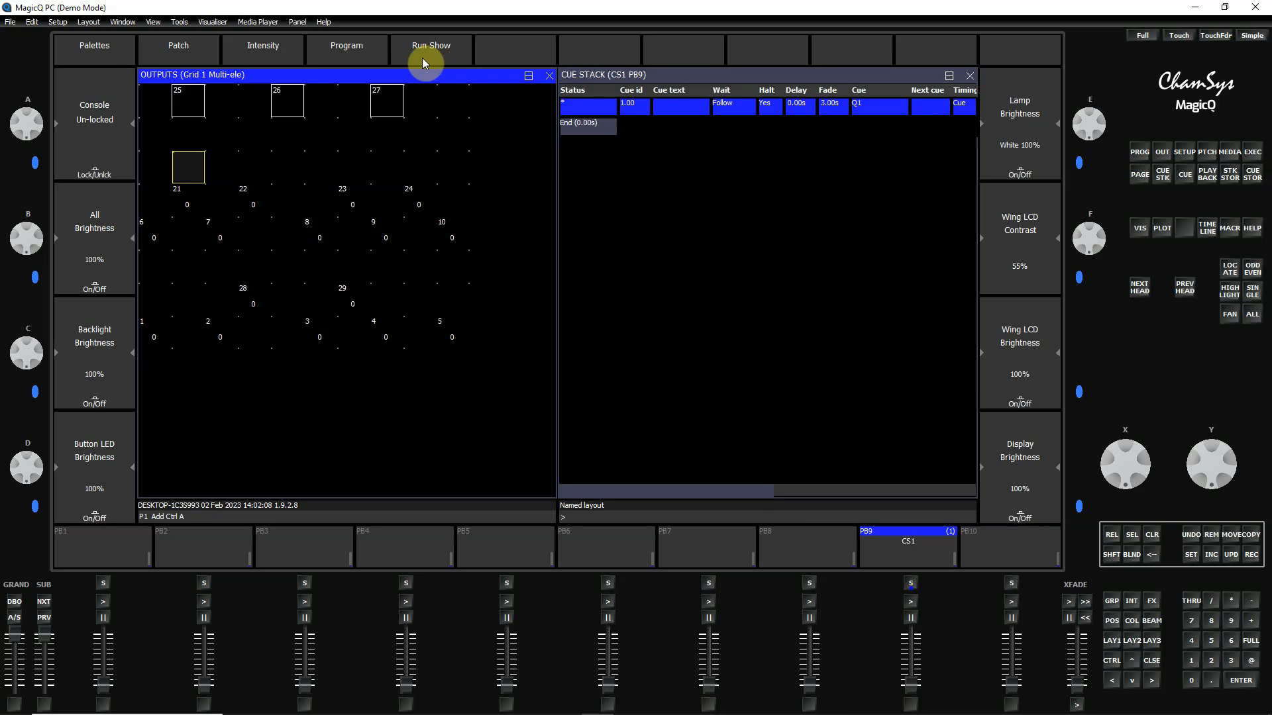
left_click(275, 46)
left_click(351, 45)
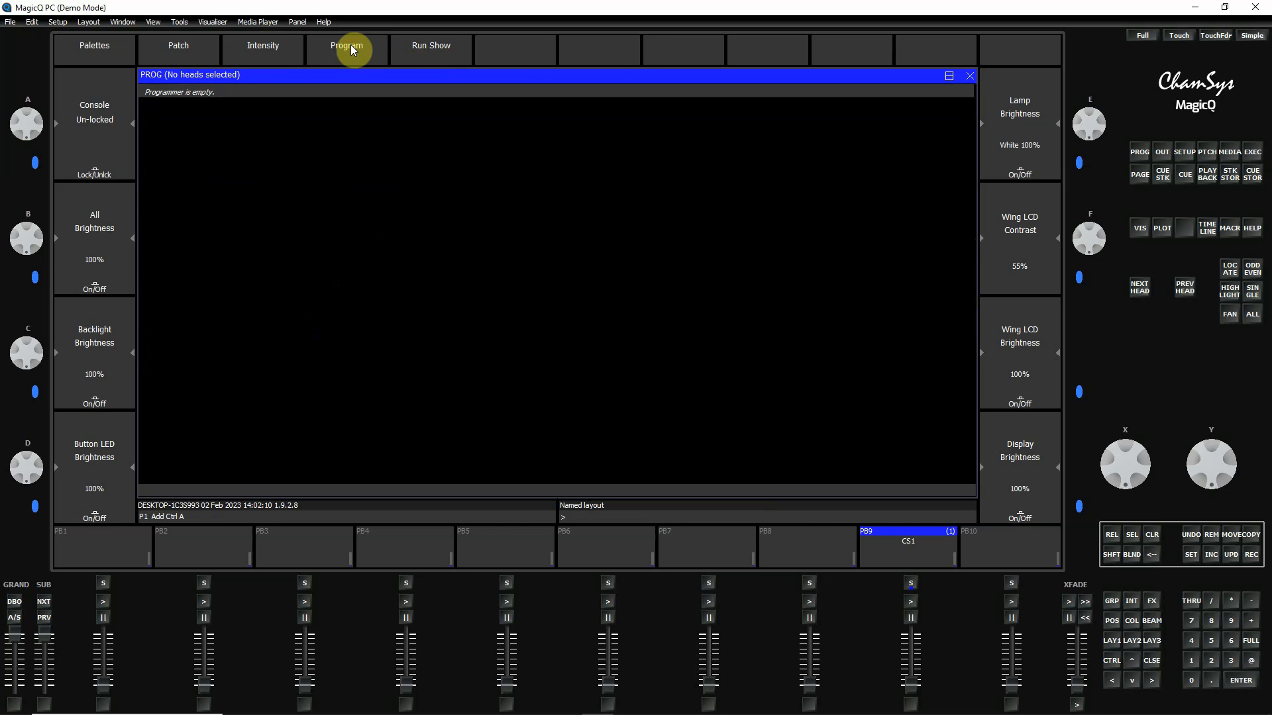
left_click(433, 48)
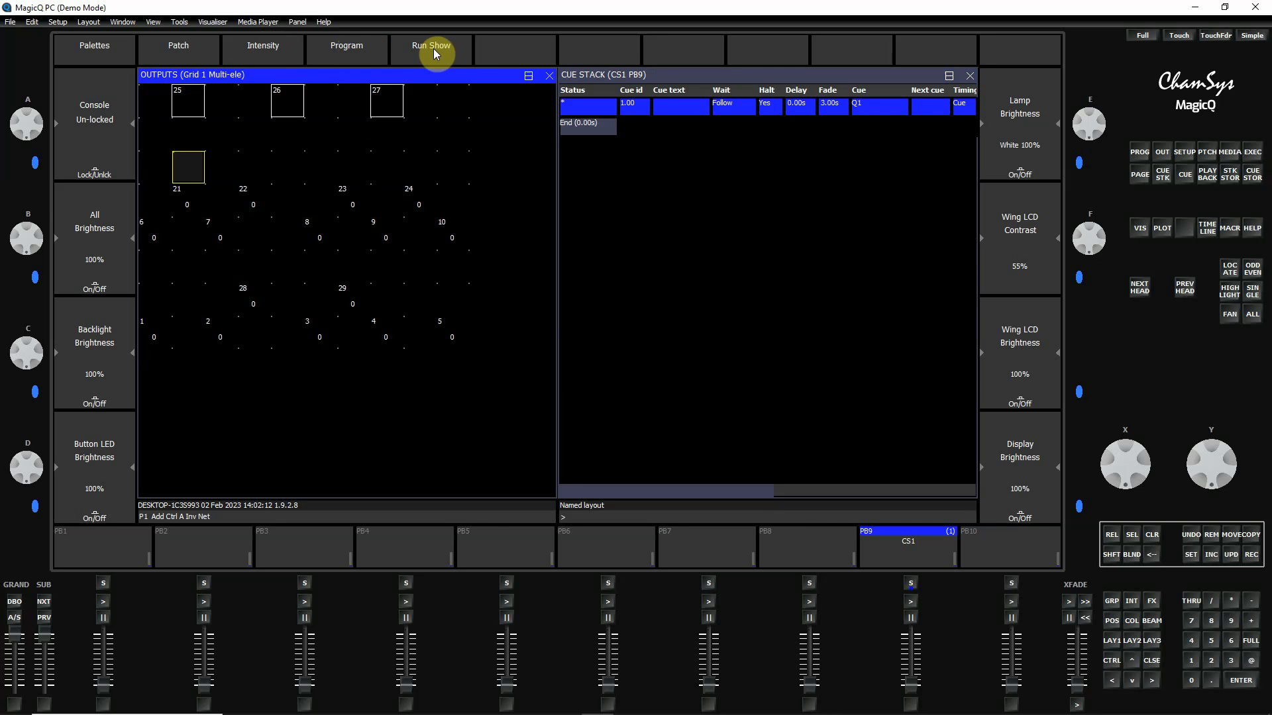
key("ctrl")
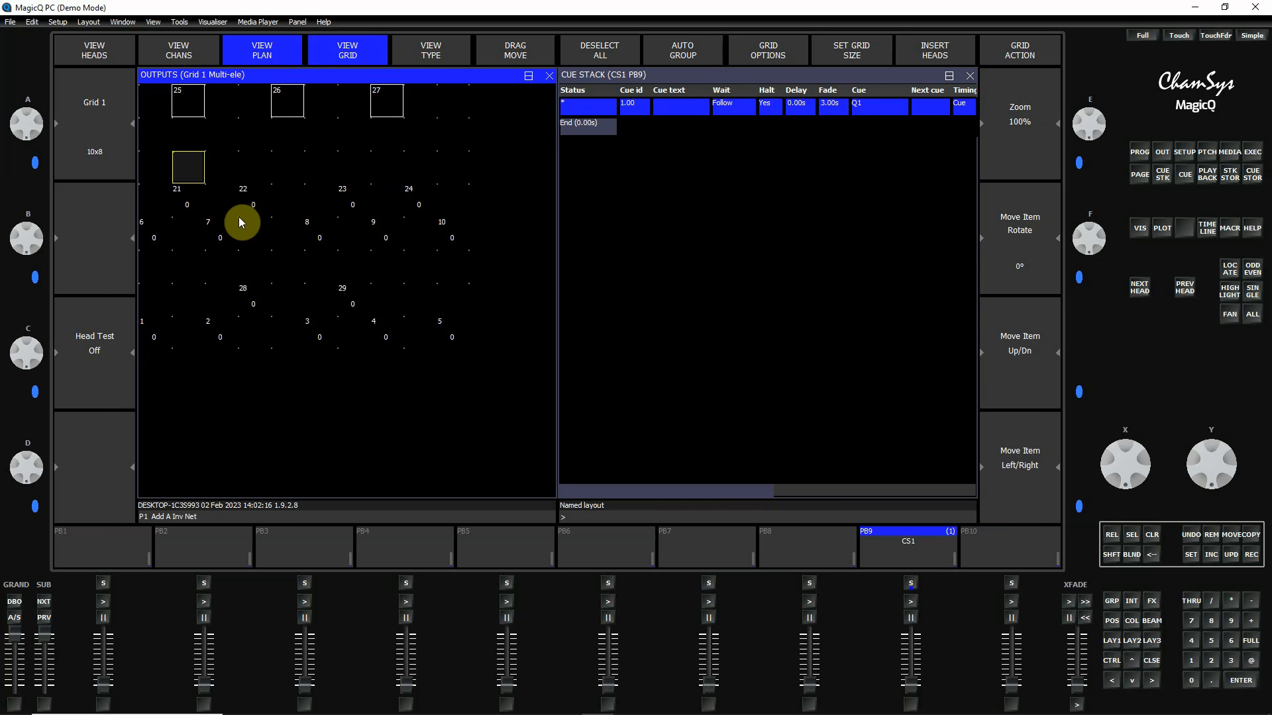
Close the outputs and cue stack windows, and reopen the playback 9 cue stack at Max size
key("ctrl+BackSpace")
left_click(549, 75)
left_click(971, 75)
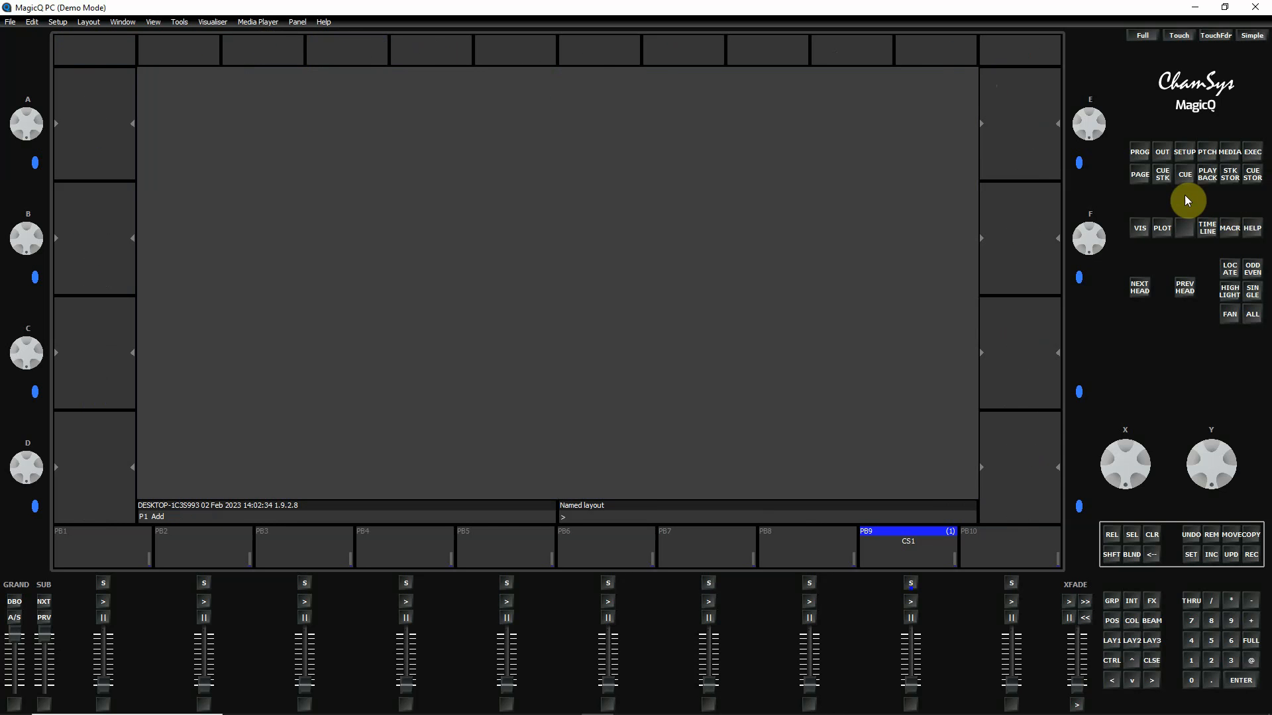
left_click(1165, 179)
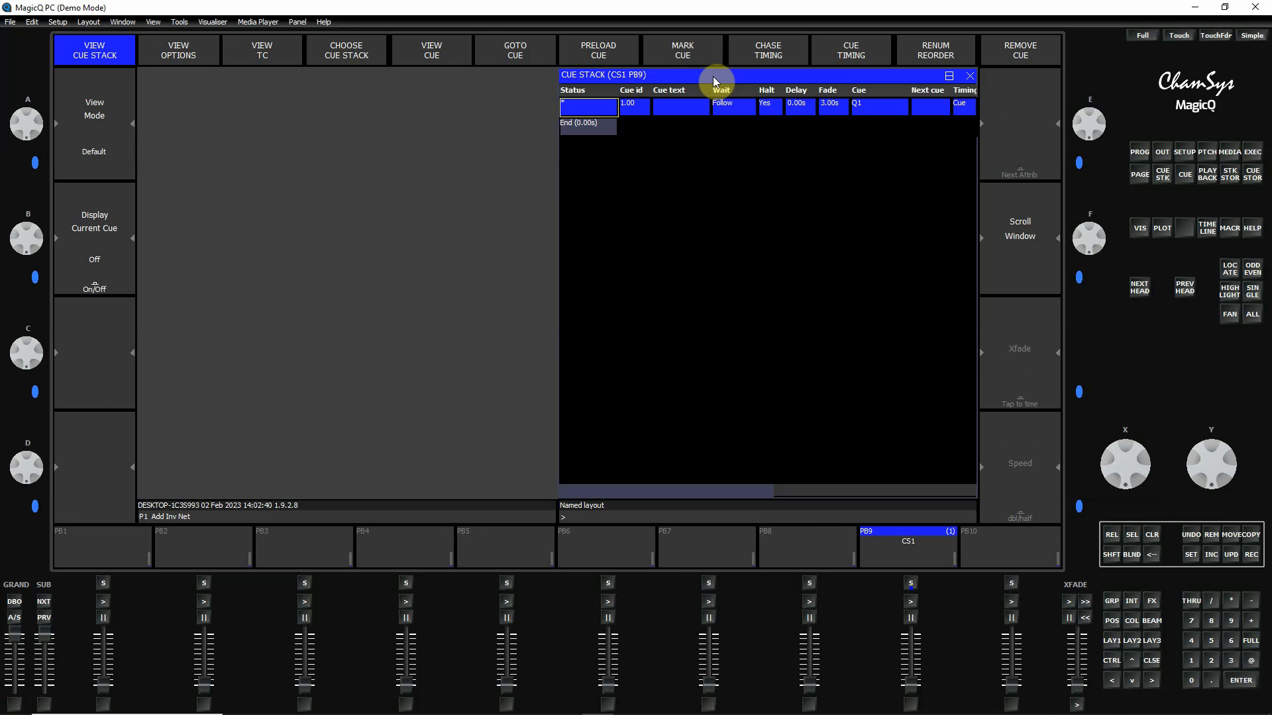
left_click(155, 24)
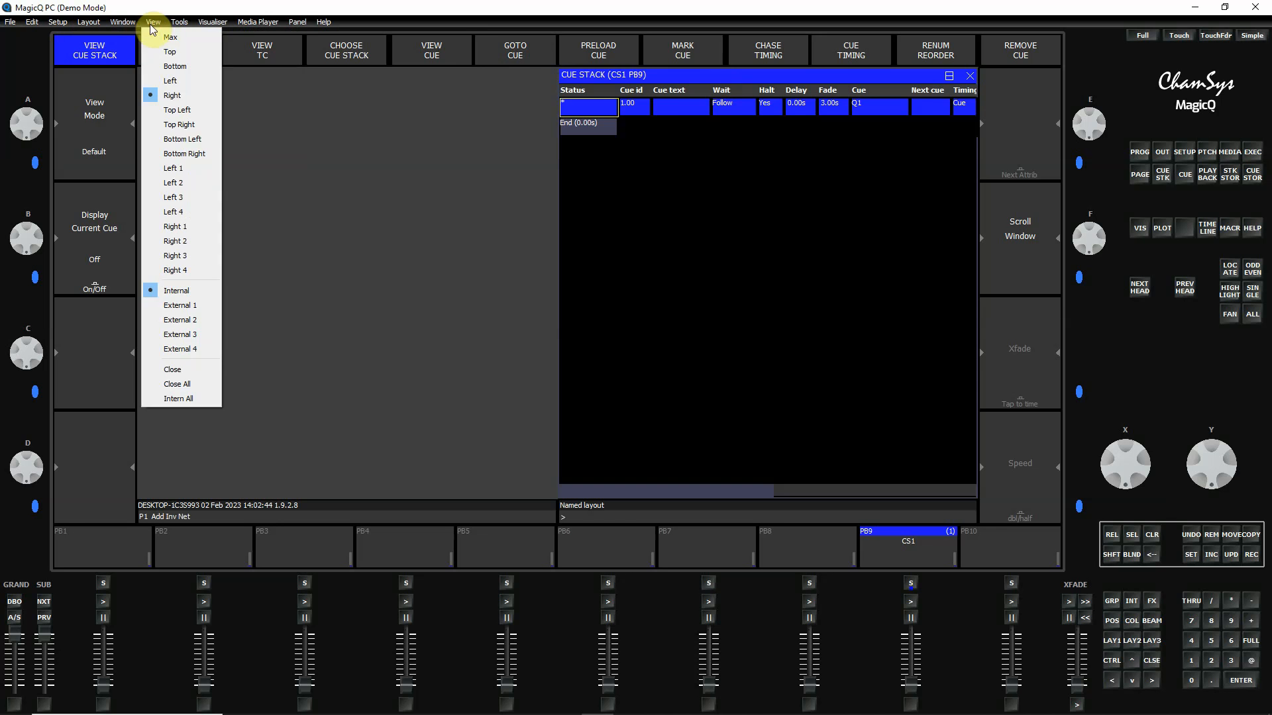
left_click(151, 39)
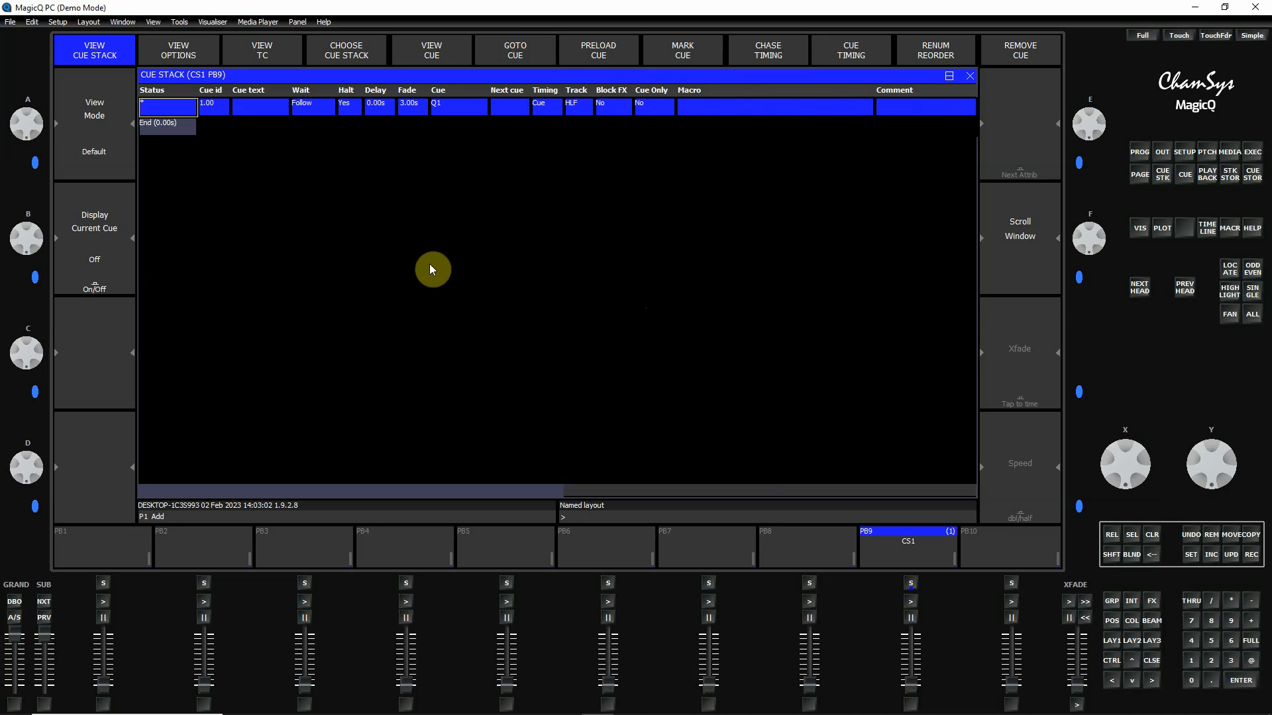
Record the maximised cue stack window as a layout in the first empty slot after Run Show
left_click(1251, 555)
key("ctrl")
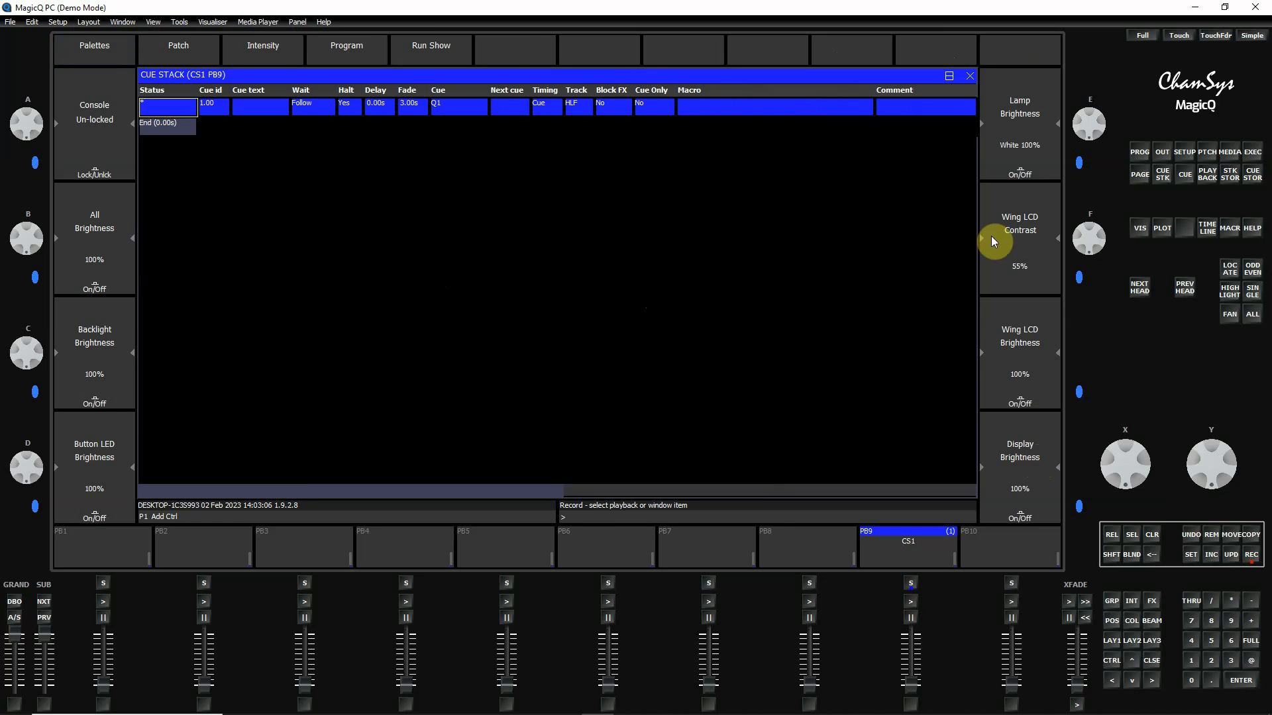
left_click(510, 52)
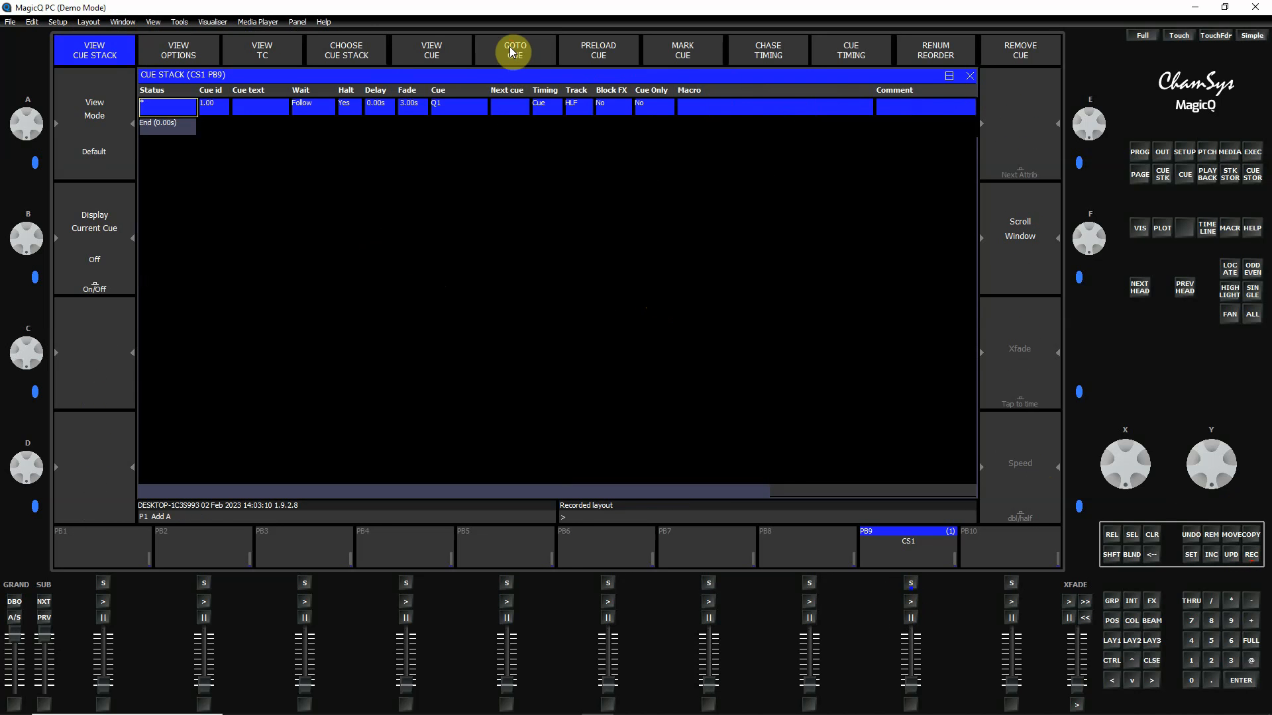
Name the new layout after Run Show "Cue Stack"
left_click(1190, 556)
key("ctrl")
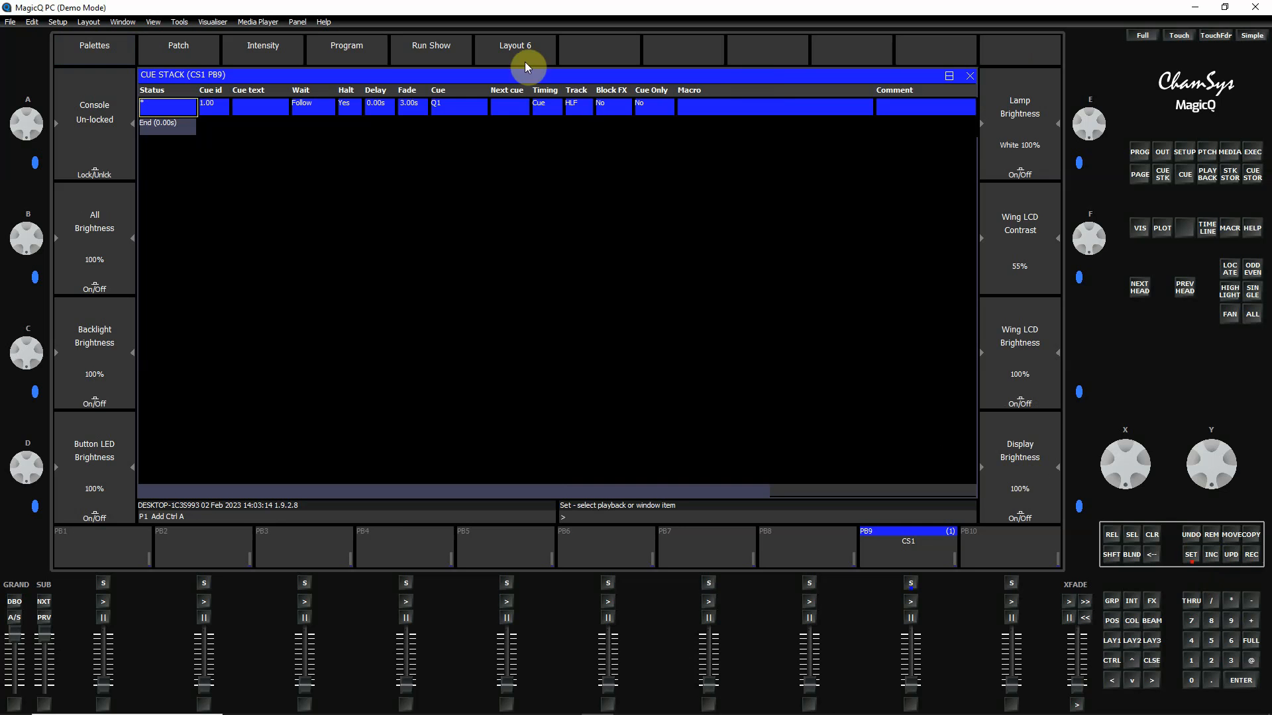
left_click(519, 49)
type("C")
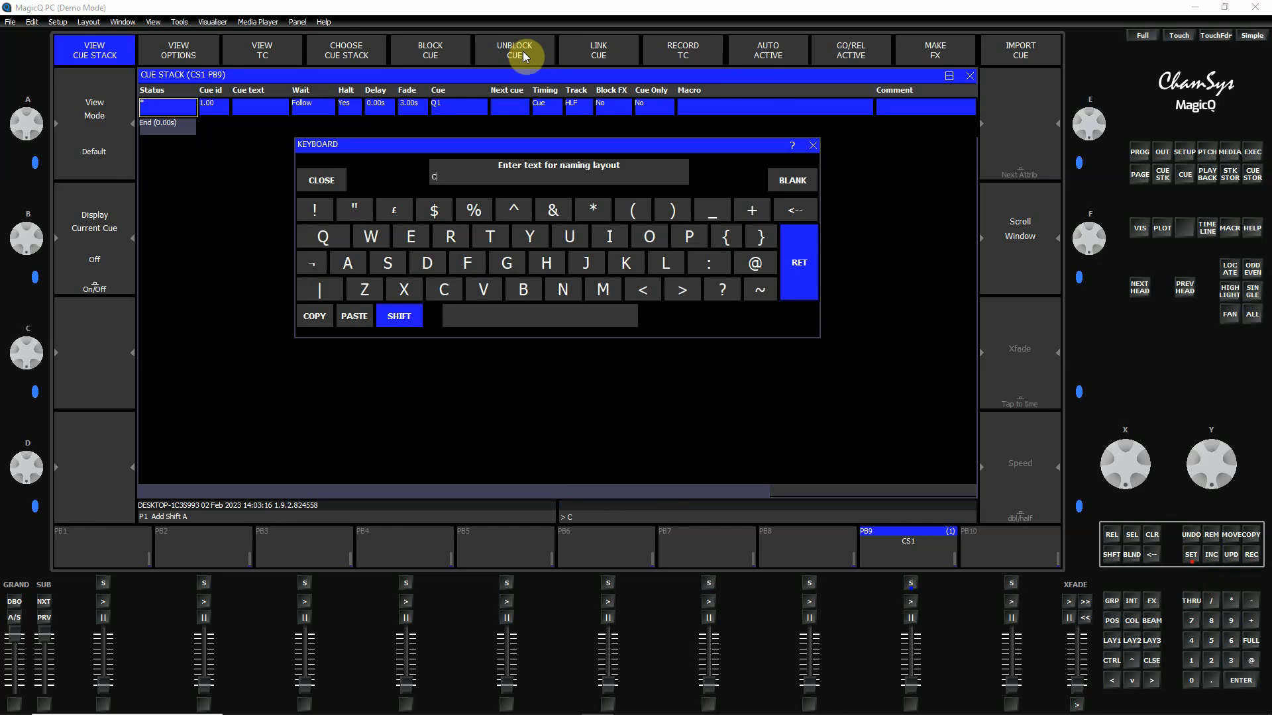
type("ue St")
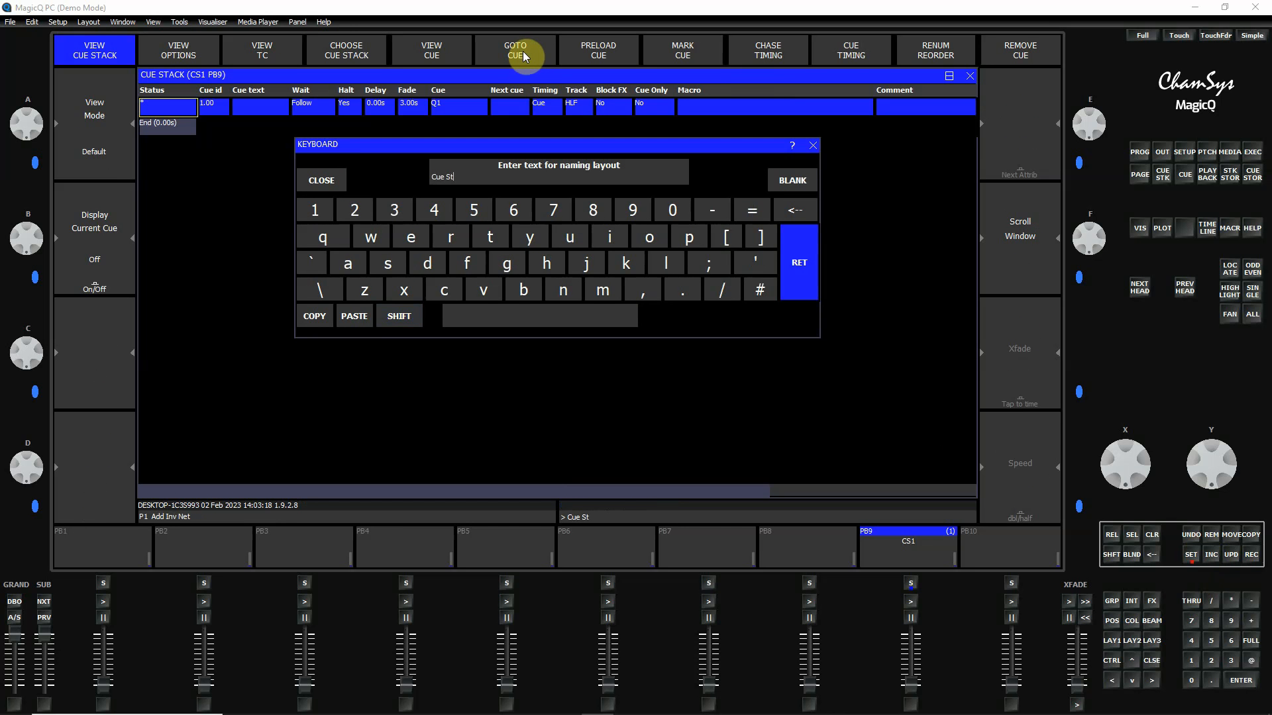
type("ack")
key("Return")
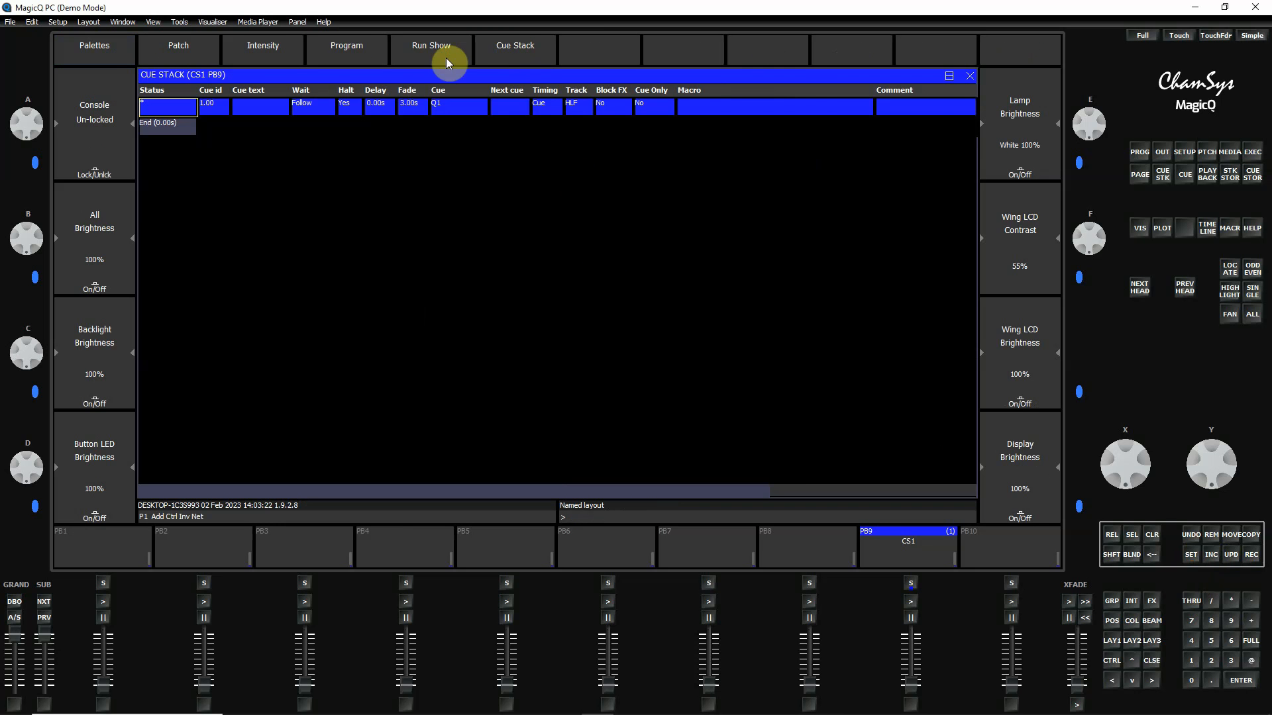
Recall the Run Show layout and the Cue Stack layout to compare their window arrangements
left_click(440, 47)
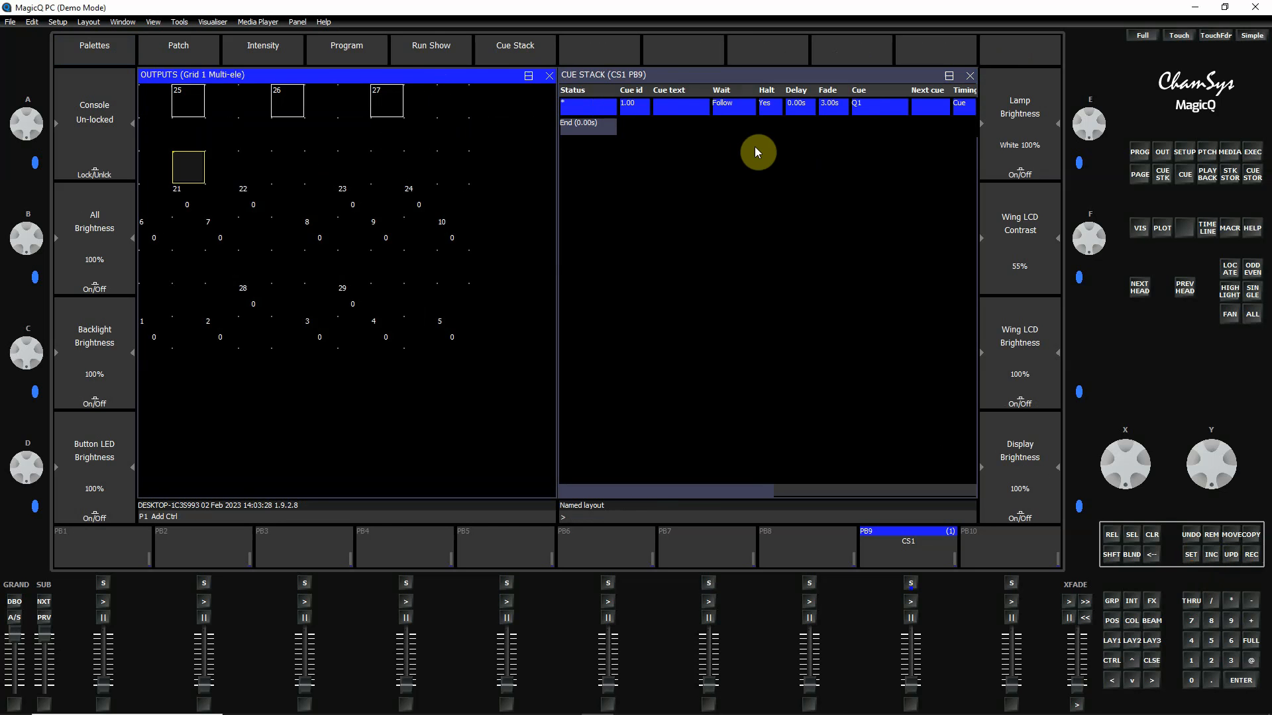
left_click(531, 48)
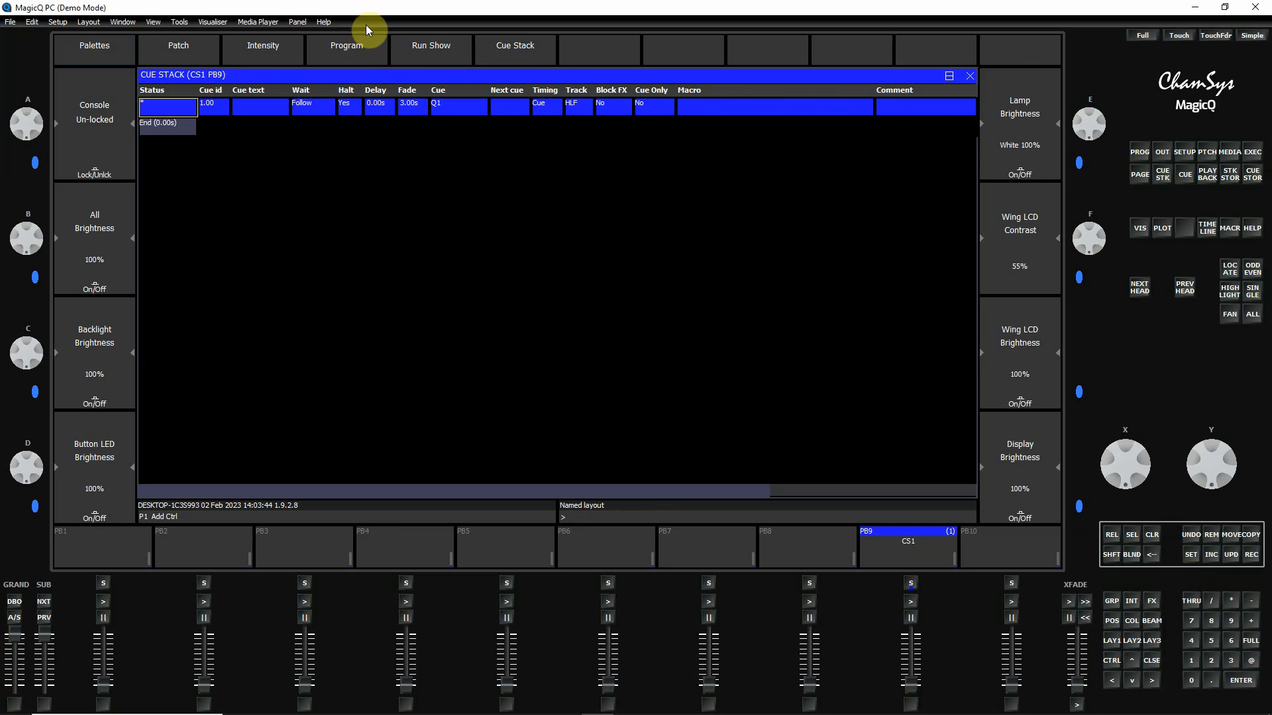
Using the Intensity layout, select ColDashParHex12 heads 21 to 24 and raise their intensity to 50%
left_click(263, 50)
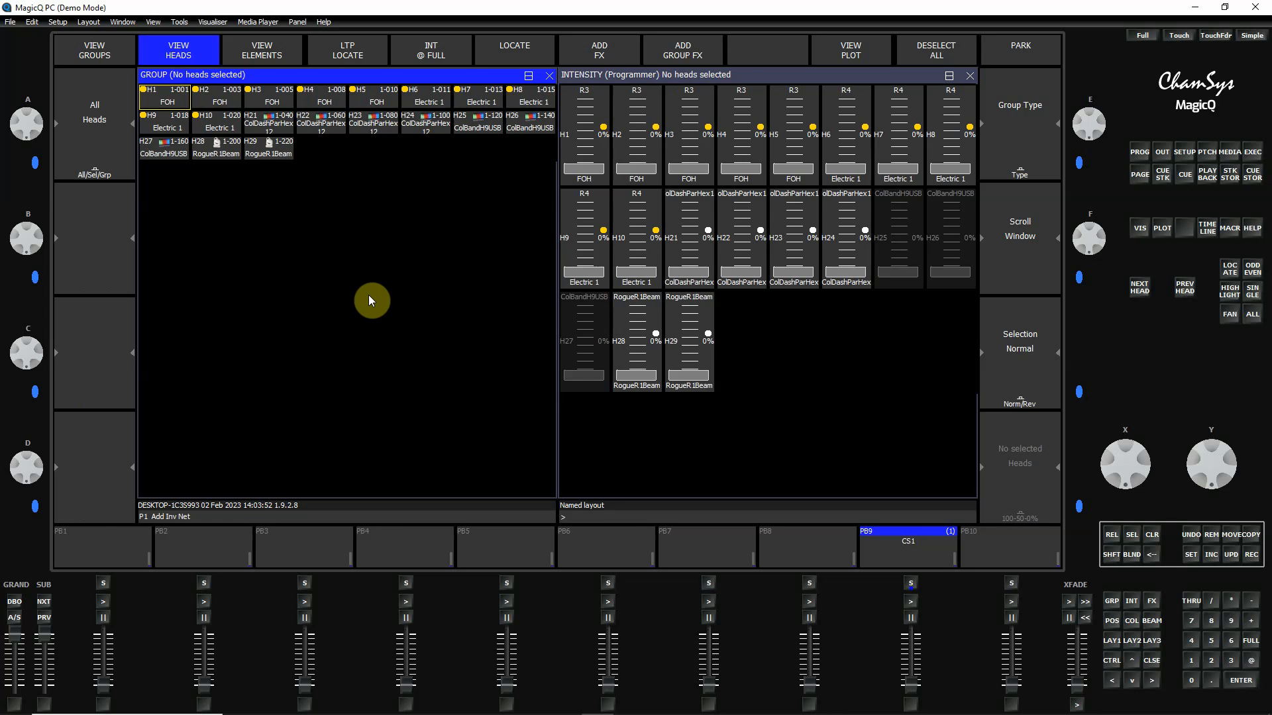
left_click(273, 126)
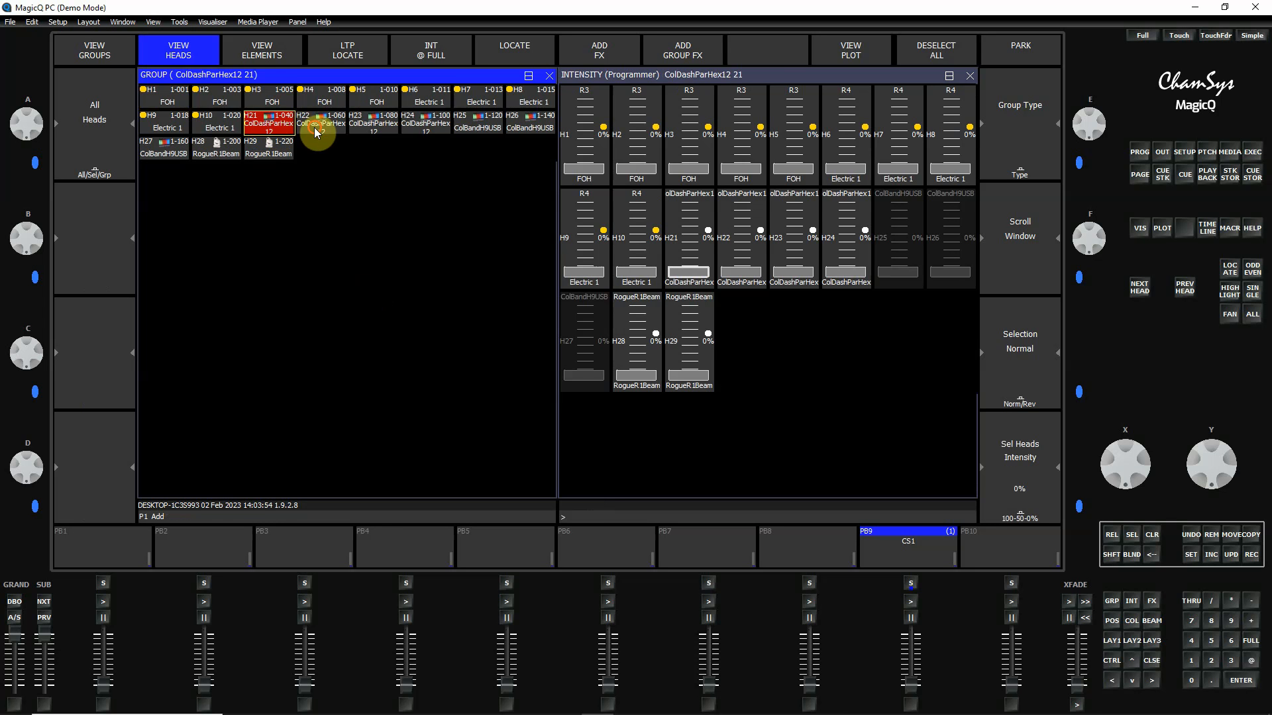
left_click(316, 133)
left_click(381, 128)
left_click(432, 127)
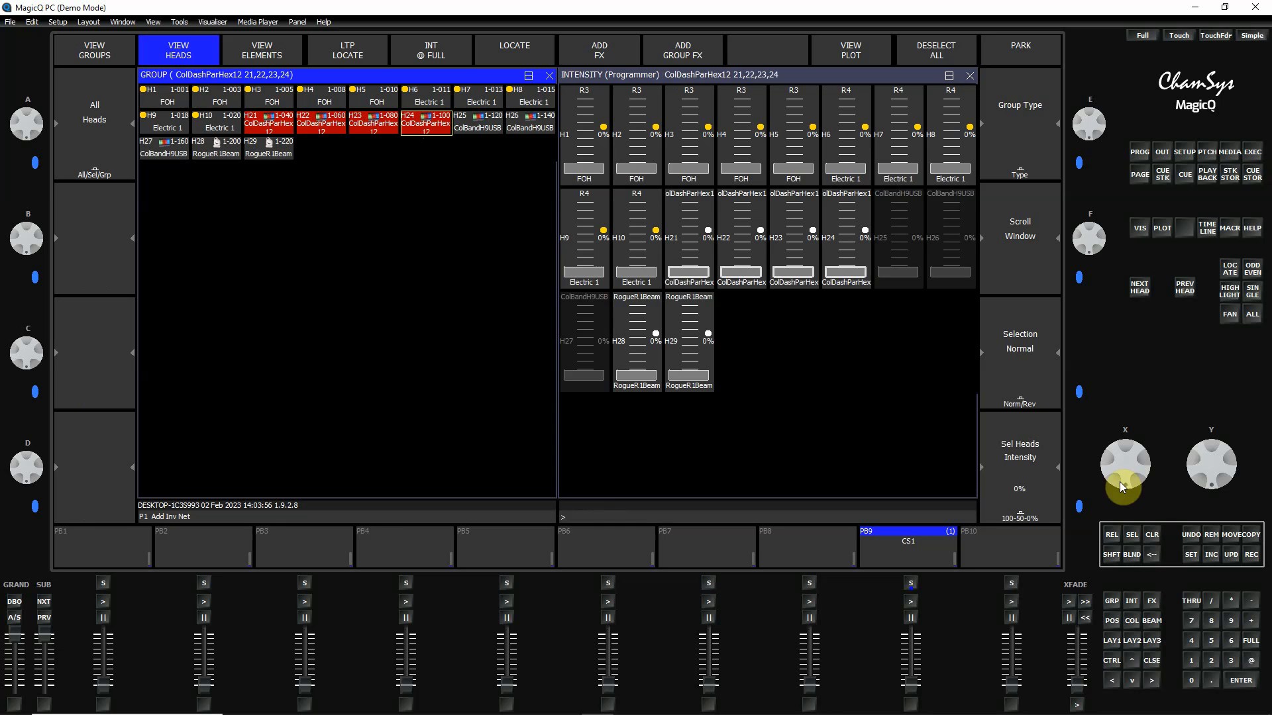
left_click_drag(1121, 487, 1126, 543)
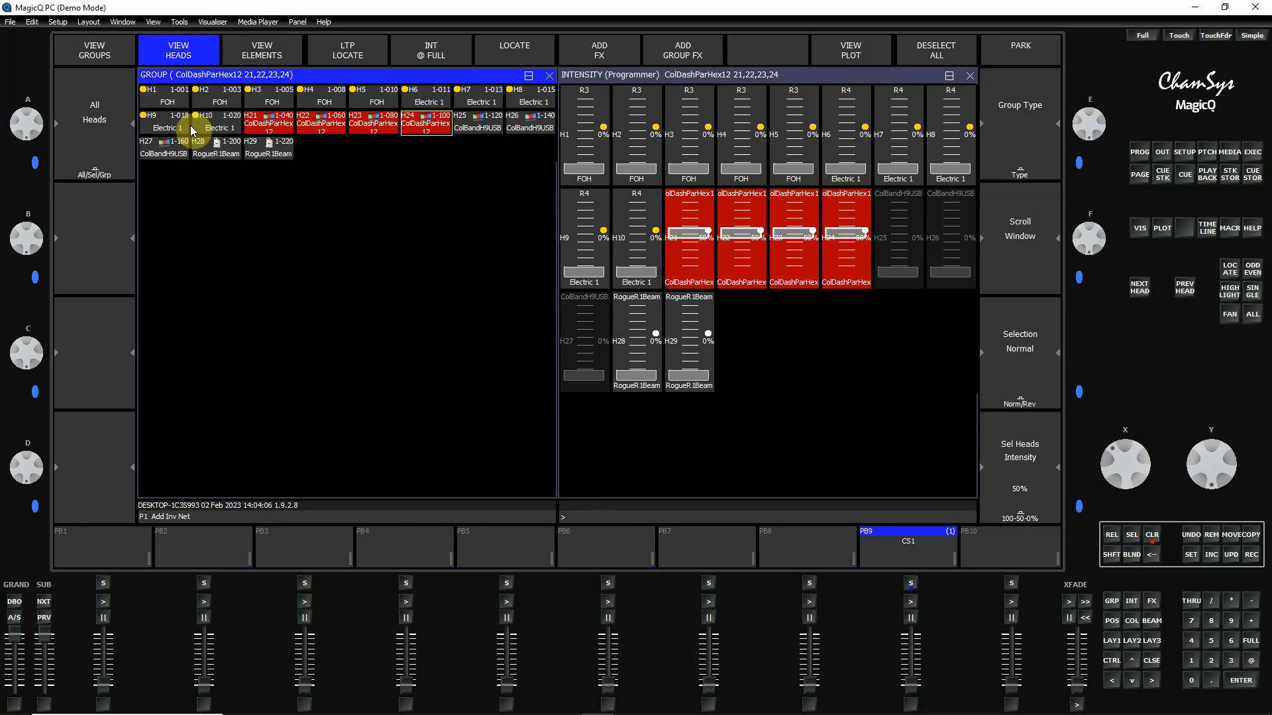
In the Palettes layout, apply the Blue colour and Shut open beam palettes to heads 21 to 24
left_click(96, 53, "ctrl")
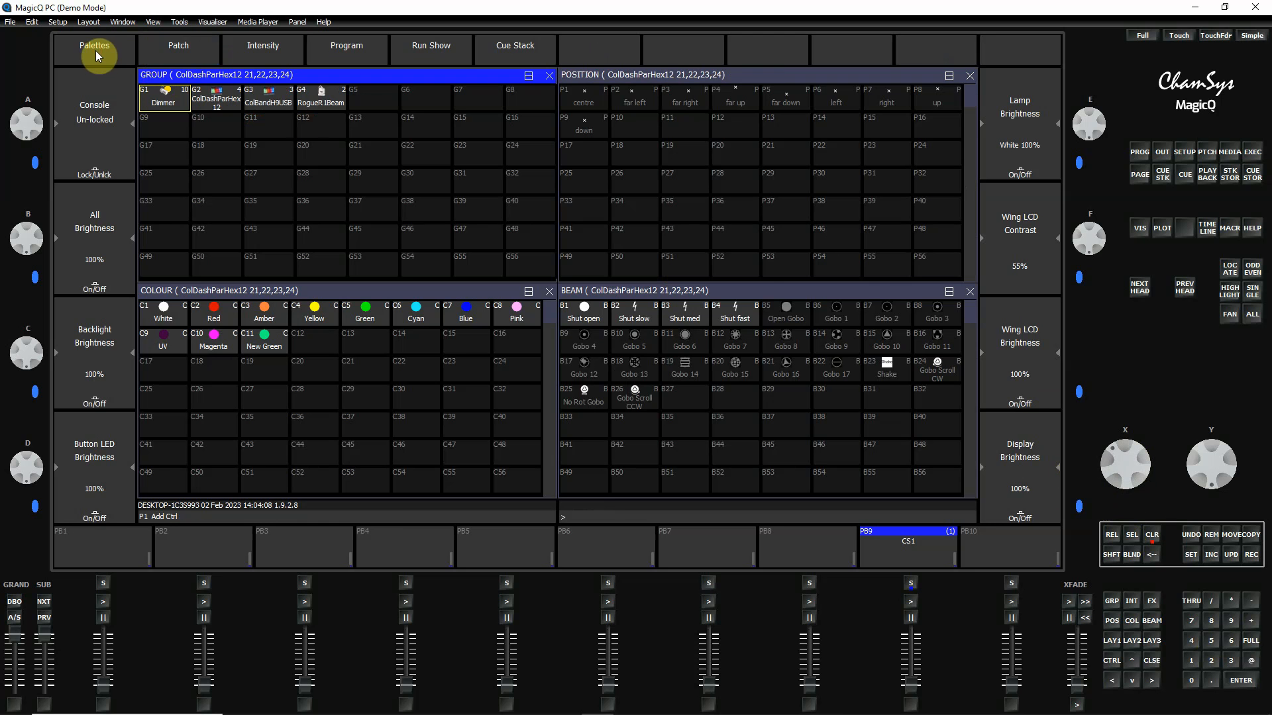
left_click(466, 315)
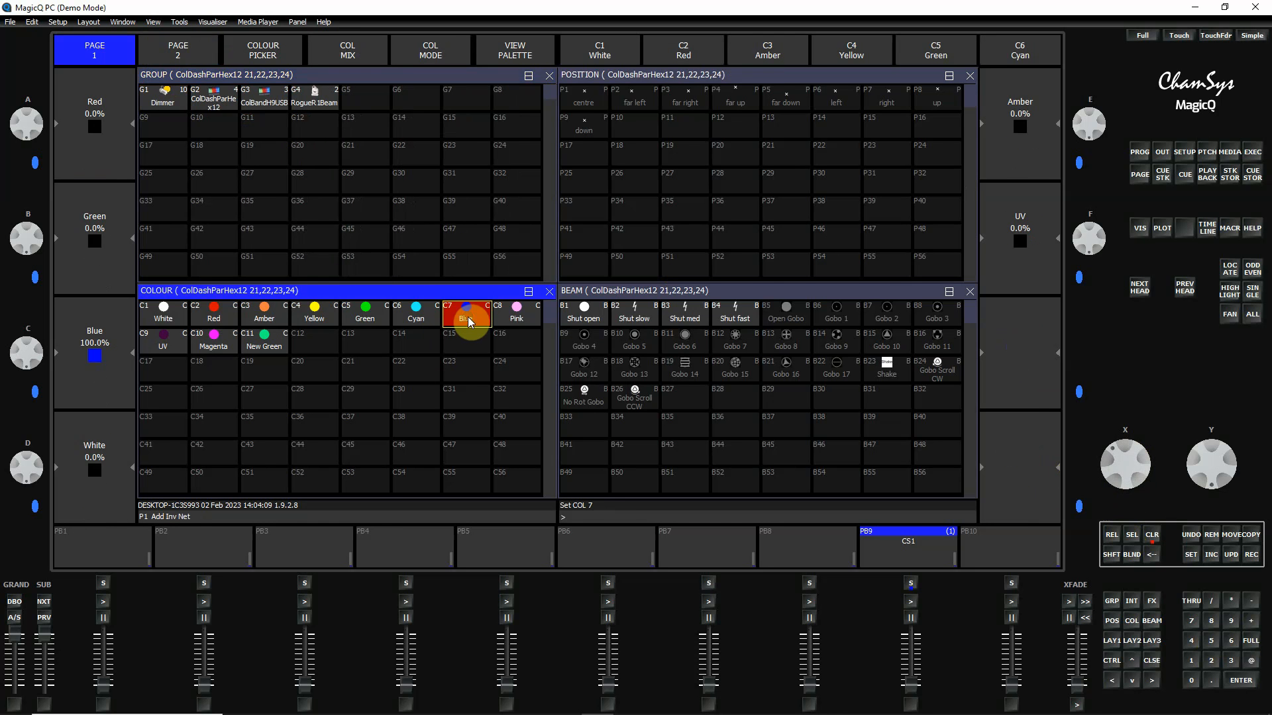
left_click(585, 325)
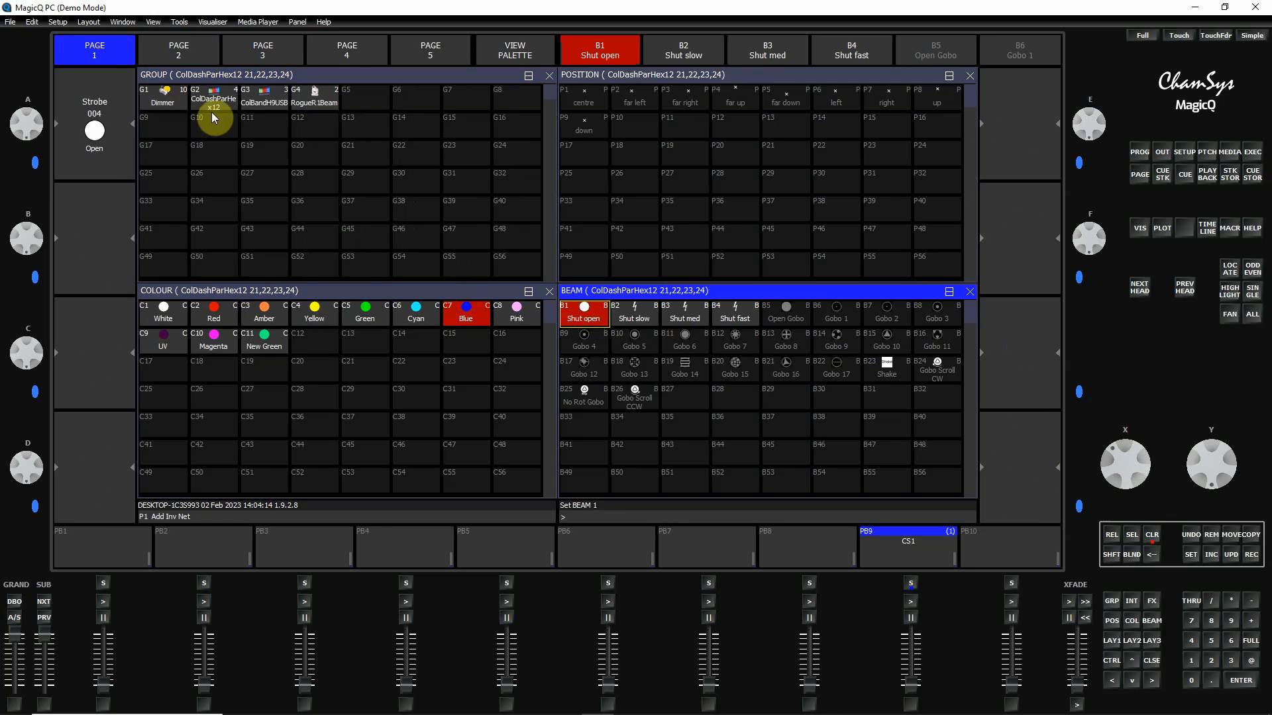
Select ColBandH9USB heads 25, 26 and 27 in the Intensity layout and apply the Blue colour palette to them
key("ctrl")
left_click(279, 60)
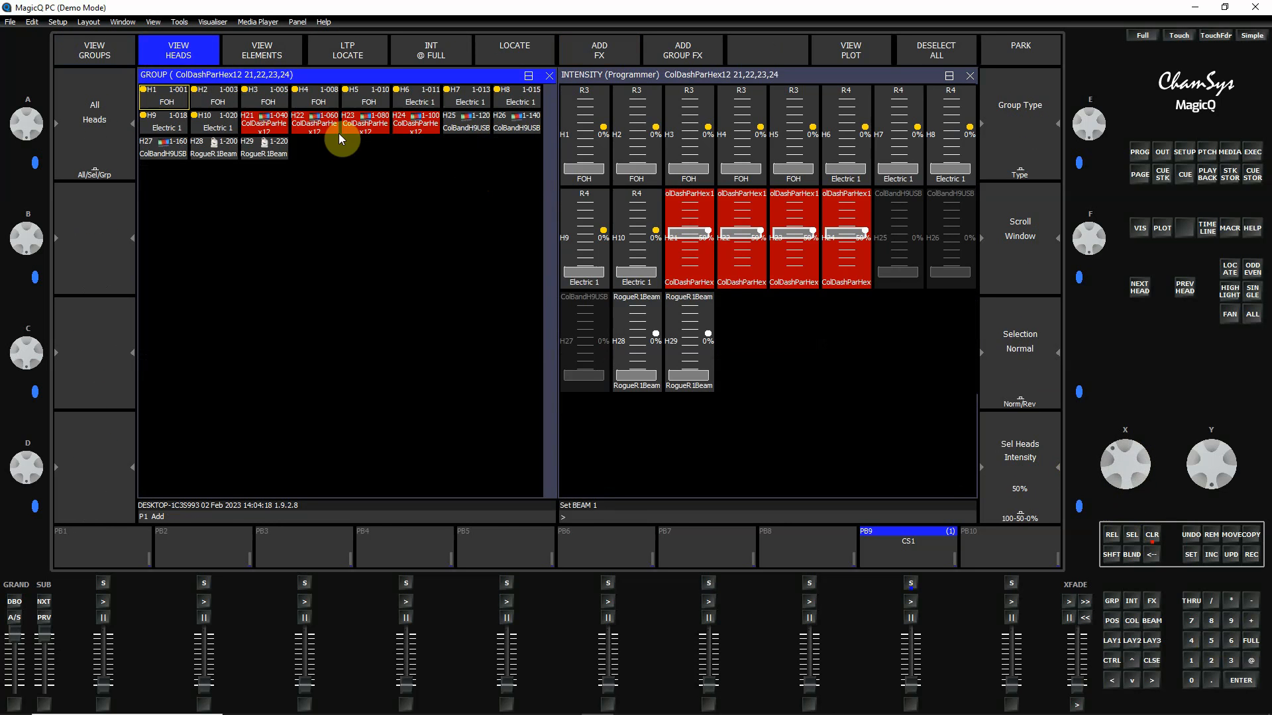
left_click(464, 127)
left_click(531, 125)
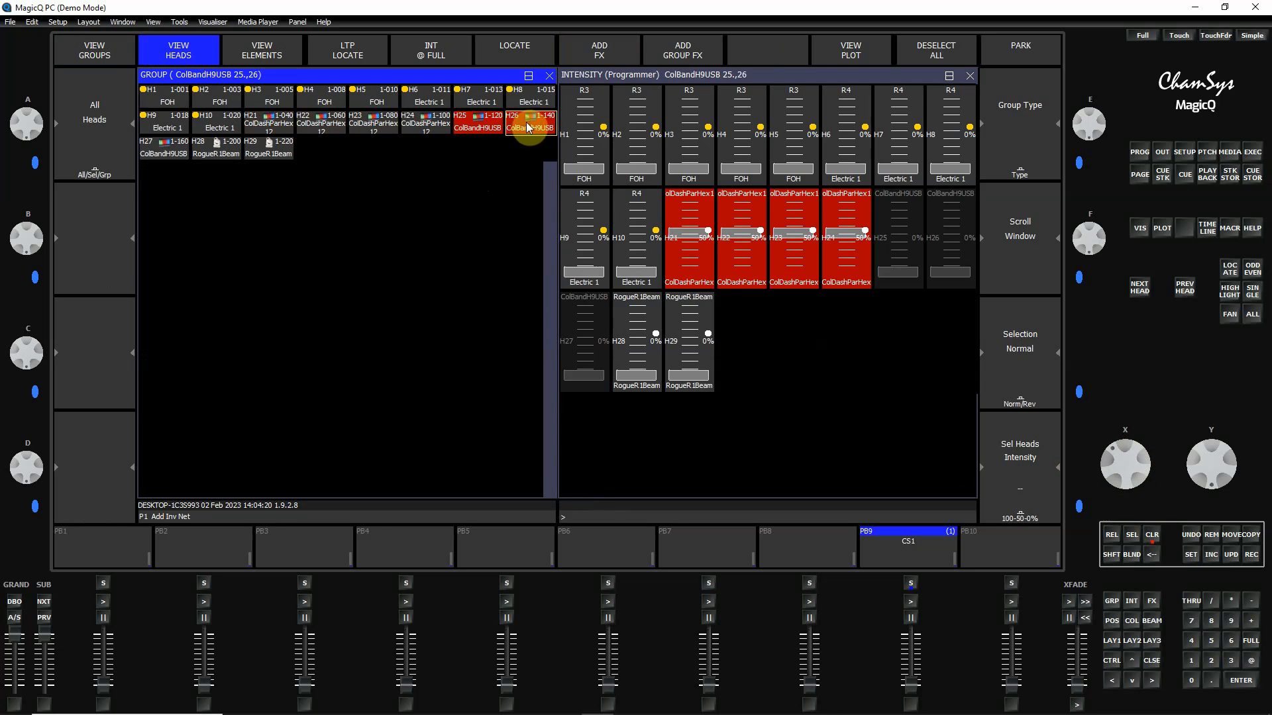
left_click(158, 147)
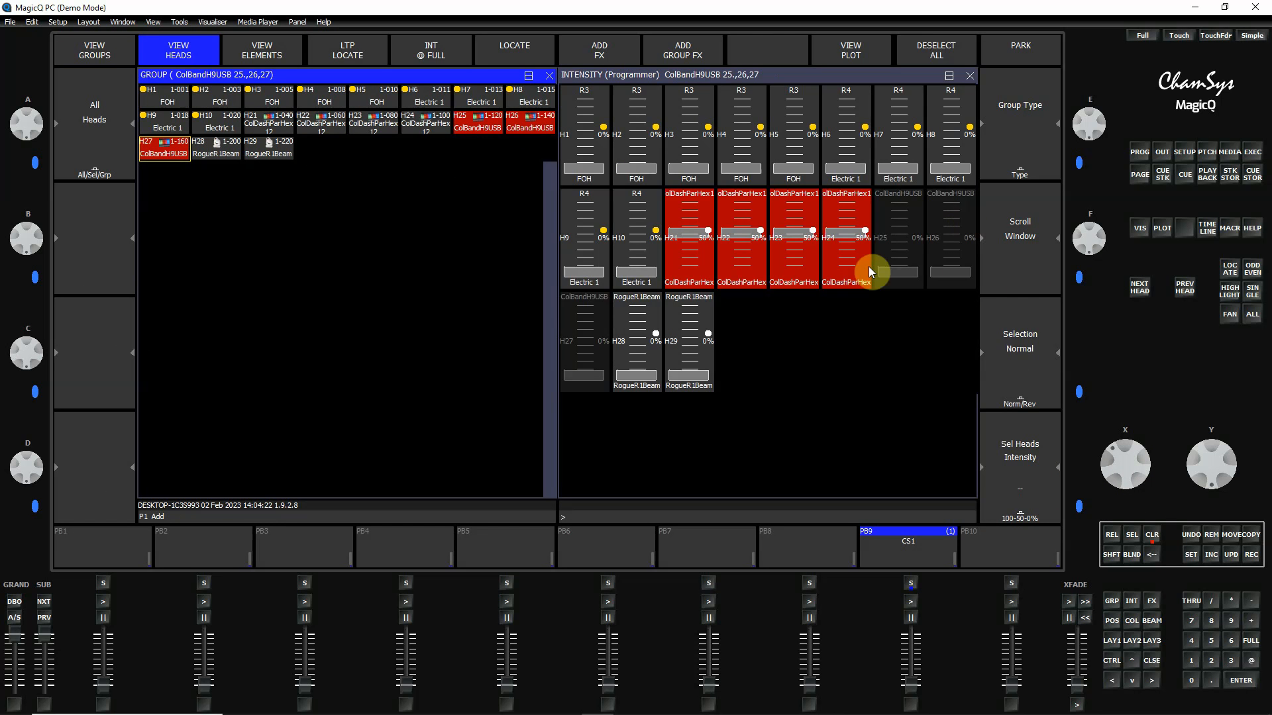
key("ctrl")
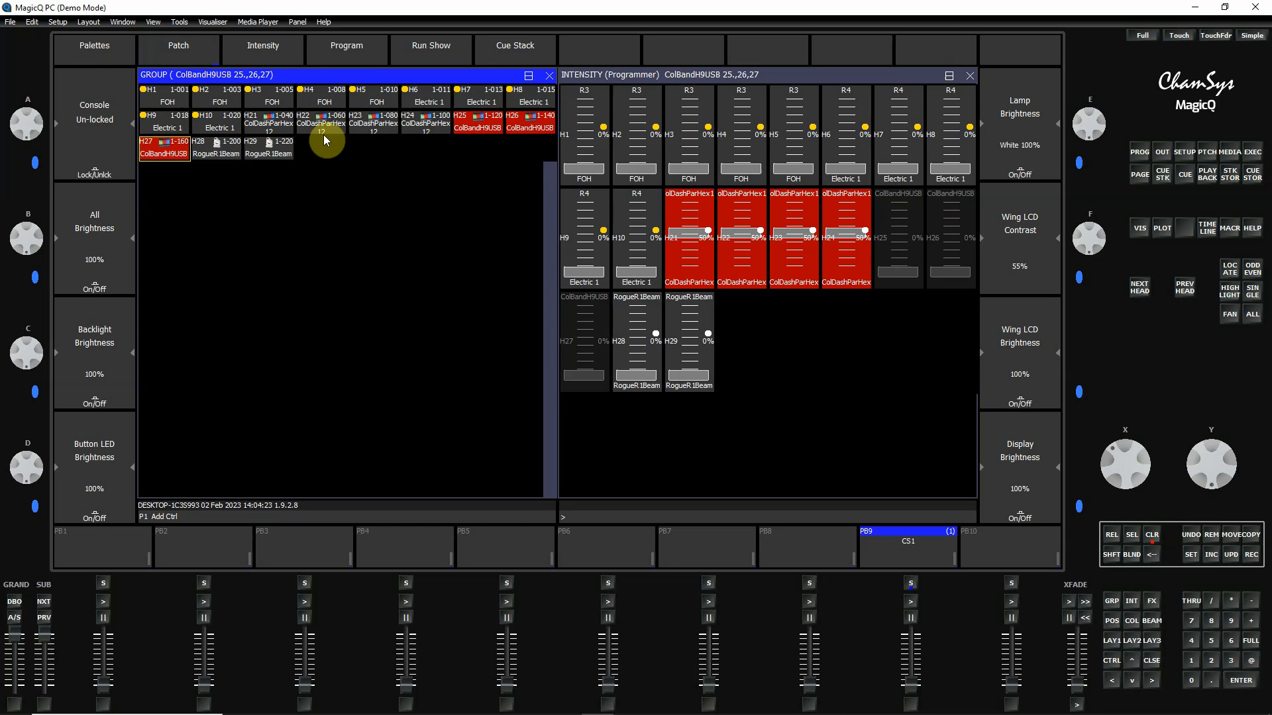
left_click(76, 46)
left_click(467, 315)
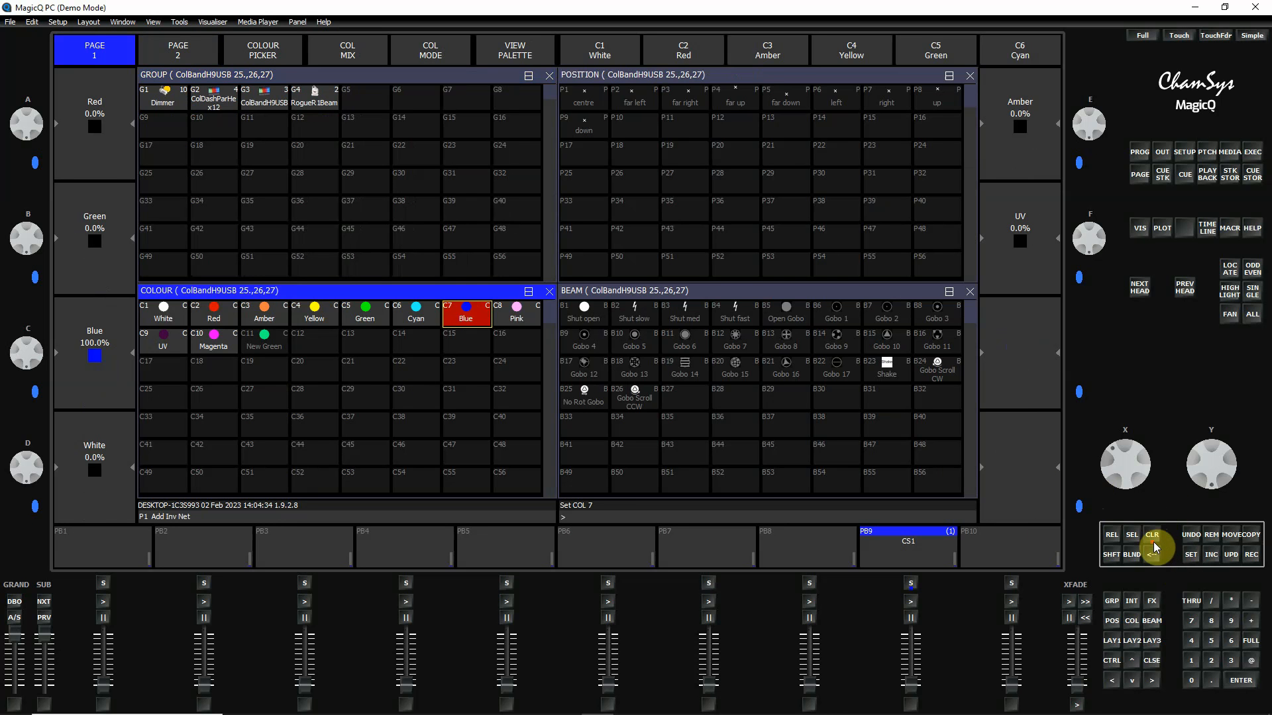
Review the programmed blue look in the Program layout and record it as a new cue on playback PB9
key("ctrl")
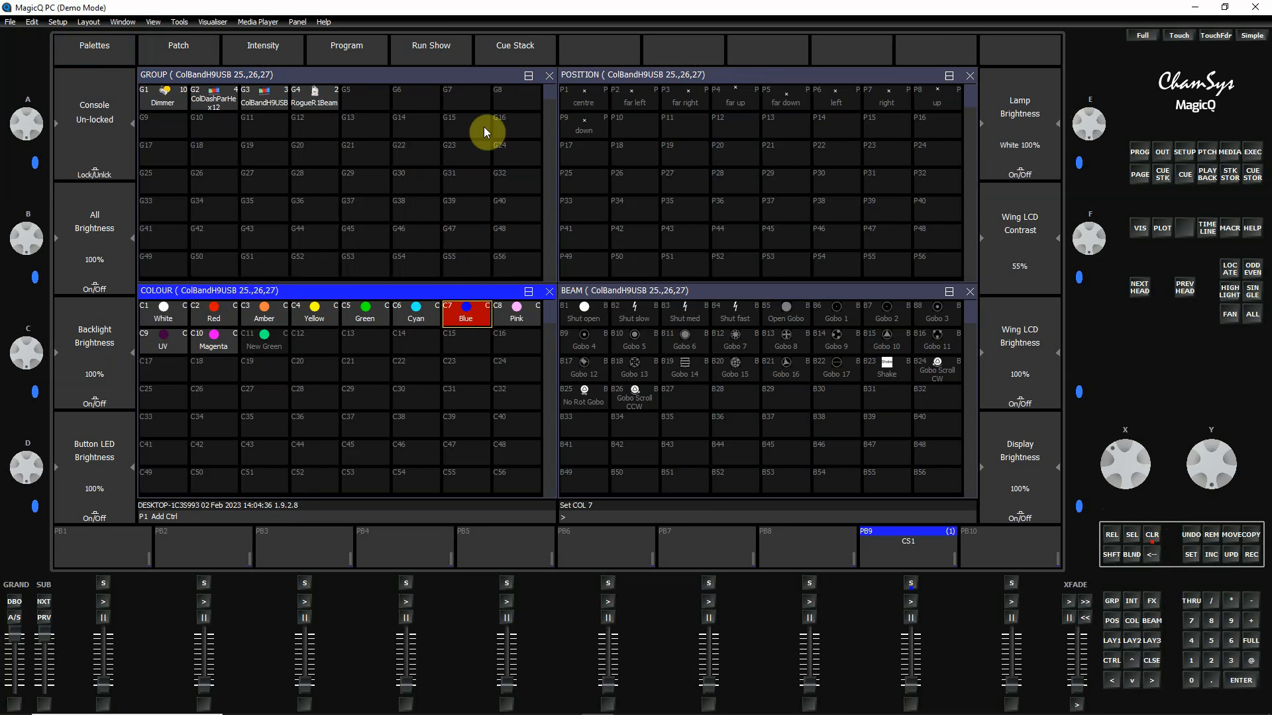
left_click(340, 49)
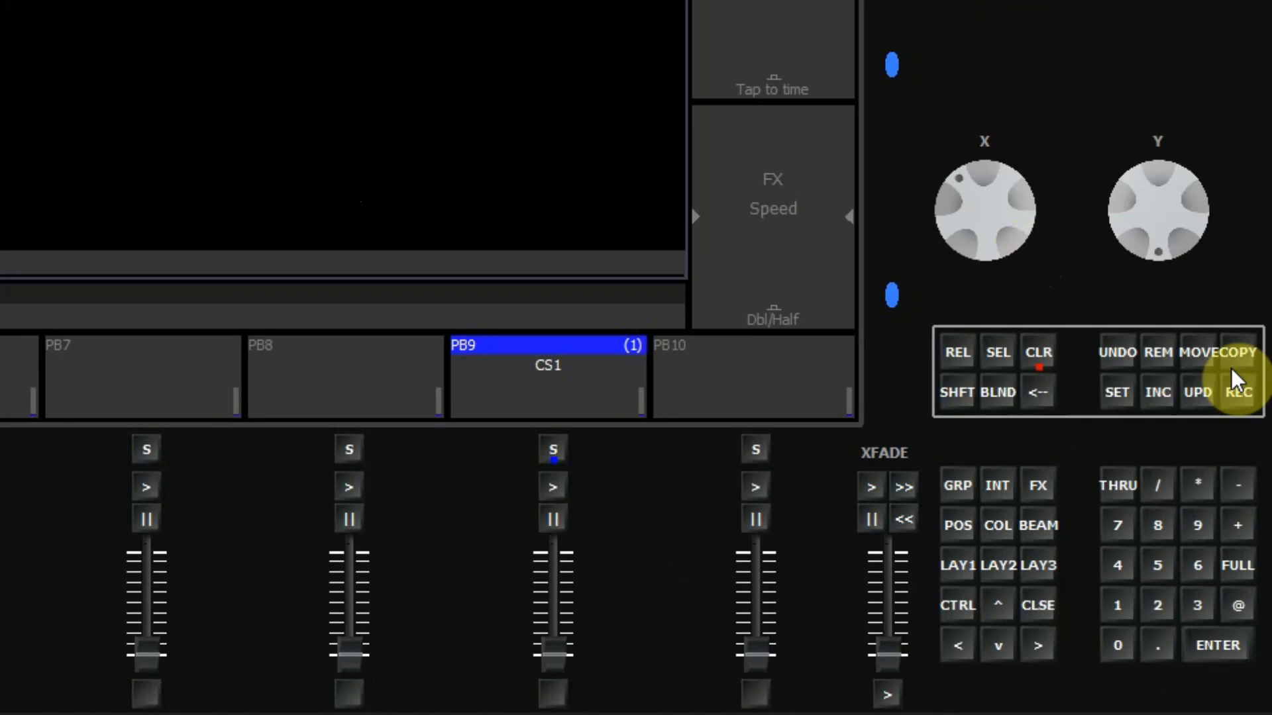
left_click(1242, 398)
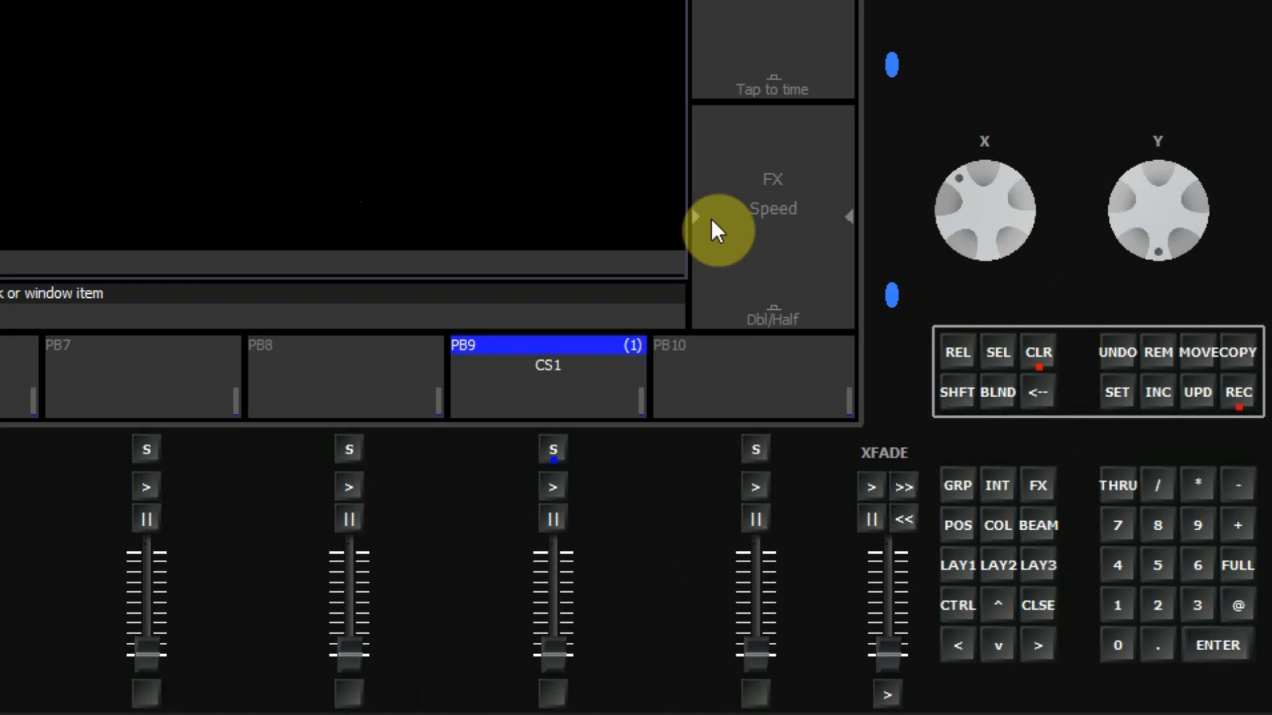
left_click(538, 399)
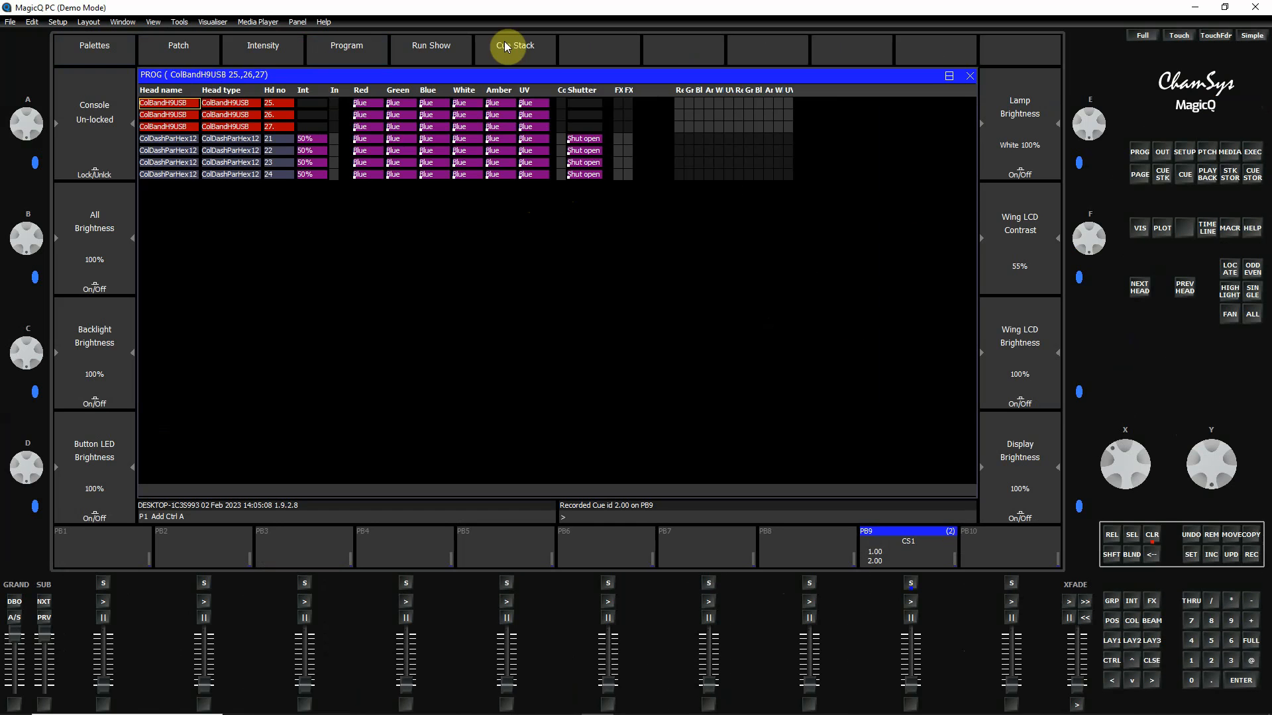
In the Cue Stack layout, change the id of cue Q1 to 3 and move it within the cue stack
left_click(530, 60)
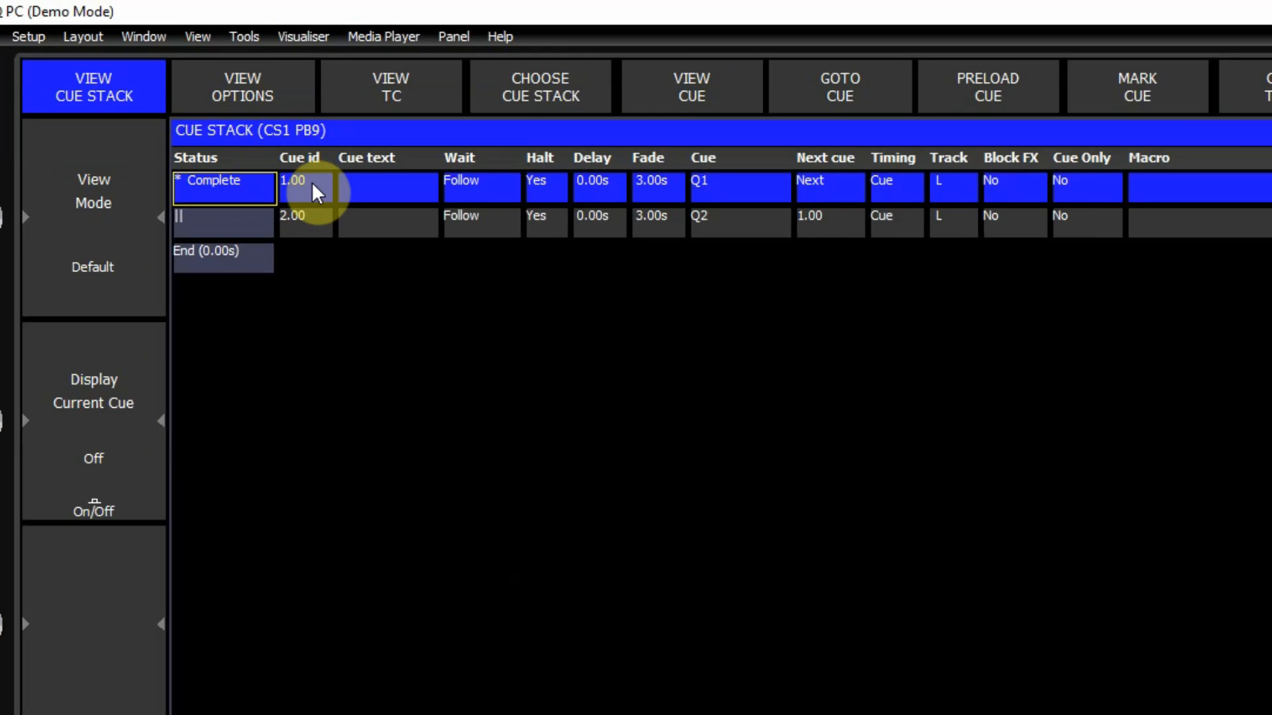
left_click(249, 133)
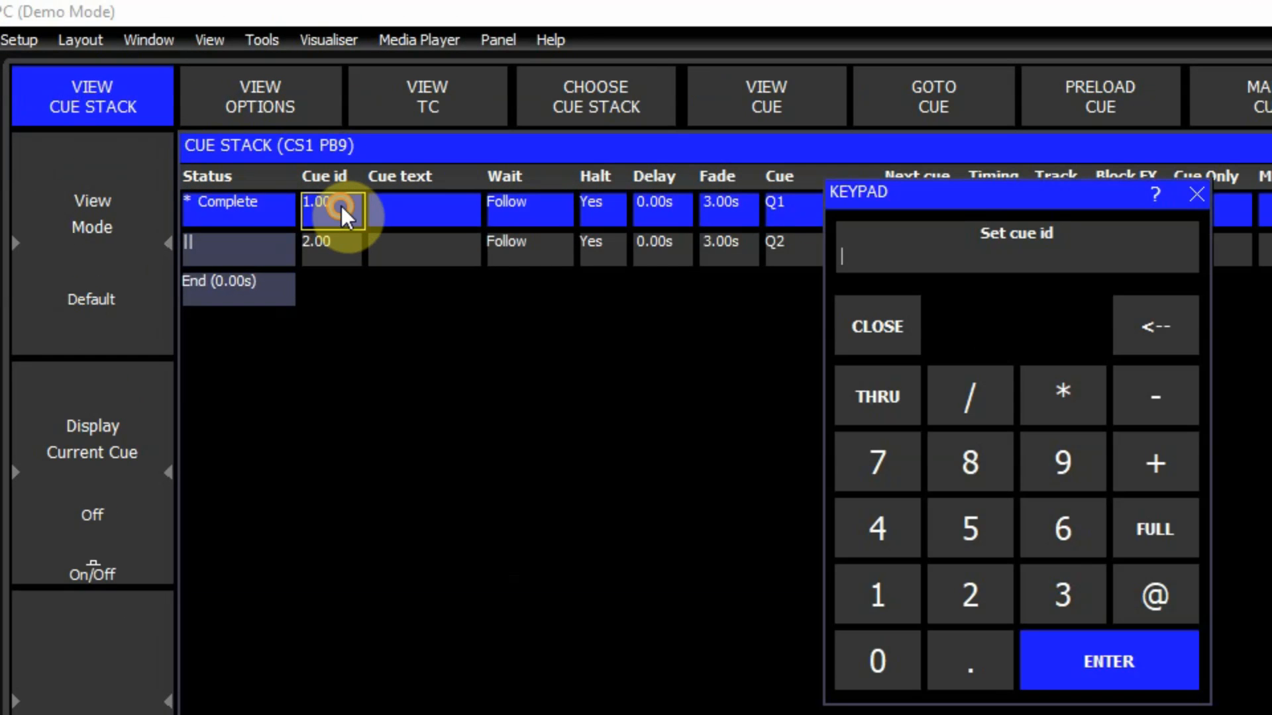
left_click(1071, 598)
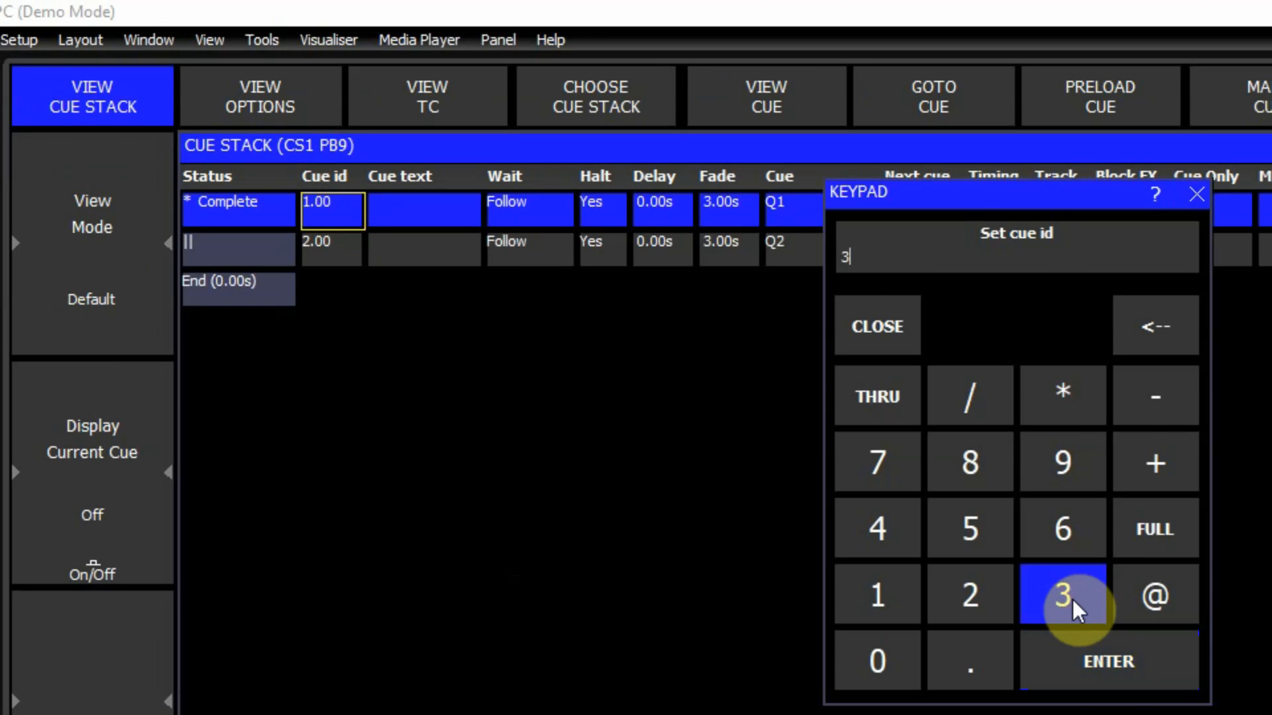
left_click(1104, 658)
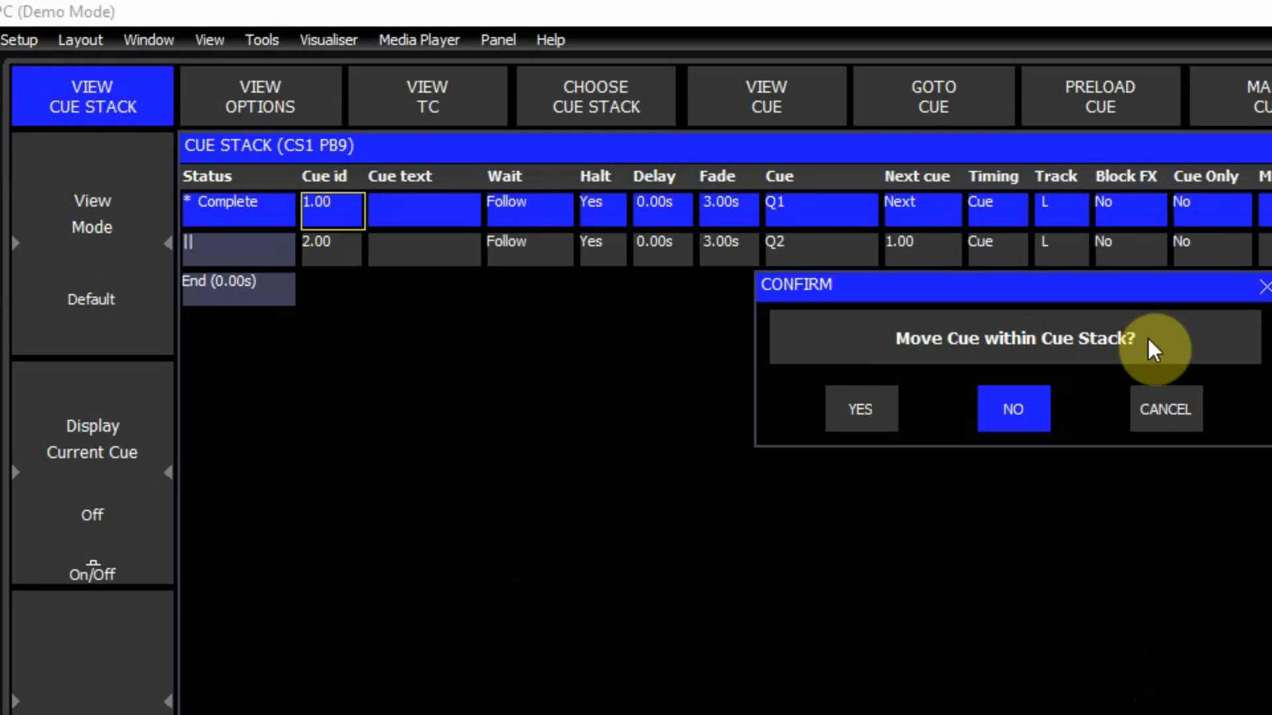
left_click(864, 411)
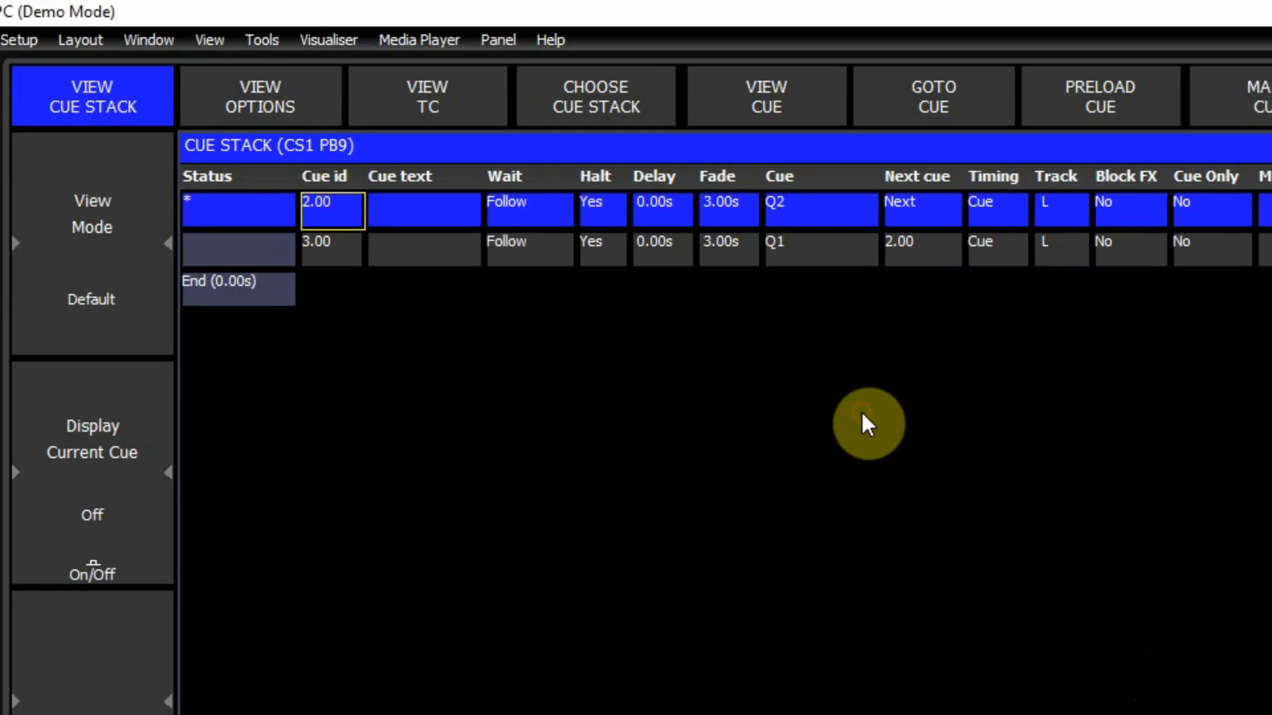
Renumber the reordered cues, giving Q2 cue id 1 and Q1 cue id 2
left_click(334, 260)
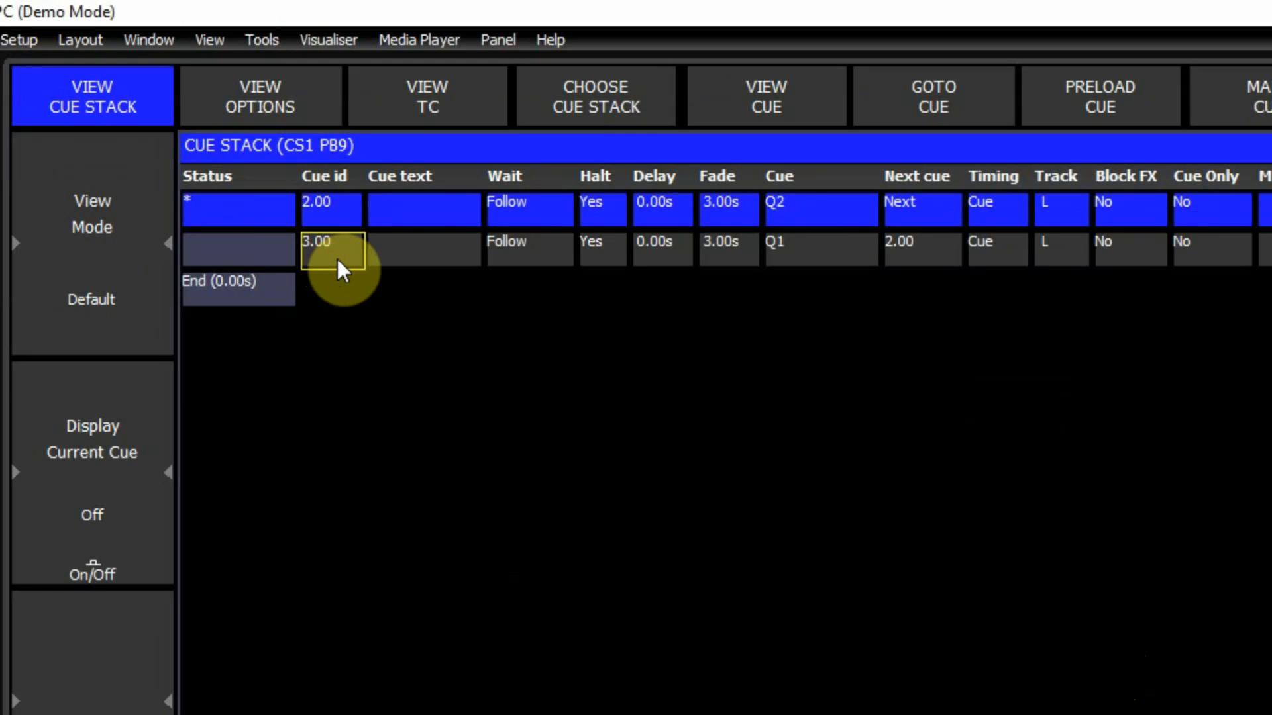
left_click(334, 207)
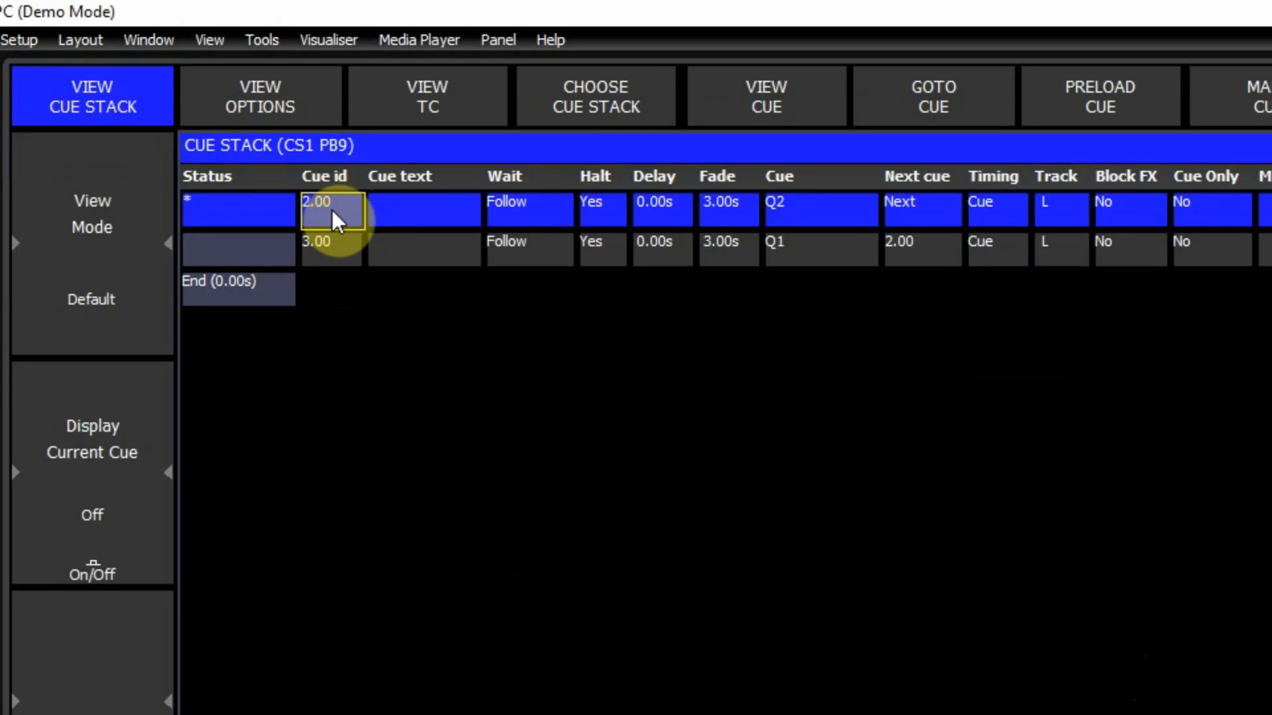
left_click(332, 208)
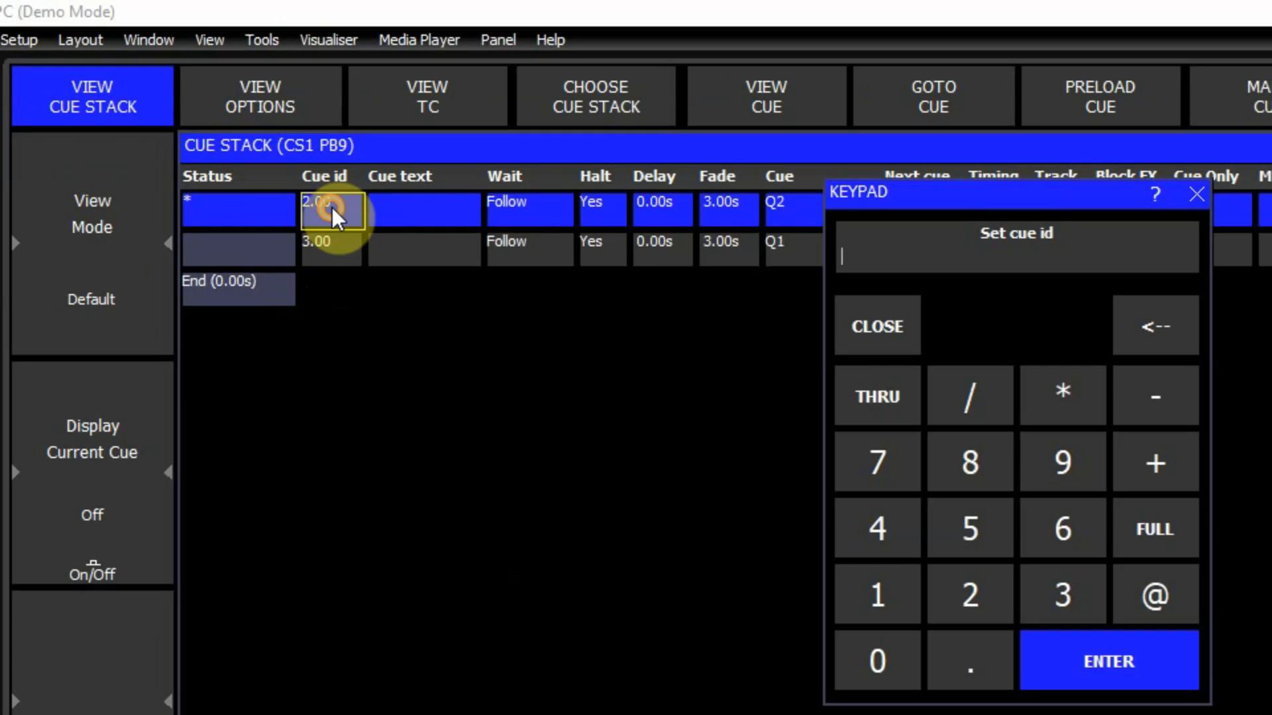
left_click(872, 590)
left_click(1104, 656)
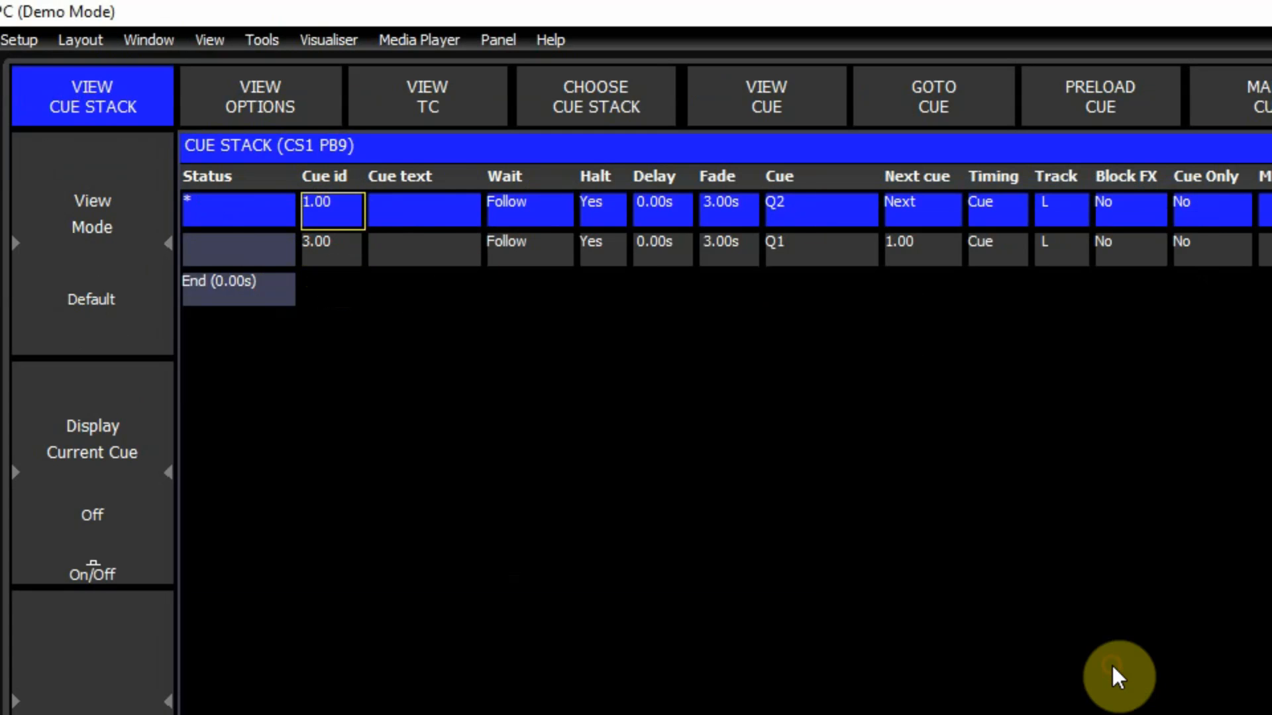
left_click(328, 252)
left_click(340, 256)
left_click(964, 593)
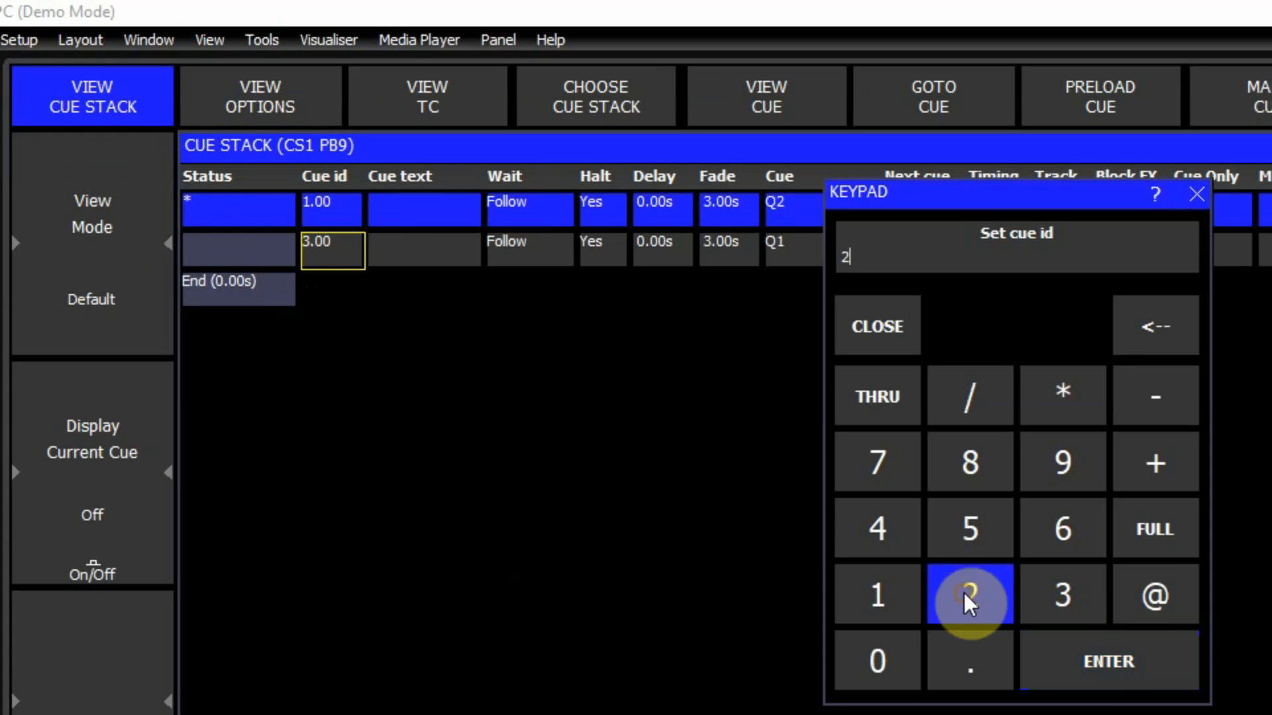
left_click(1096, 653)
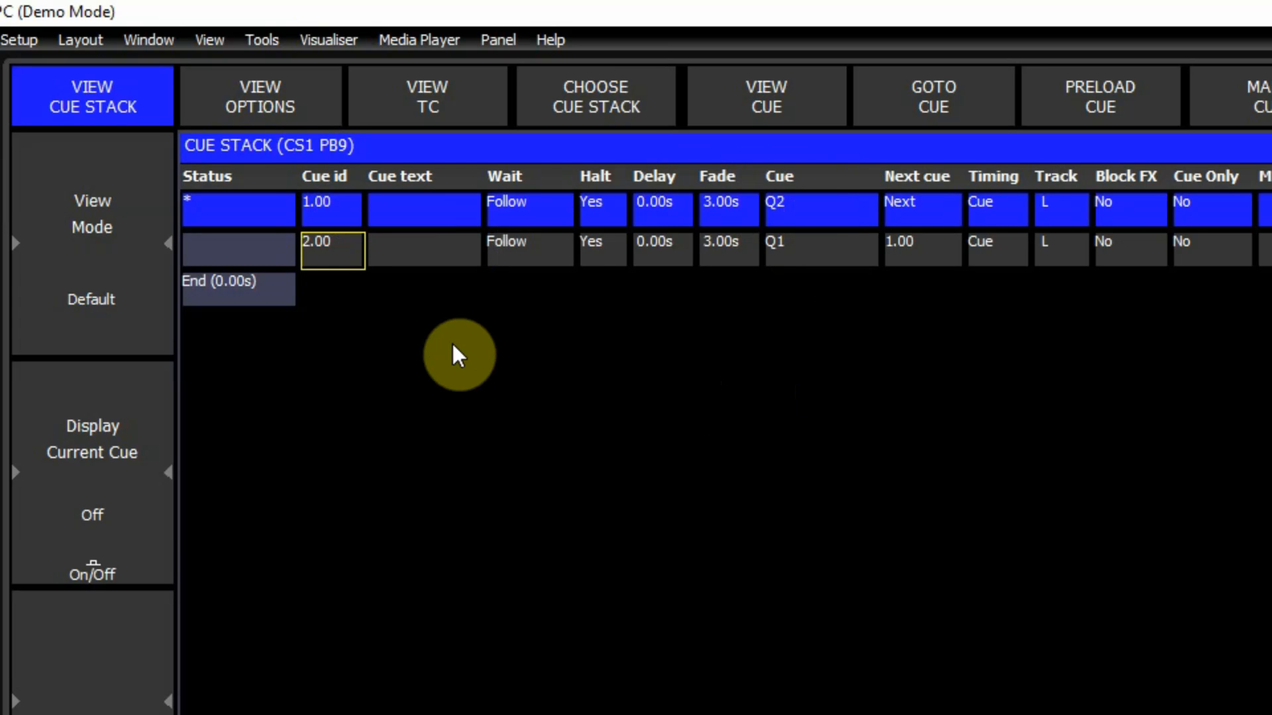
Enter the cue text "Blue Stage" for cue 1 and "Scene1" for cue 2
left_click(432, 209)
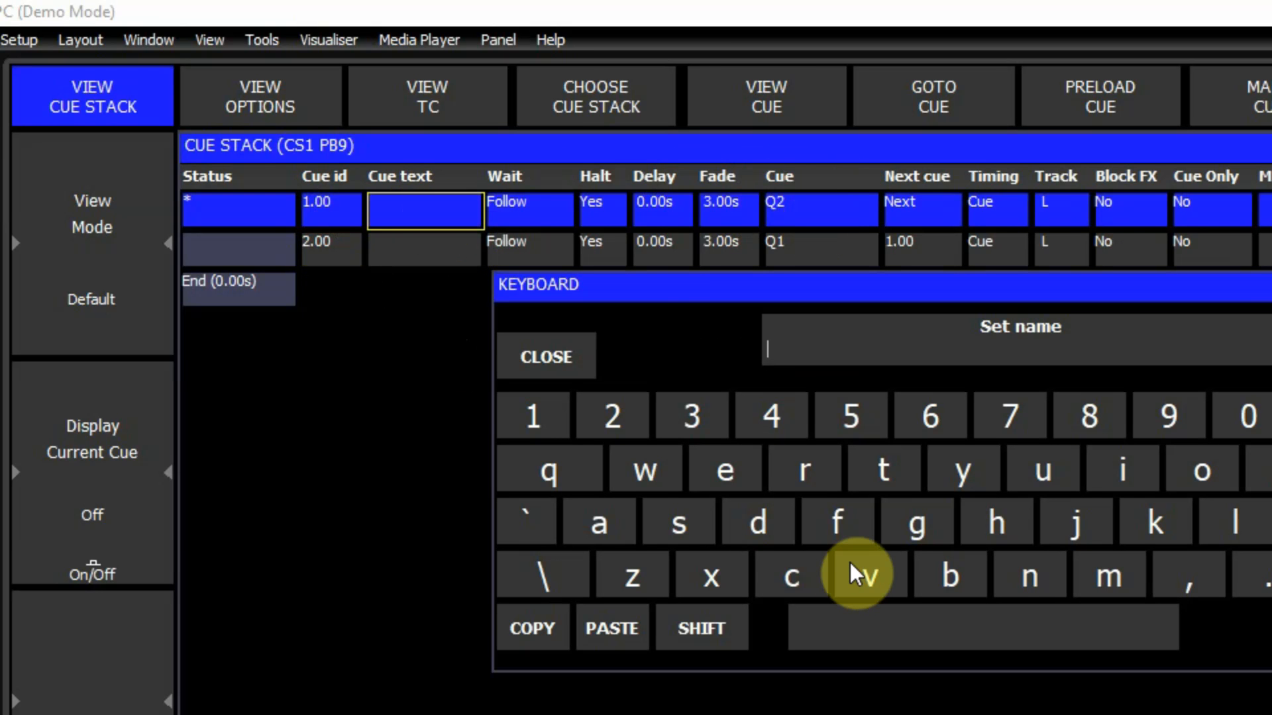
type("Blue Stage")
key("Return")
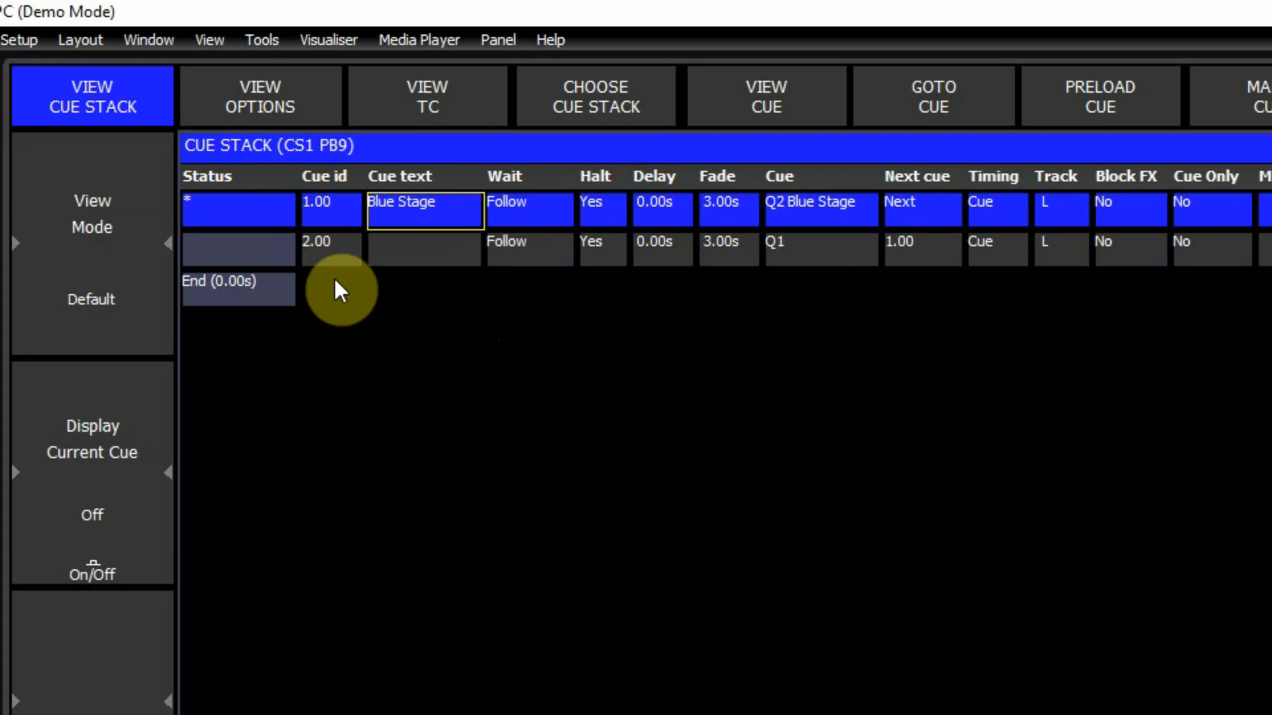
left_click(420, 249)
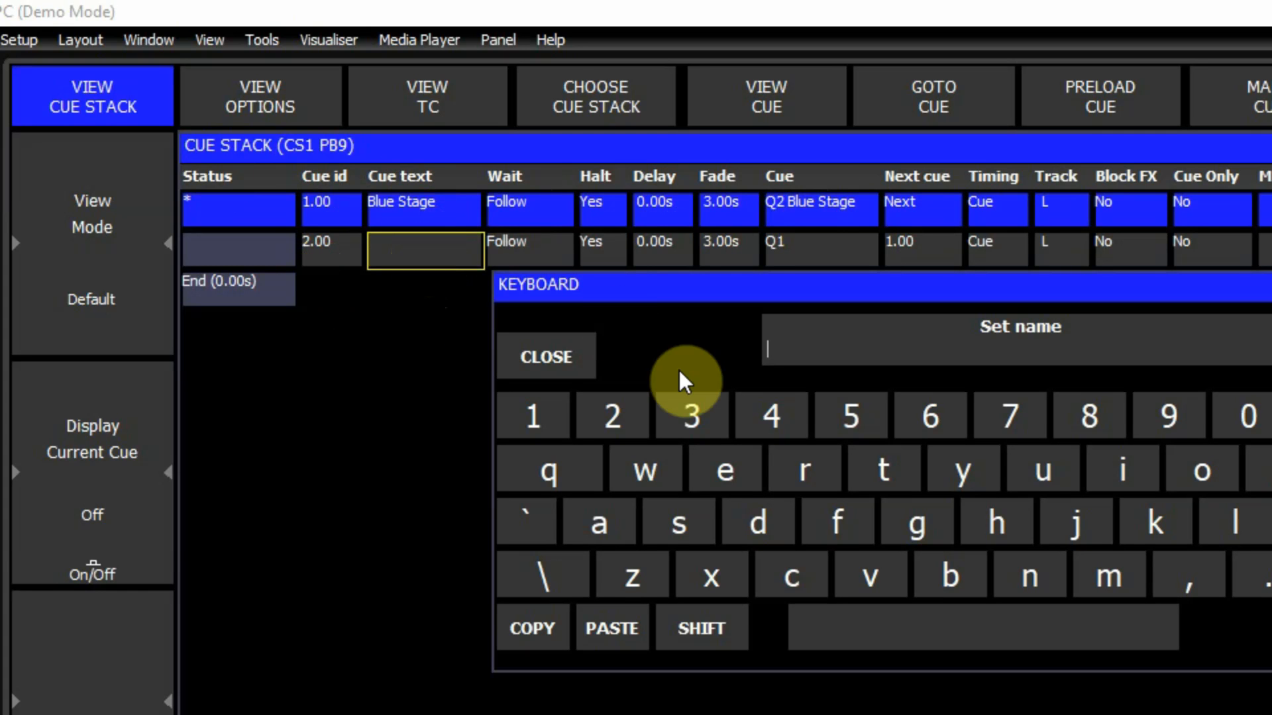
type("Scene1")
key("Return")
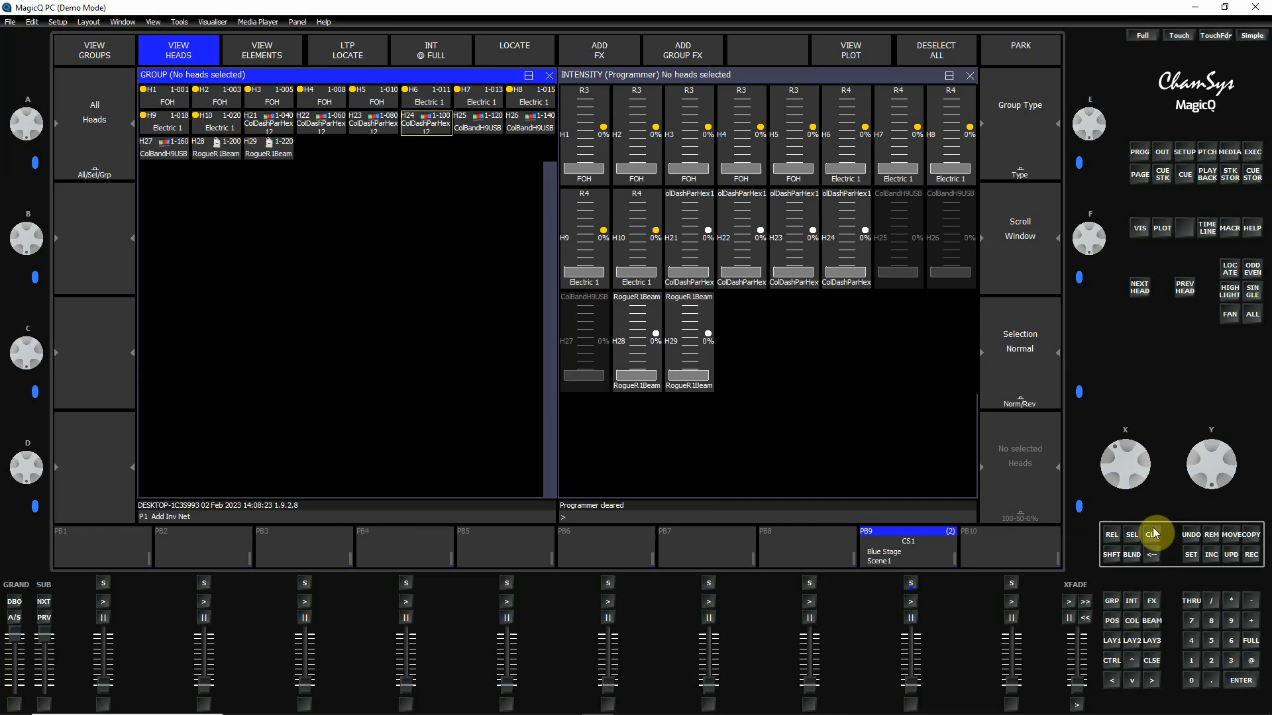
Check the programmer contents in the Program layout, and set dimmers 1 to 10 to 20% in the Intensity layout
key("ctrl")
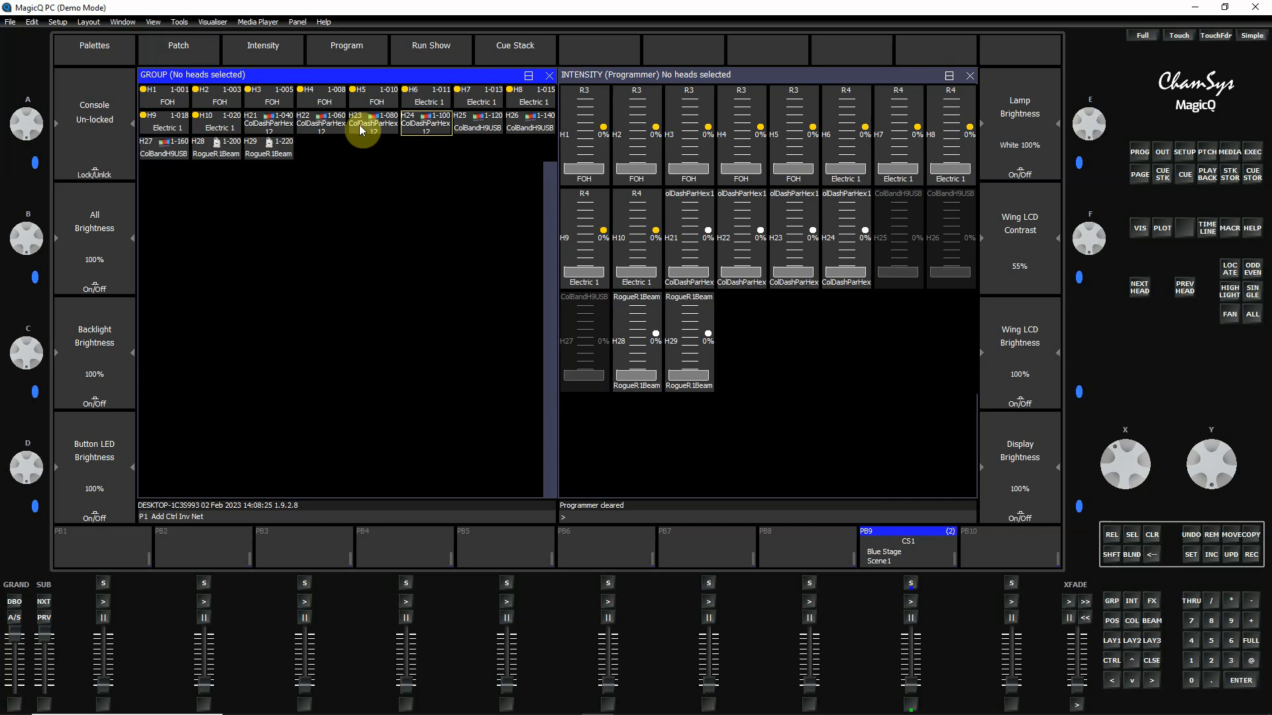
left_click(347, 58)
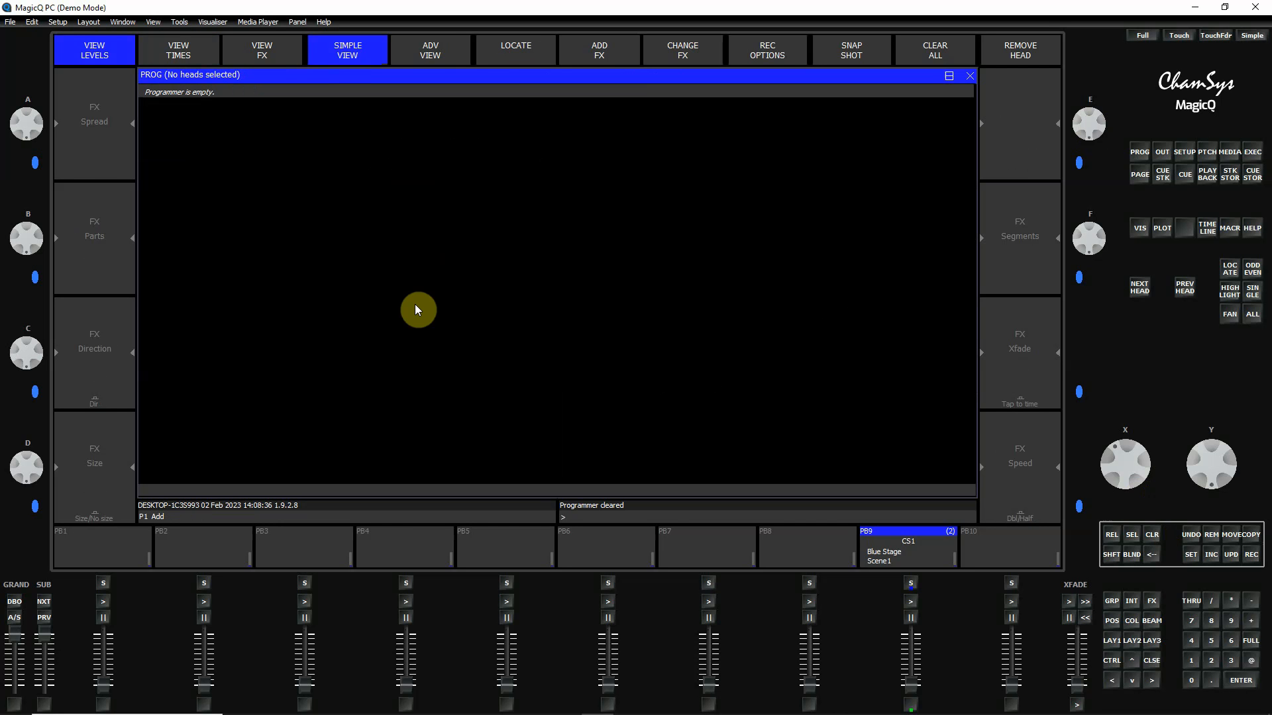
key("ctrl")
left_click(261, 55, "ctrl")
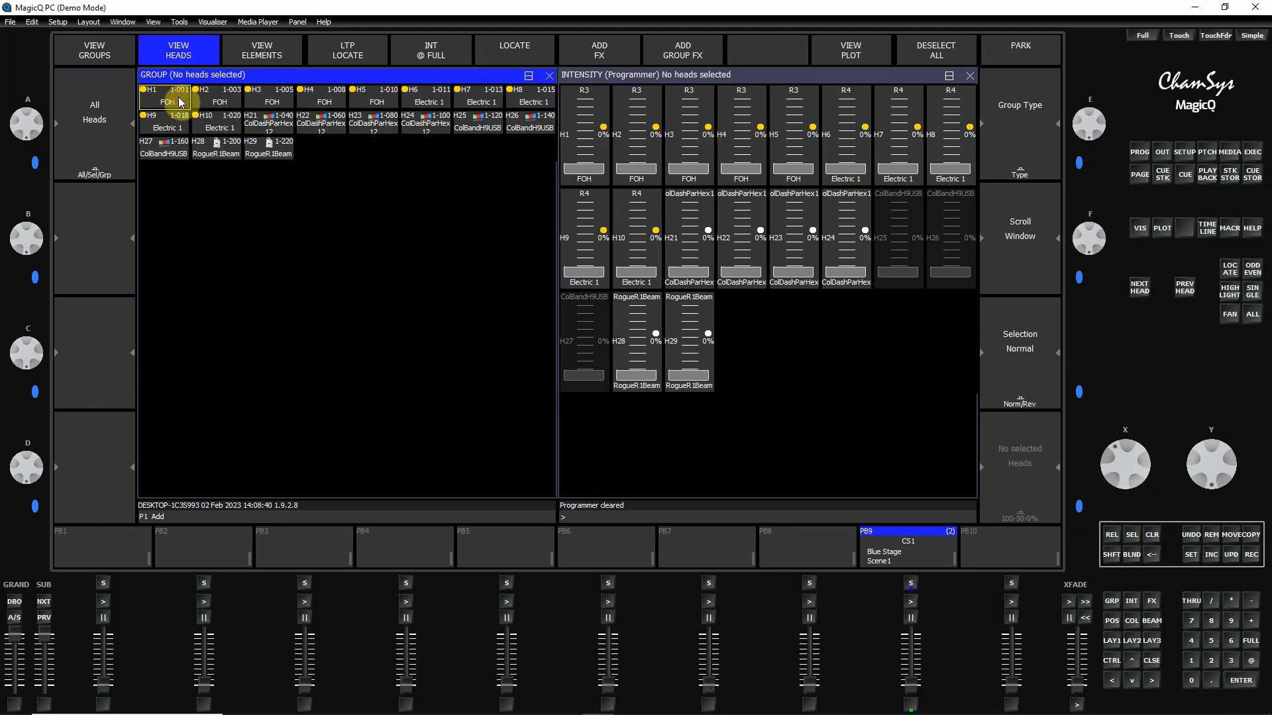
mouse_move(176, 99)
left_mouse_down()
mouse_move(523, 98)
mouse_move(399, 127)
mouse_move(170, 128)
left_mouse_up()
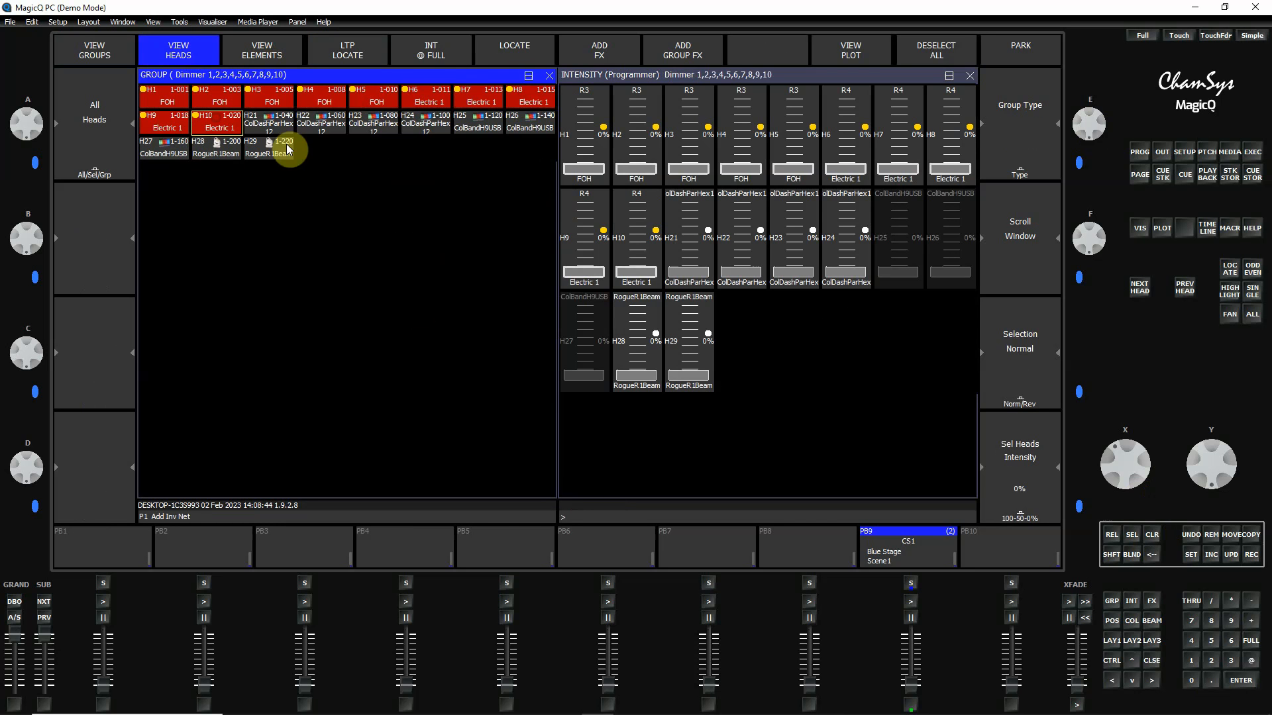
left_click_drag(1121, 466, 1130, 494)
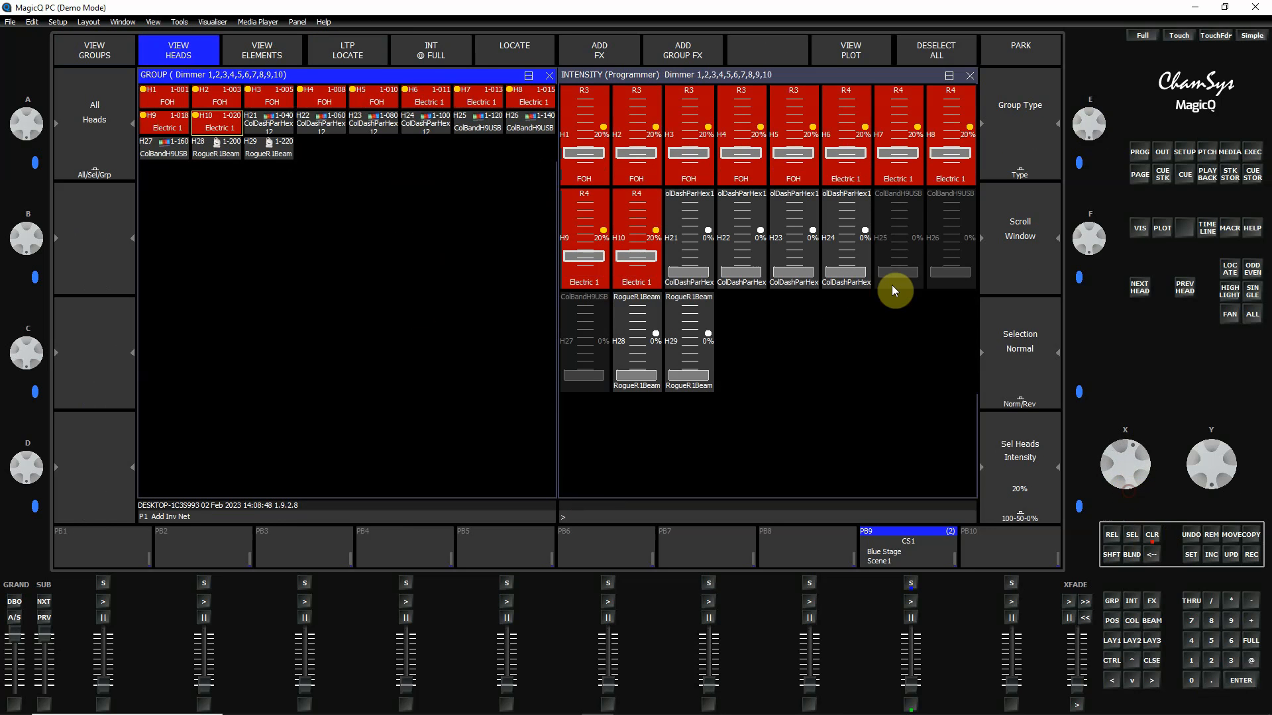
Select ColDashParHex12 heads 21 to 24 and set their intensity to 50%
left_click(268, 126)
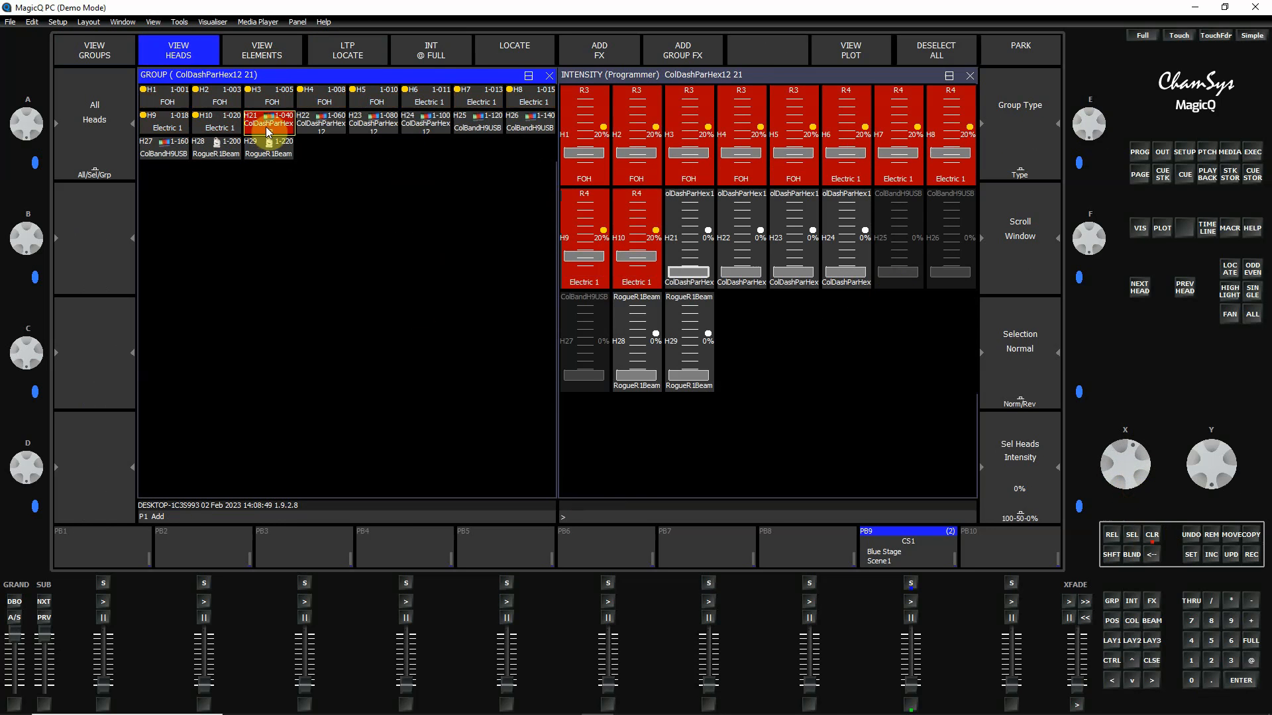
left_click(326, 126)
left_click(373, 125)
left_click(422, 126)
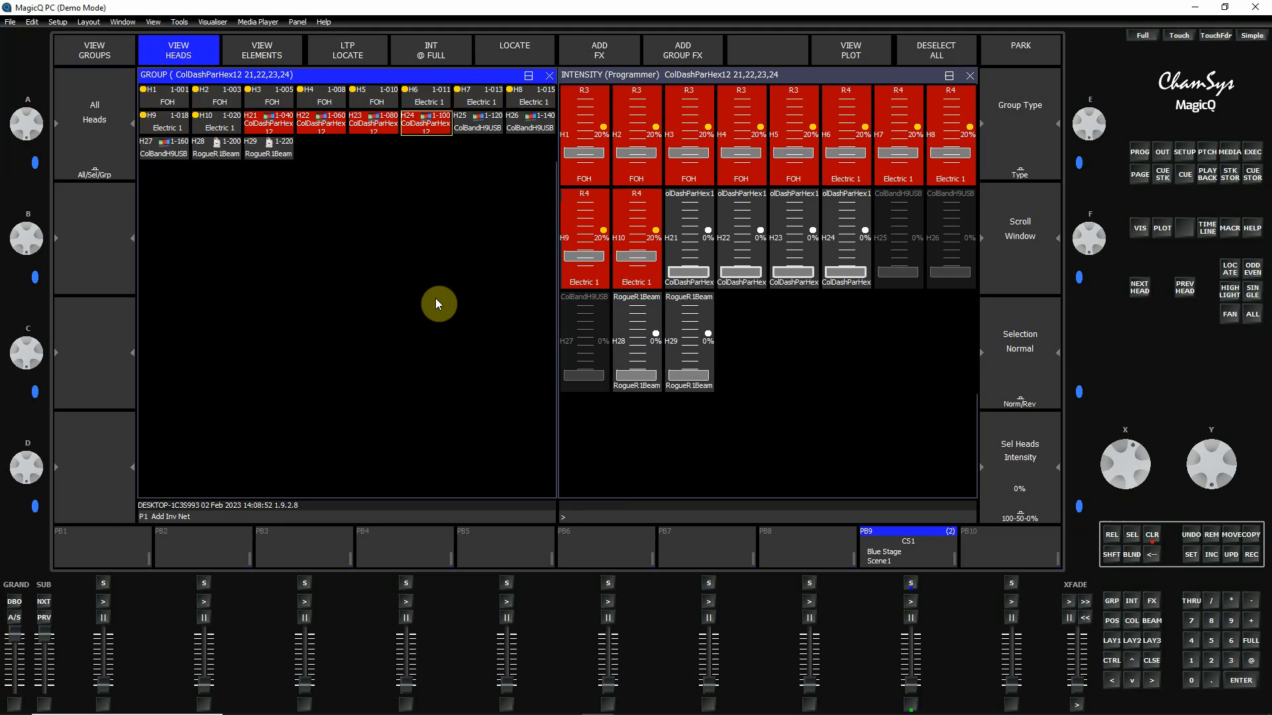
left_click_drag(1130, 462, 1142, 542)
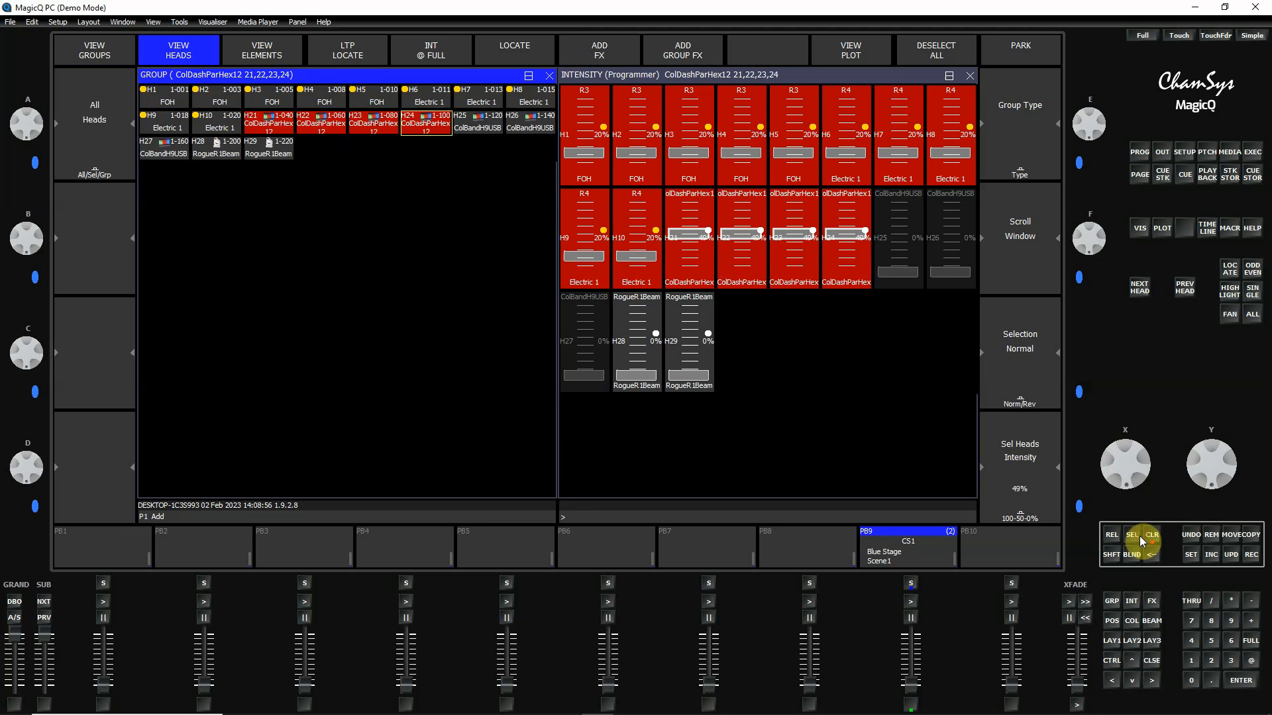
left_click(1250, 660)
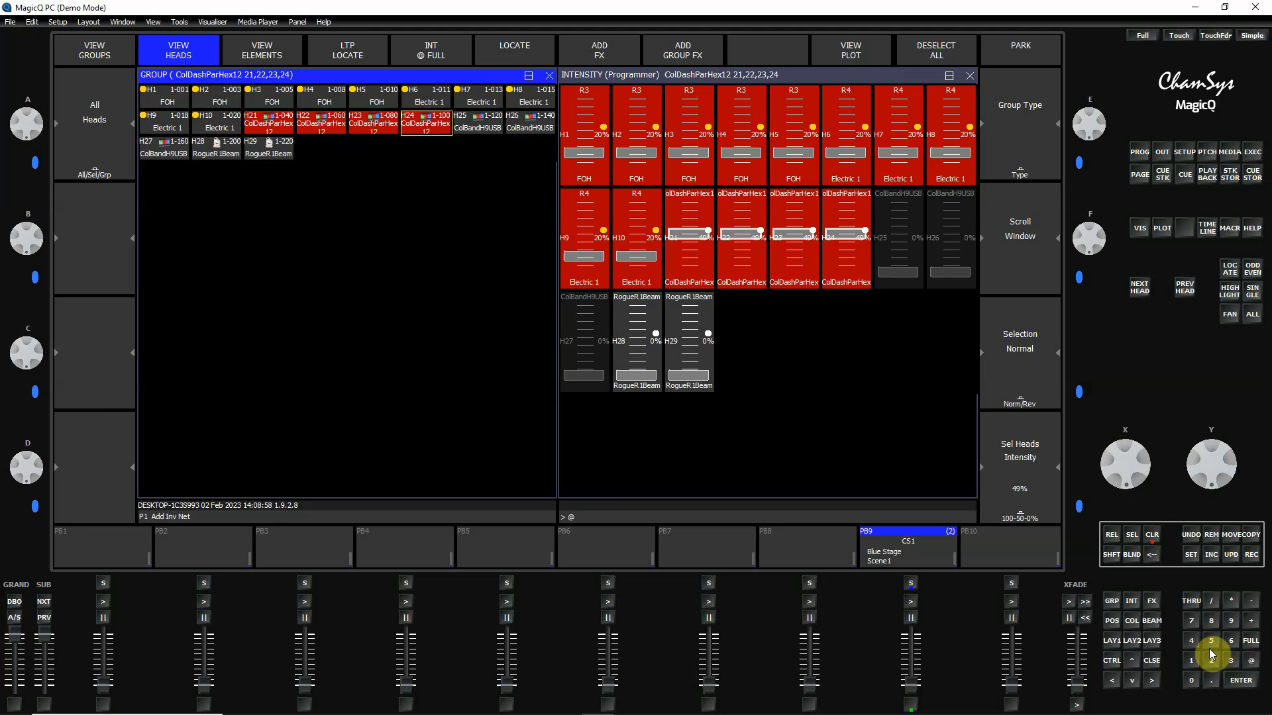
left_click(1210, 642)
left_click(1241, 681)
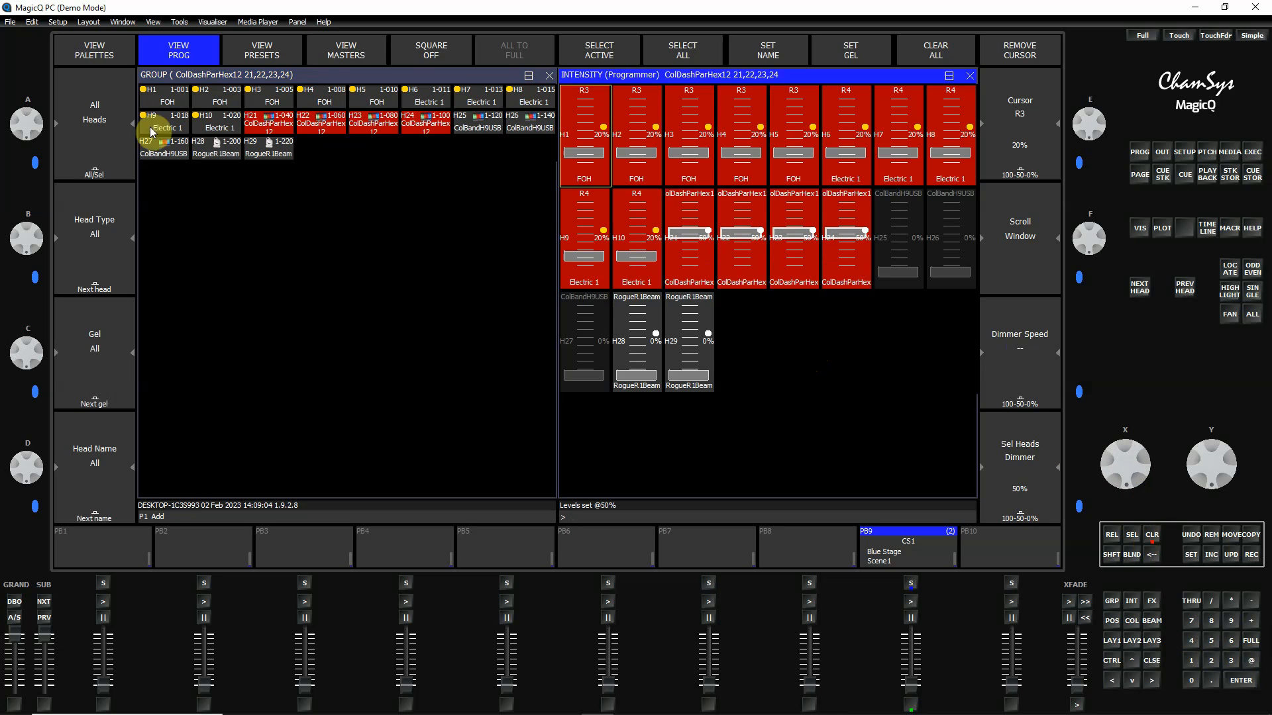
Using the Colour Picker, try a pinkish red of hue 346° and saturation 54% on heads 21 to 24, and apply the Salmon gel colour
left_click(93, 53)
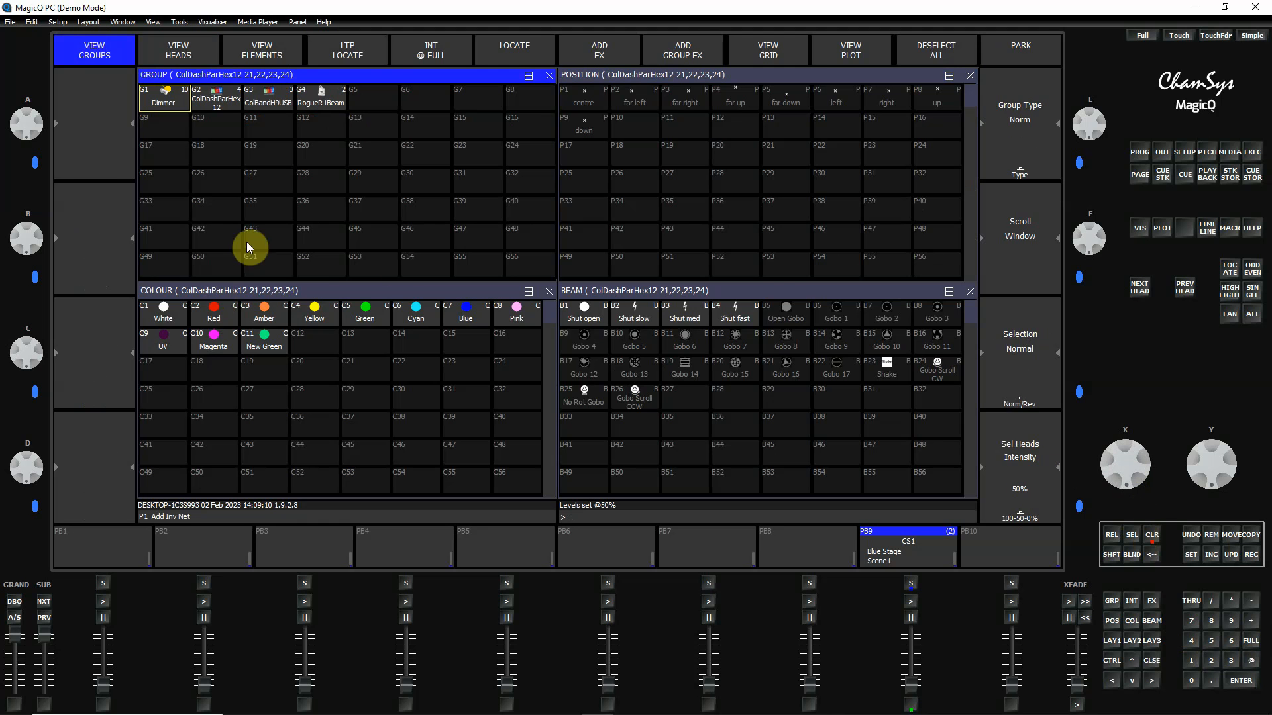
left_click(313, 293)
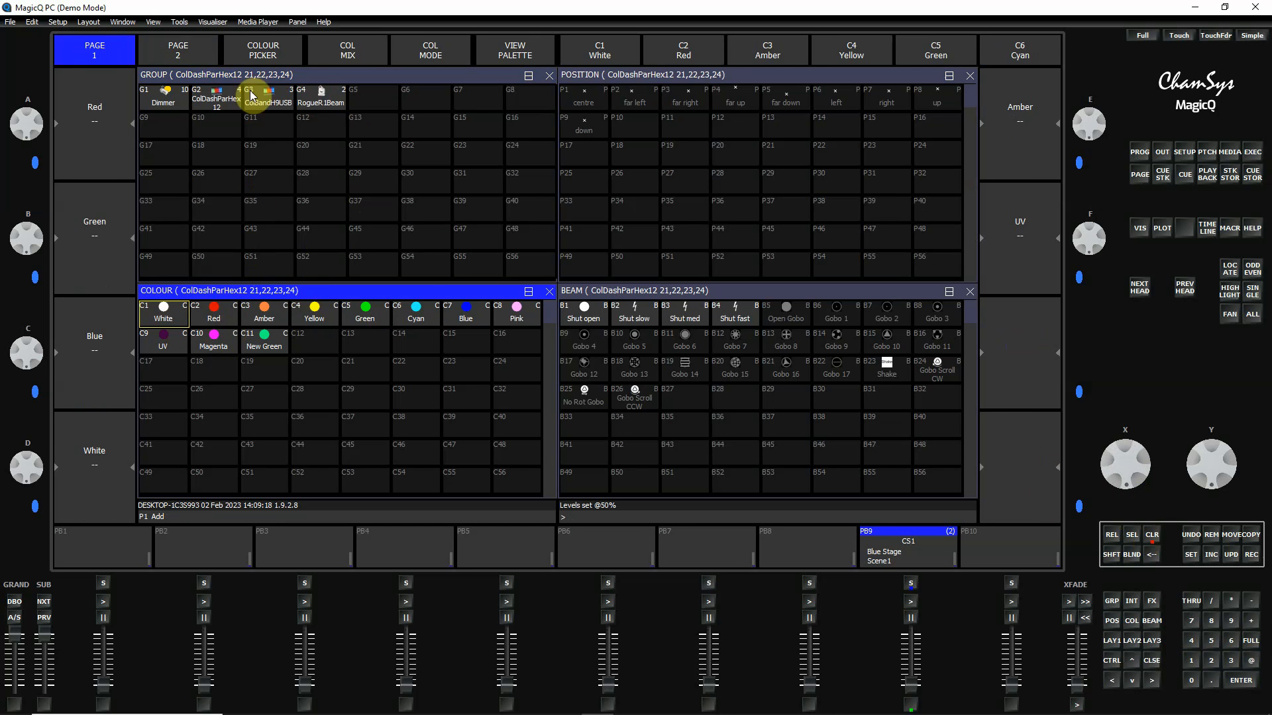
left_click(261, 52)
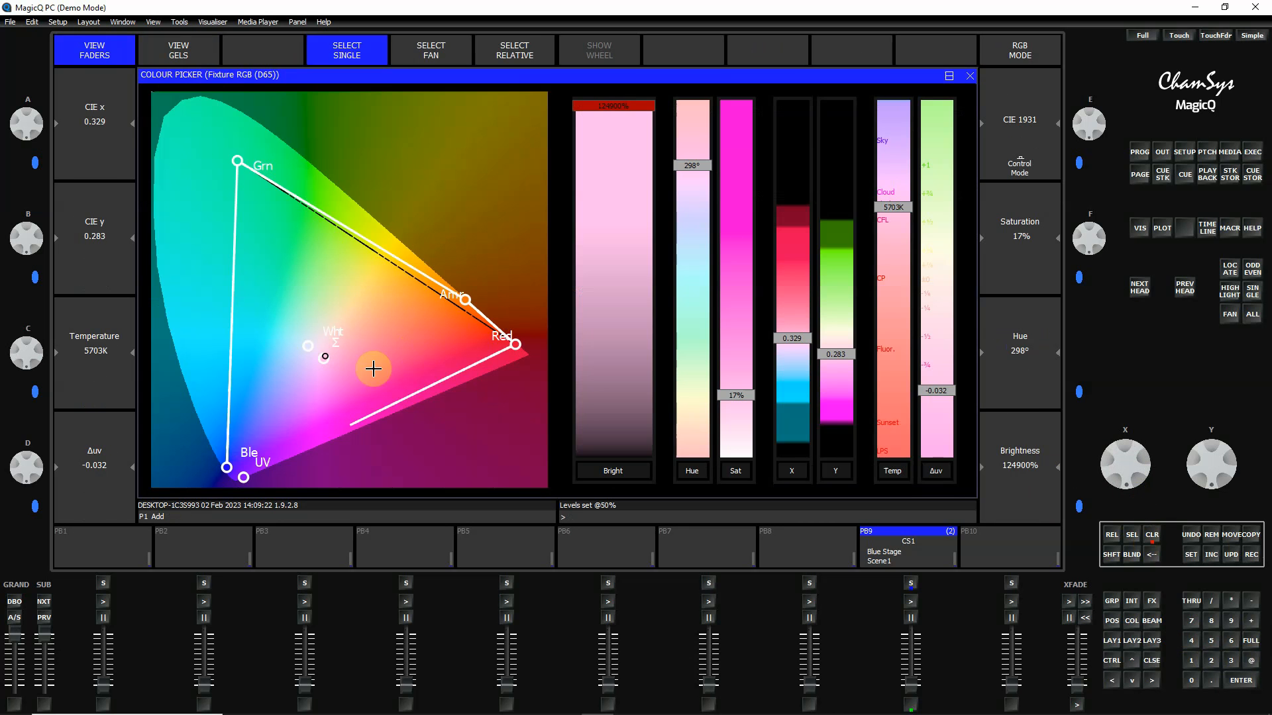
left_click_drag(325, 358, 418, 355)
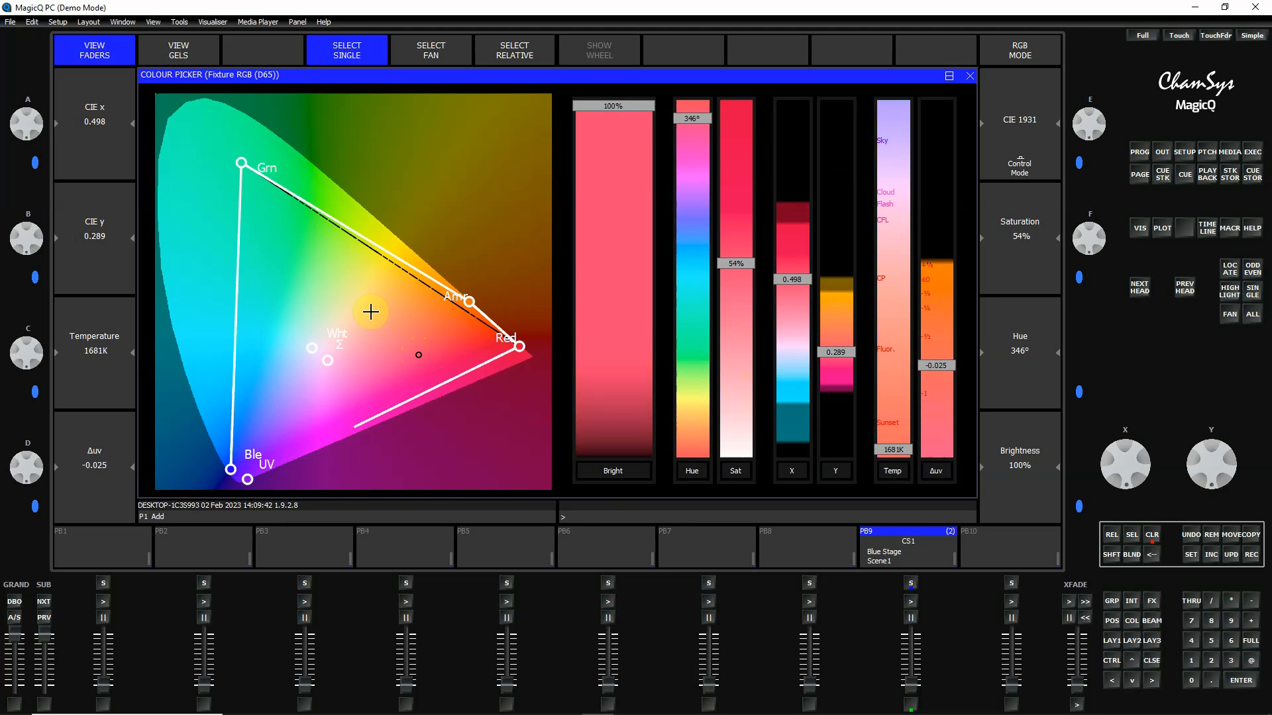
left_click(183, 55)
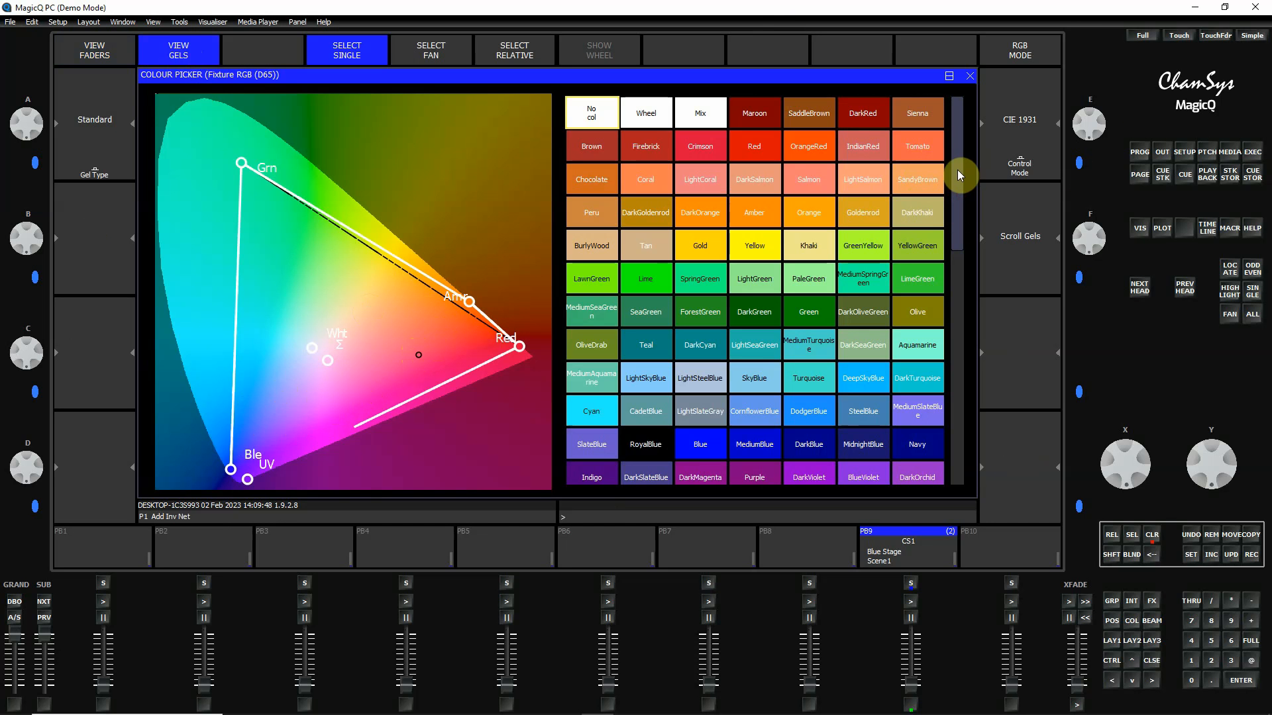
left_click(806, 181)
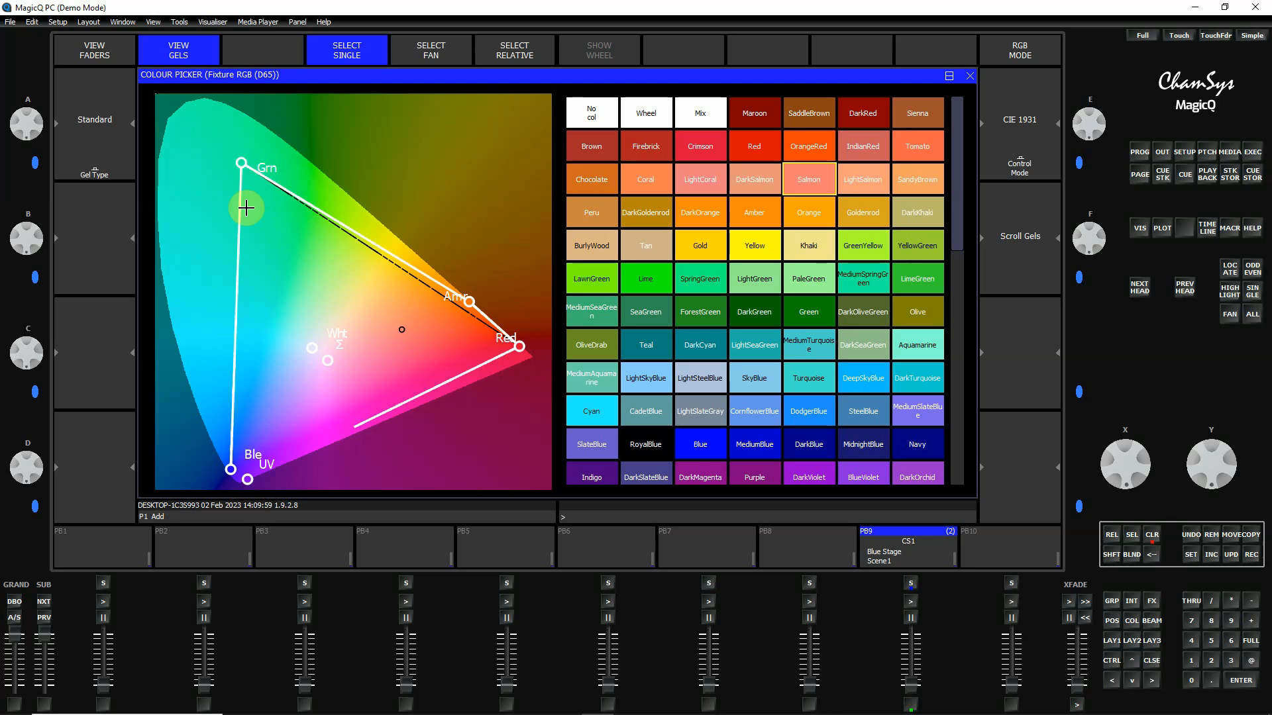
Check the colour levels of heads 21 to 24 in the Colour window of the Palettes layout
key("ctrl")
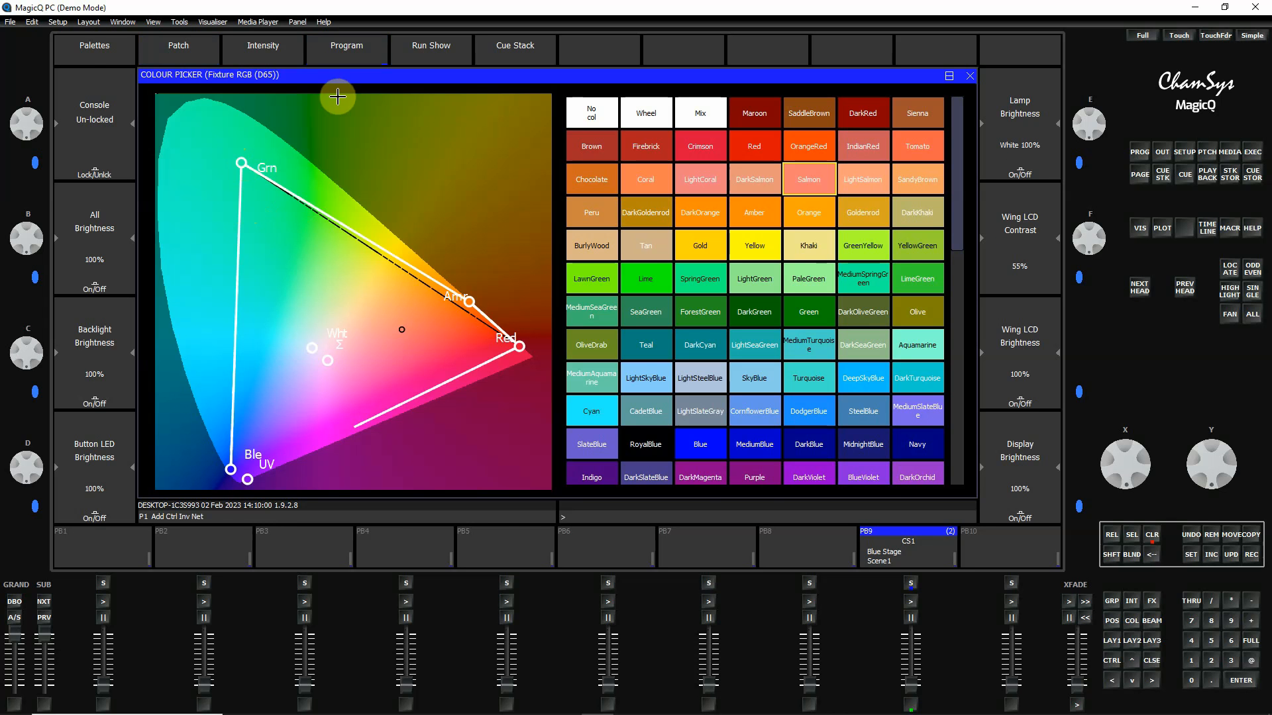
left_click(94, 54)
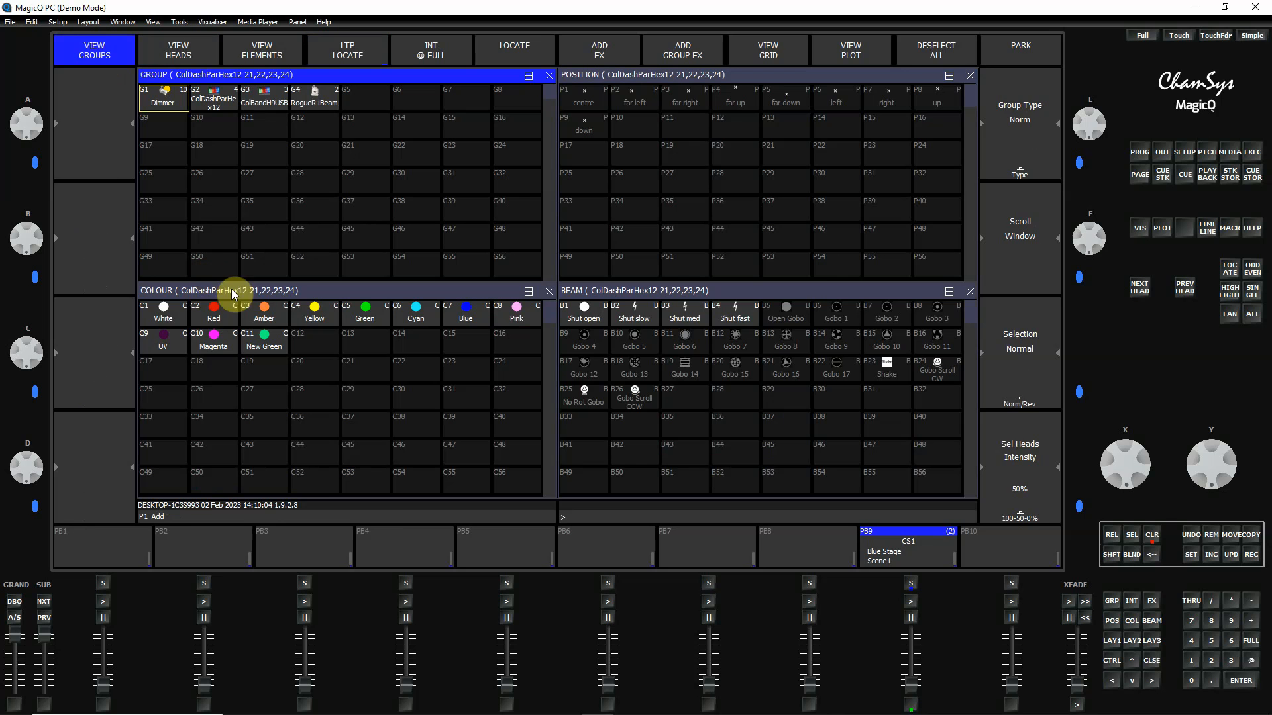
left_click(312, 297)
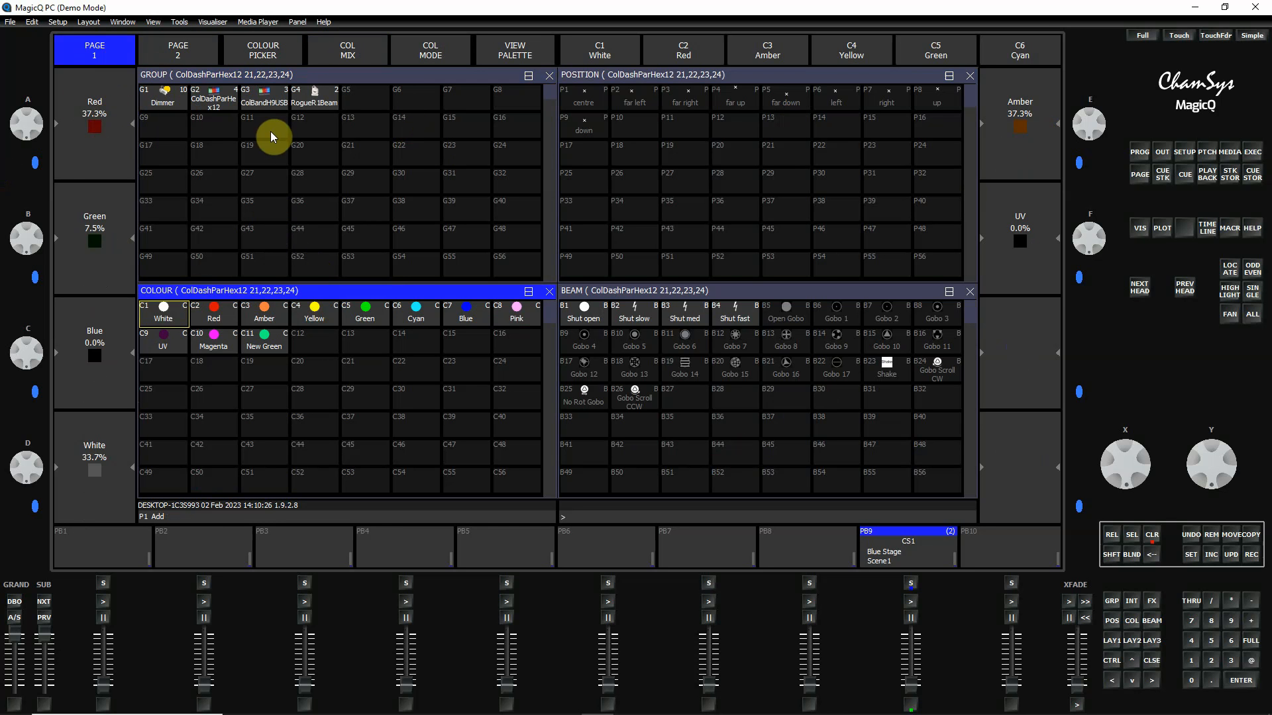
Show the individual heads in the Group window and select ColBandH9USB heads 25 to 27
left_click(265, 77)
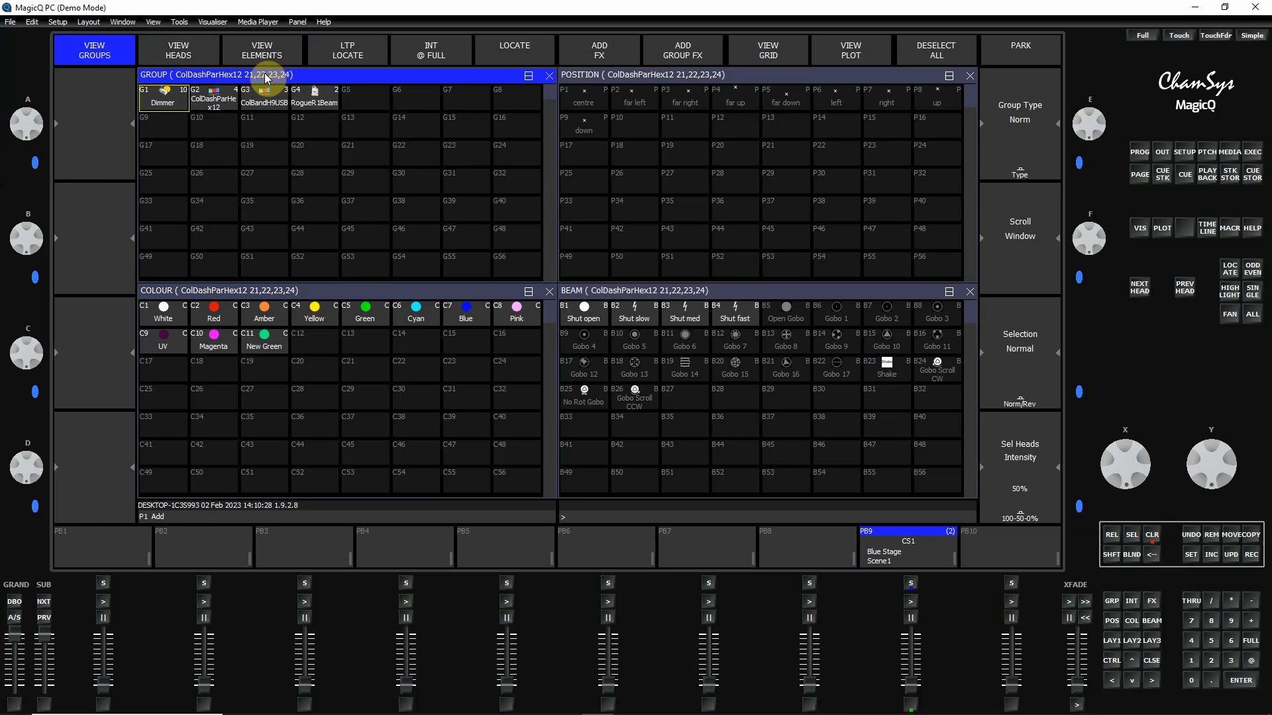
left_click(177, 52)
left_click(470, 126)
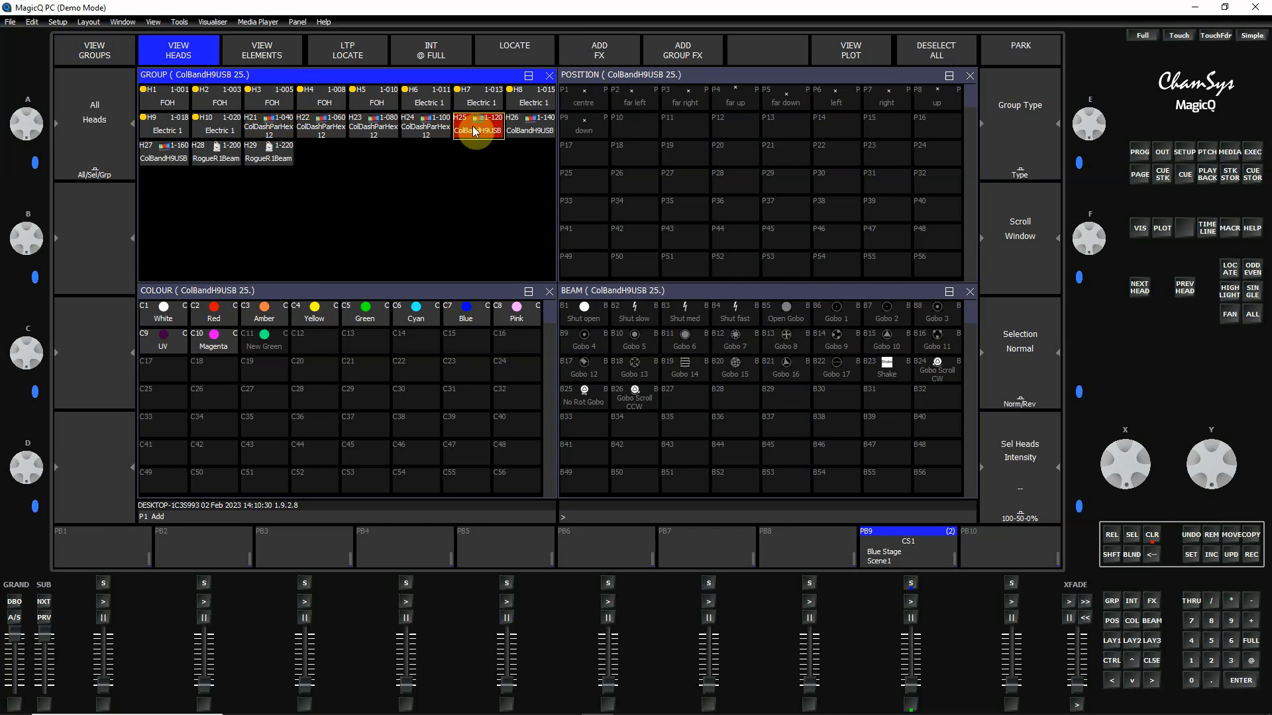
left_click(526, 127)
left_click(159, 159)
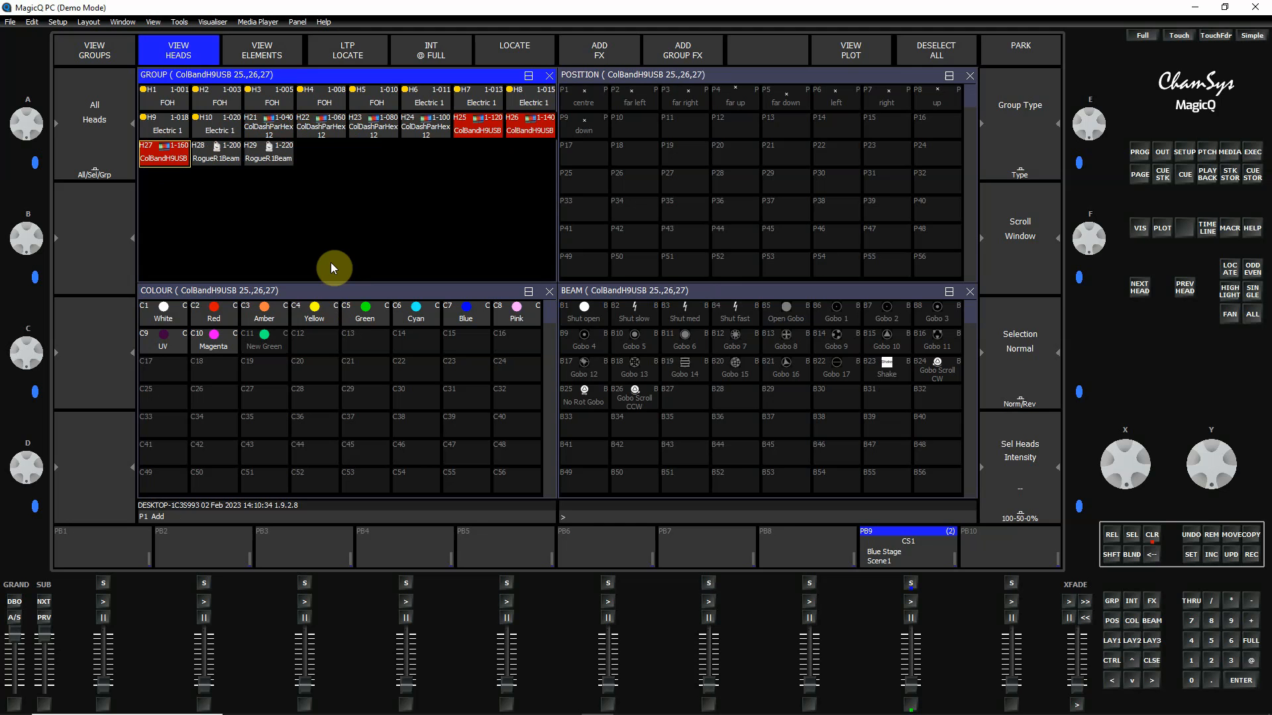
Apply the Salmon gel from the Colour Picker to heads 25 to 27 and check their colour levels in the Palettes layout
left_click(306, 293)
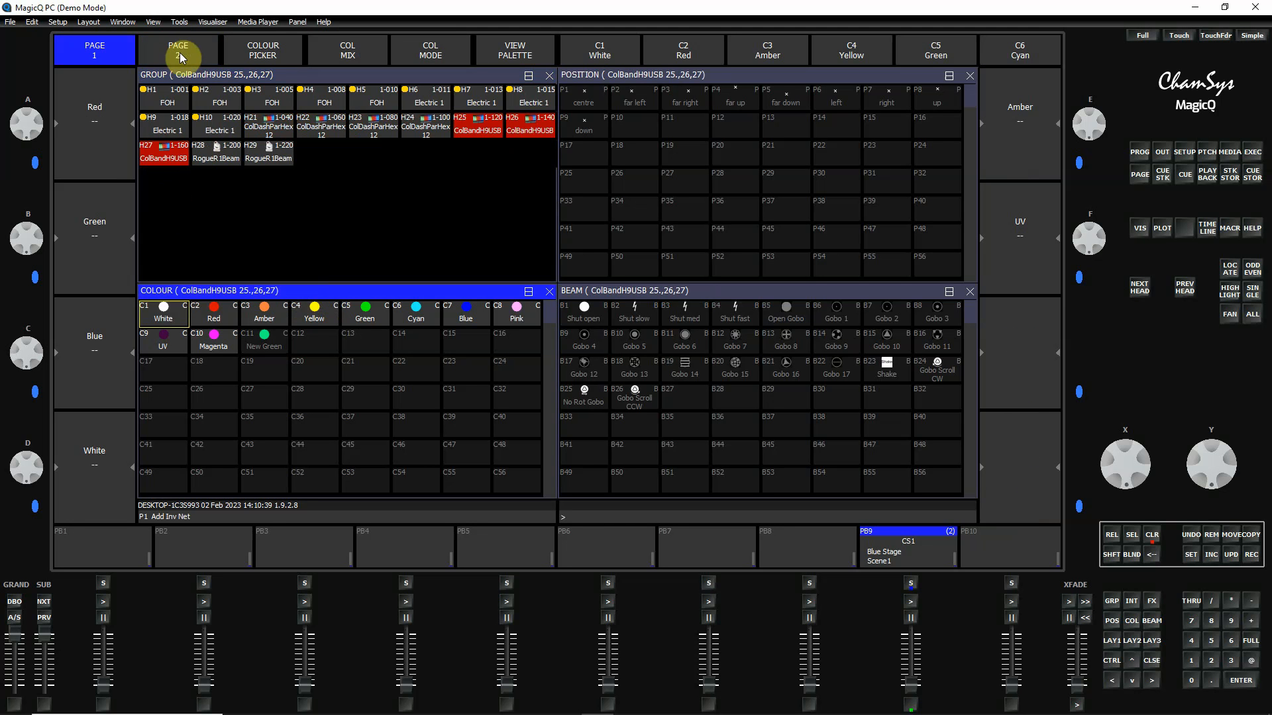
left_click(263, 50)
left_click(176, 49)
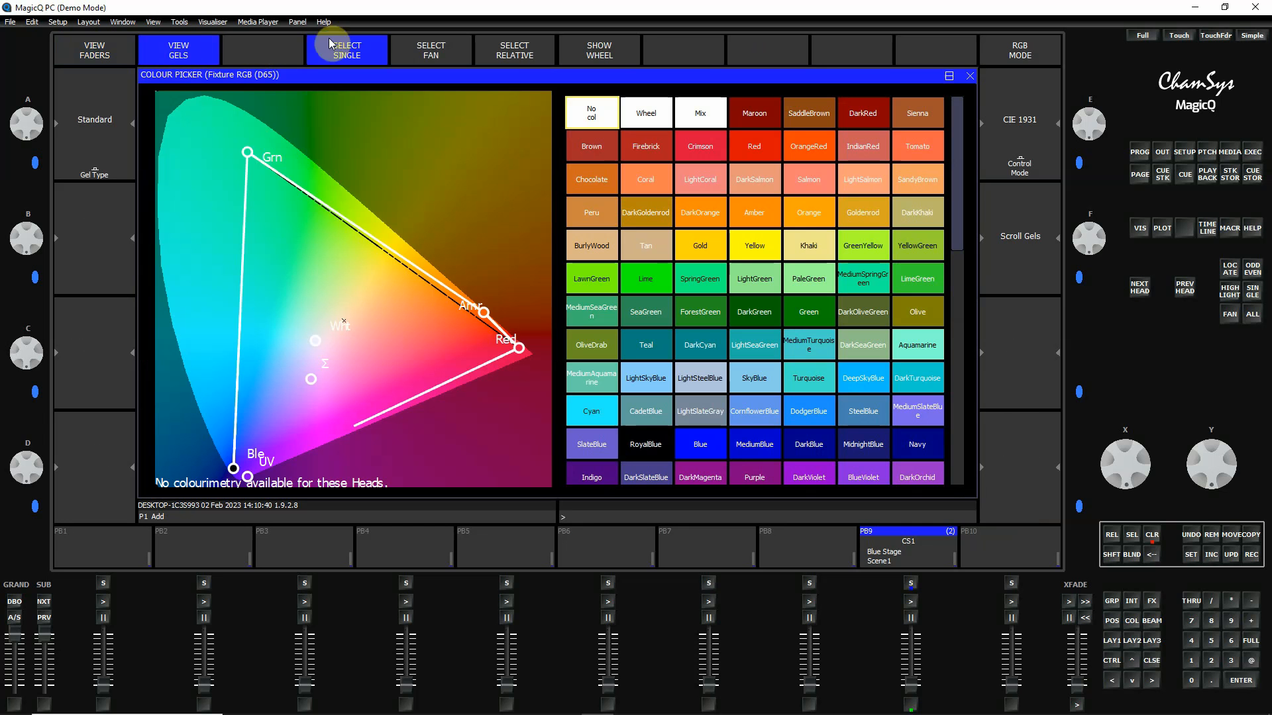
left_click(808, 181)
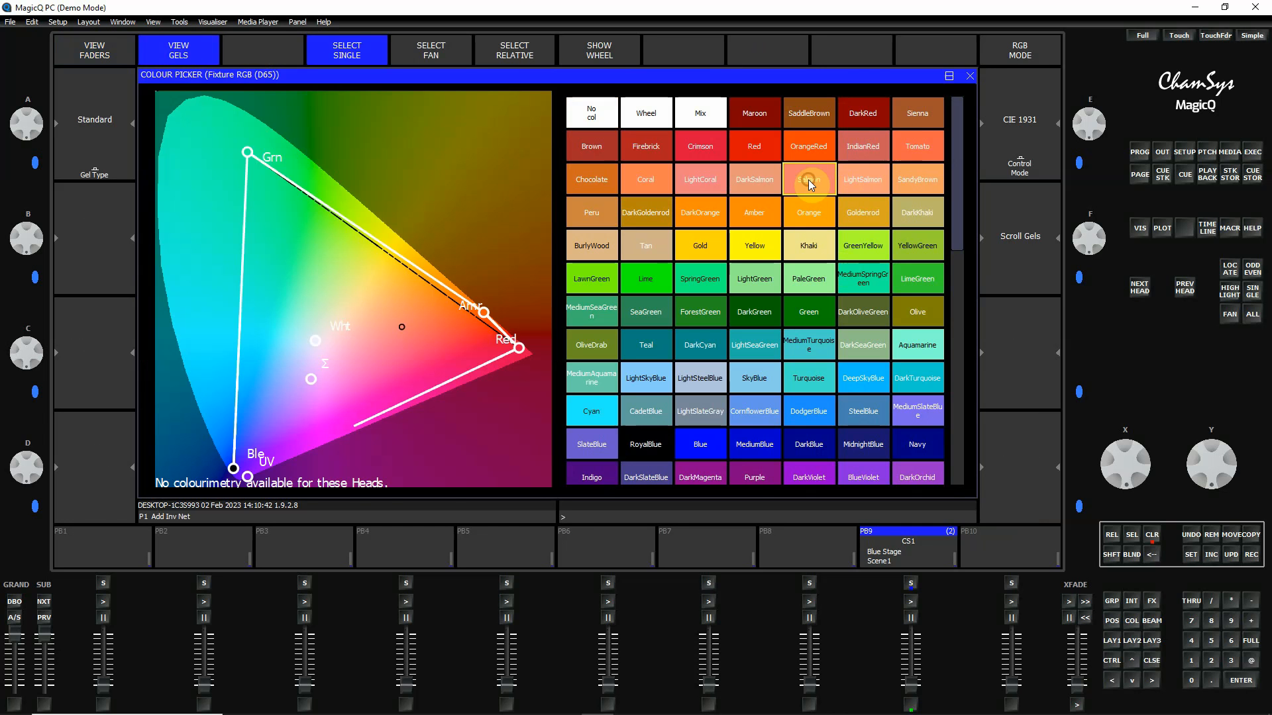
left_click(85, 57, "ctrl")
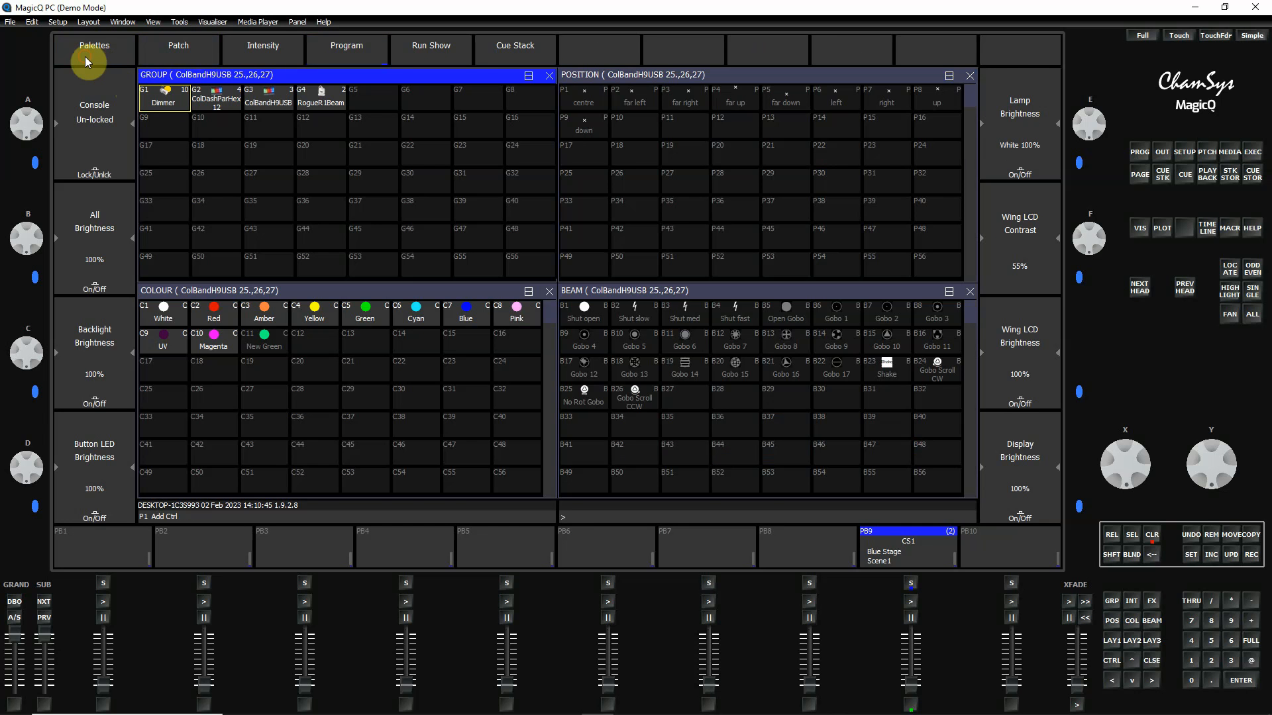
left_click(274, 291)
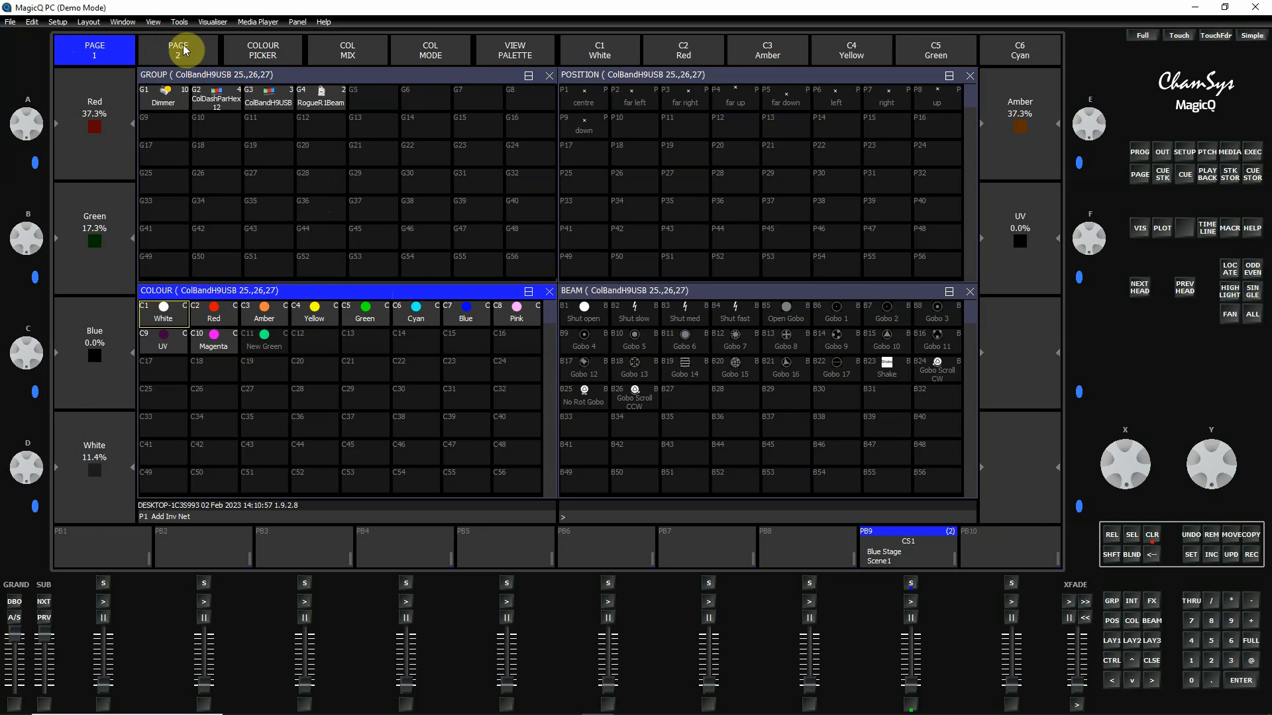
Select the ColDashParHex12 group, heads 21 to 24, and apply the Shut open beam palette
left_click(244, 77)
left_click(216, 101)
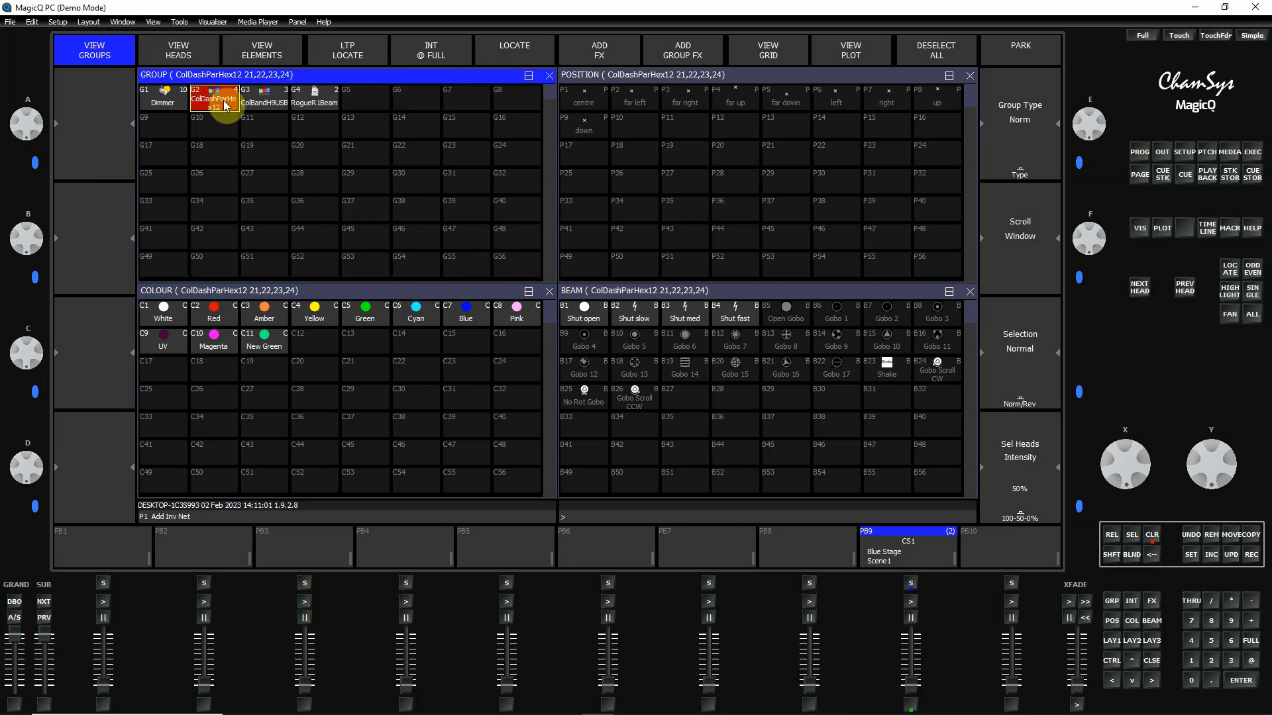
left_click(510, 303)
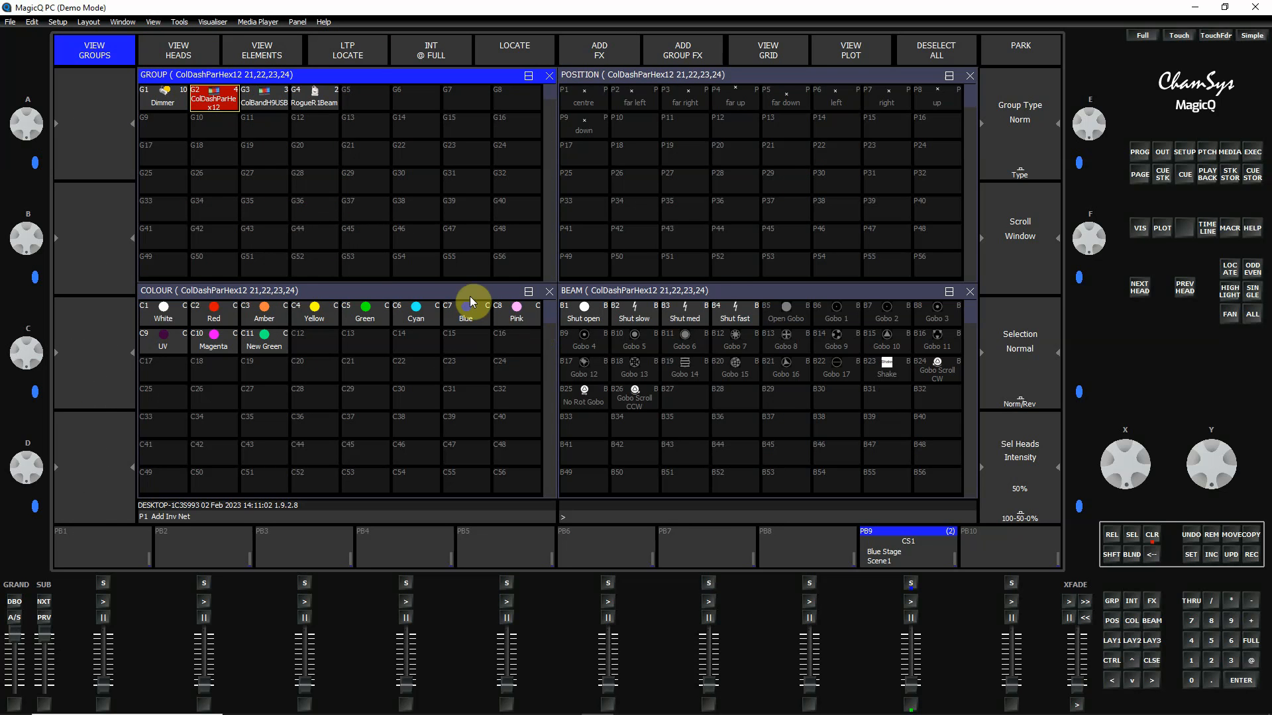
left_click(178, 52)
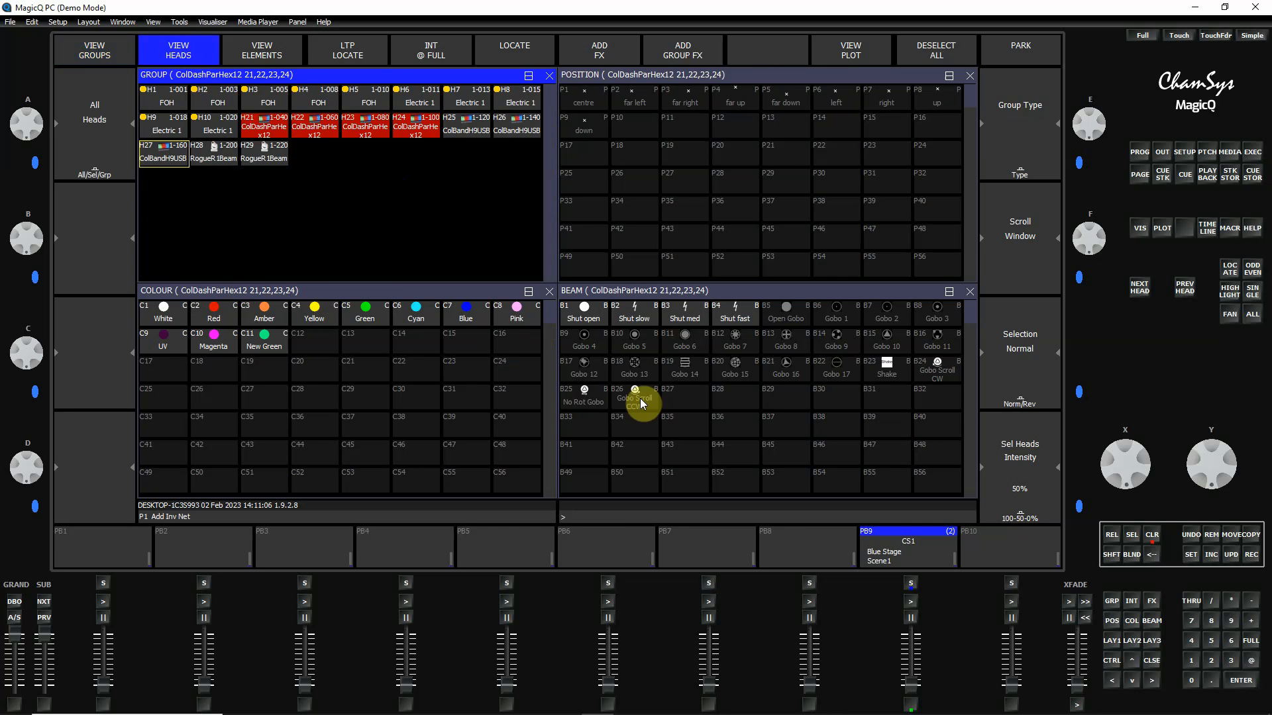
left_click(587, 312)
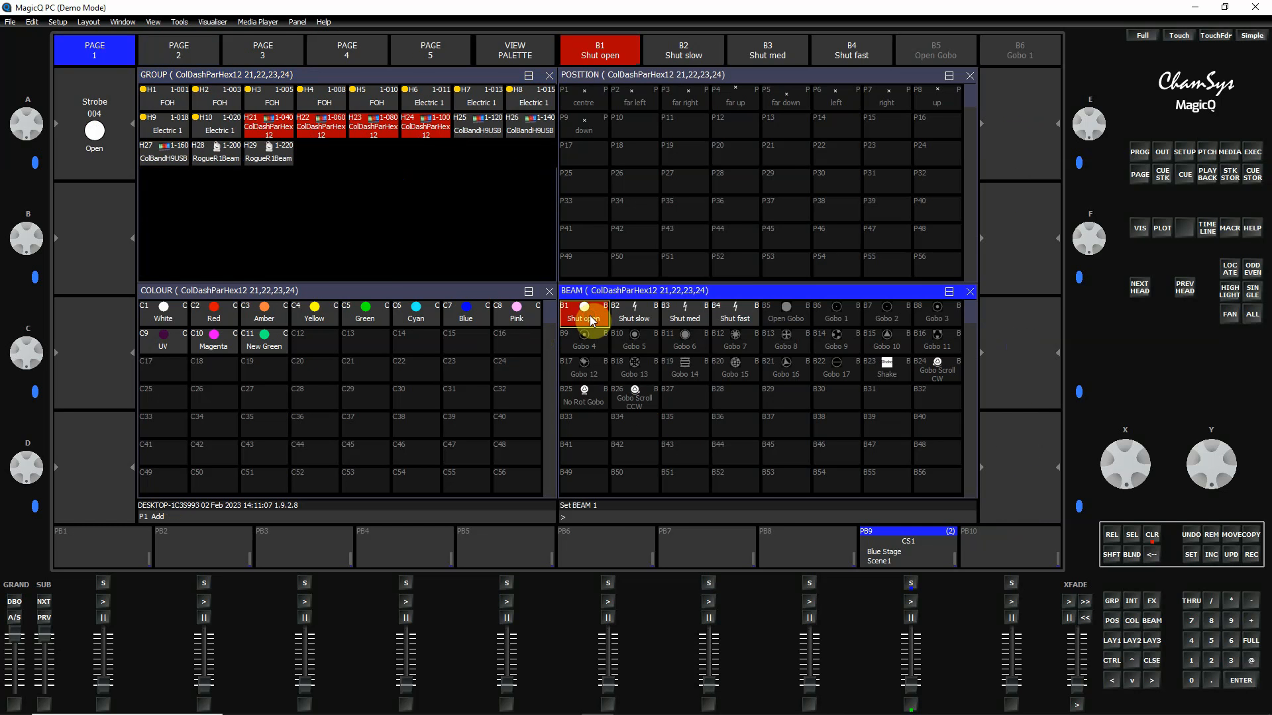
Record the programmer contents as a third cue on PB9 and clear the programmer
left_click(1146, 154)
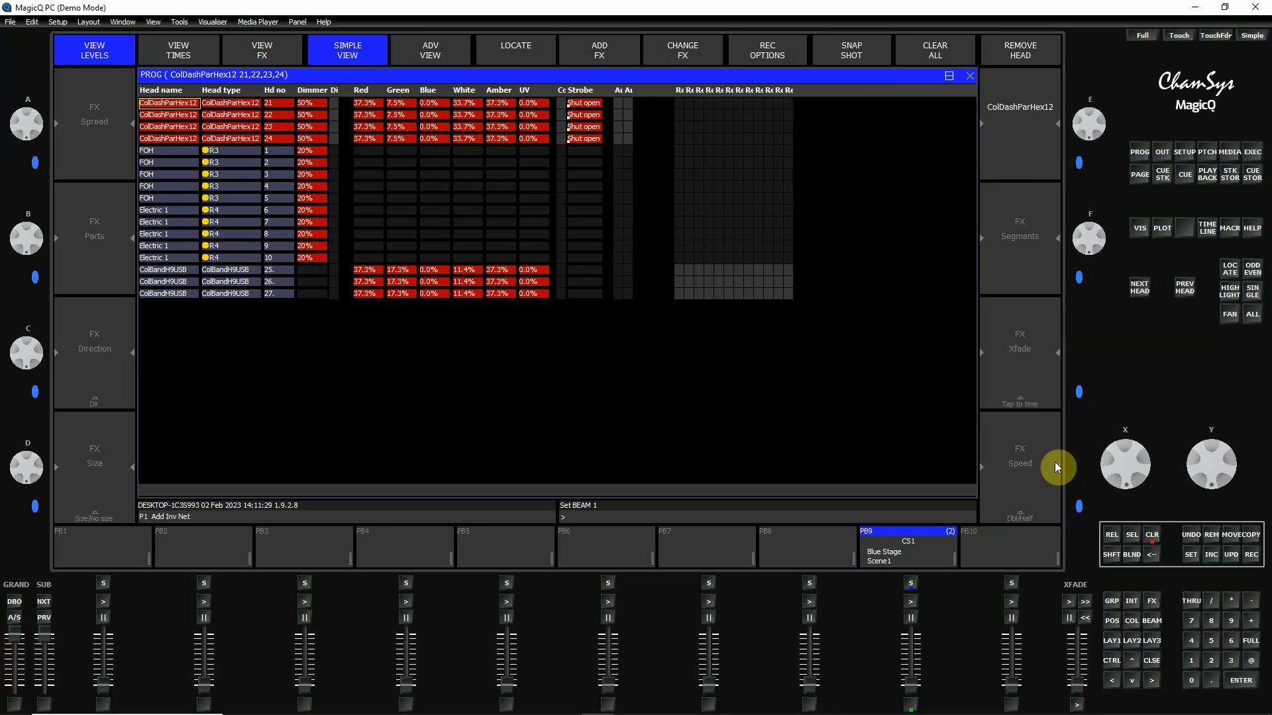
left_click(1250, 558)
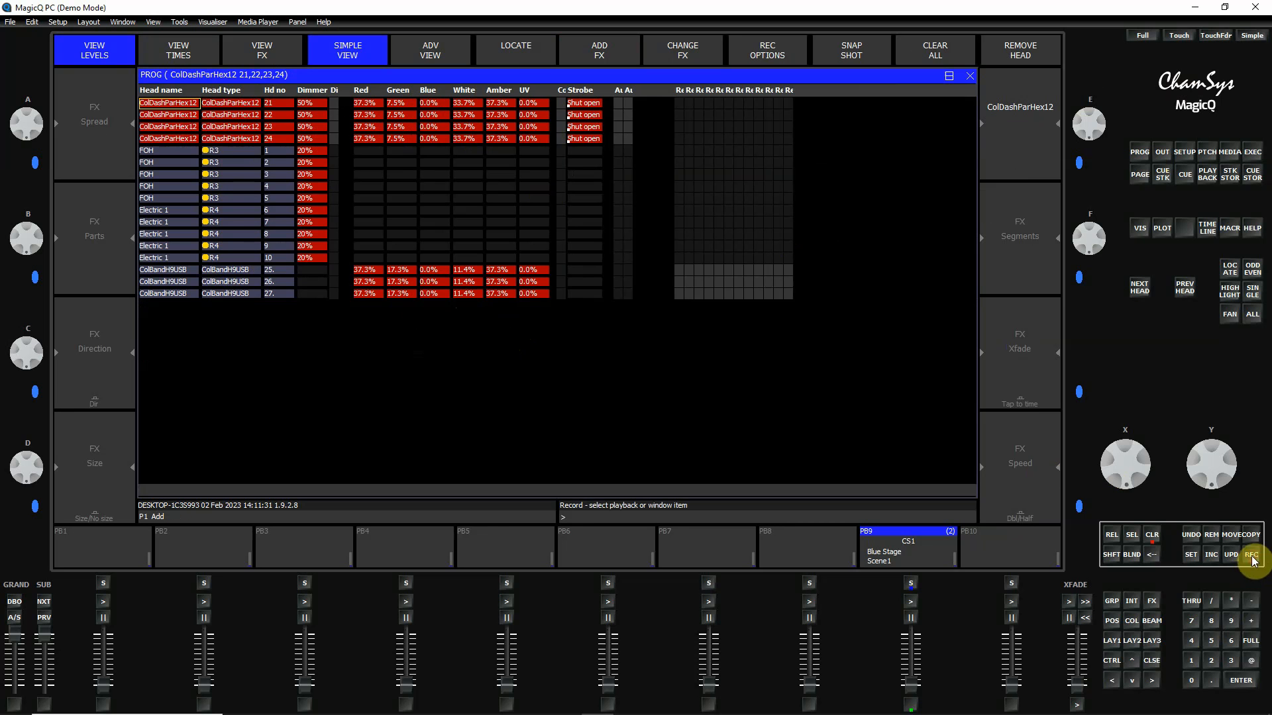
left_click(921, 562)
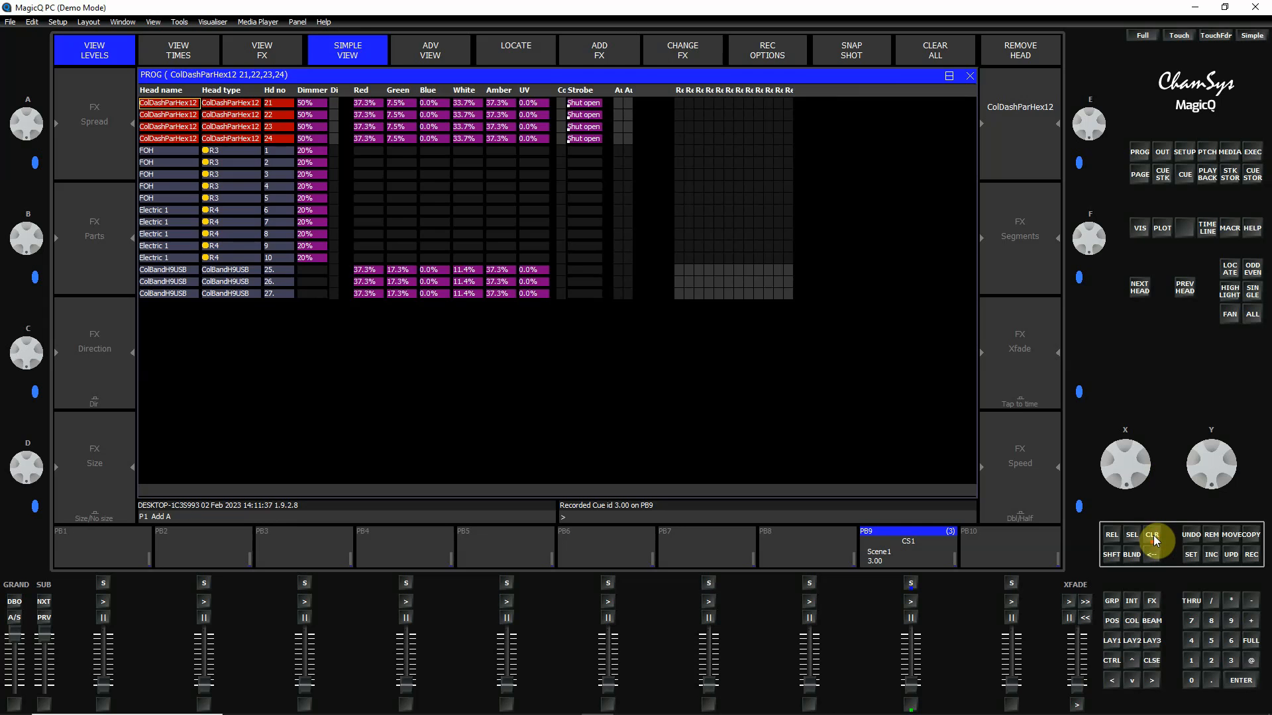
left_click(1152, 535)
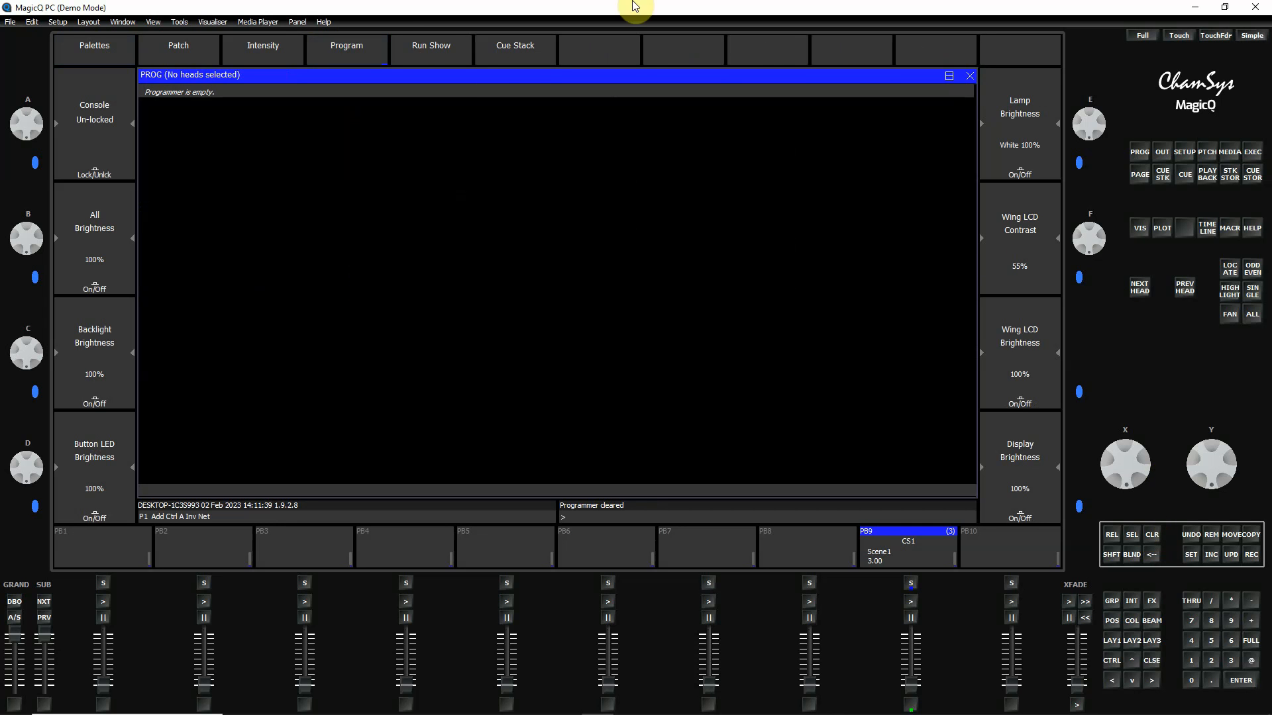
Enter the cue text "Scene 3" for cue 3 in the Cue Stack layout
left_click(518, 53)
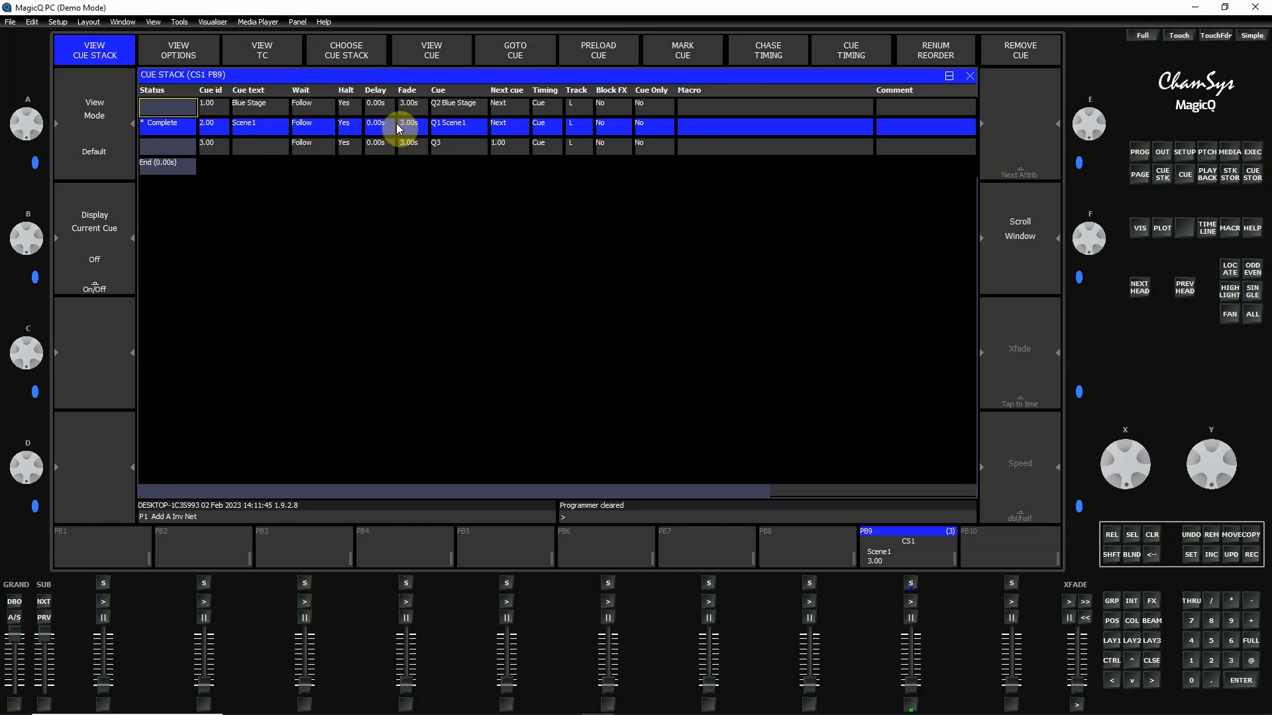
double_click(266, 147)
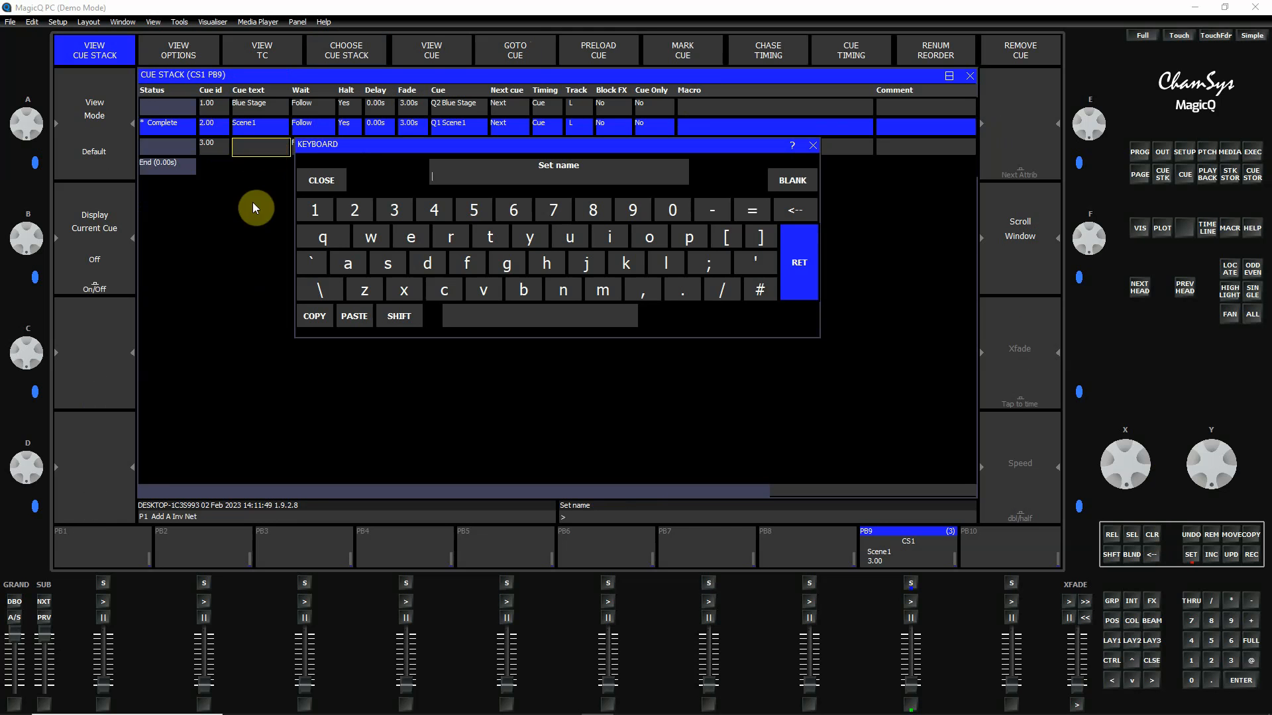
type("Scene 3")
key("Return")
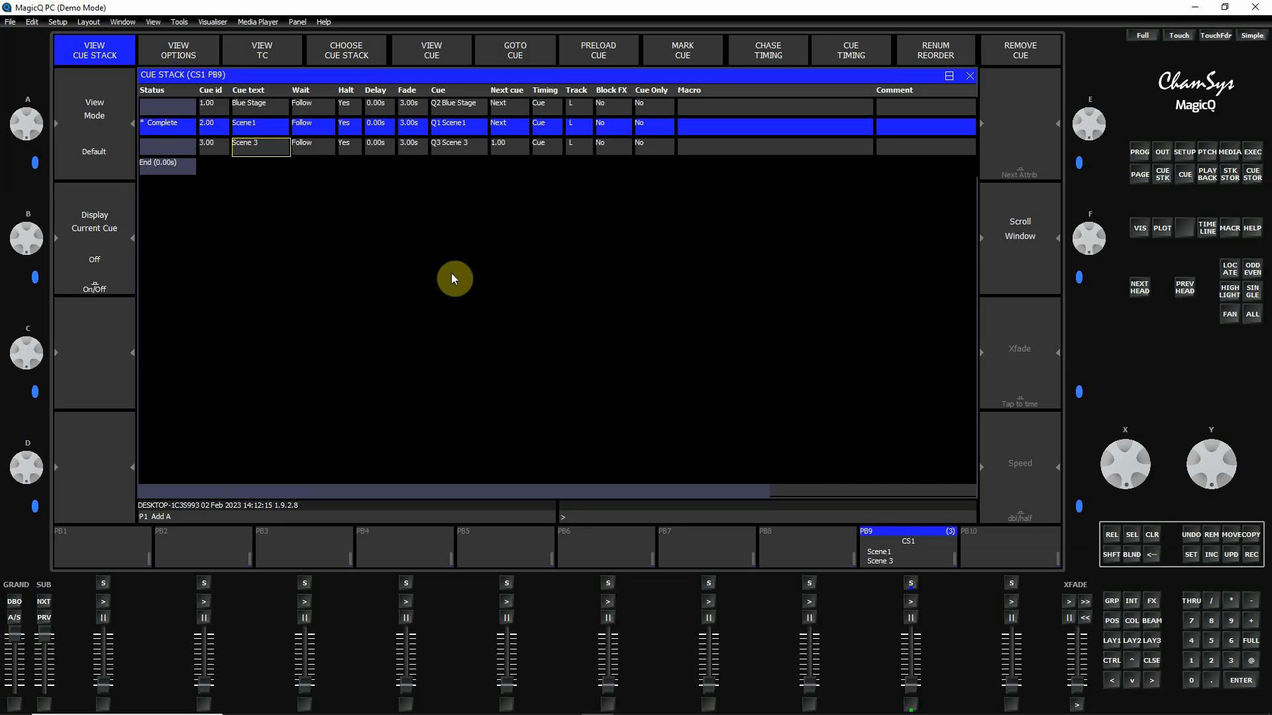
Set dimmers 1 to 10 and ColDashParHex12 heads 21 to 24 to 0% in the Intensity layout, and check them in the Program layout
key("ctrl")
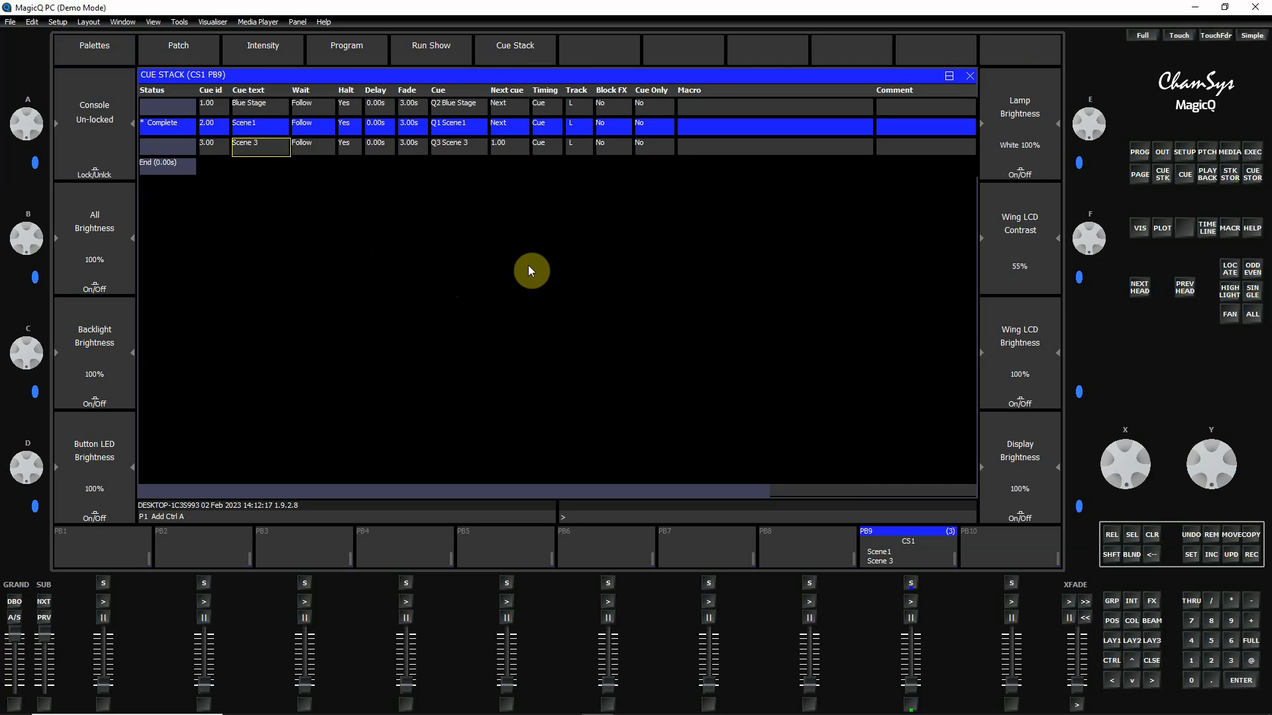
left_click(261, 49)
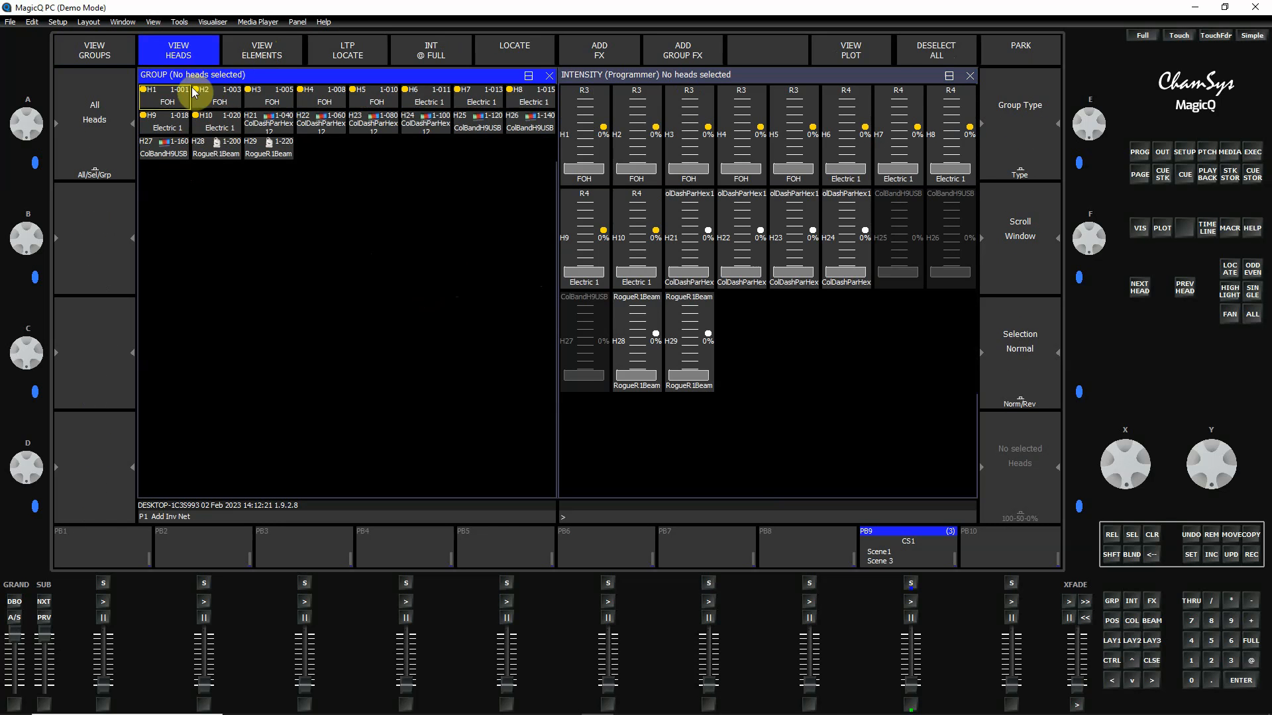
mouse_move(171, 106)
left_mouse_down()
mouse_move(524, 98)
mouse_move(165, 124)
mouse_move(417, 123)
left_mouse_up()
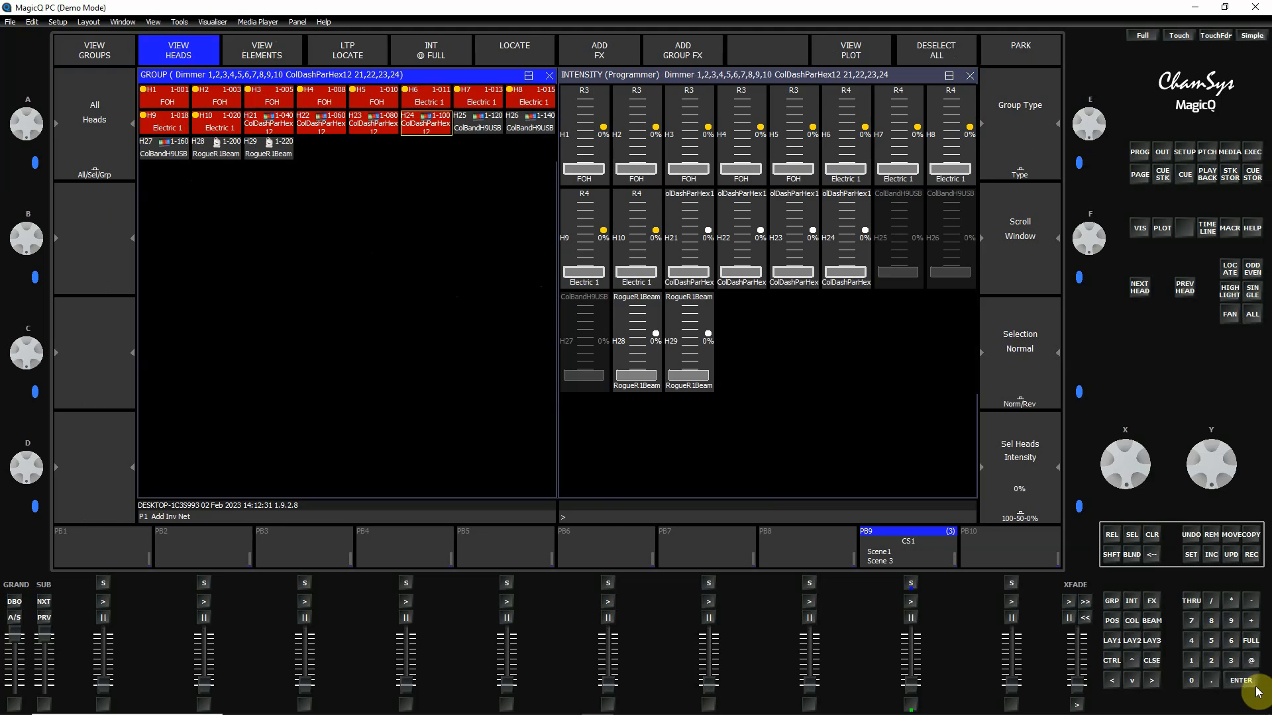
left_click(1253, 661)
left_click(1190, 680)
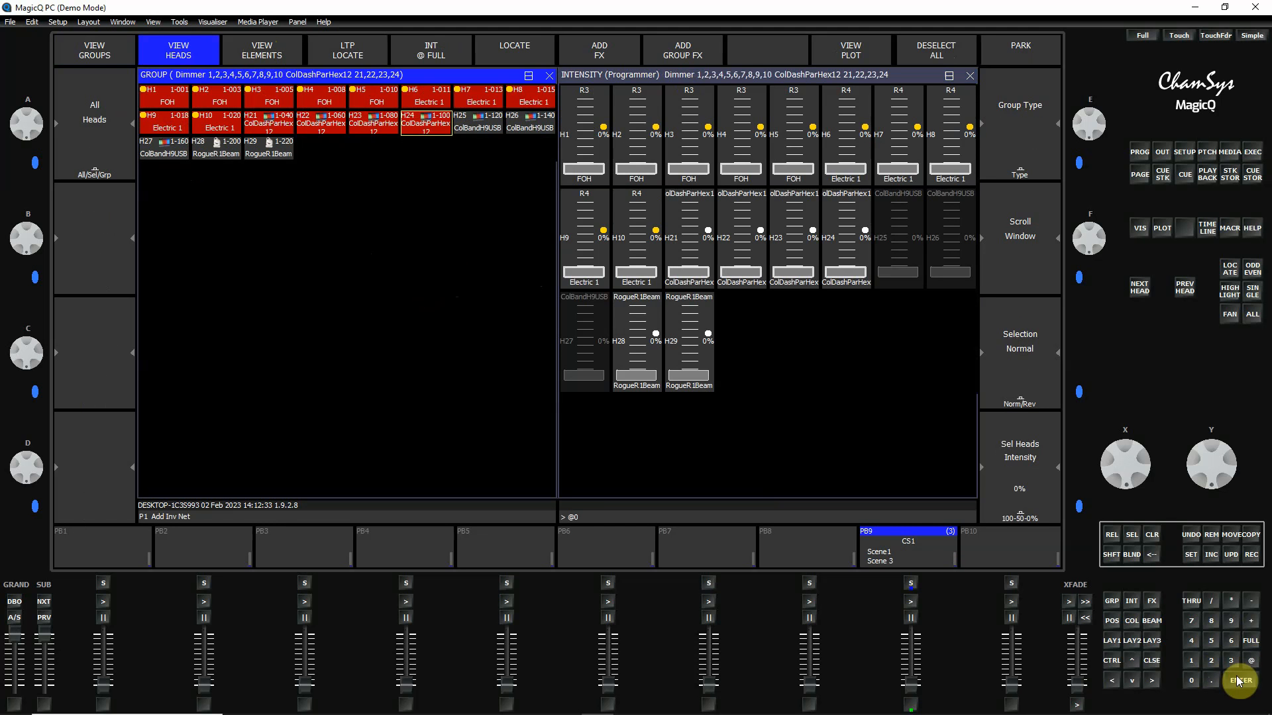
left_click(1240, 681)
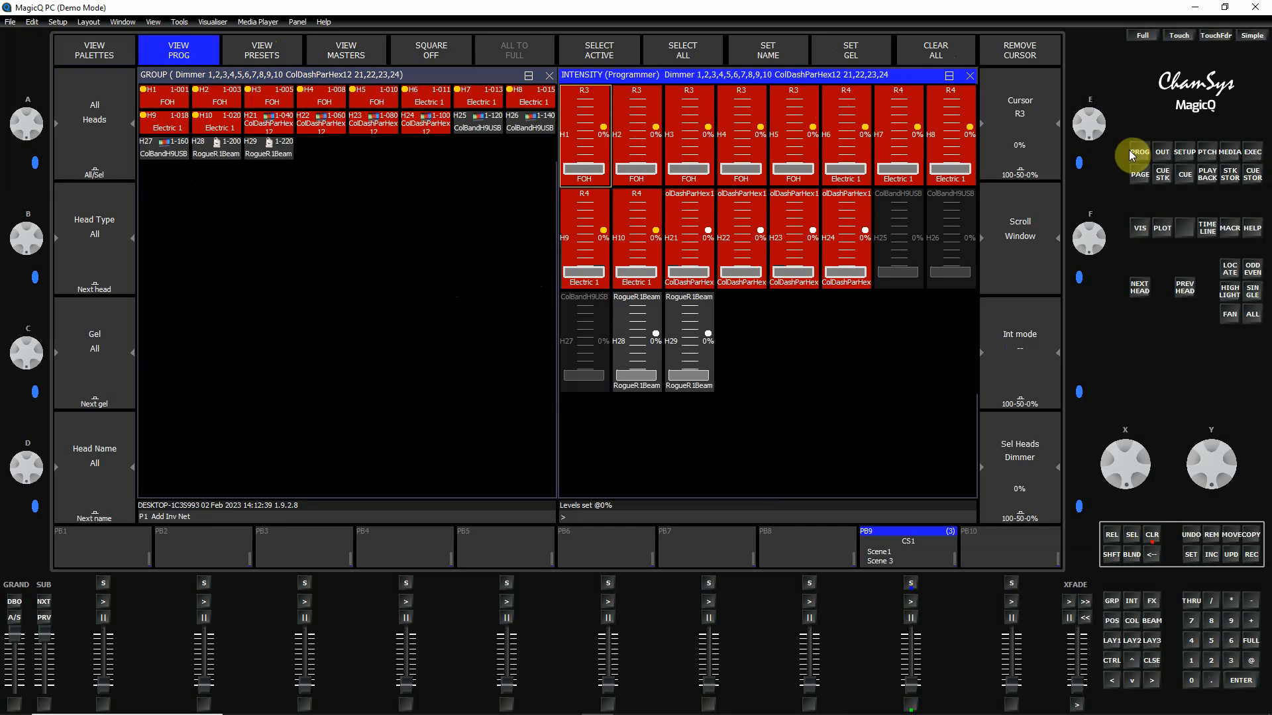
key("ctrl")
left_click(346, 50)
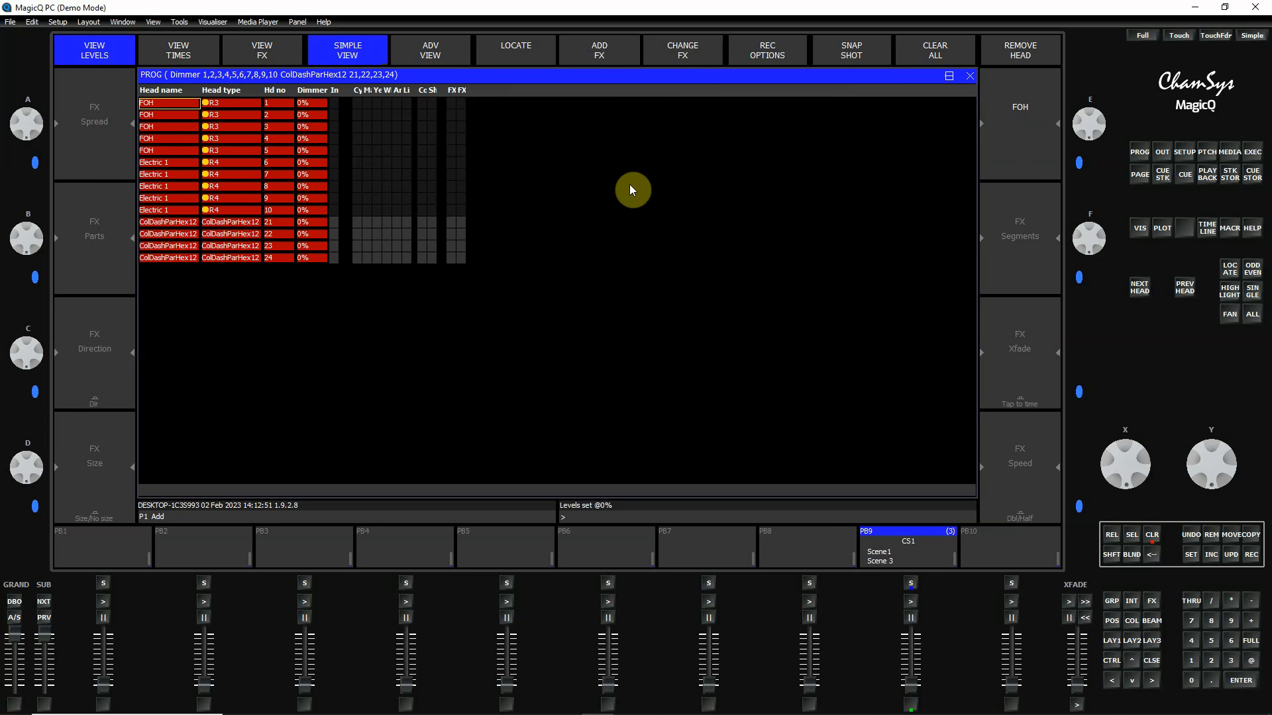
Return to the Intensity layout and select ColBandH9USB heads 25 to 27
key("ctrl")
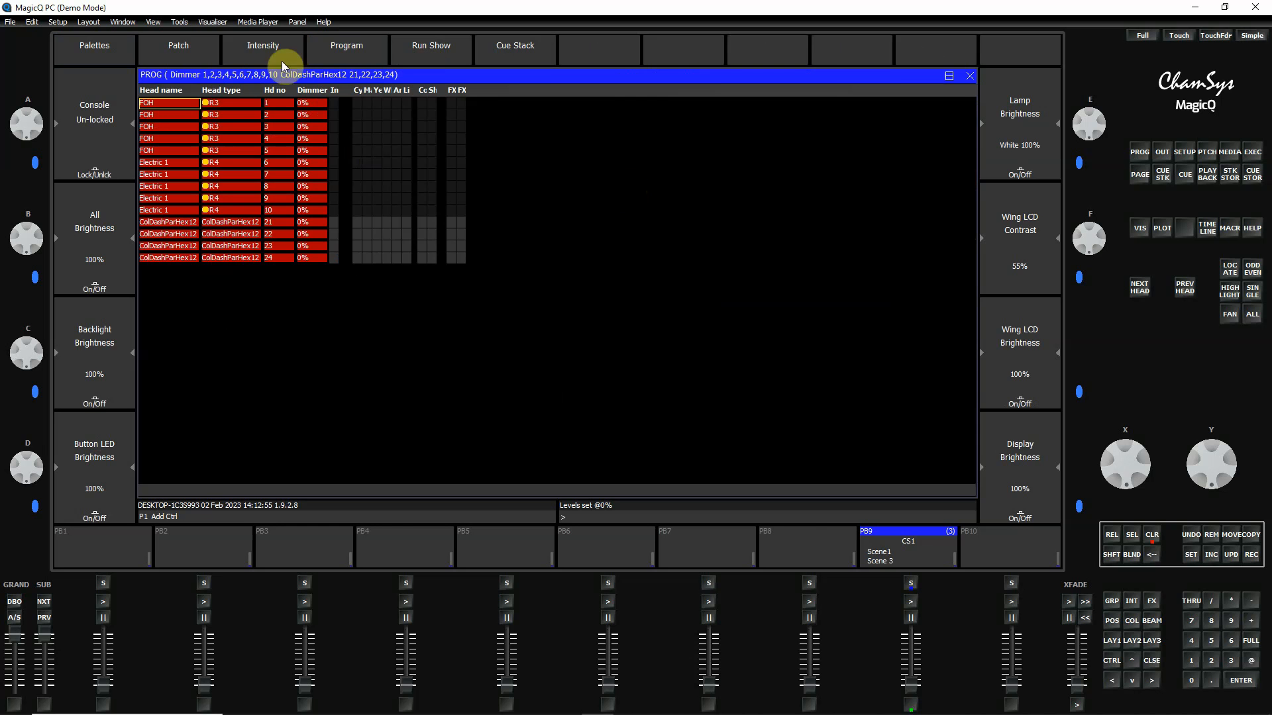
left_click(261, 51)
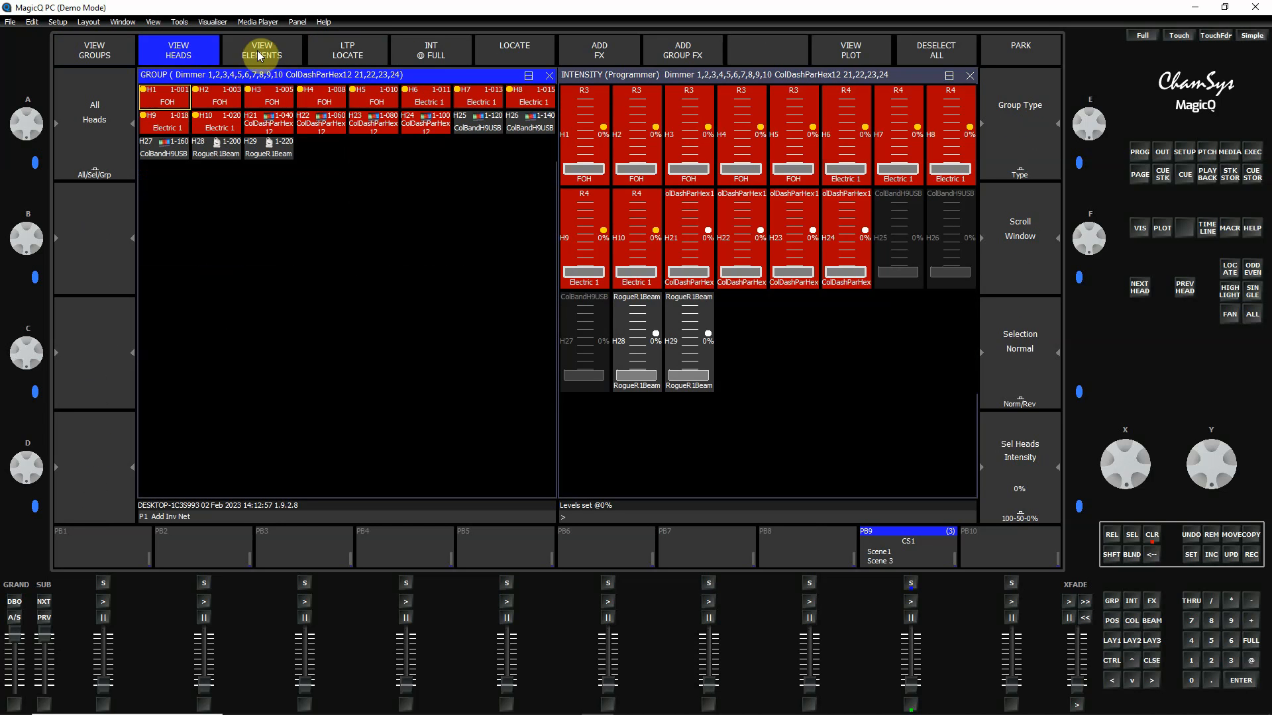
left_click(479, 122)
left_click(535, 130)
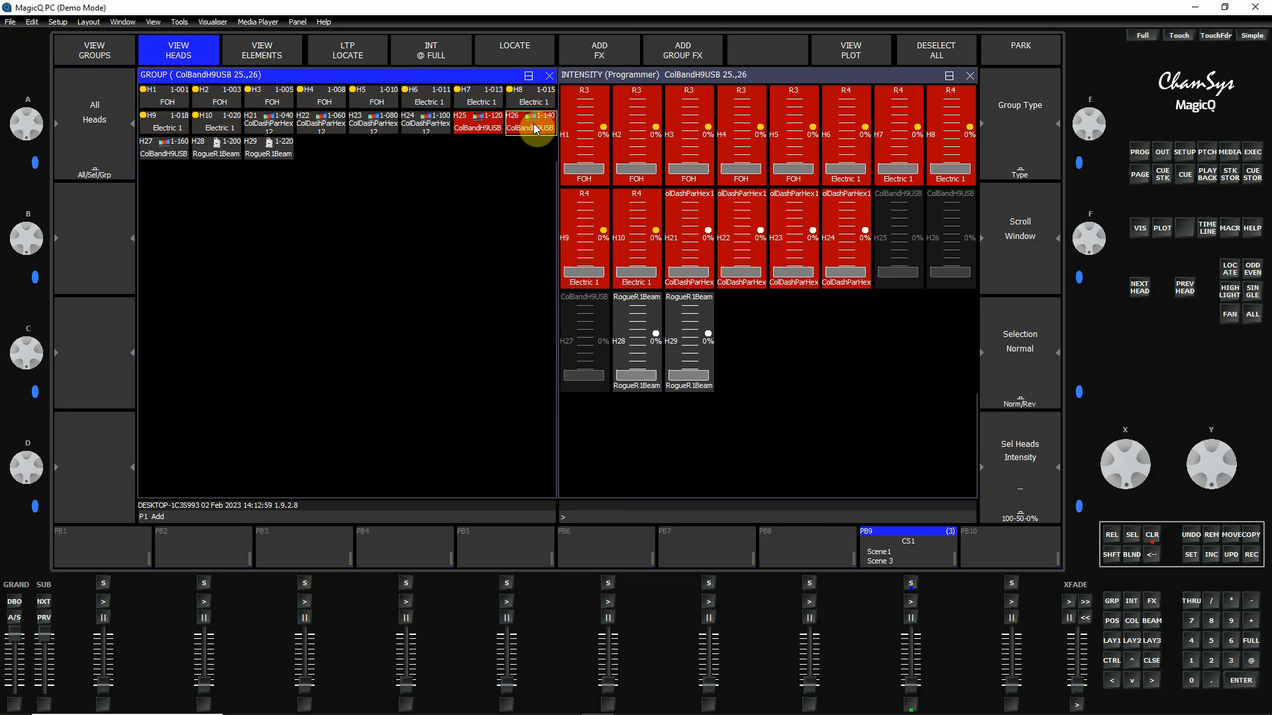
left_click(177, 154)
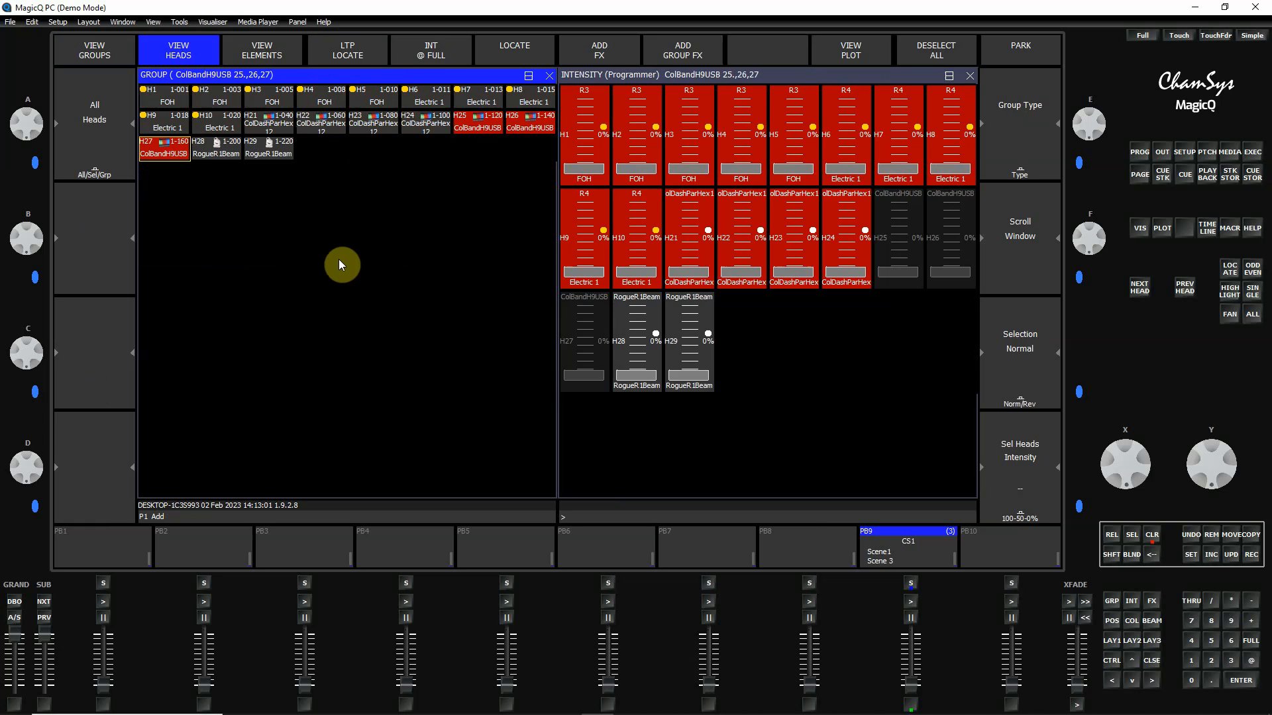
Bring up the Palettes layout and set Red and Green to 0% for ColBandH9USB heads 25 to 27
key("ctrl")
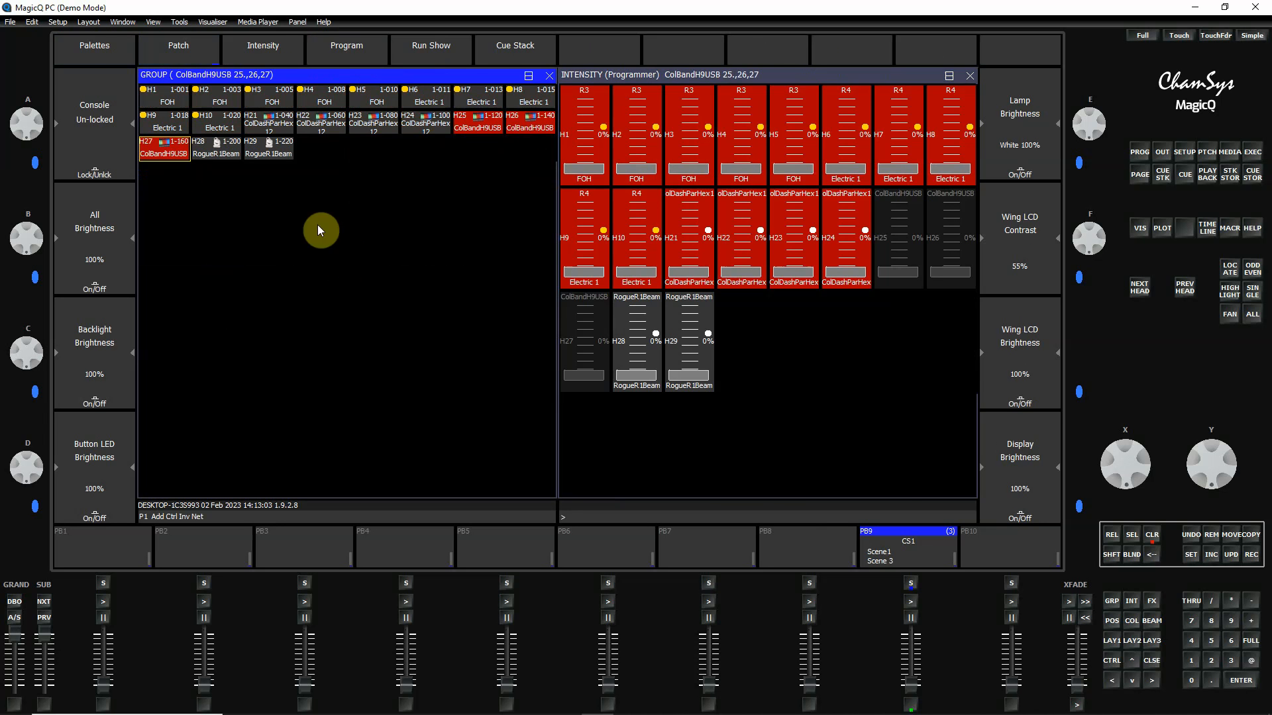
left_click(86, 46, "ctrl")
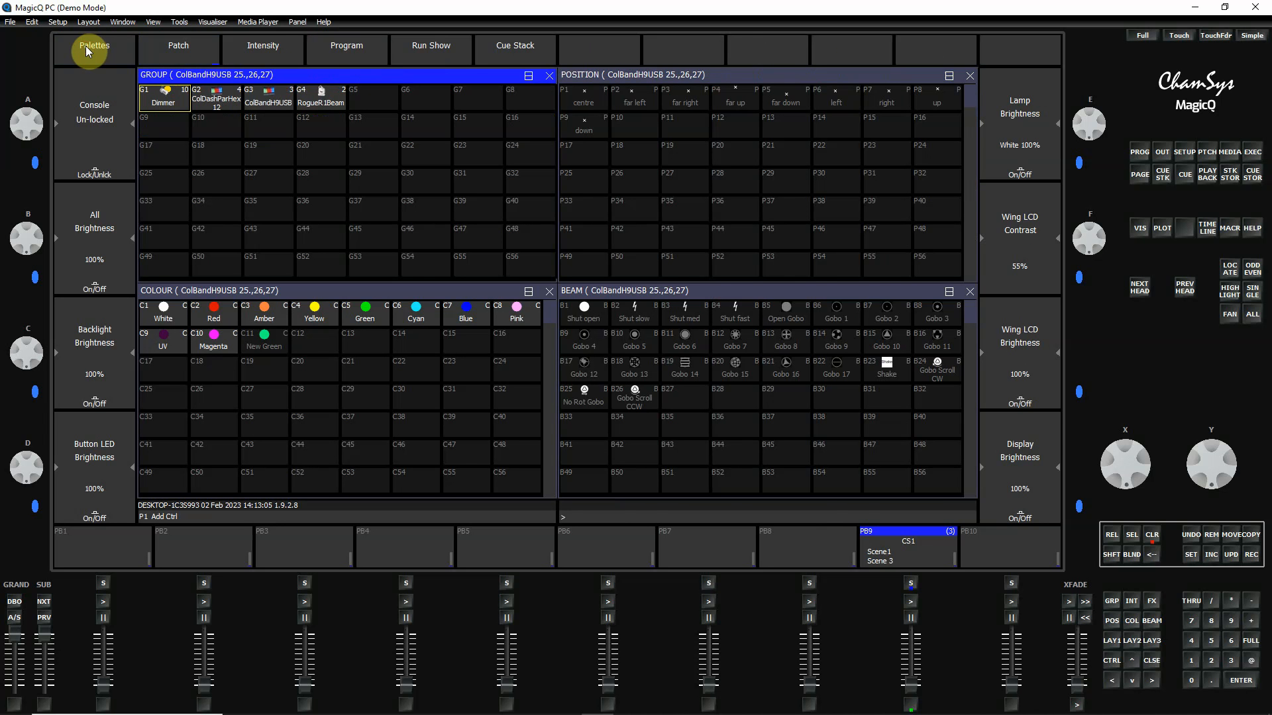
left_click(336, 313)
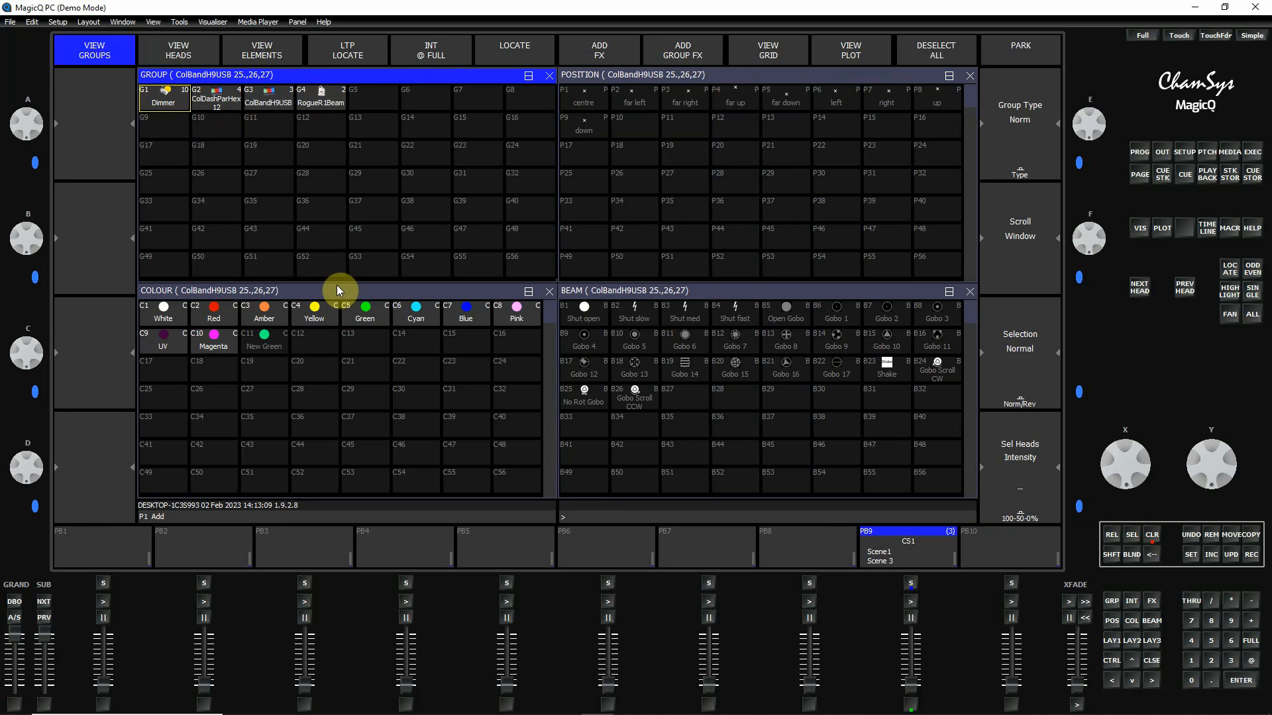
left_click(292, 294)
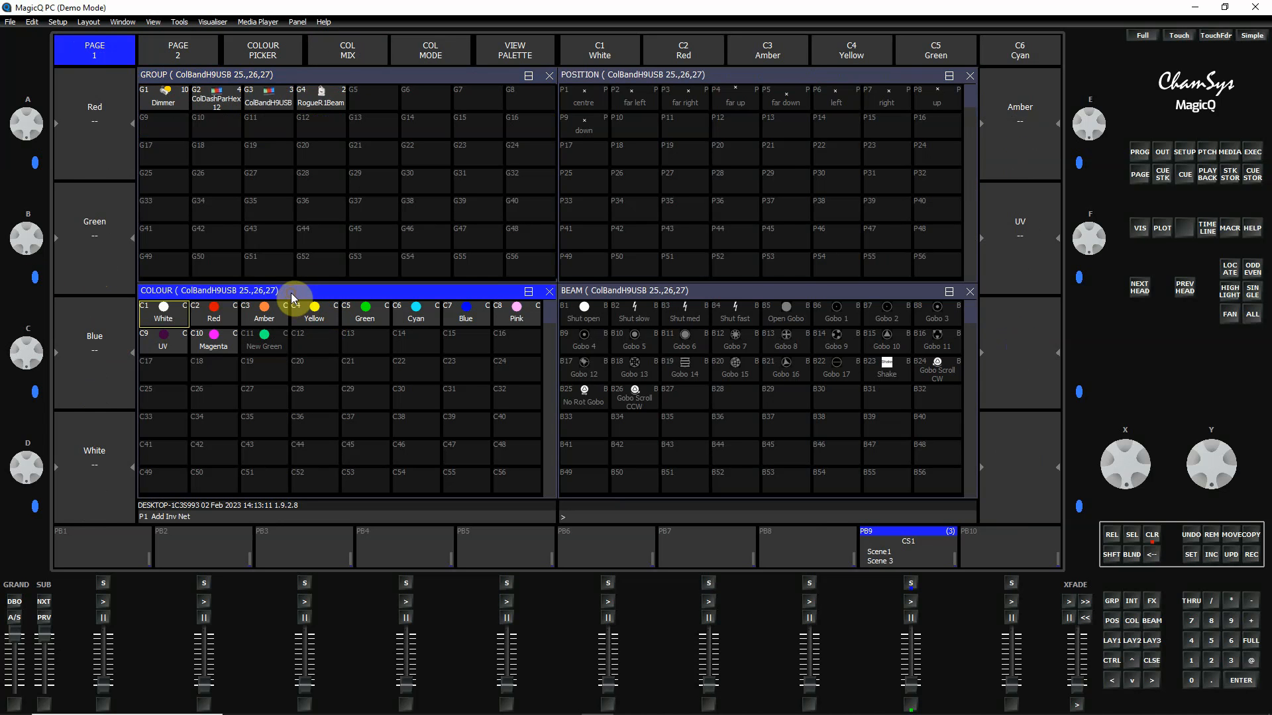
mouse_move(26, 124)
left_mouse_down()
mouse_move(25, 150)
mouse_move(20, 58)
left_mouse_up()
left_click(106, 274)
left_click(106, 275)
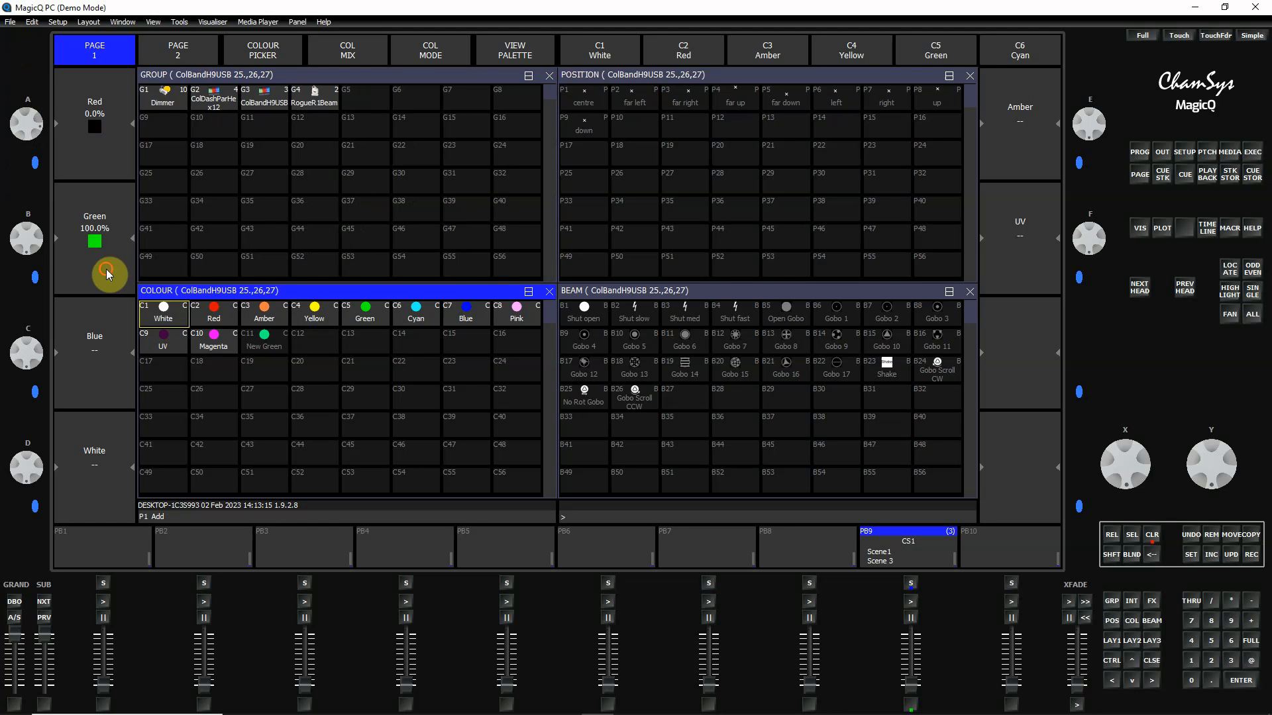
left_click(106, 274)
left_click(106, 275)
left_click(106, 275)
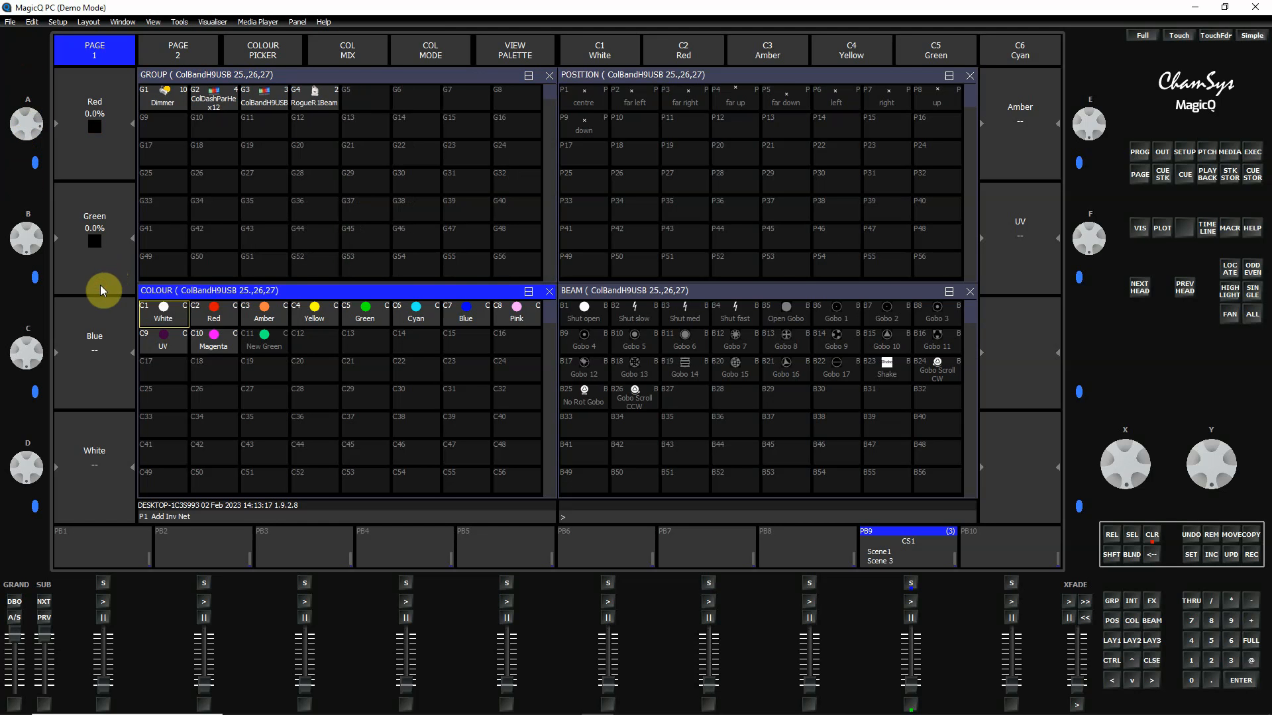
Set Blue and White to 0% for ColBandH9USB heads 25 to 27
left_click(108, 392)
left_click(108, 392)
left_click(107, 392)
left_click(98, 493)
left_click(97, 506)
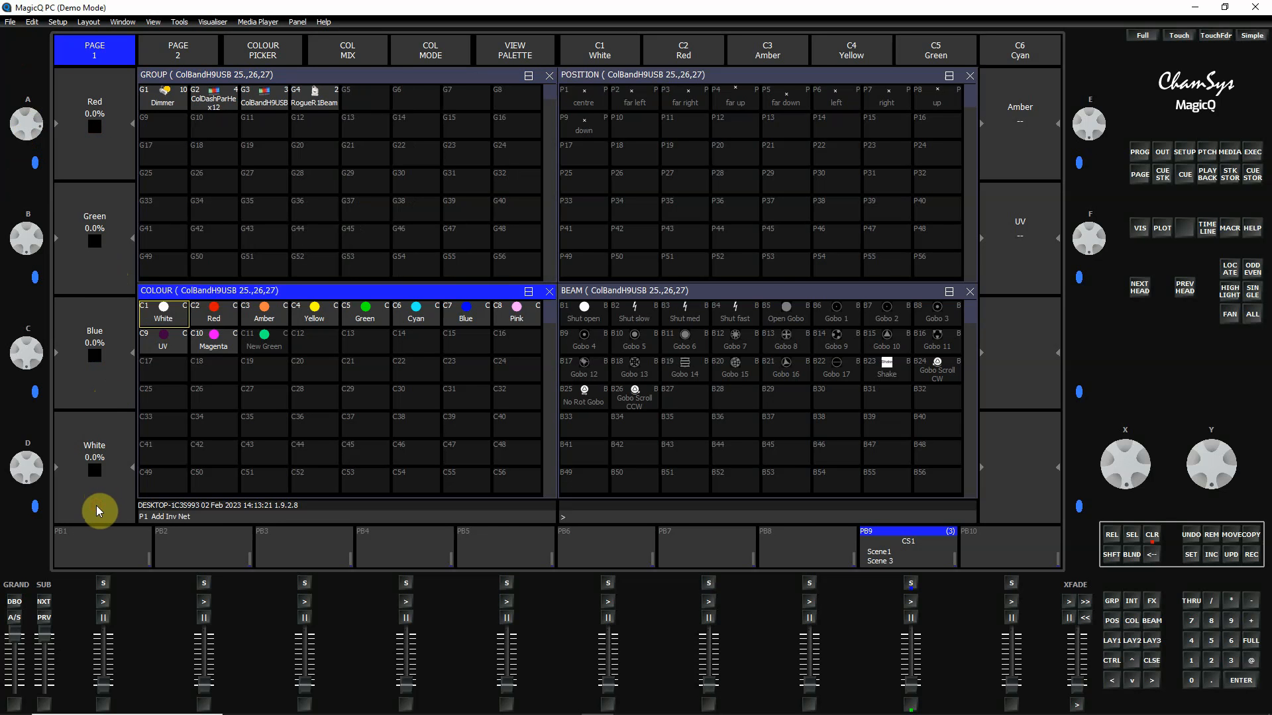
left_click(96, 506)
left_click(97, 506)
left_click(97, 506)
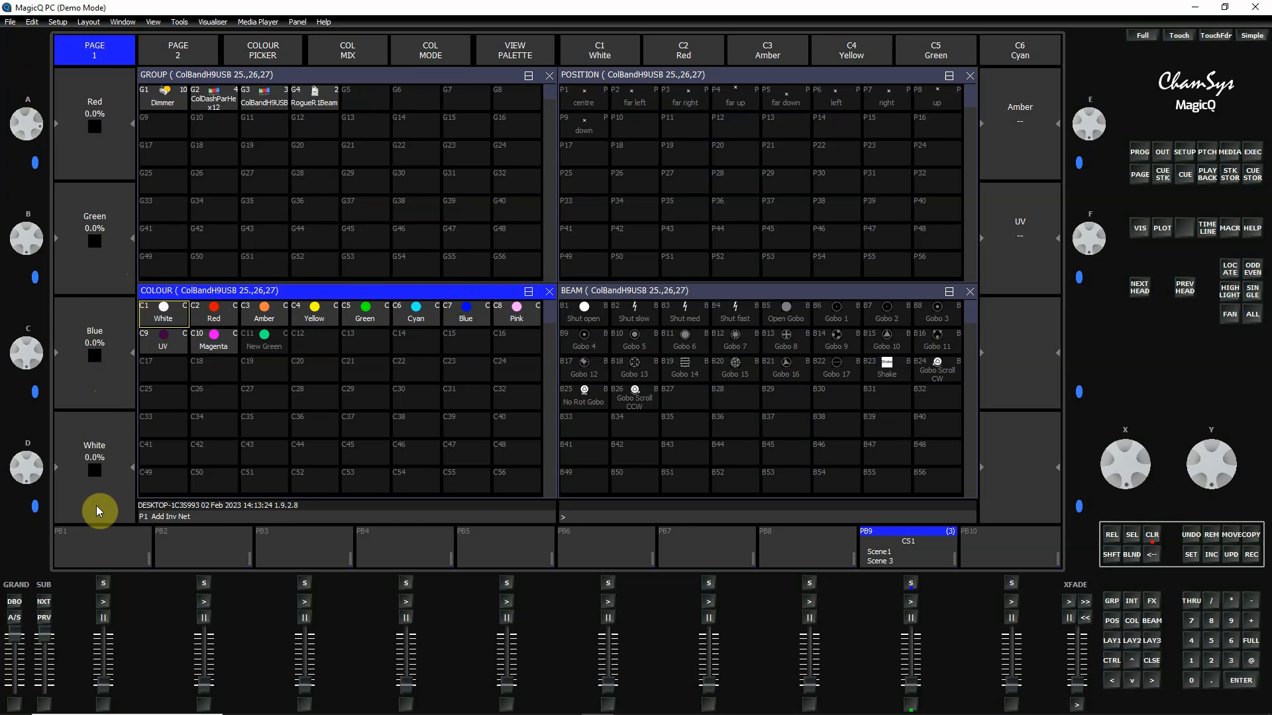
Set Amber and UV to 0% for ColBandH9USB heads 25 to 27
left_click(1017, 158)
left_click(1012, 163)
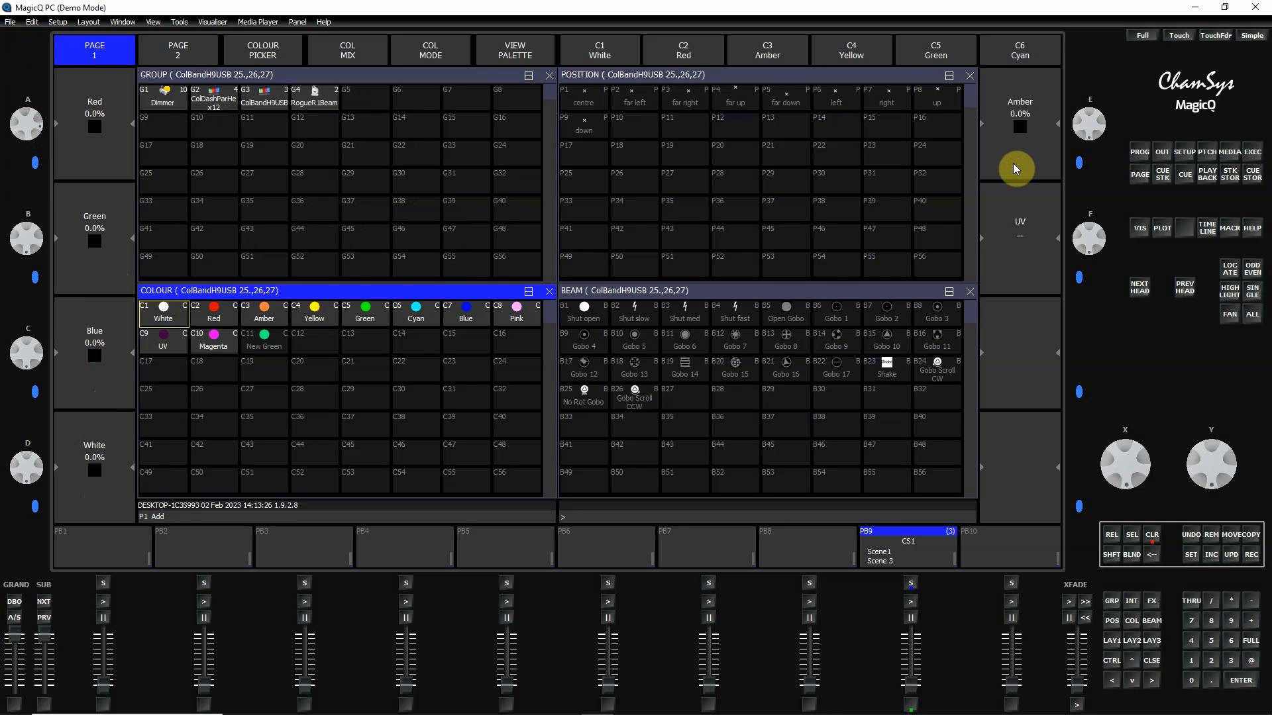
left_click(1022, 274)
left_click(1021, 275)
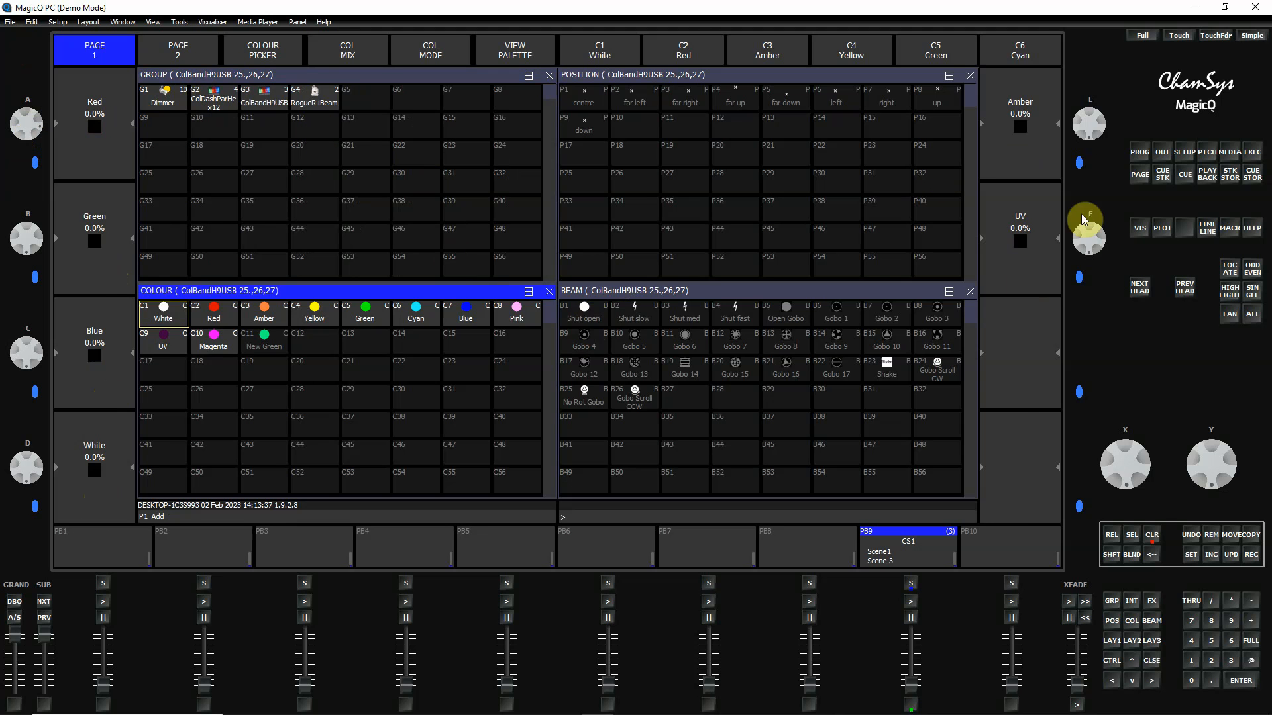
Check the look in the Program layout, record it as the fourth cue on PB9 and clear the programmer
key("ctrl")
left_click(345, 53)
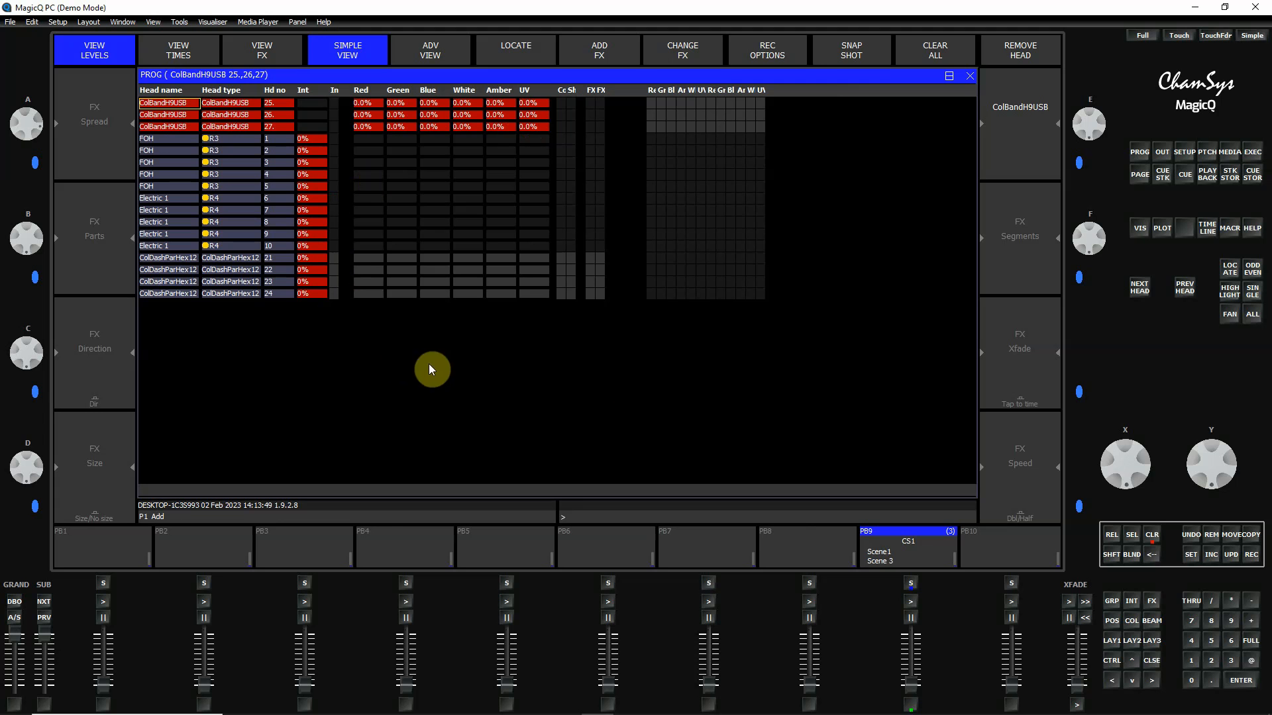
left_click(1251, 555)
left_click(936, 548)
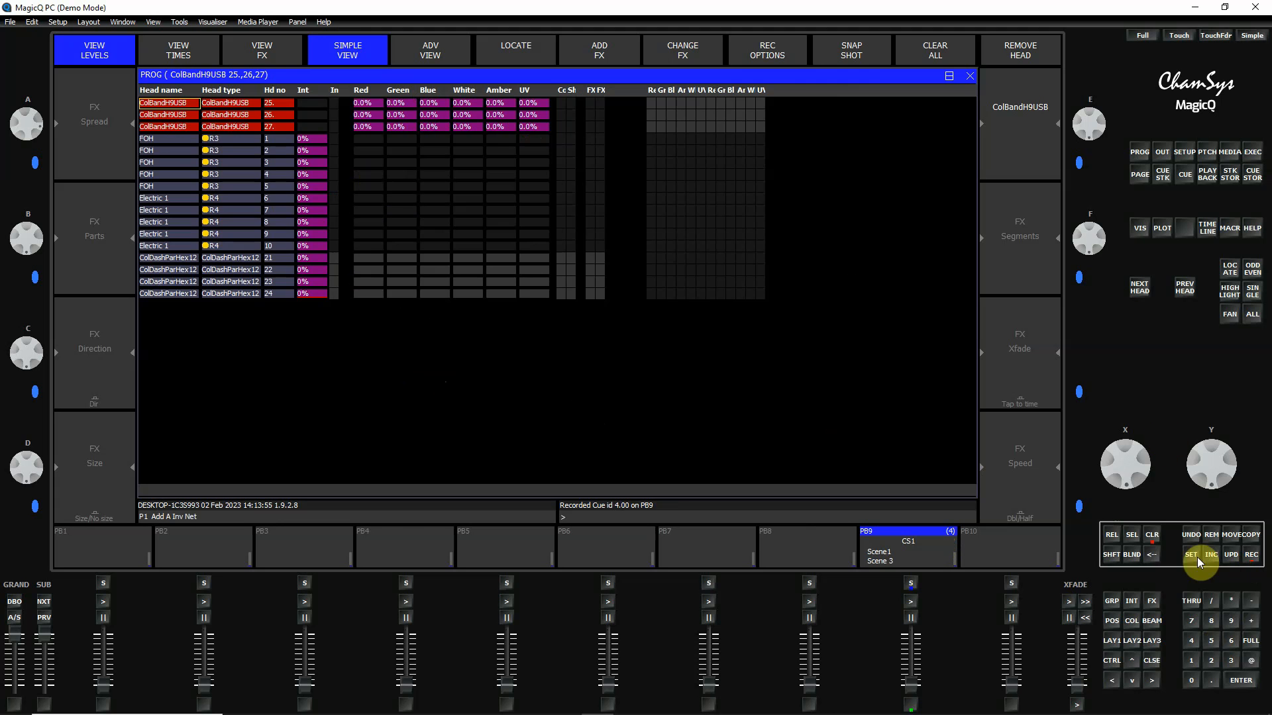
left_click(1152, 535)
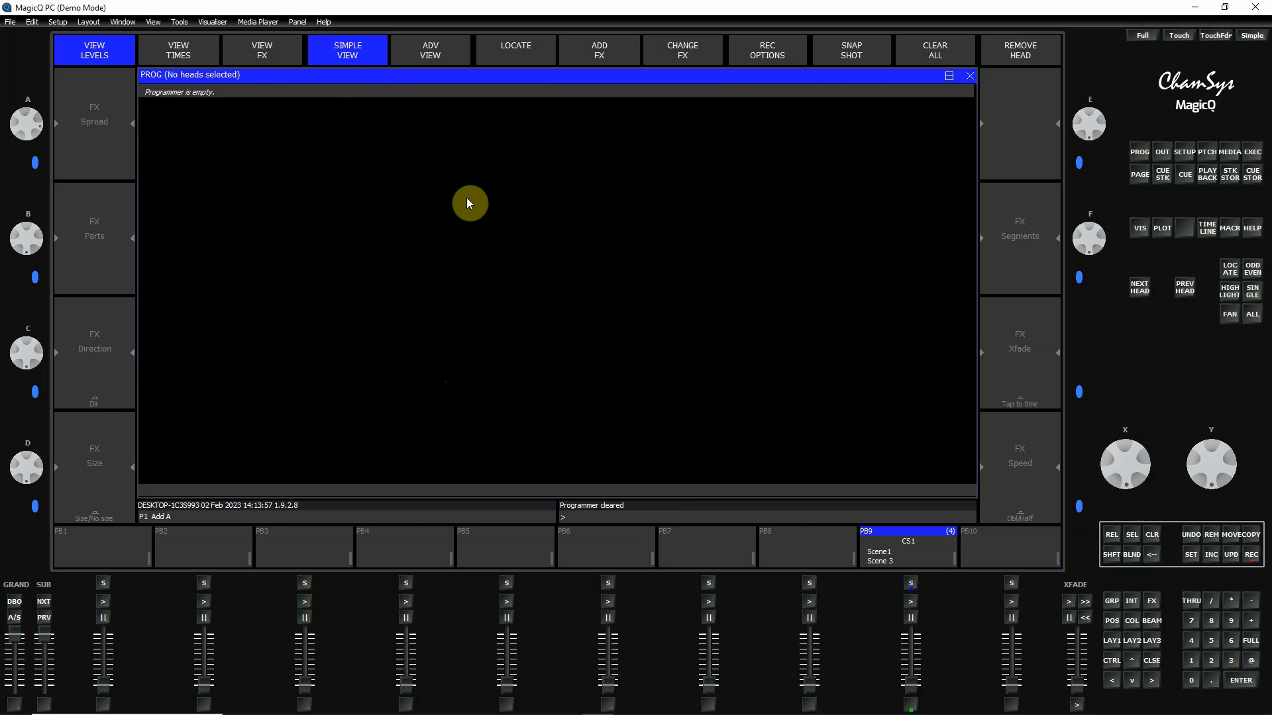
Enter the cue text "Blackout" for cue 4 in the Cue Stack layout
key("ctrl")
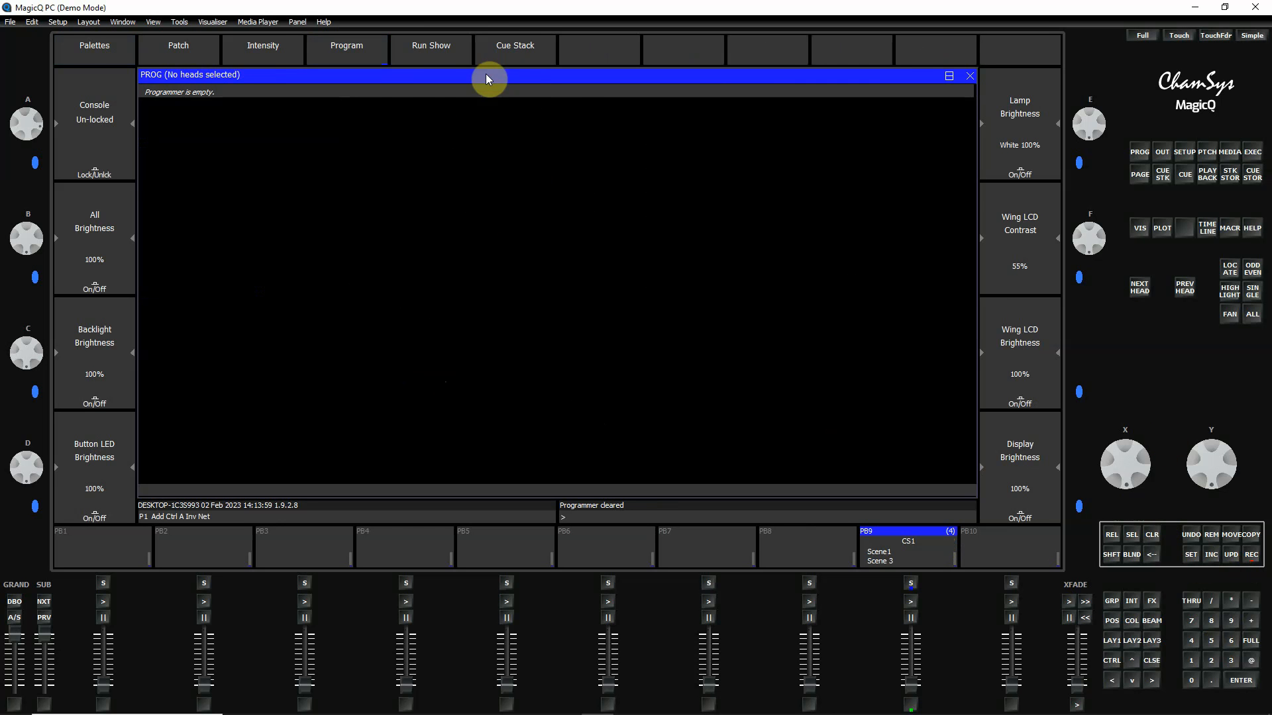
left_click(507, 44)
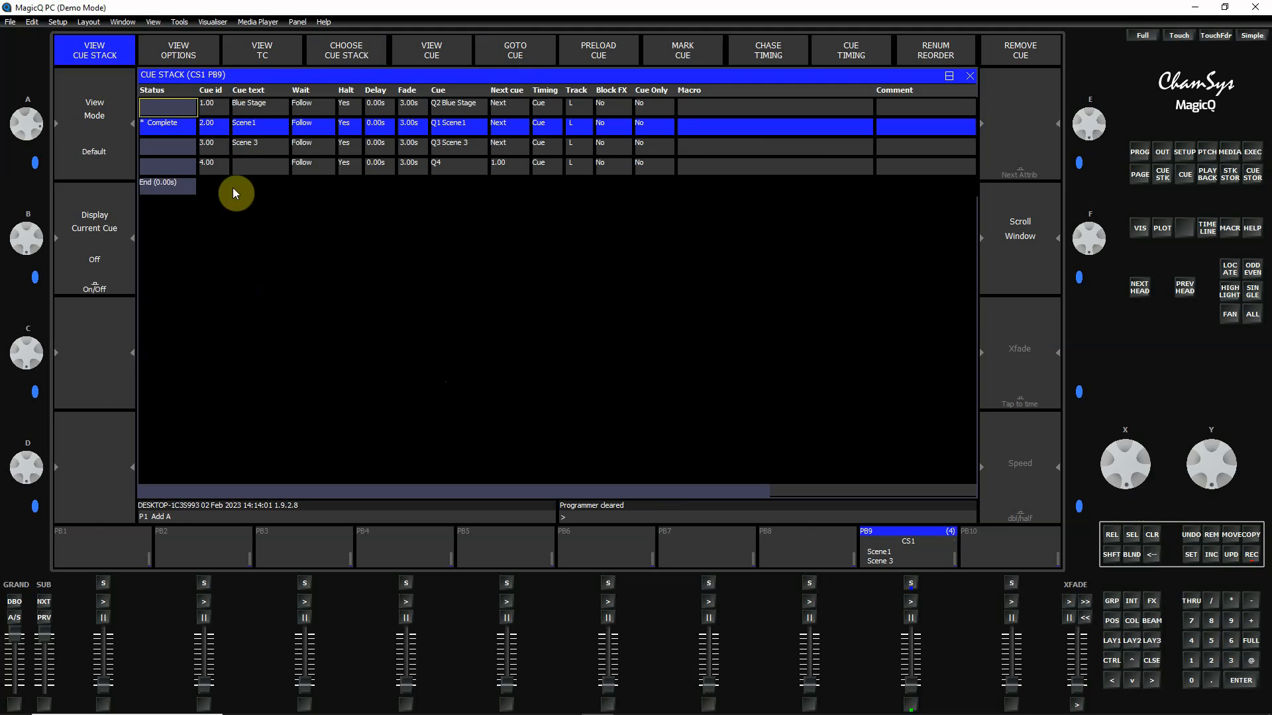
left_click(259, 171)
left_click(263, 169)
key("shift")
type("Blackout")
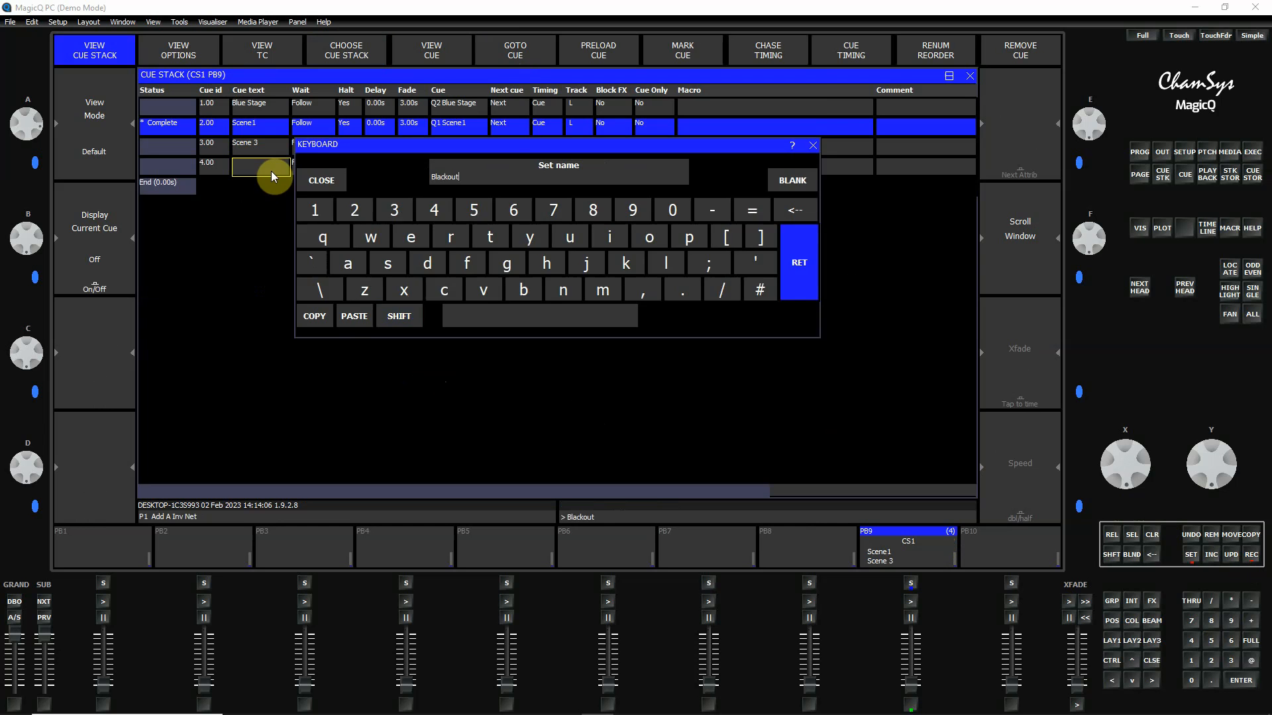
key("Return")
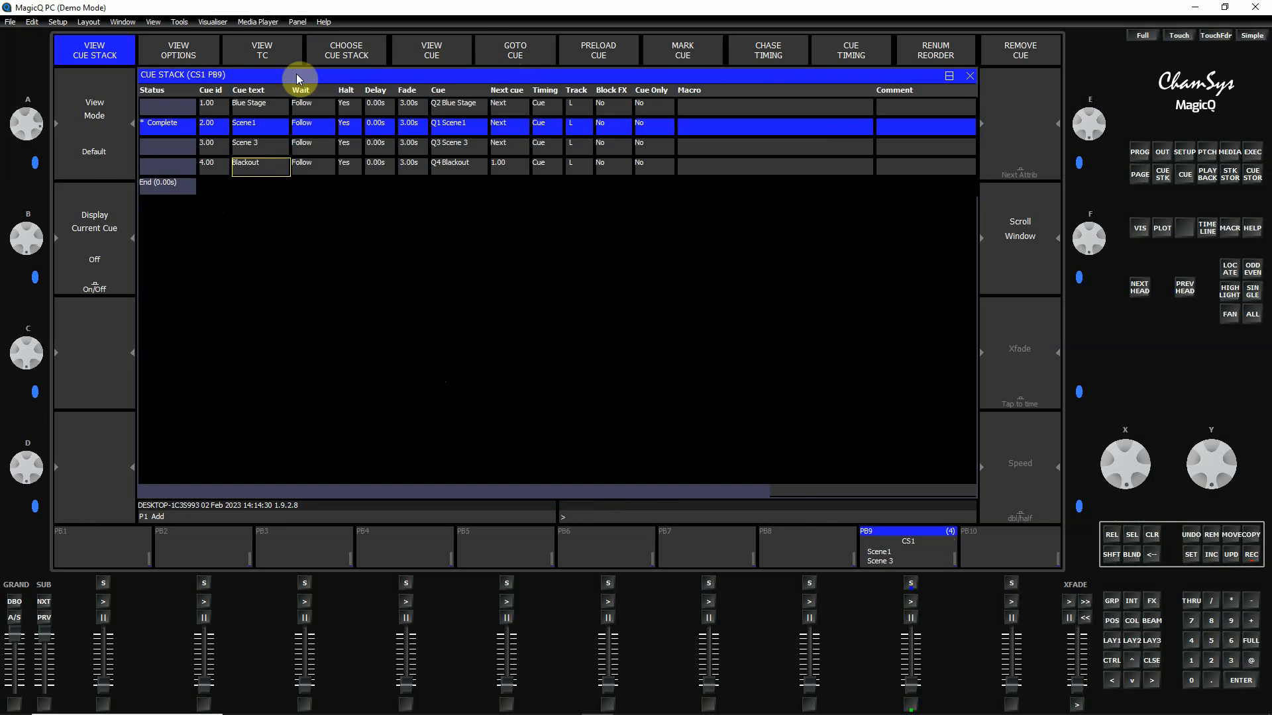
Select dimmers 1 to 10 in the Intensity layout and set them to 70%
left_click(269, 58, "ctrl")
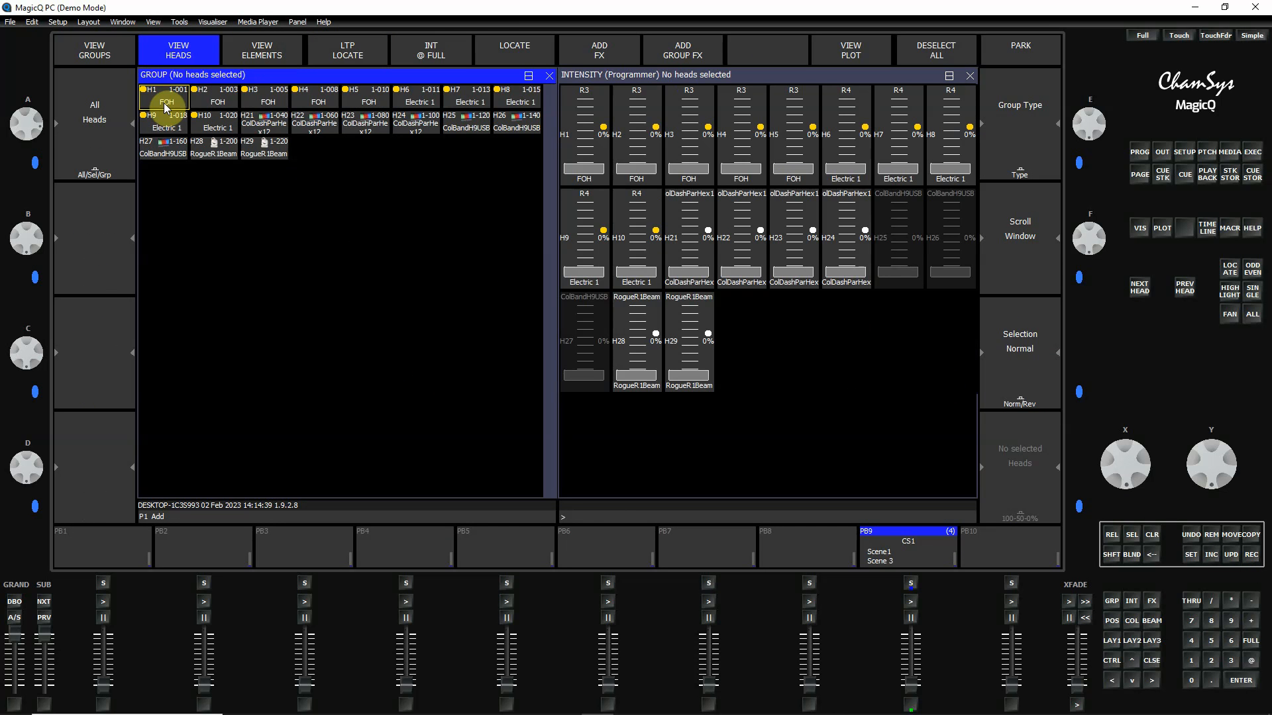
mouse_move(166, 108)
left_mouse_down()
mouse_move(439, 96)
mouse_move(493, 108)
mouse_move(162, 133)
mouse_move(215, 126)
mouse_move(837, 233)
mouse_move(889, 486)
left_mouse_up()
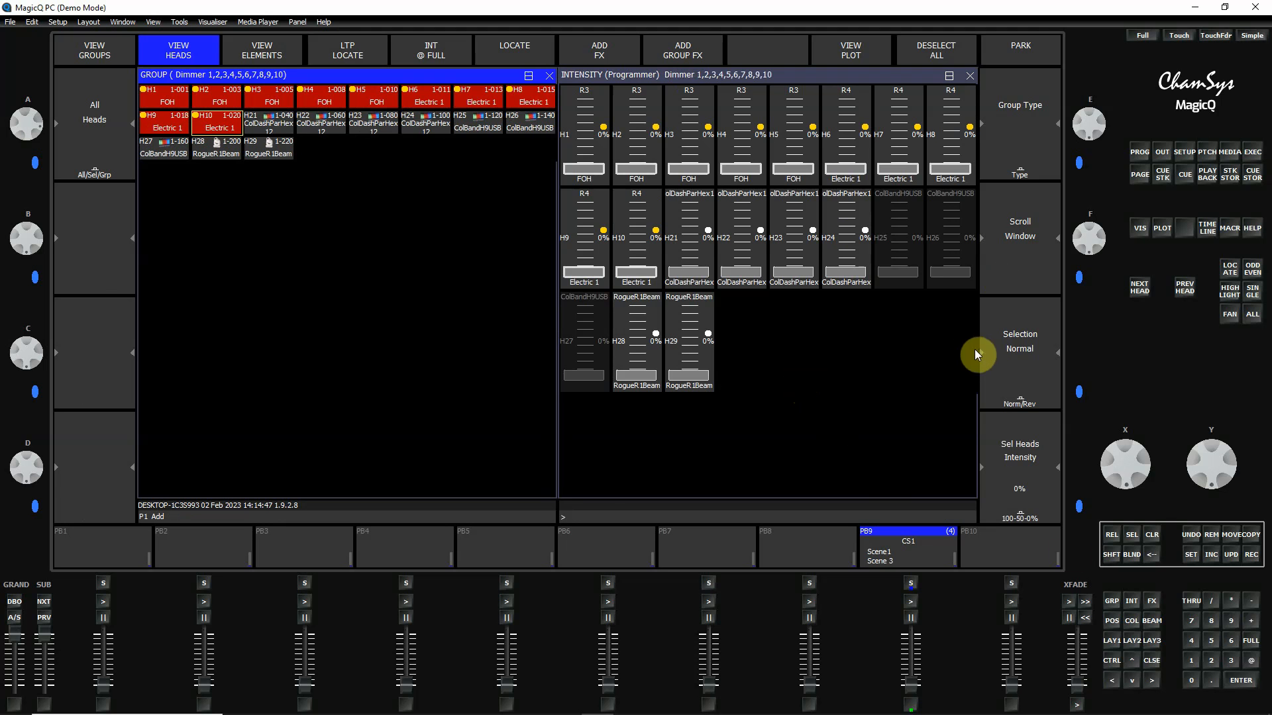
left_click(1250, 660)
left_click(1191, 621)
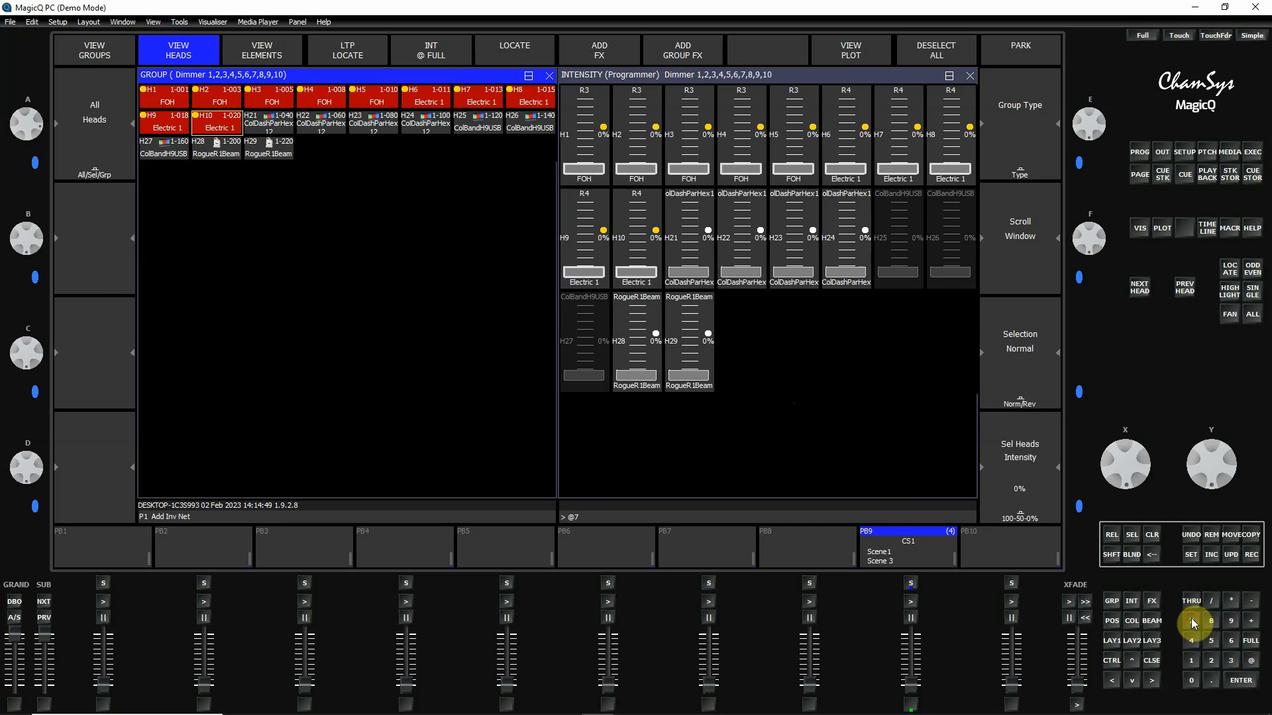
left_click(1236, 680)
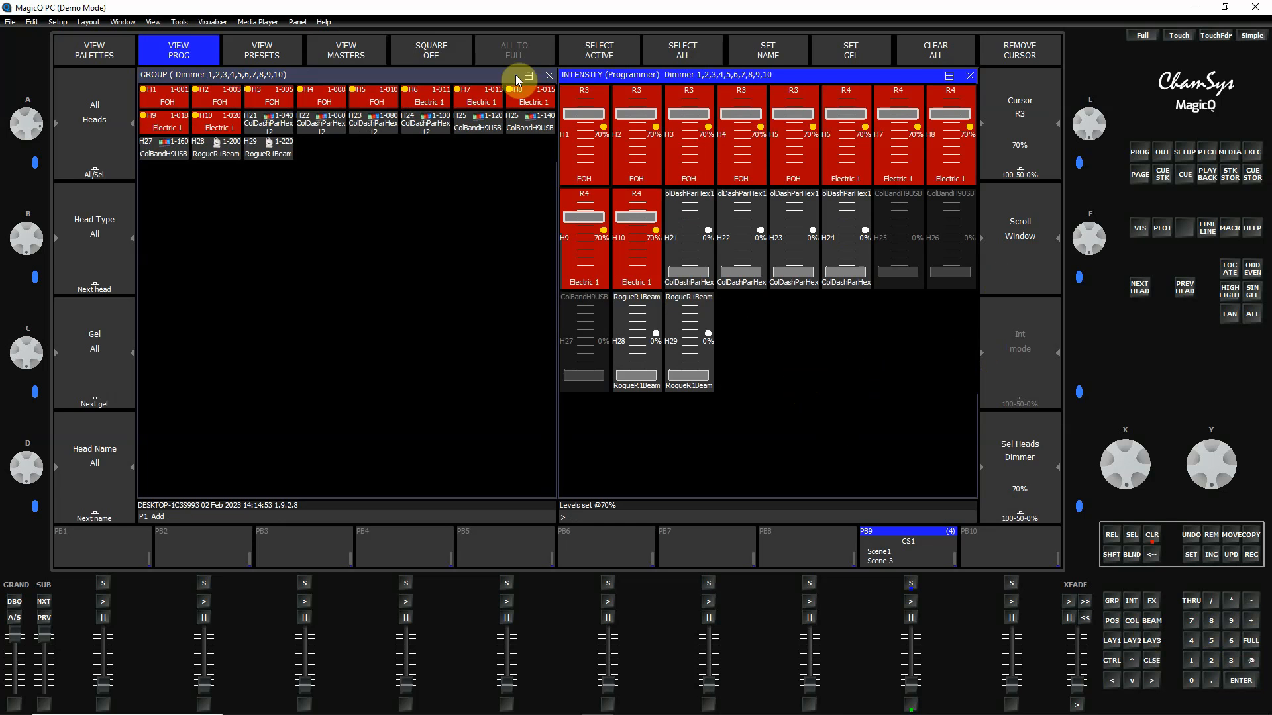
left_click_drag(267, 126, 443, 126)
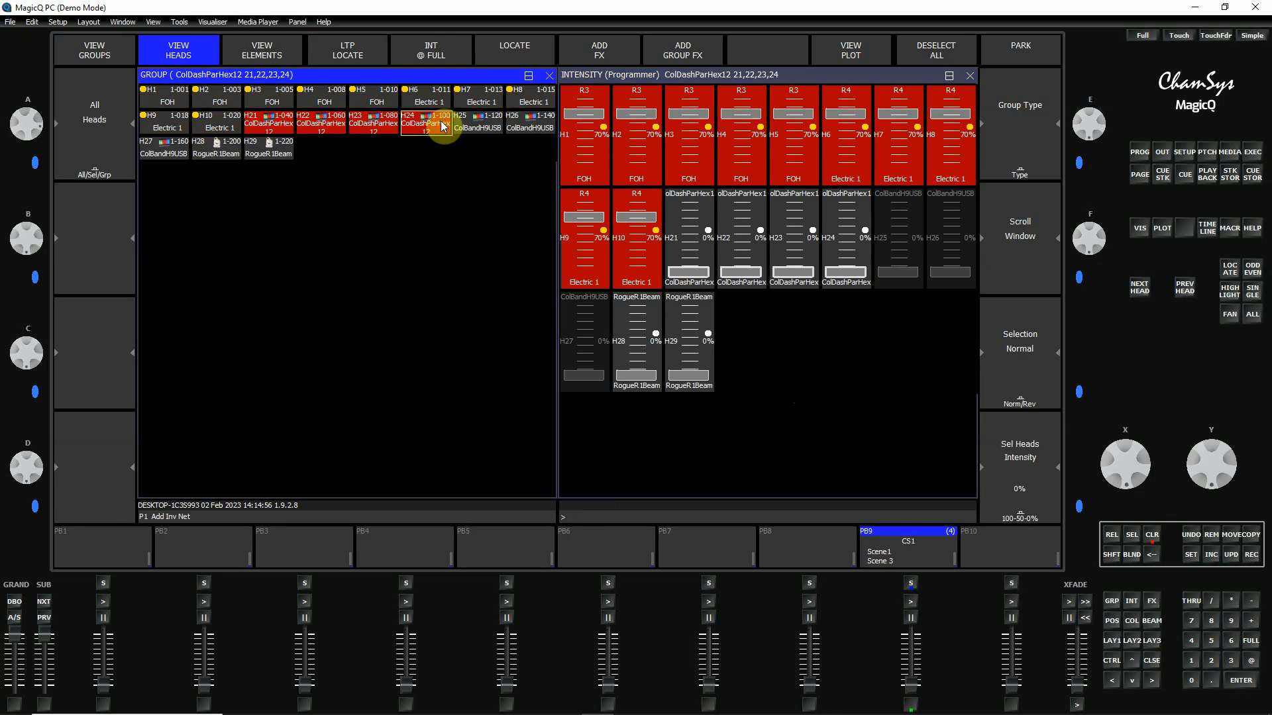
left_click(1250, 660)
left_click(1250, 641)
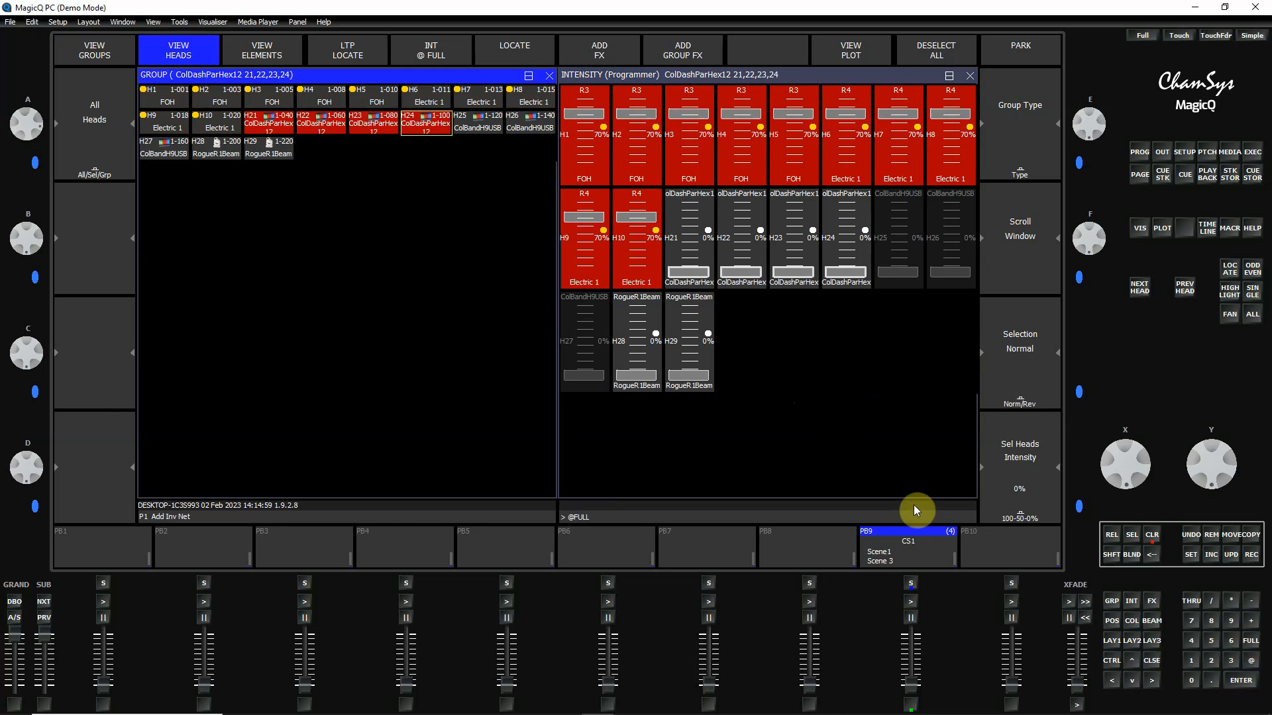
Apply the Salmon gel from the colour picker to ColDashParHex12 heads 21 to 24
key("ctrl")
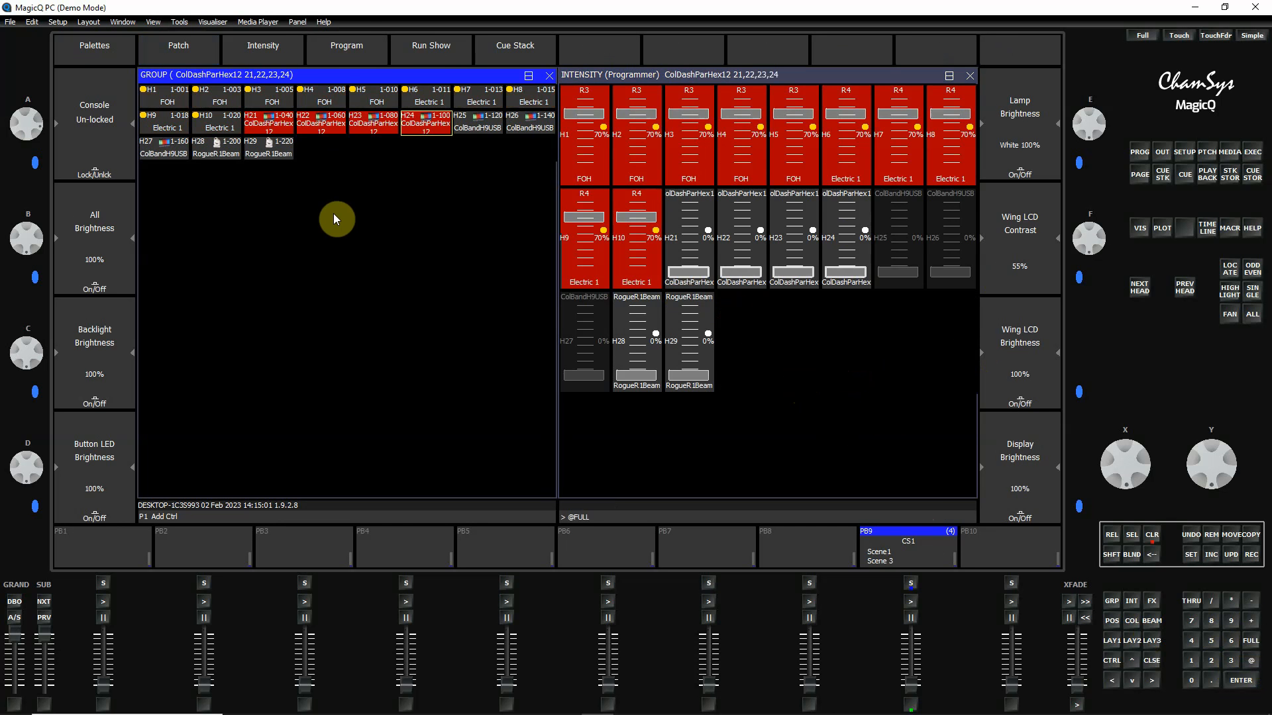
left_click(60, 44)
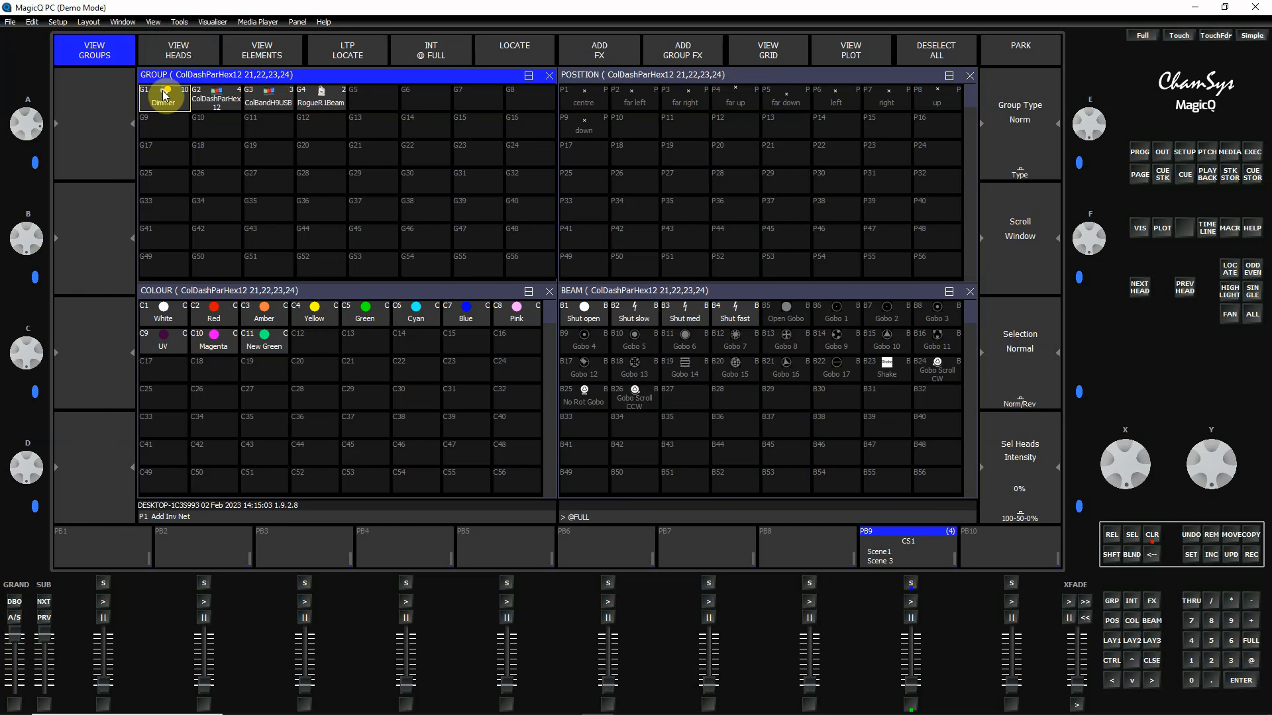
left_click(333, 290)
left_click(277, 57)
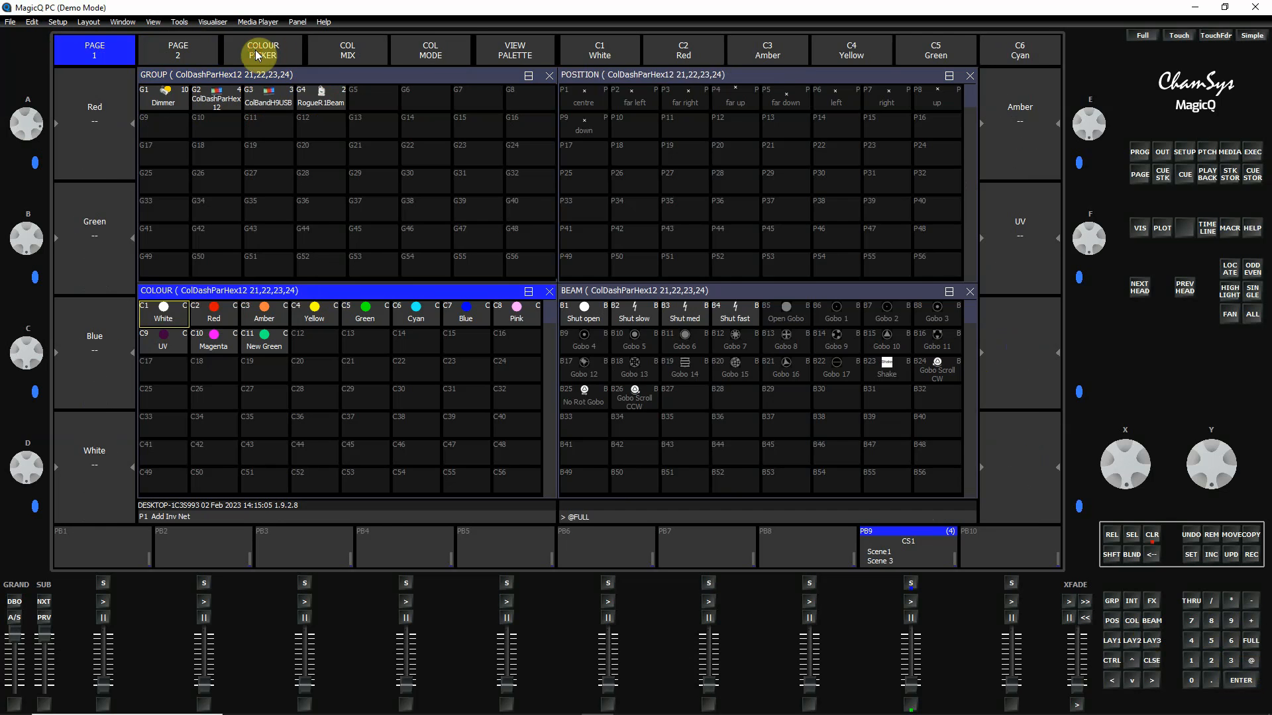
left_click(178, 48)
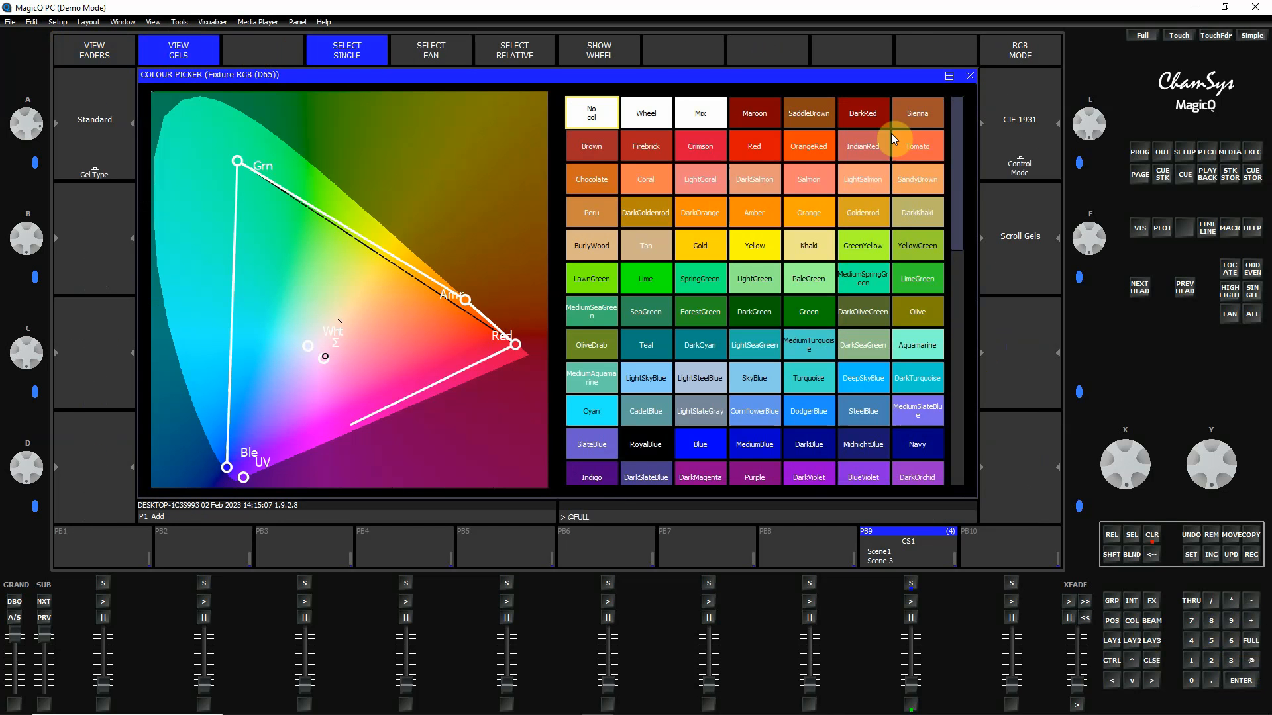
left_click(807, 183)
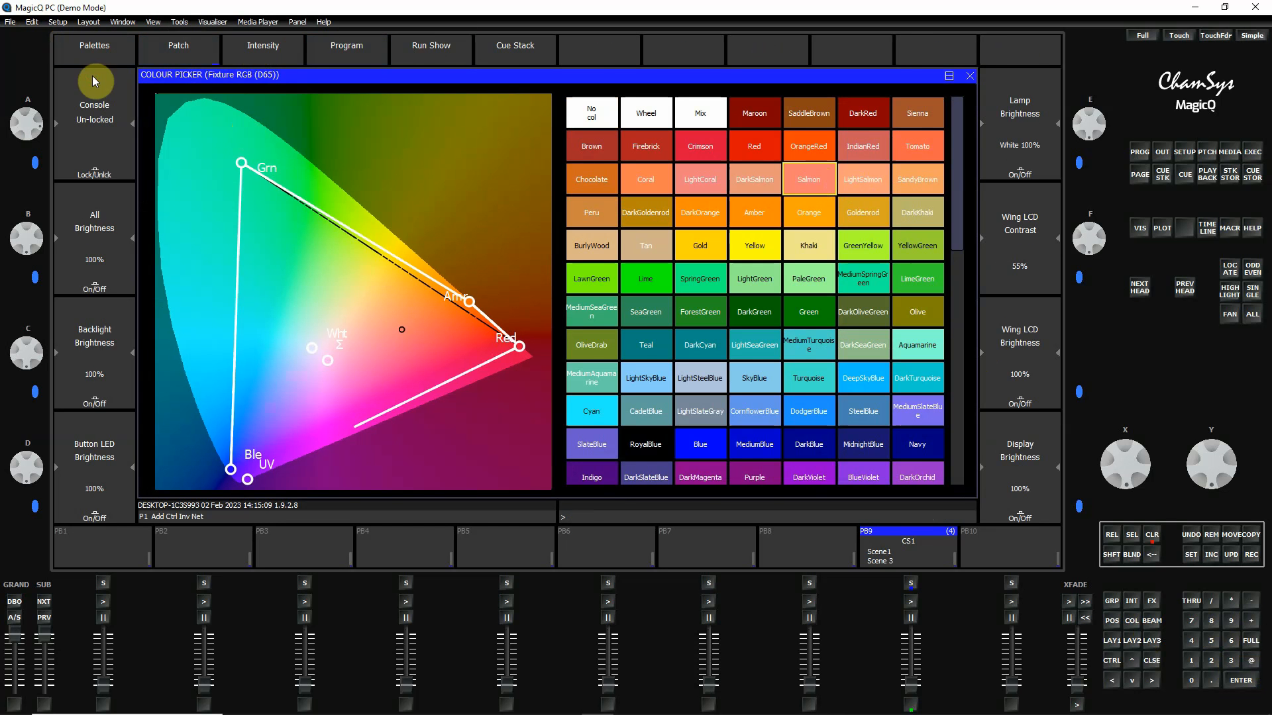
Return to the Palettes layout and apply the Shut open beam palette to ColDashParHex12 heads 21 to 24
left_click(85, 53)
left_click(576, 315)
left_click(583, 311)
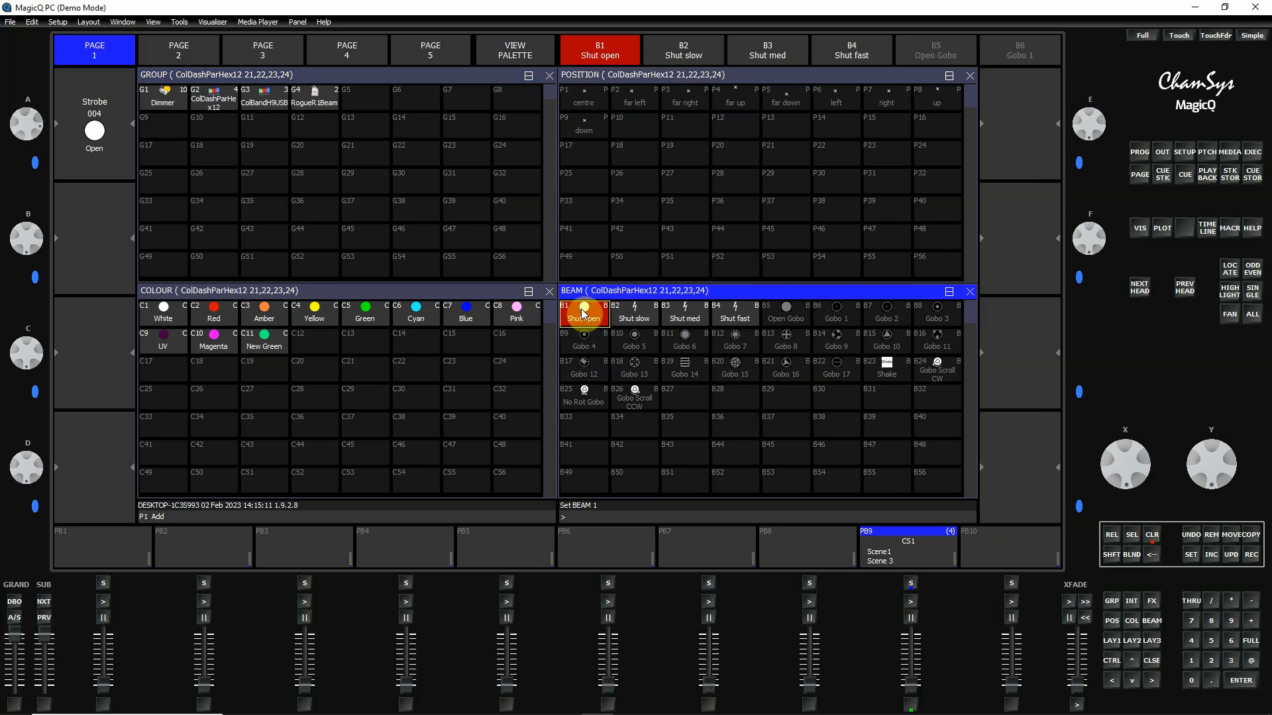
Show individual heads in the Group window and select ColBandH9USB heads 25 to 27
left_click(216, 73)
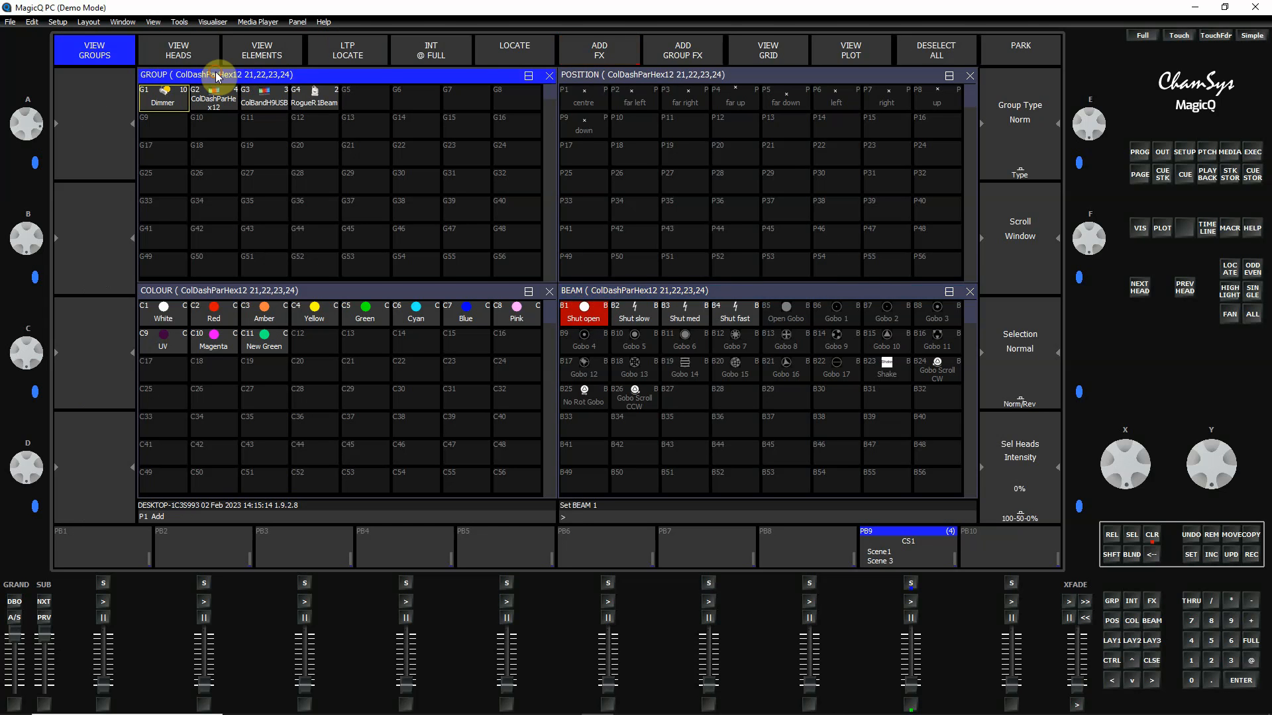
left_click(180, 51)
left_click(471, 137)
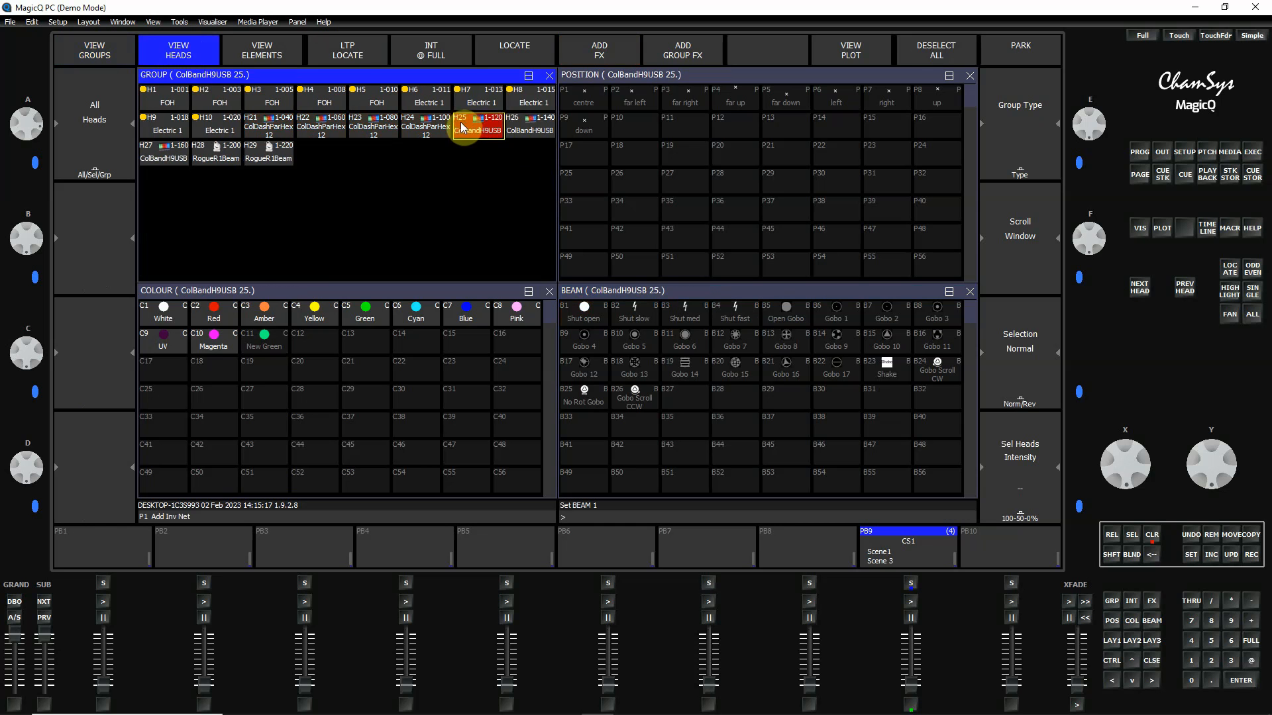
left_click(535, 131)
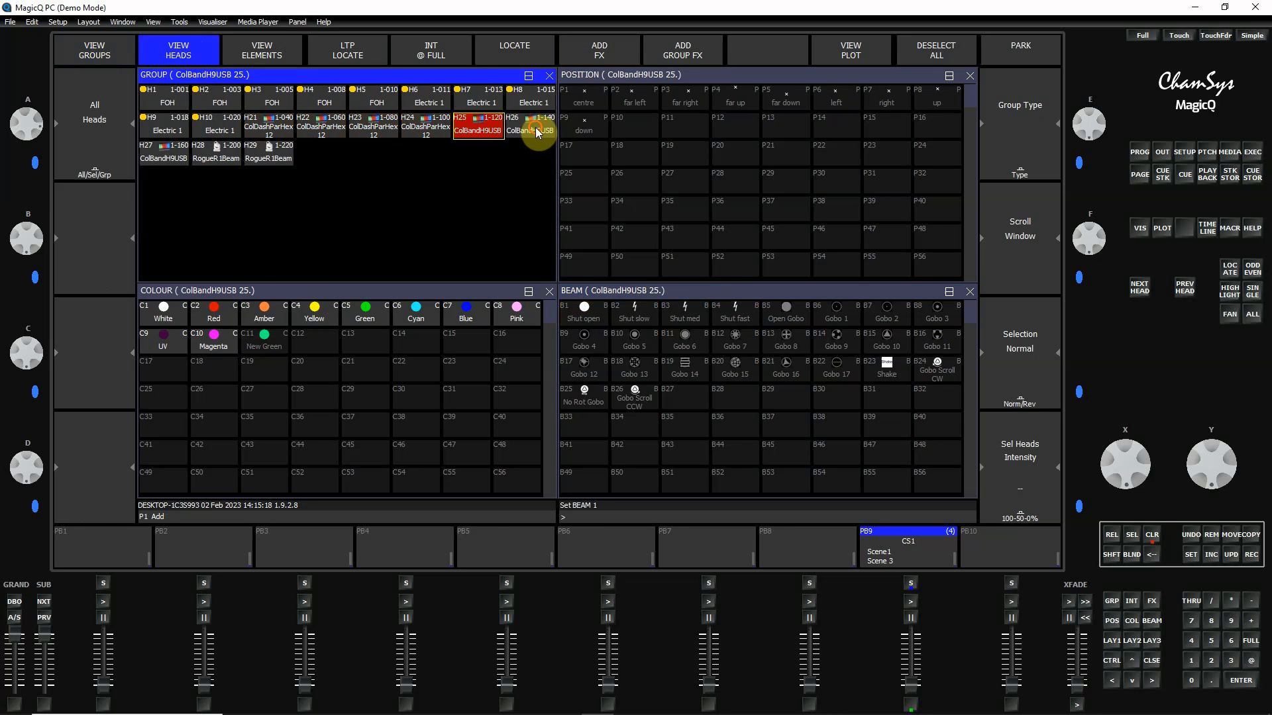
left_click(168, 157)
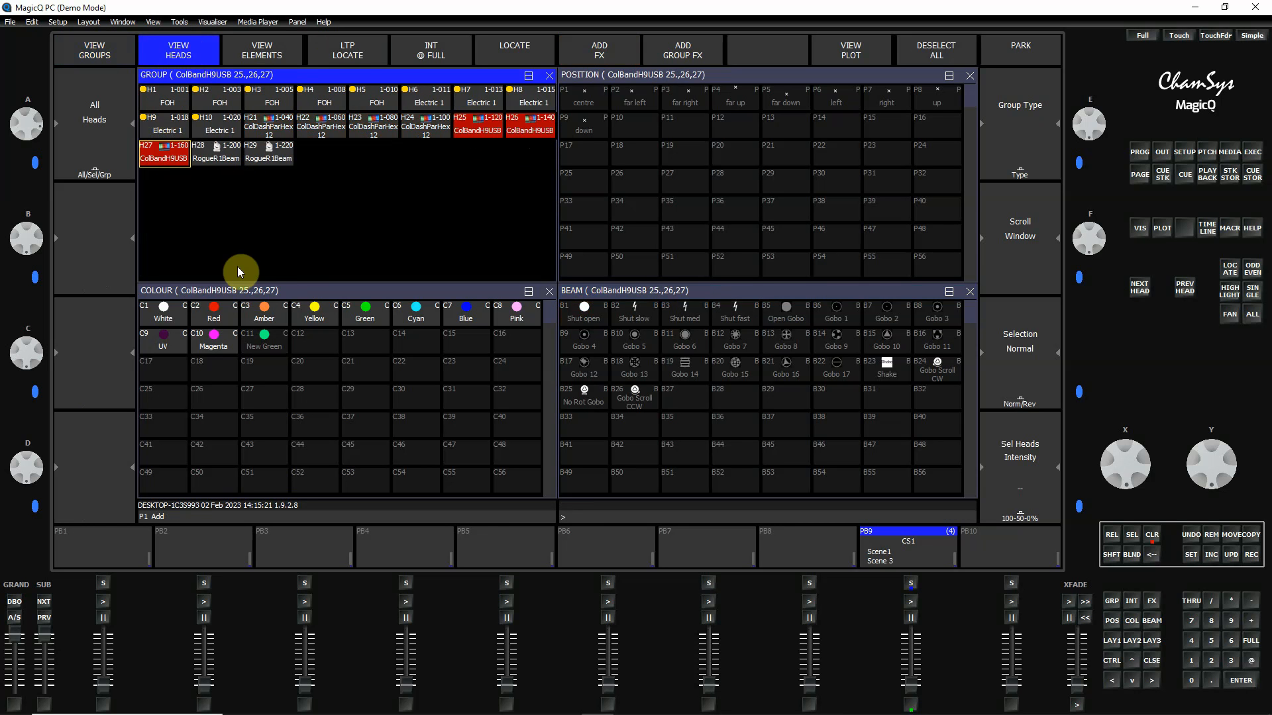
Apply the Salmon gel from the colour picker to ColBandH9USB heads 25 to 27
left_click(265, 292)
left_click(159, 130)
left_click(260, 49)
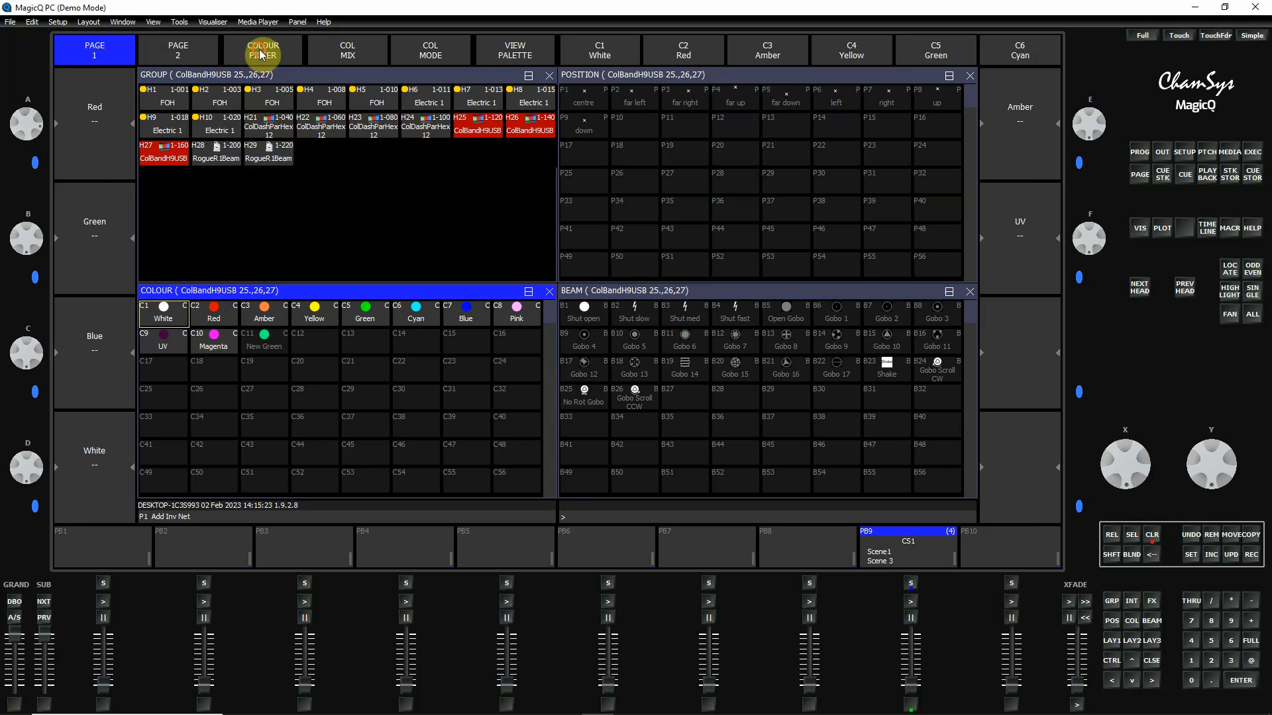
left_click(177, 58)
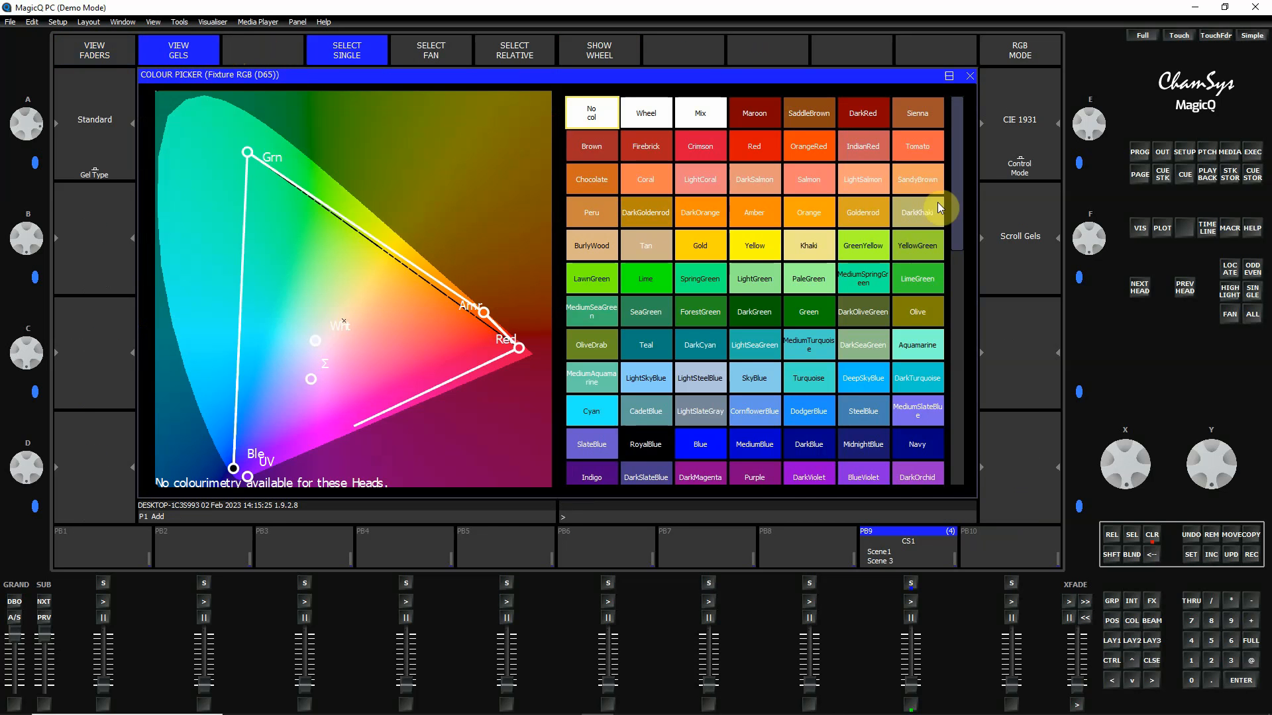
left_click(807, 180)
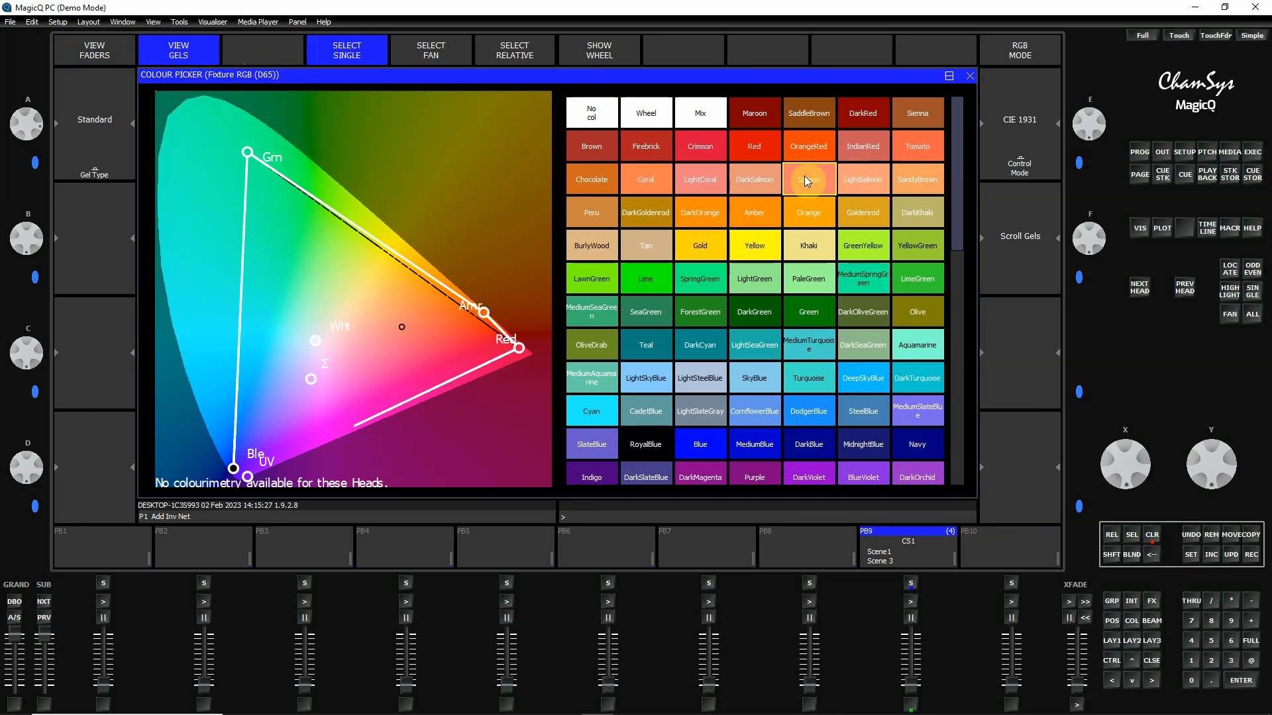
Open the Intensity layout, select RogueR1Beam heads 28 and 29, and set their intensity to full
key("ctrl")
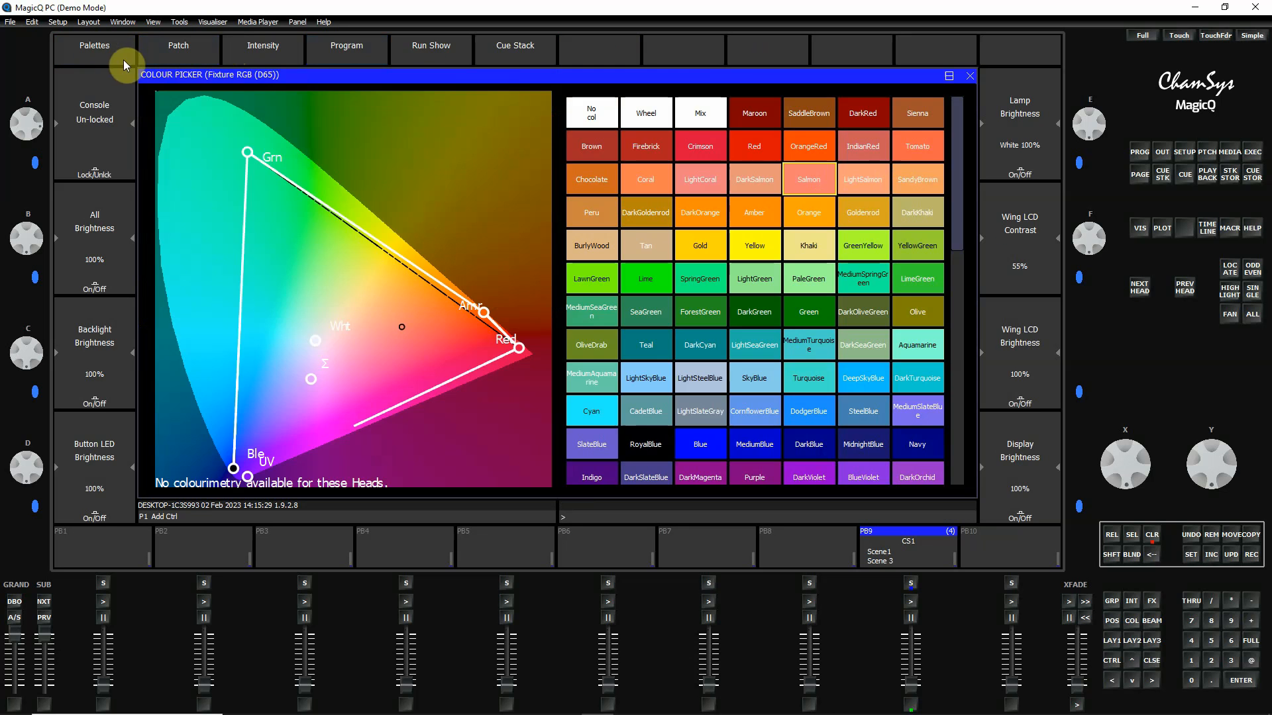
left_click(257, 53, "ctrl")
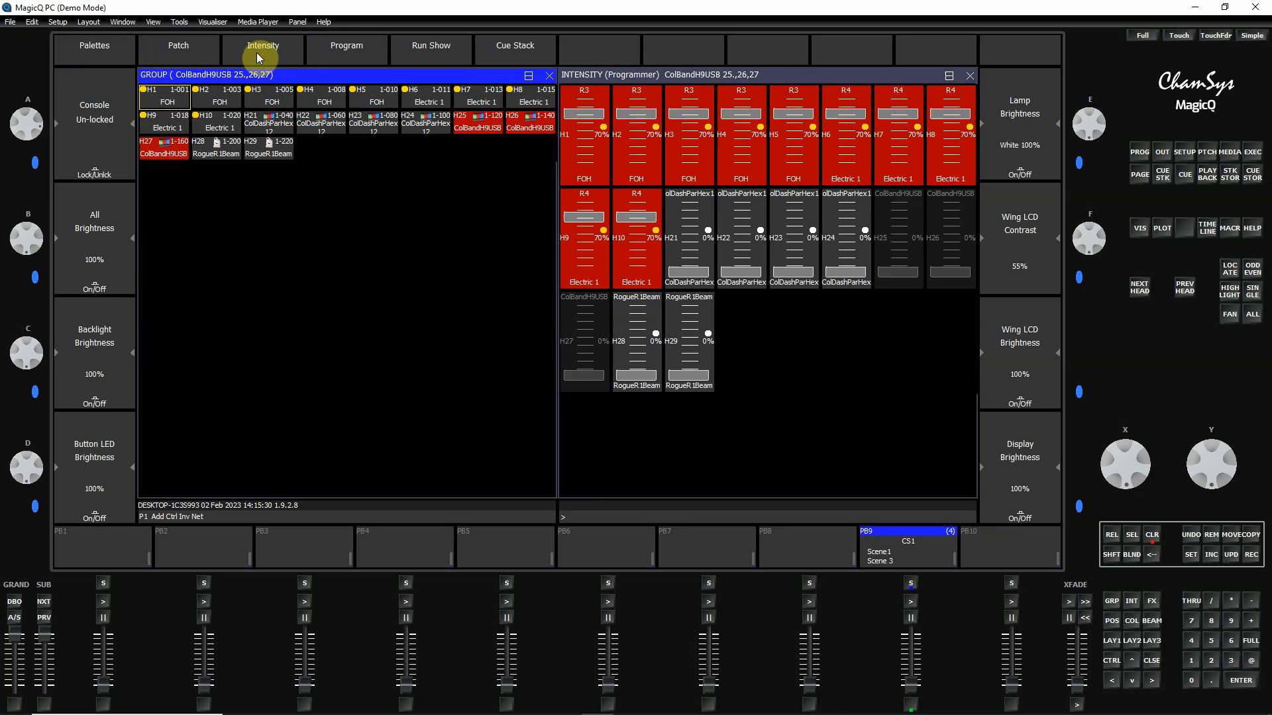
left_click(236, 152)
left_click(270, 150)
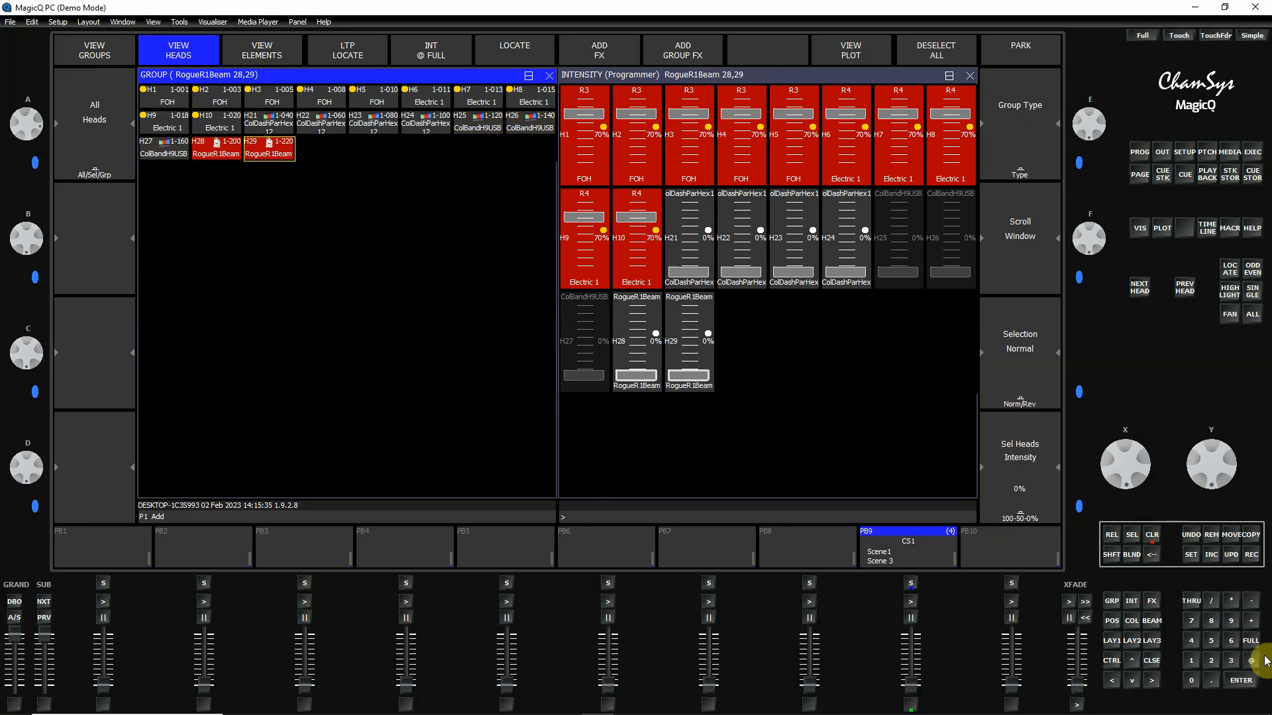
left_click(1250, 641)
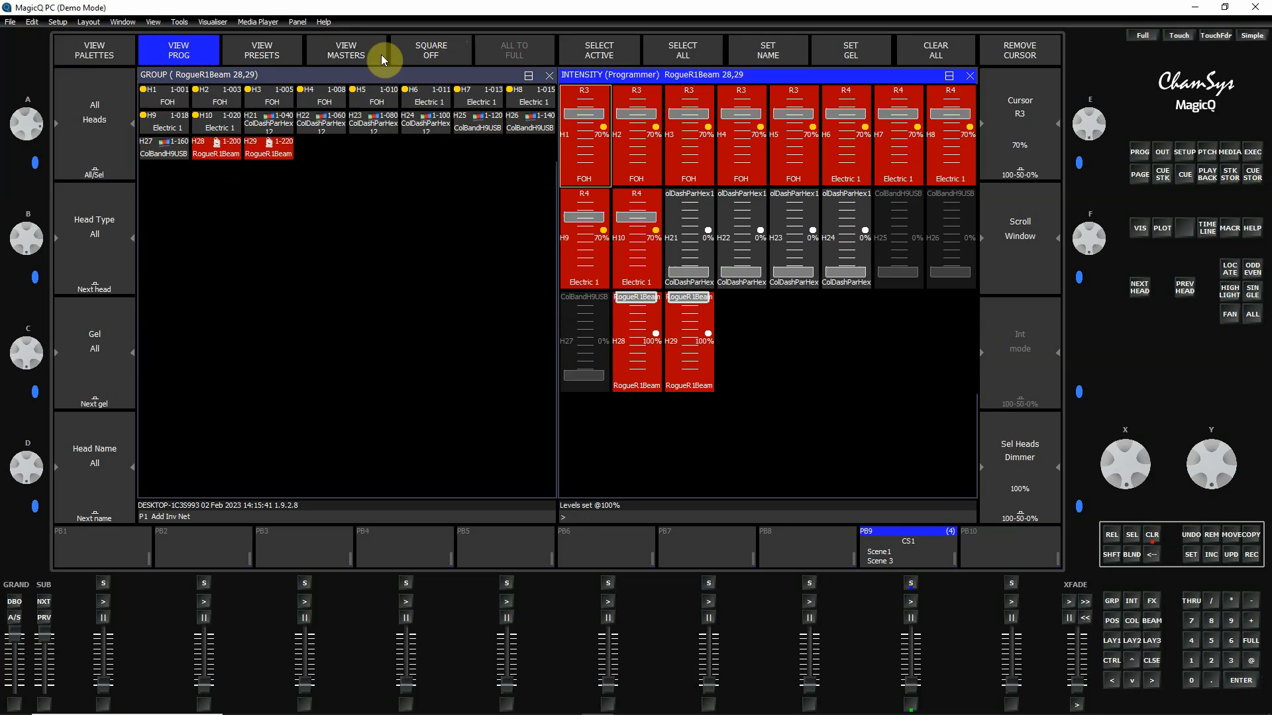
left_click(270, 127)
left_click(319, 128)
left_click(383, 128)
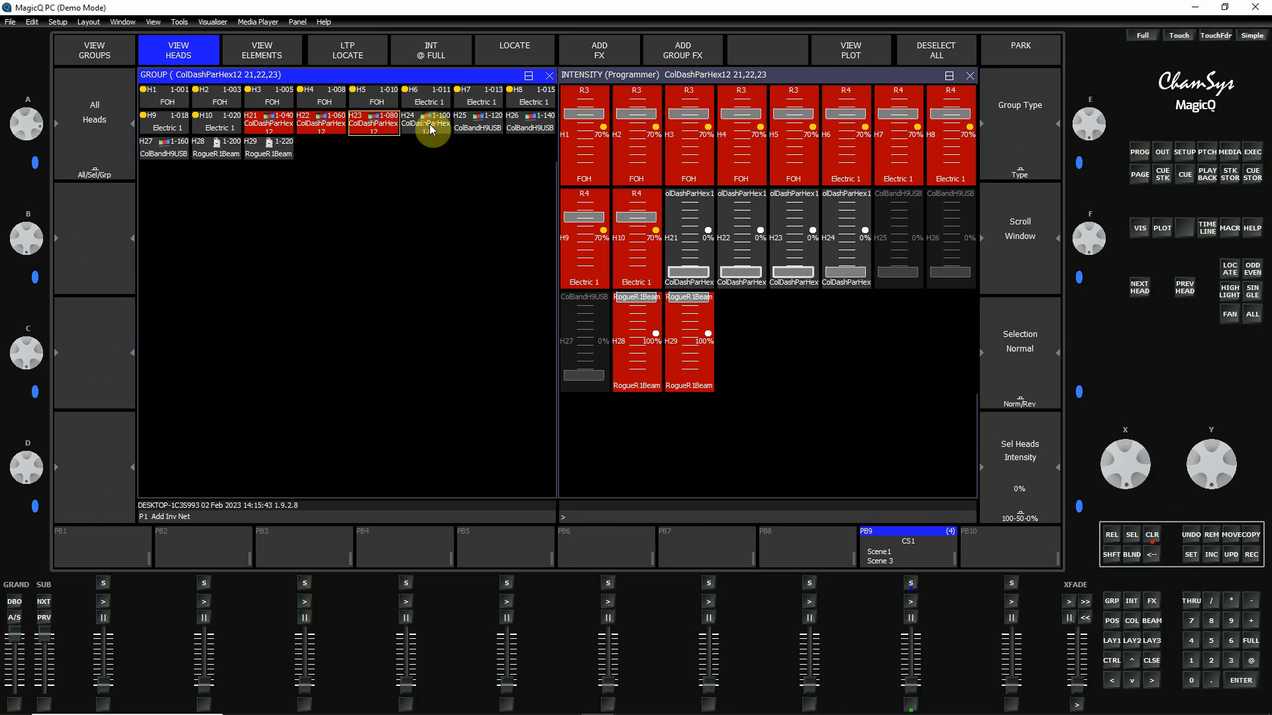
left_click(431, 128)
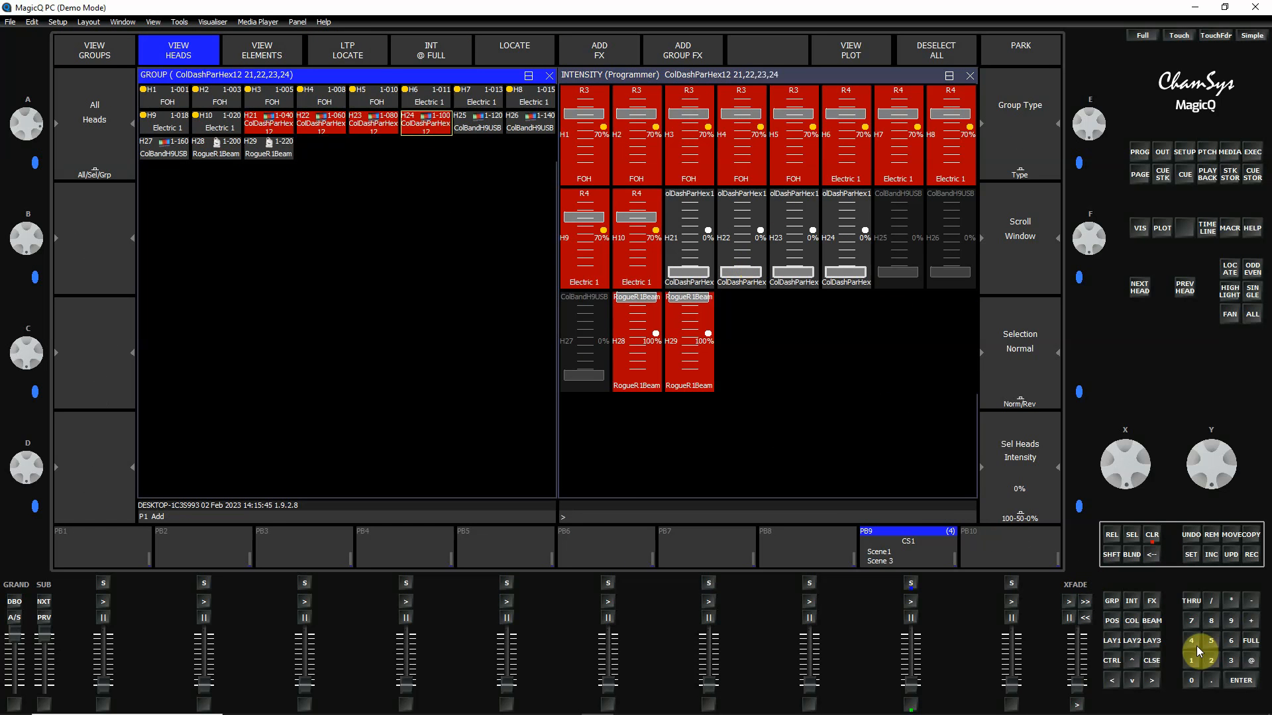
left_click(1251, 661)
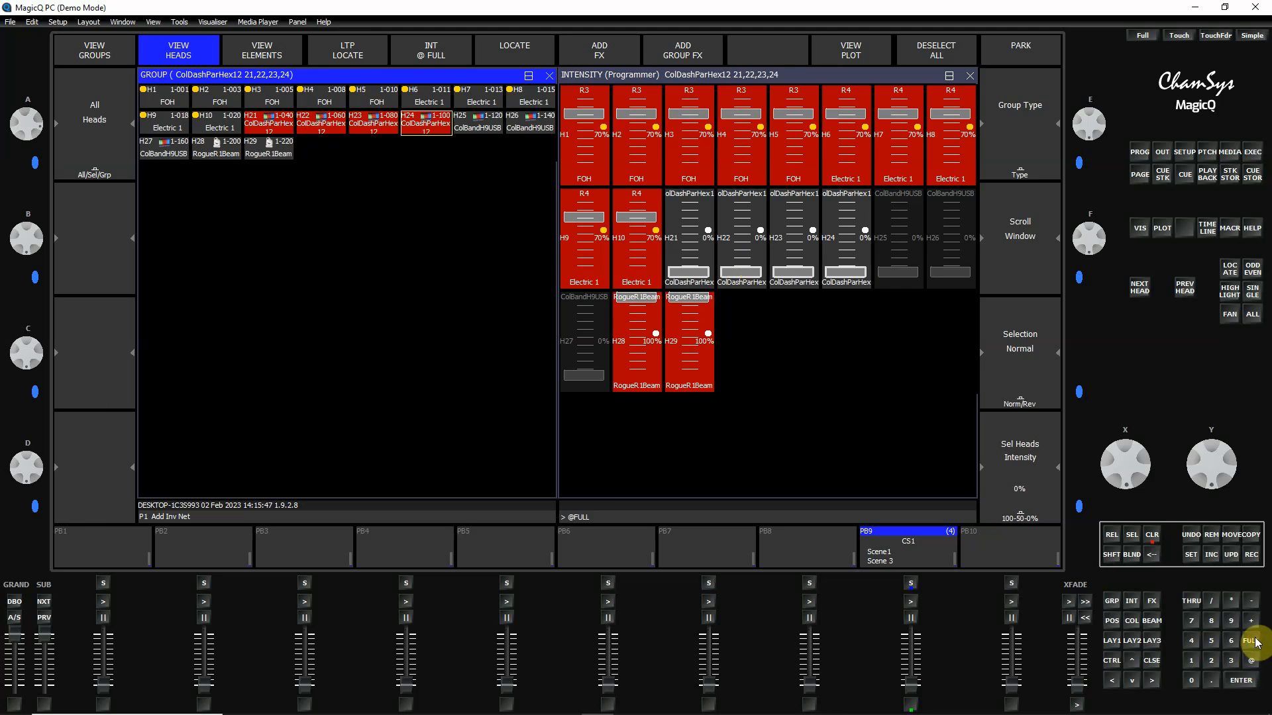
left_click(1235, 675)
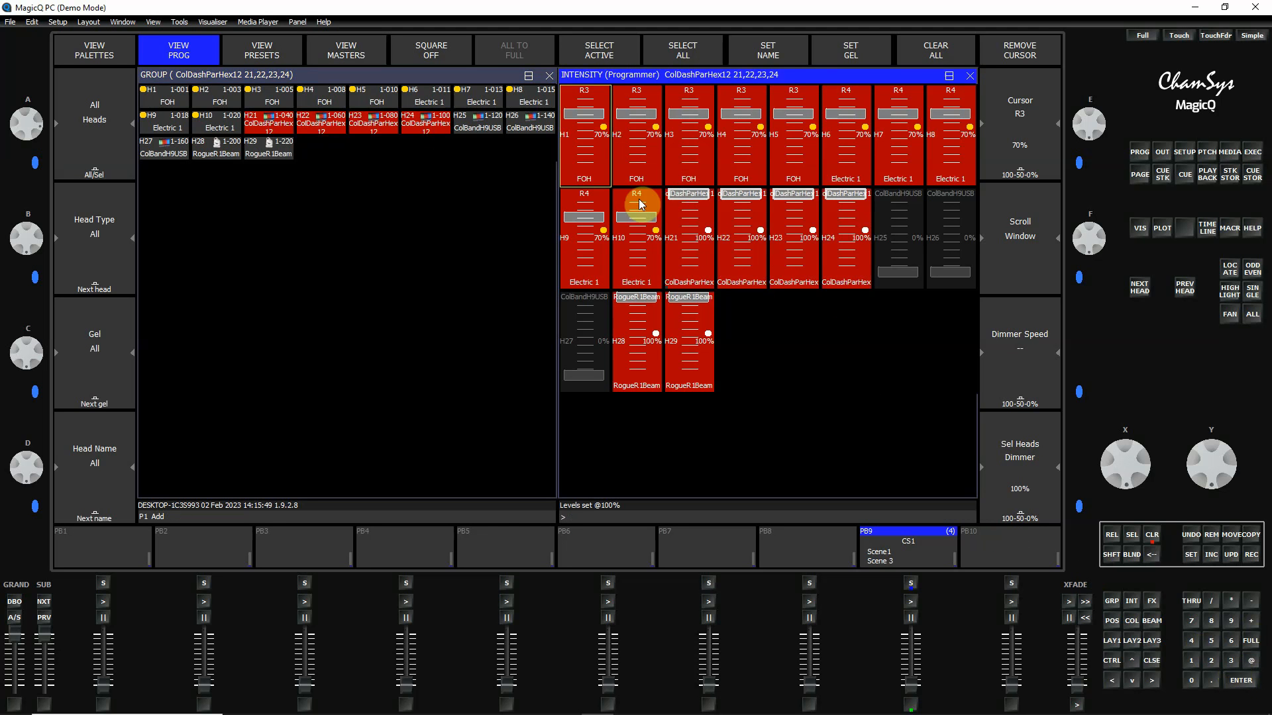
Apply the Pink colour, Shut open beam and centre position palettes to RogueR1Beam heads 28 and 29 in the Palettes layout
left_click(211, 148)
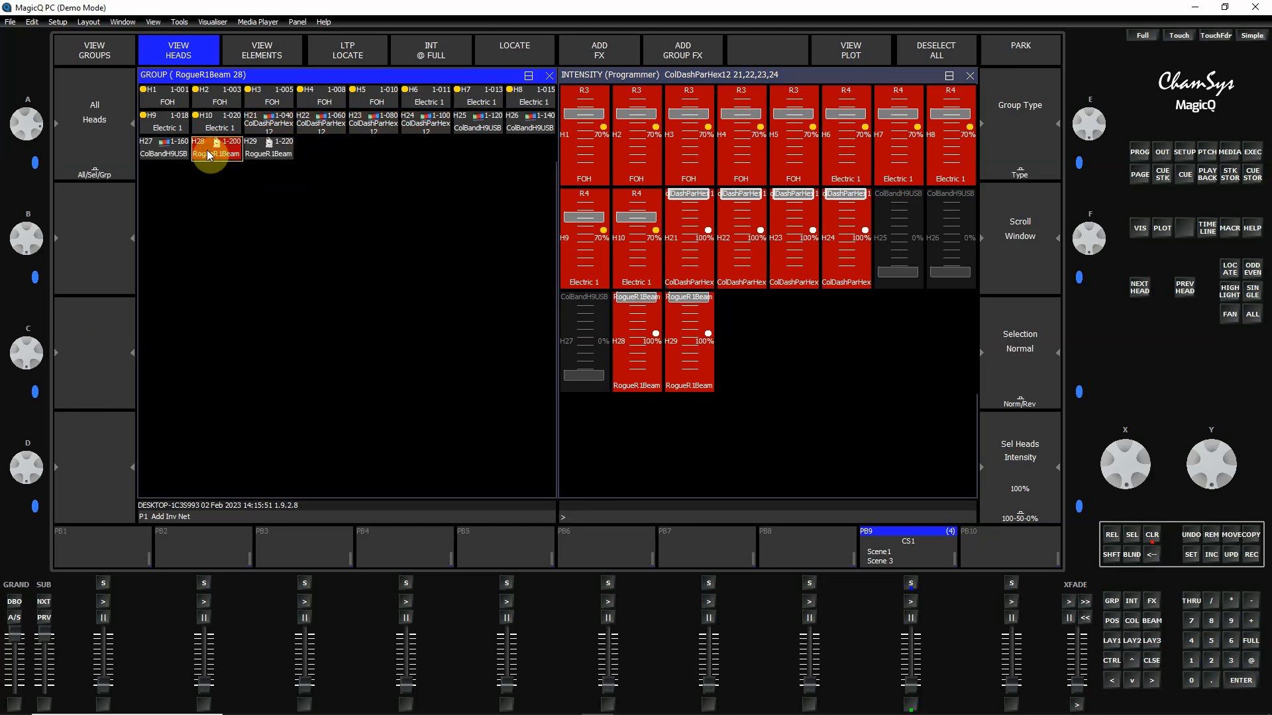
left_click(275, 153)
left_click(78, 100)
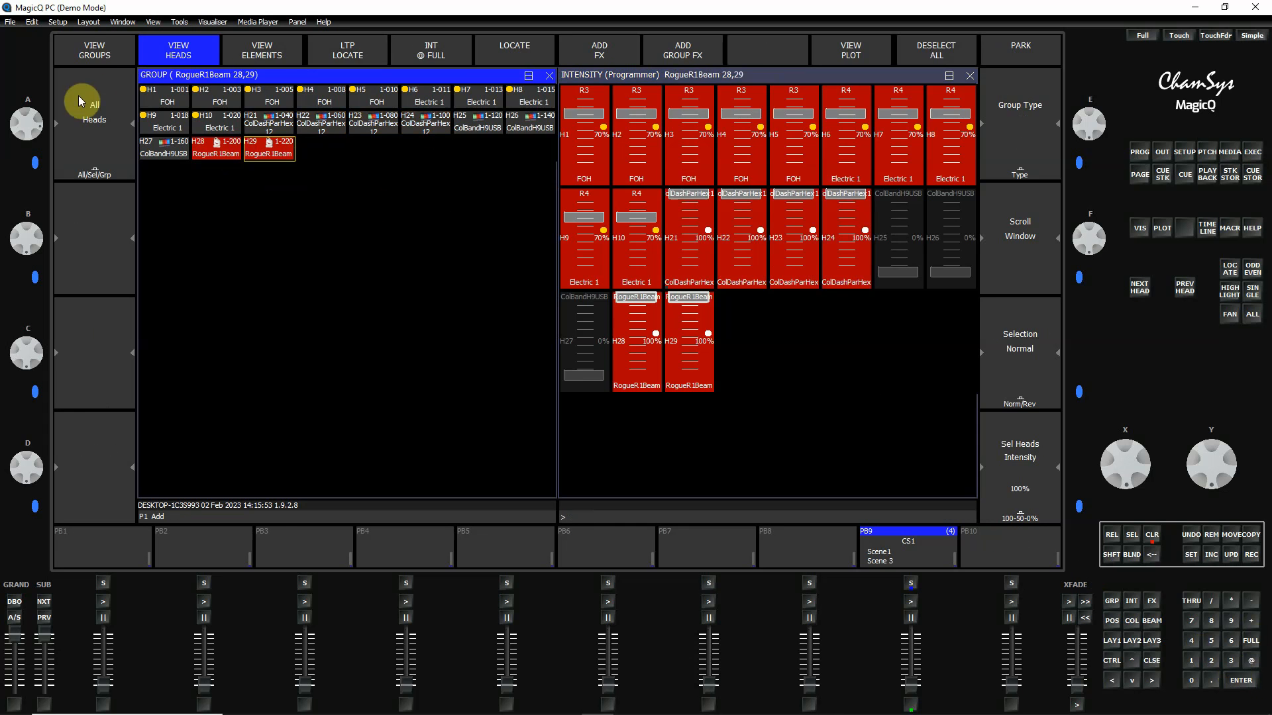
left_click(89, 54)
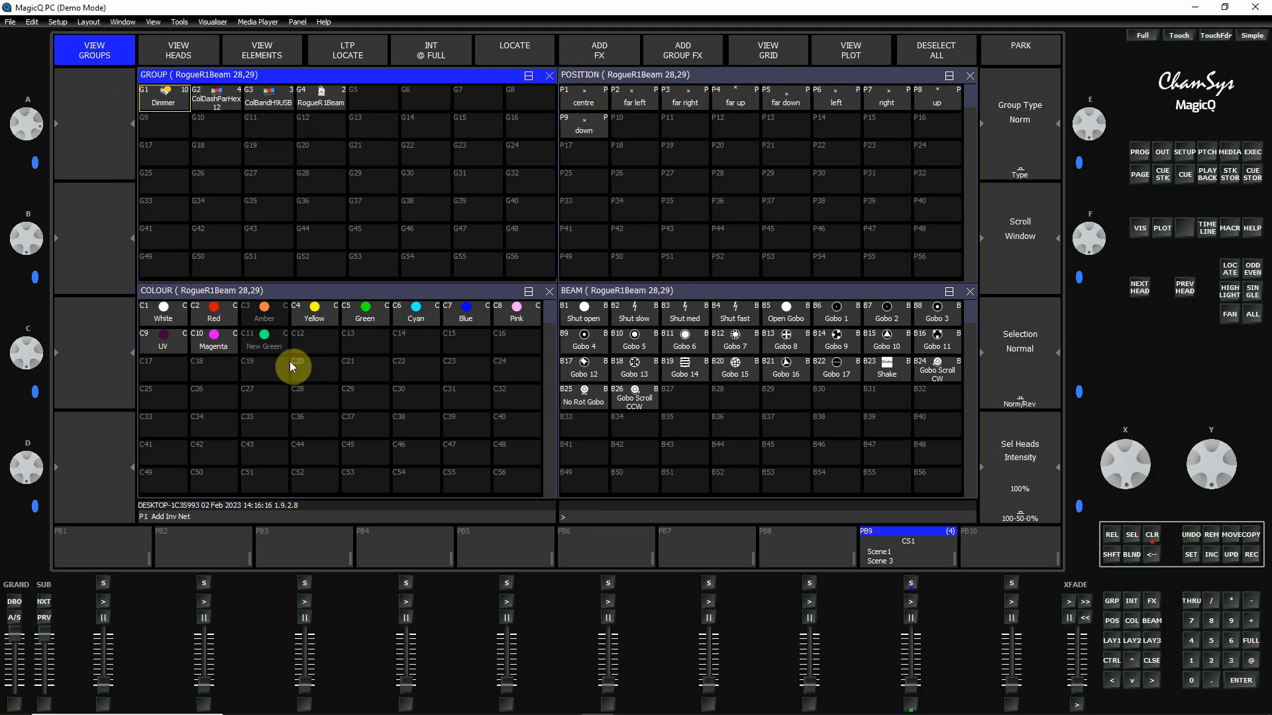
left_click(518, 323)
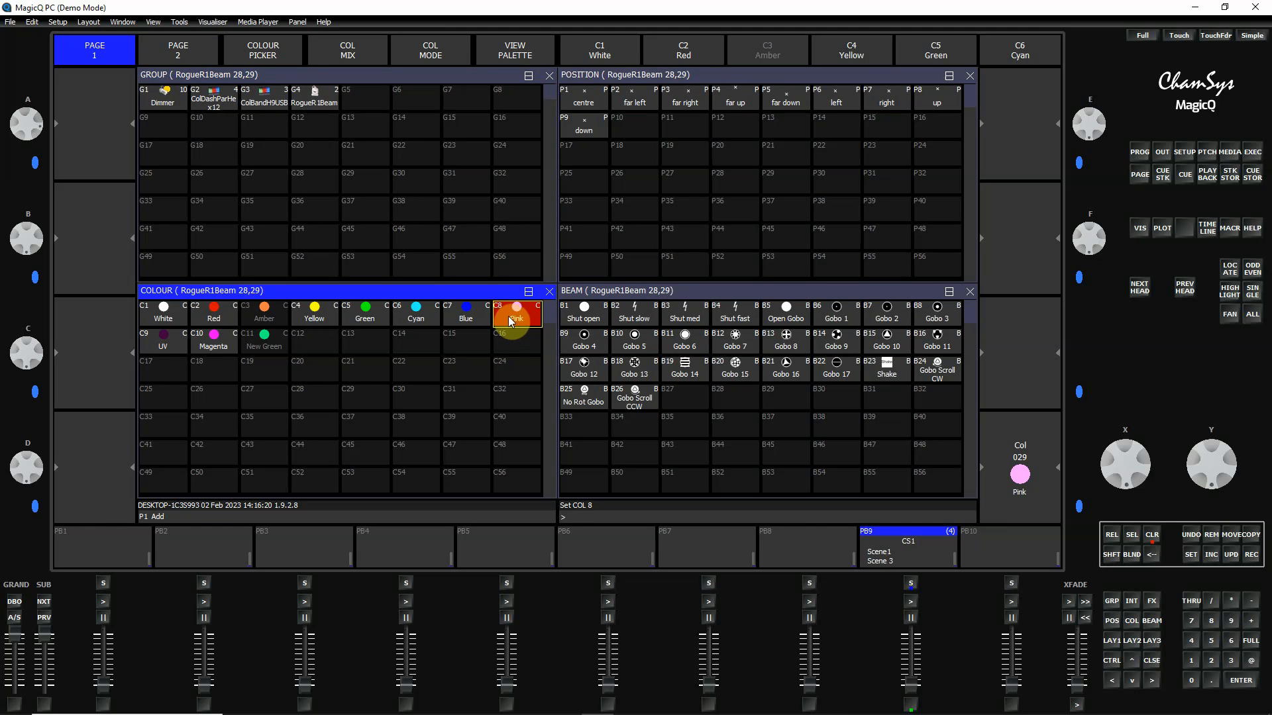
left_click(596, 321)
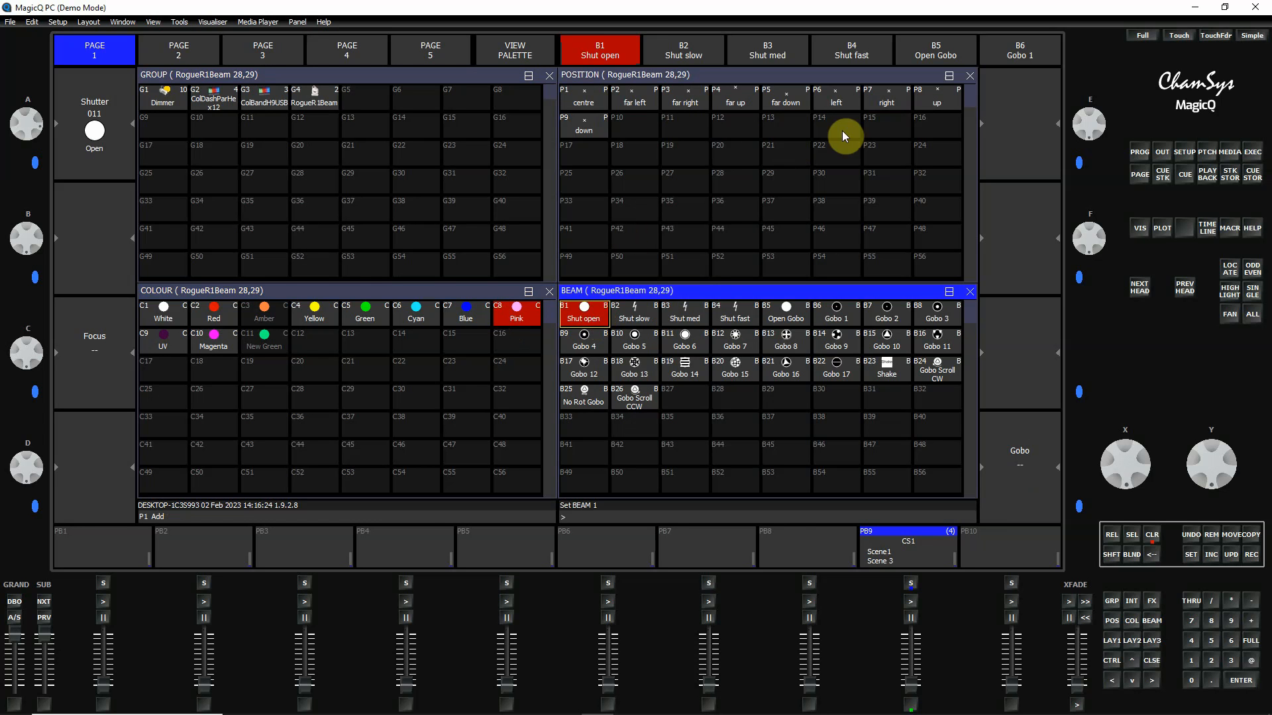
left_click(582, 106)
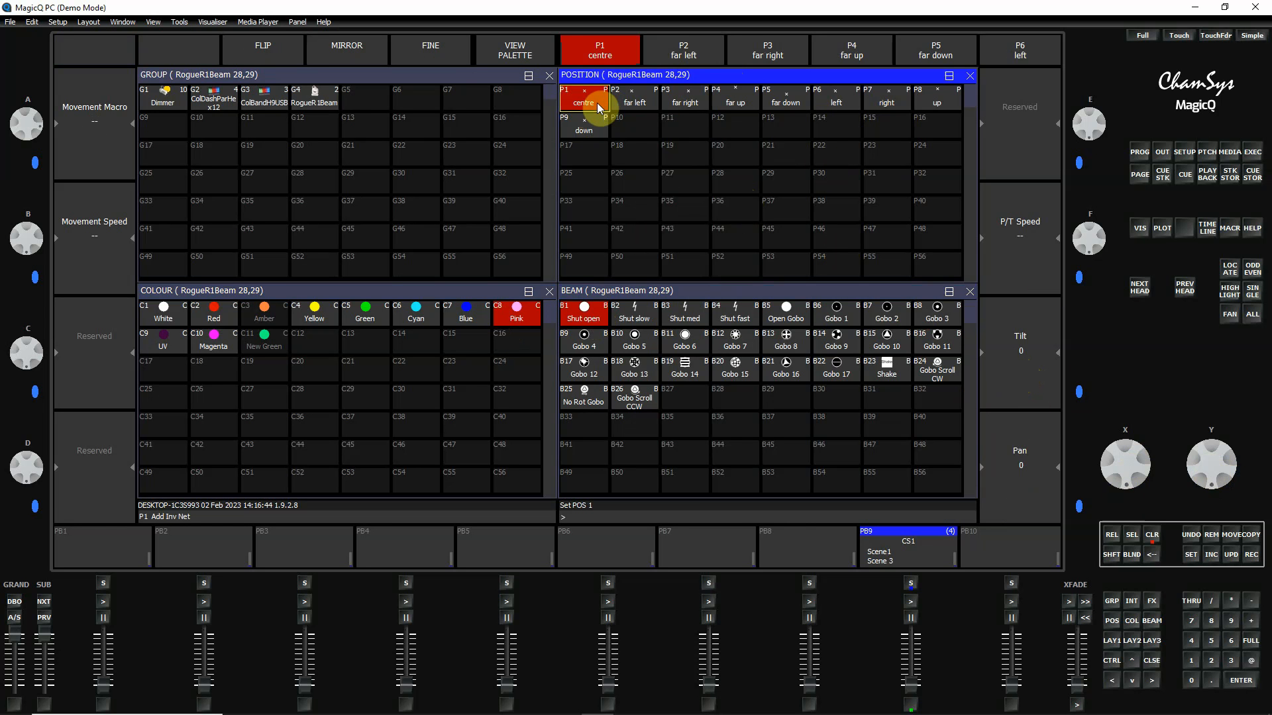
Review the look in the Program layout, record it as a new cue on PB9 and clear the programmer
key("ctrl")
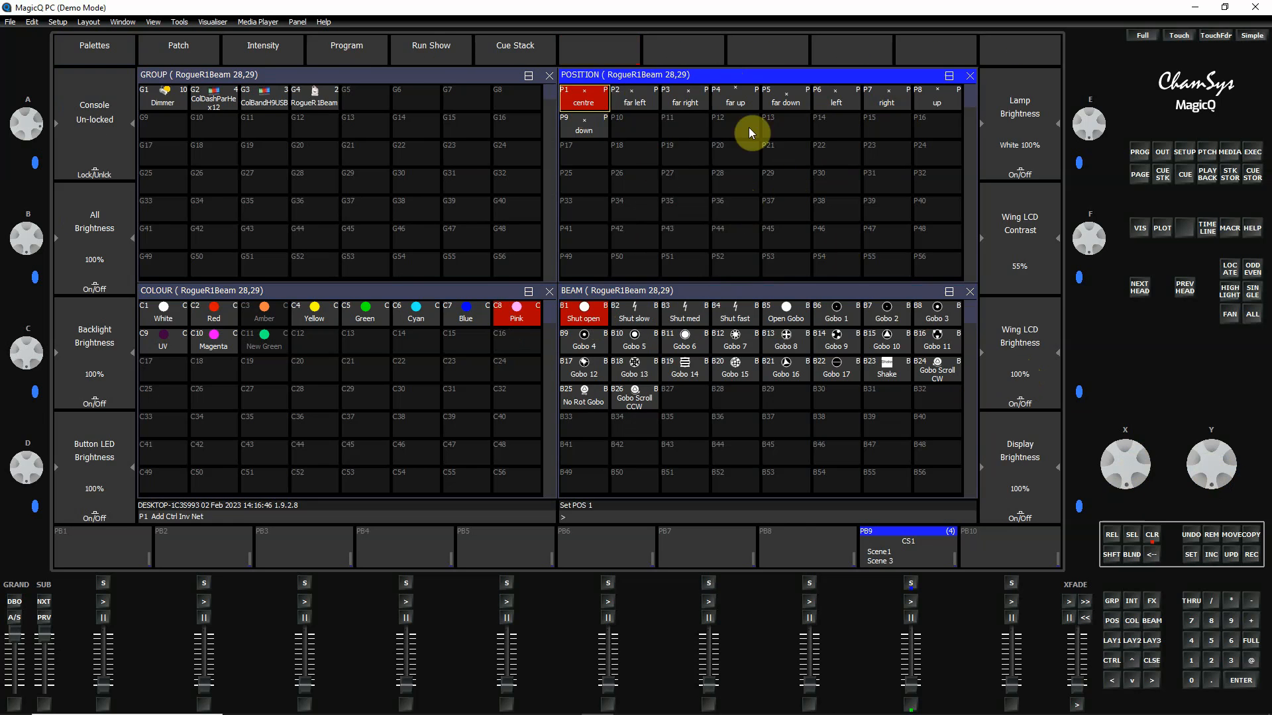
left_click(347, 49)
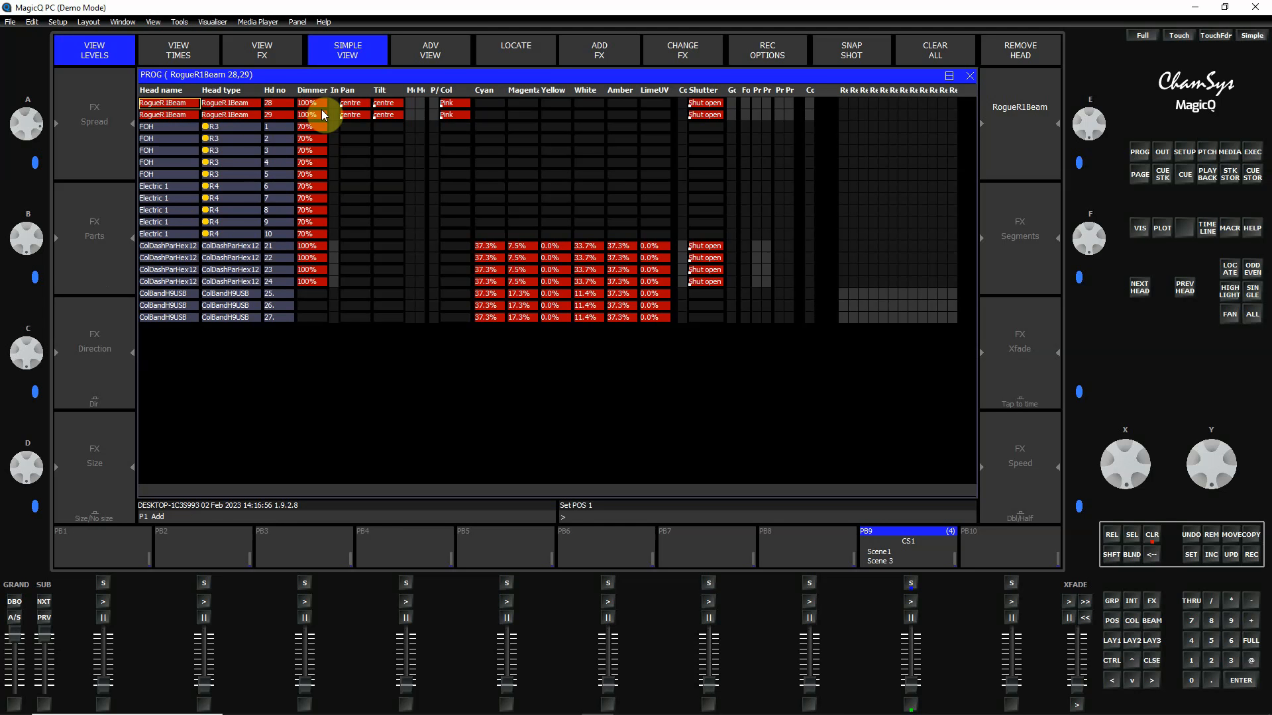
left_click(455, 114)
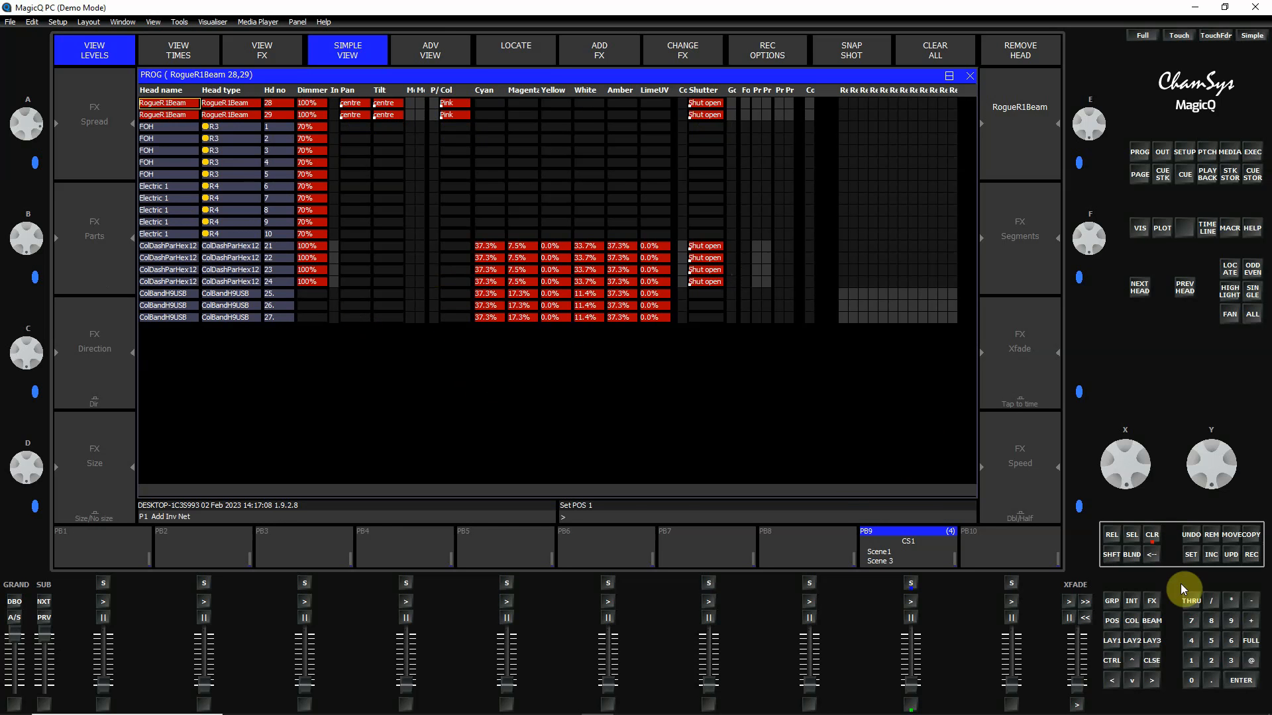
left_click(1251, 556)
left_click(938, 555)
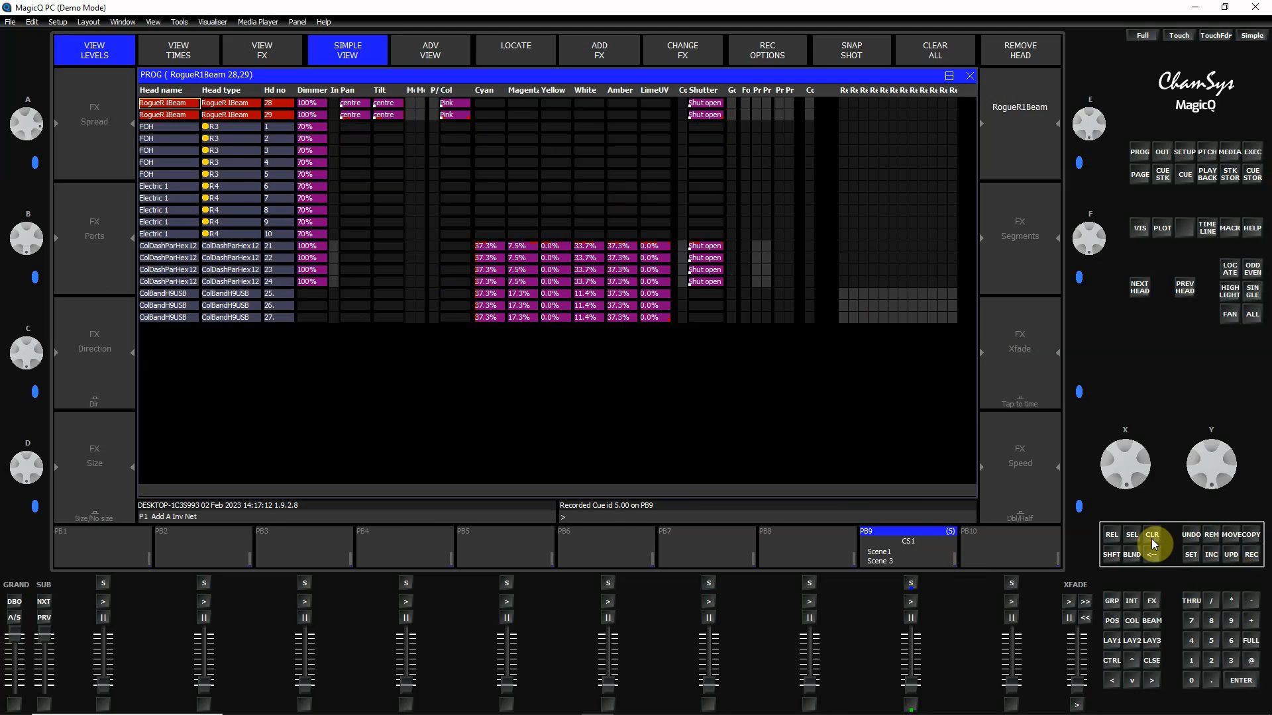
left_click(1151, 535)
Open the Cue Stack layout and name cue 5.00 as Scene 4
key("ctrl")
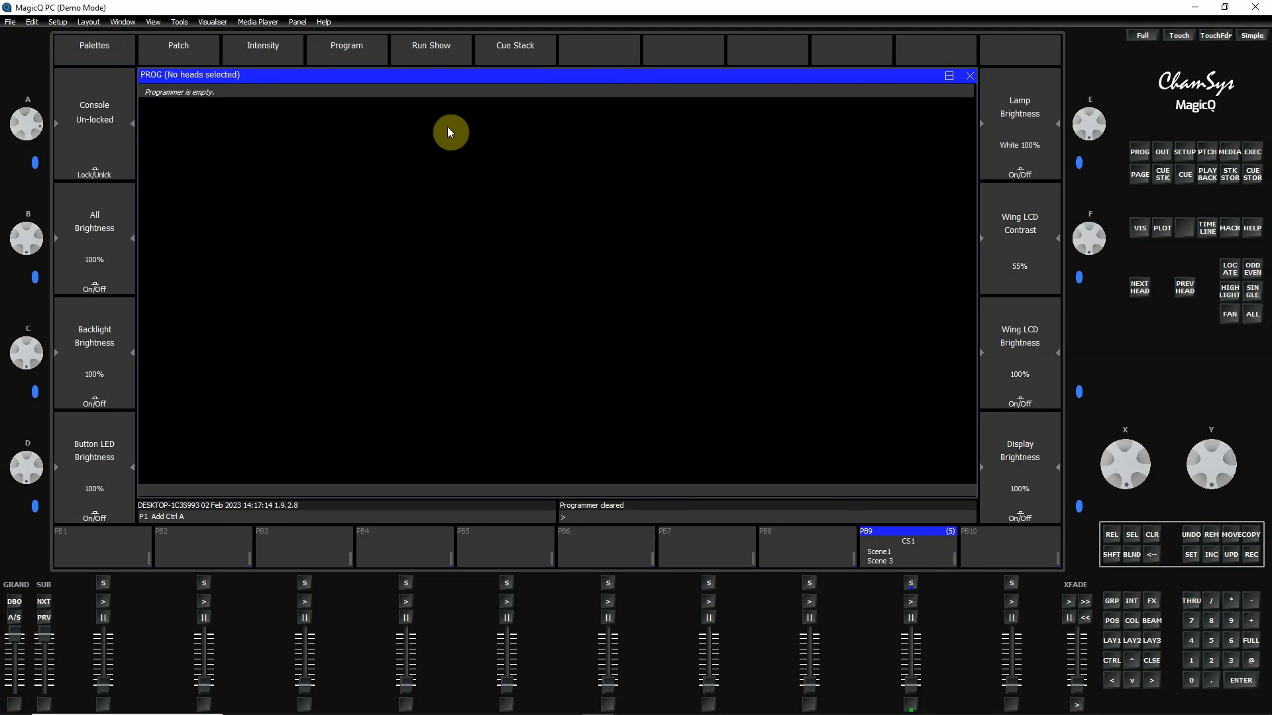
left_click(510, 46)
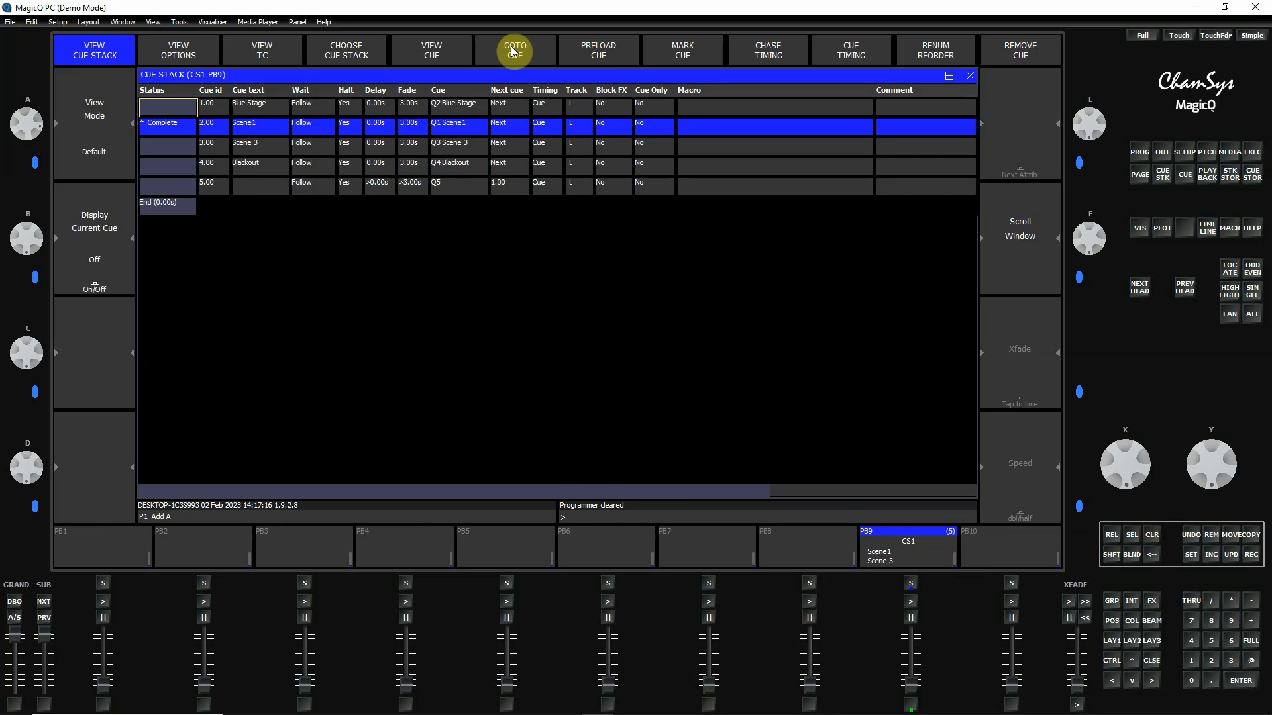
left_click(260, 190)
left_click(257, 187)
type("S")
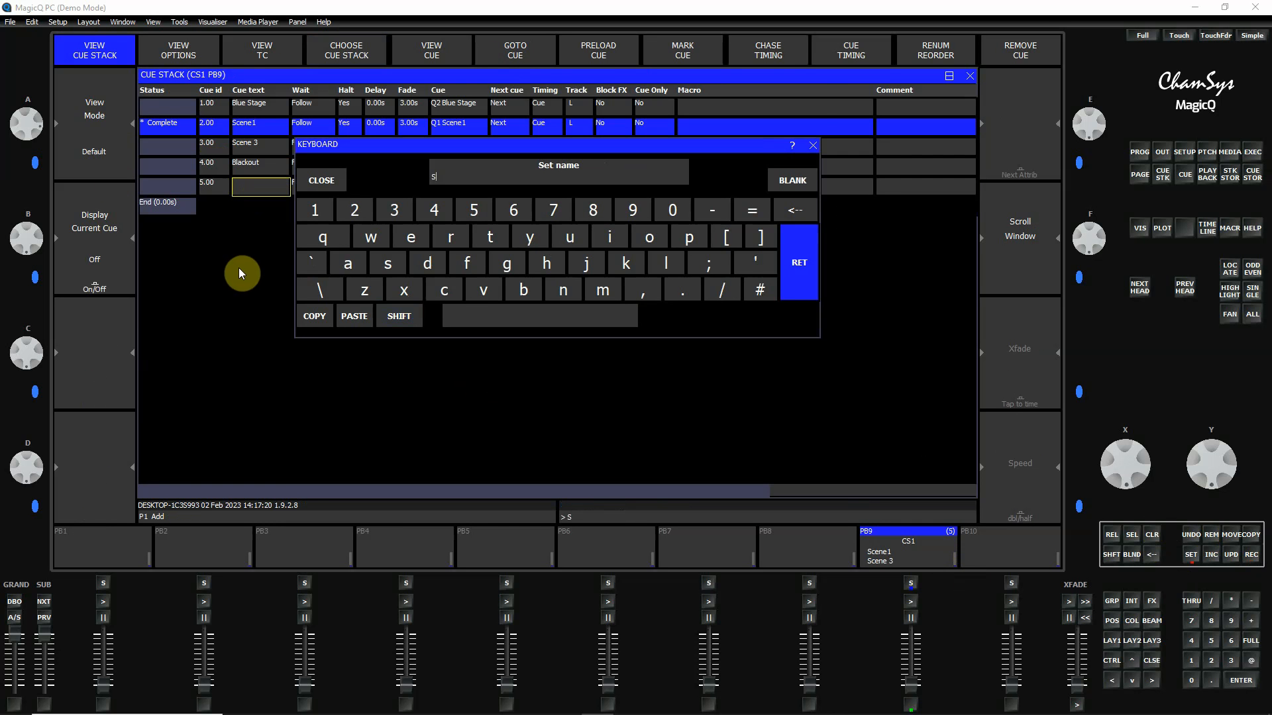
type("cene 4")
key("Return")
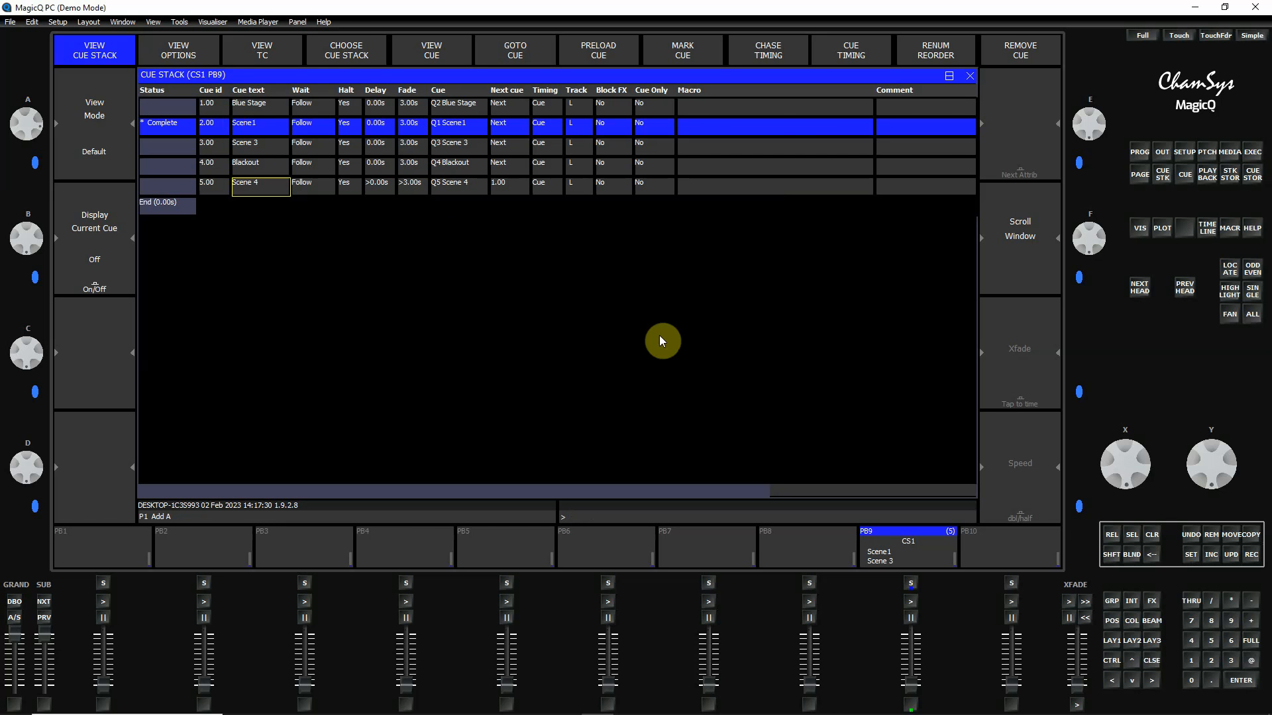
Open the Run Show layout, raise the PB9 fader to full and start its Blue Stage cue
key("ctrl")
left_click(431, 51, "ctrl")
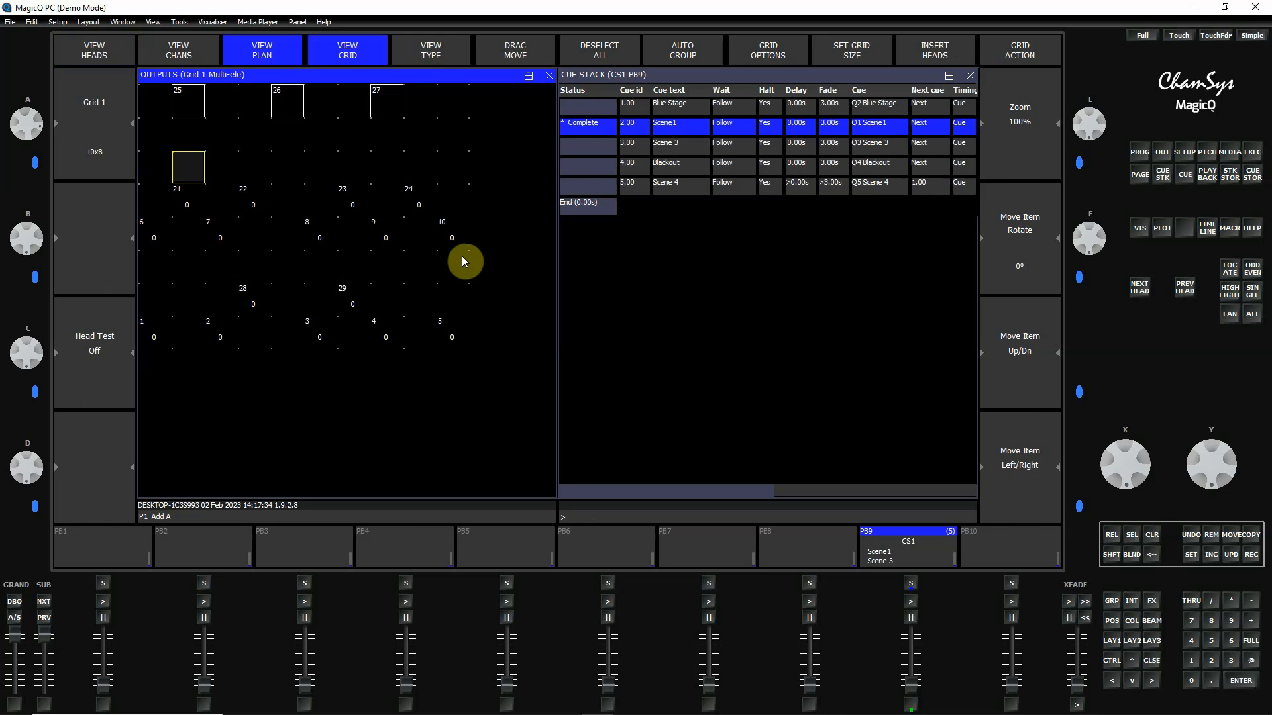
key("ctrl")
key("ctrl")
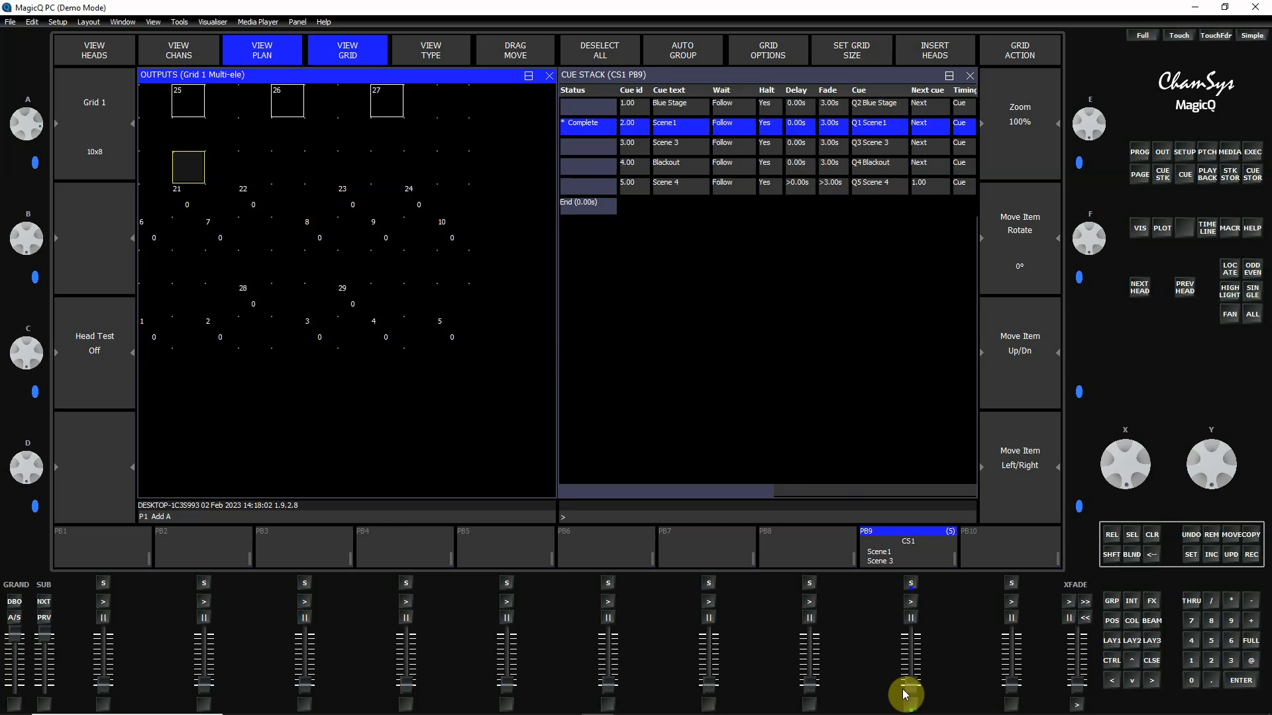
left_click_drag(908, 690, 919, 630)
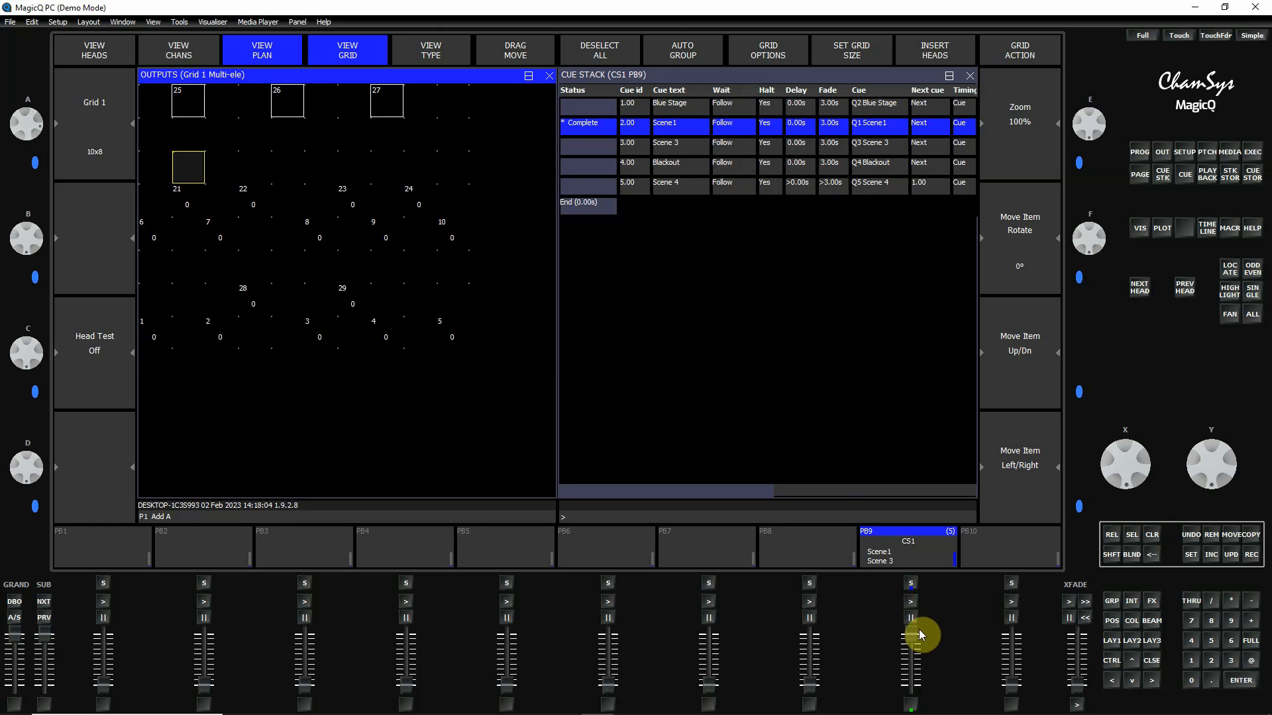
left_click(912, 602)
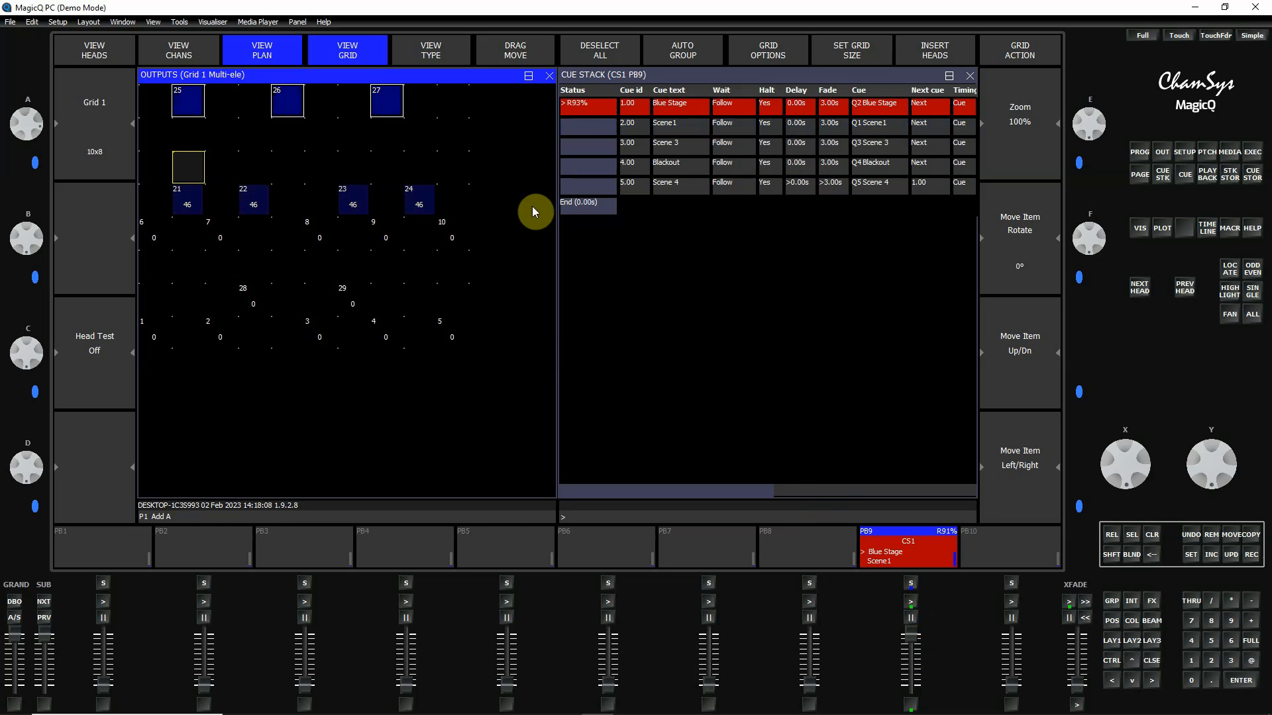
Play PB9's Scene1, Scene 3, Blackout and Scene 4 cues to check the outputs, and release the playback
left_click(911, 602)
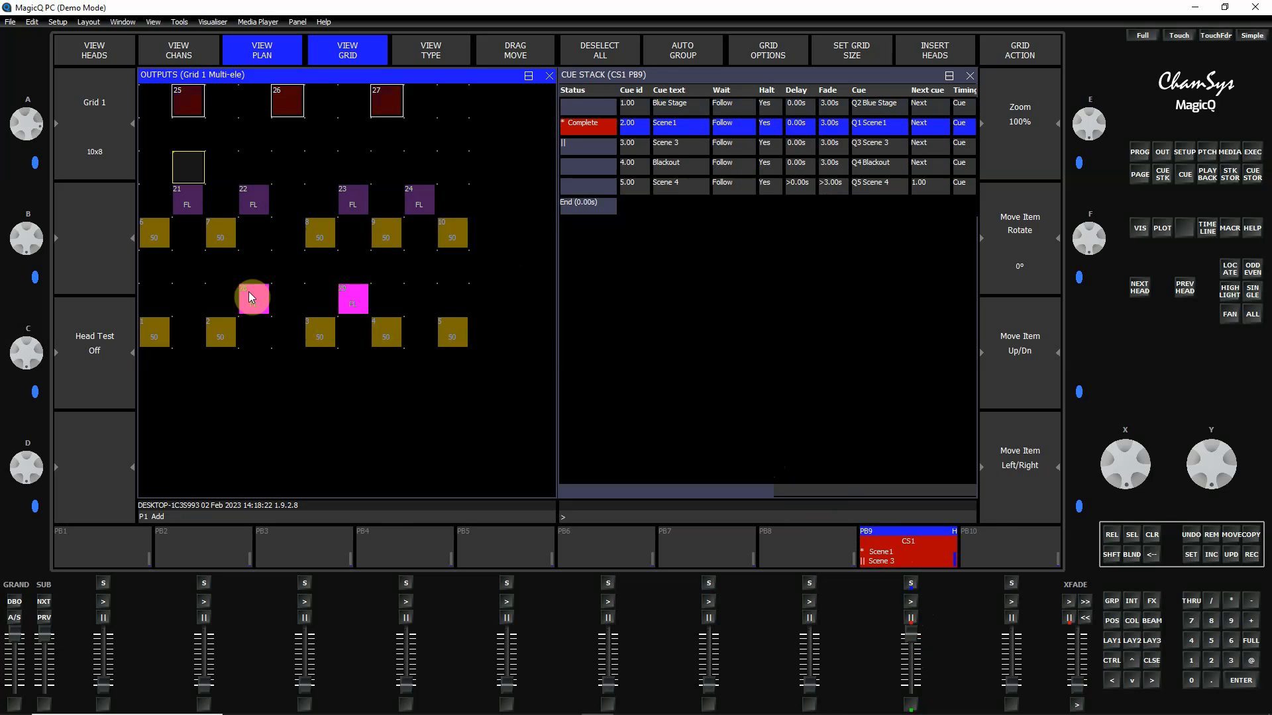
left_click(359, 305)
left_click(255, 302)
left_click(910, 601)
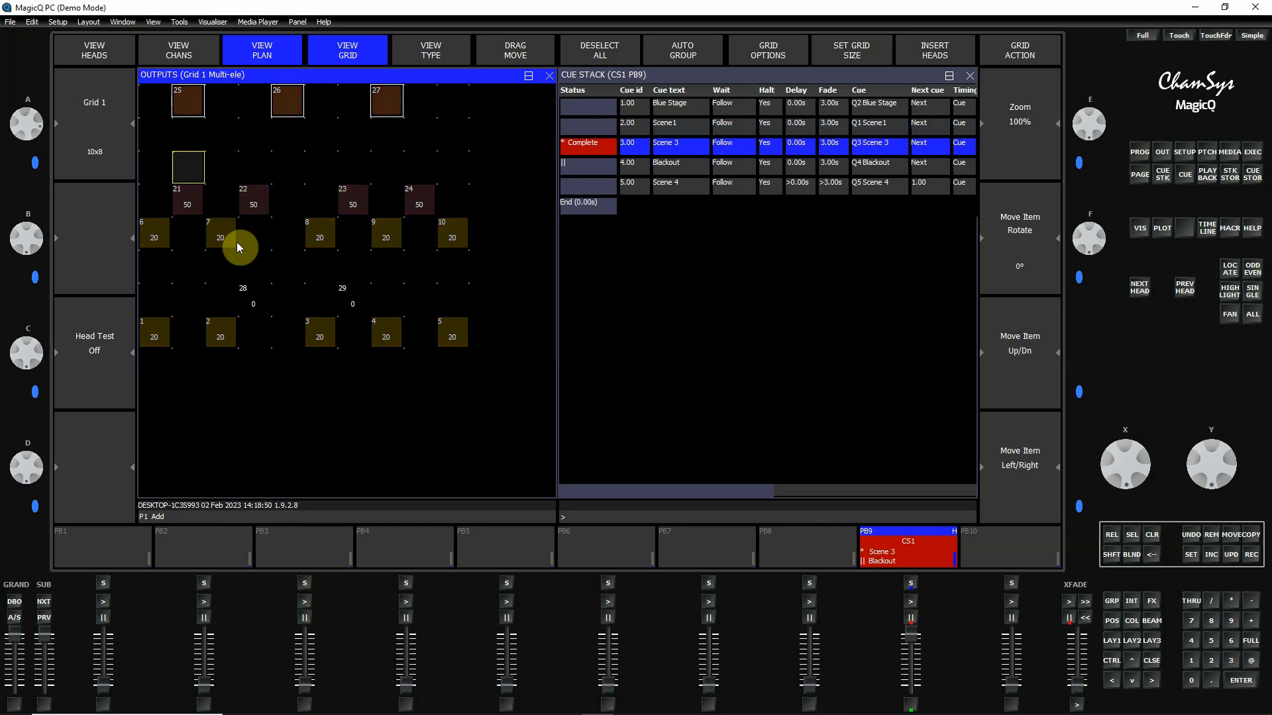
left_click(910, 600)
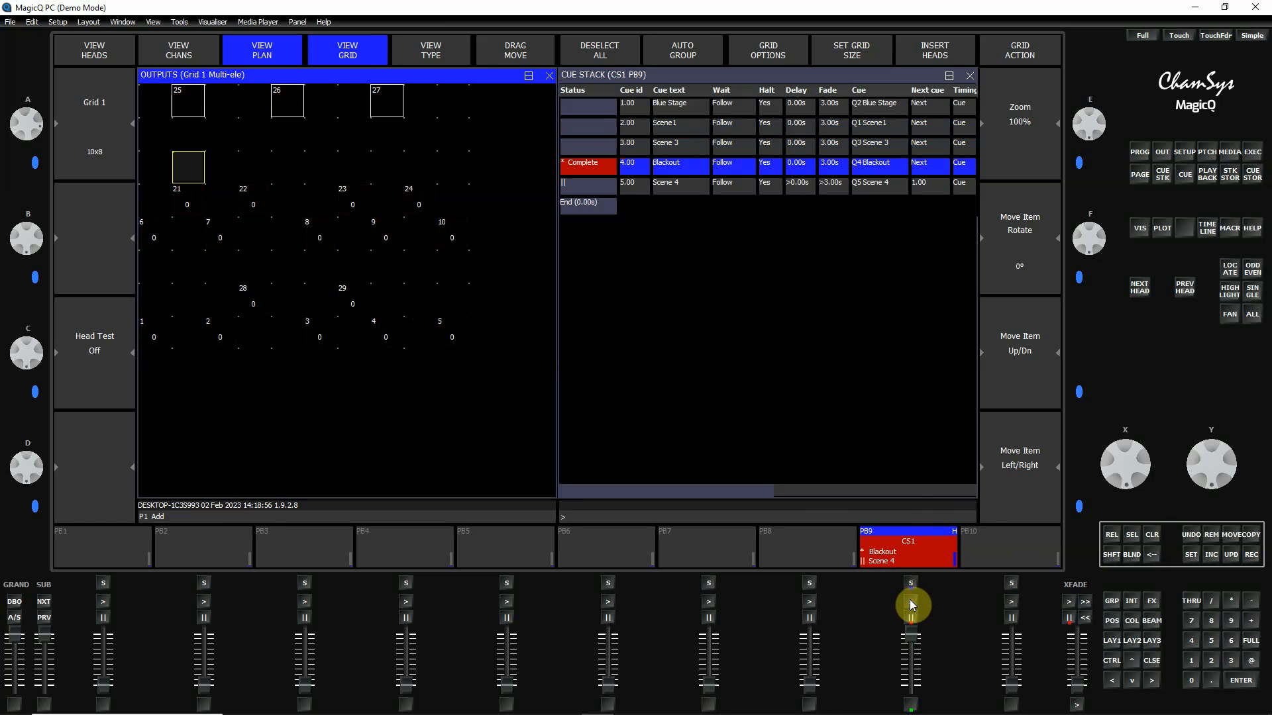
left_click(909, 601)
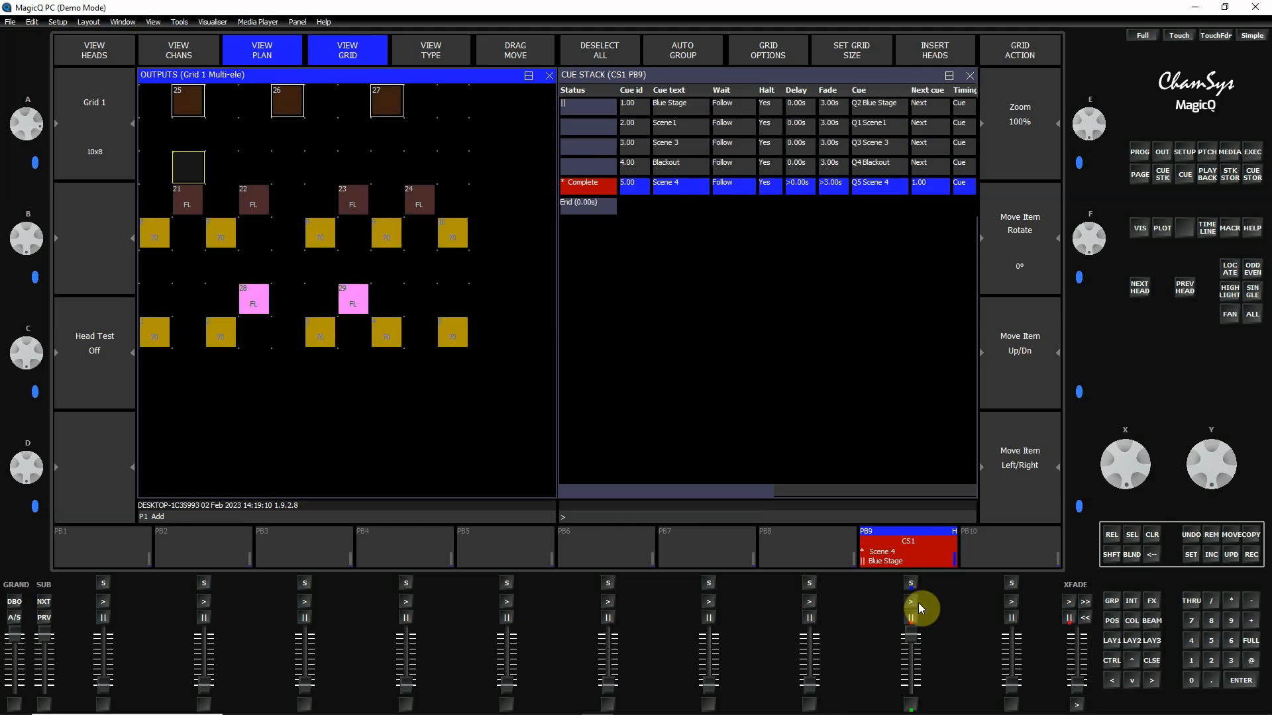
left_click(1115, 539)
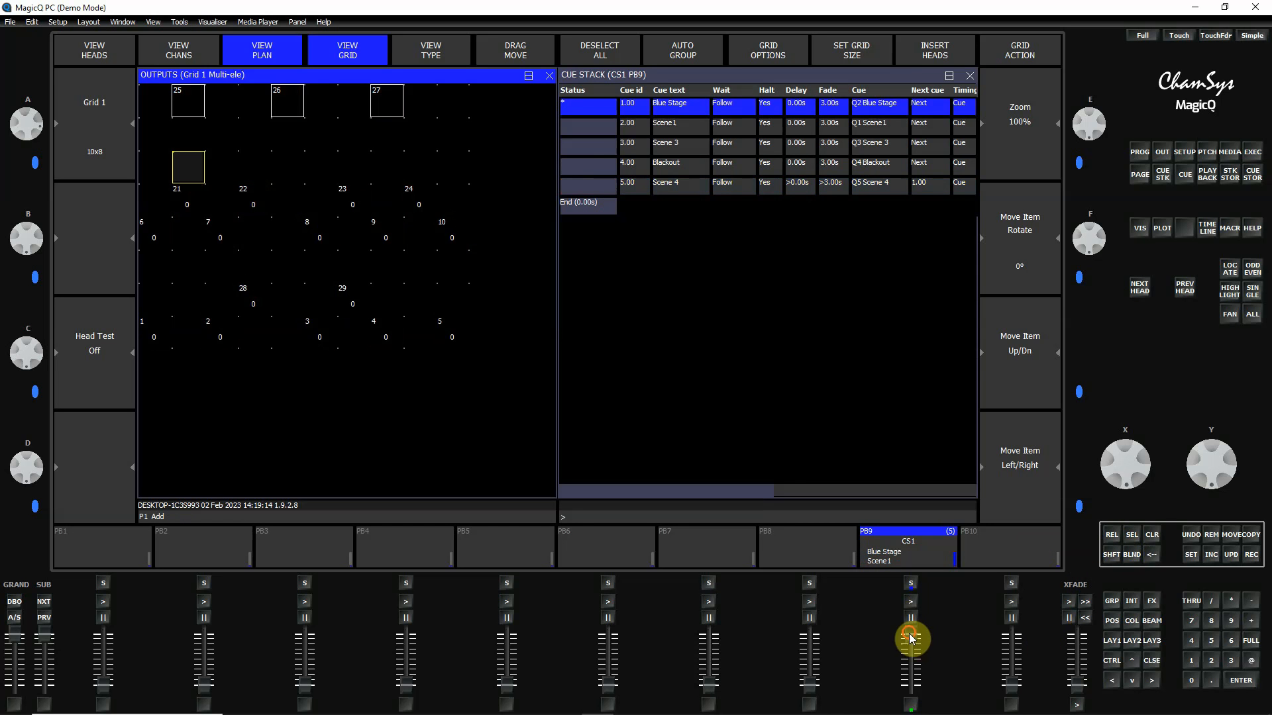
key("ctrl")
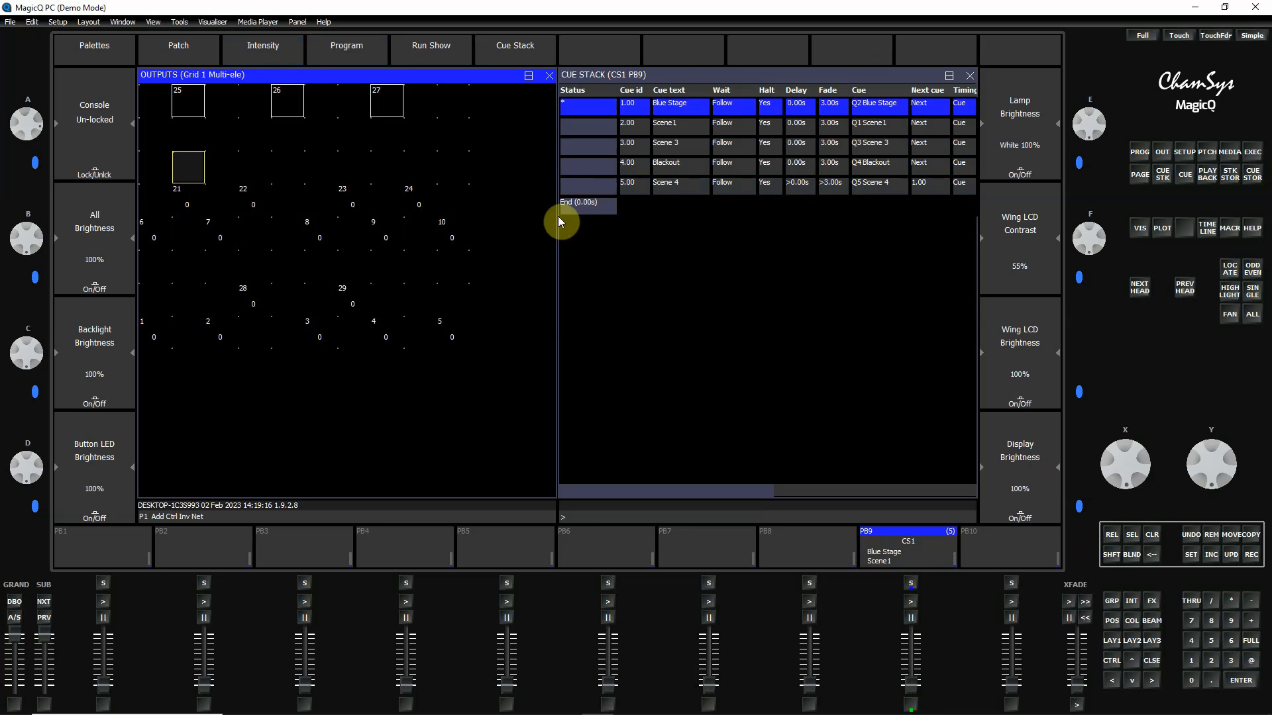
Open the Cue Stack layout and set the Blackout cue's fade time to 0 seconds
left_click(500, 29)
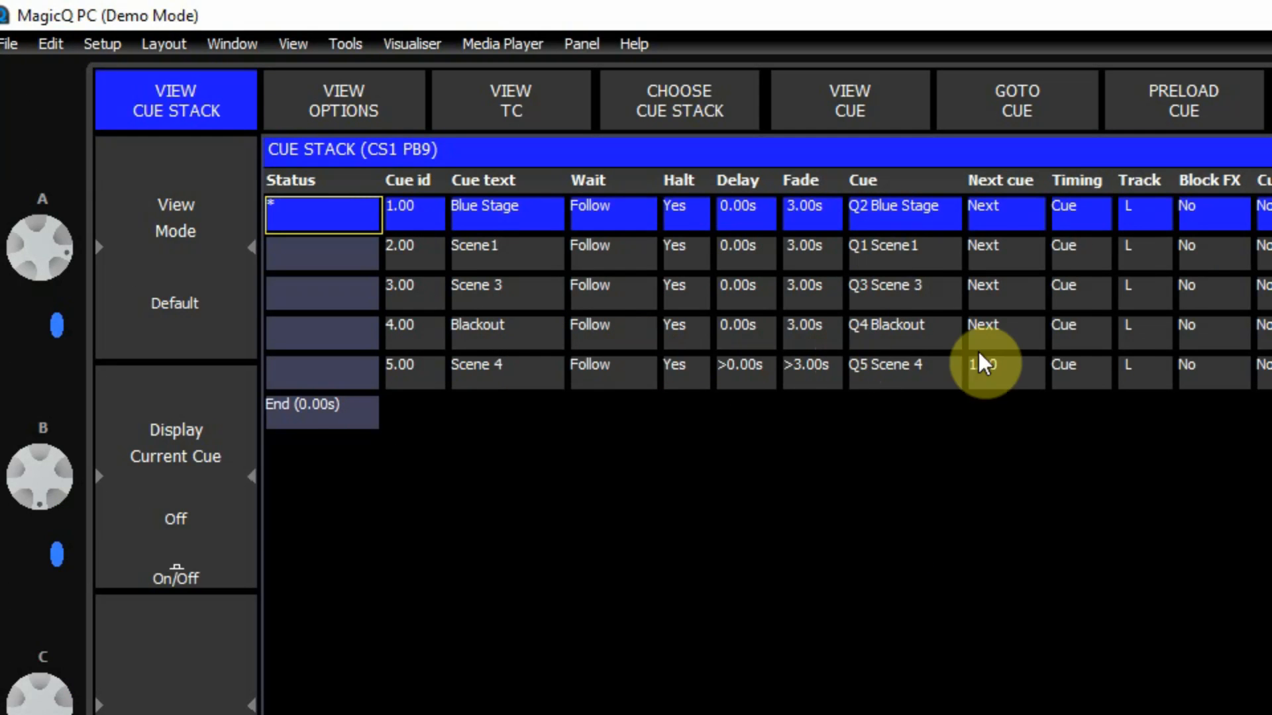
left_click(809, 335)
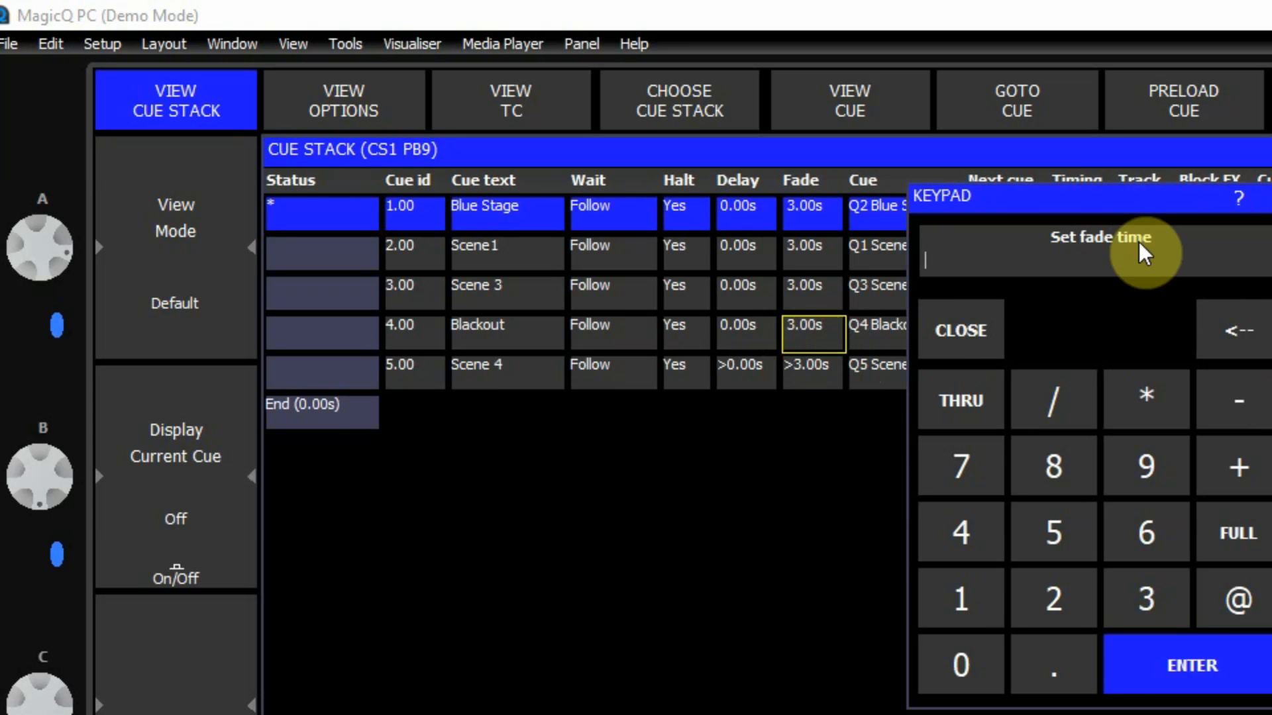
left_click(959, 662)
left_click(1201, 658)
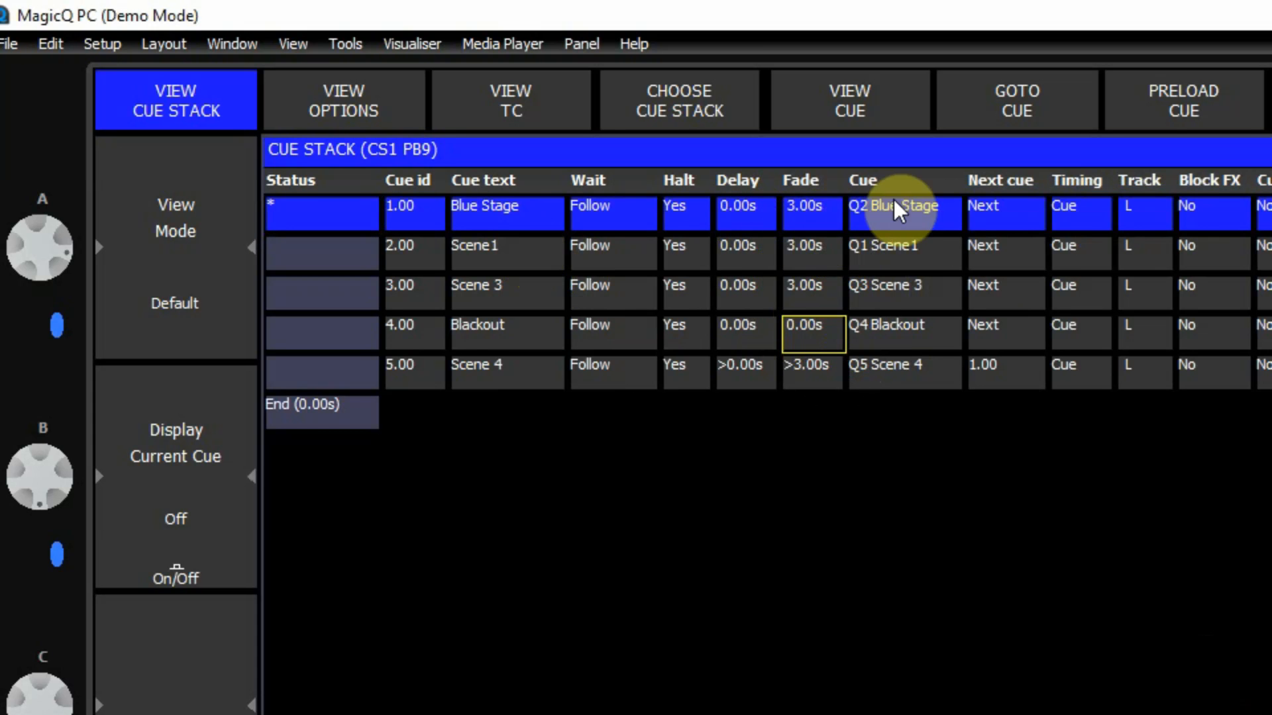
Set the Blue Stage cue's fade time to 5 seconds
double_click(804, 218)
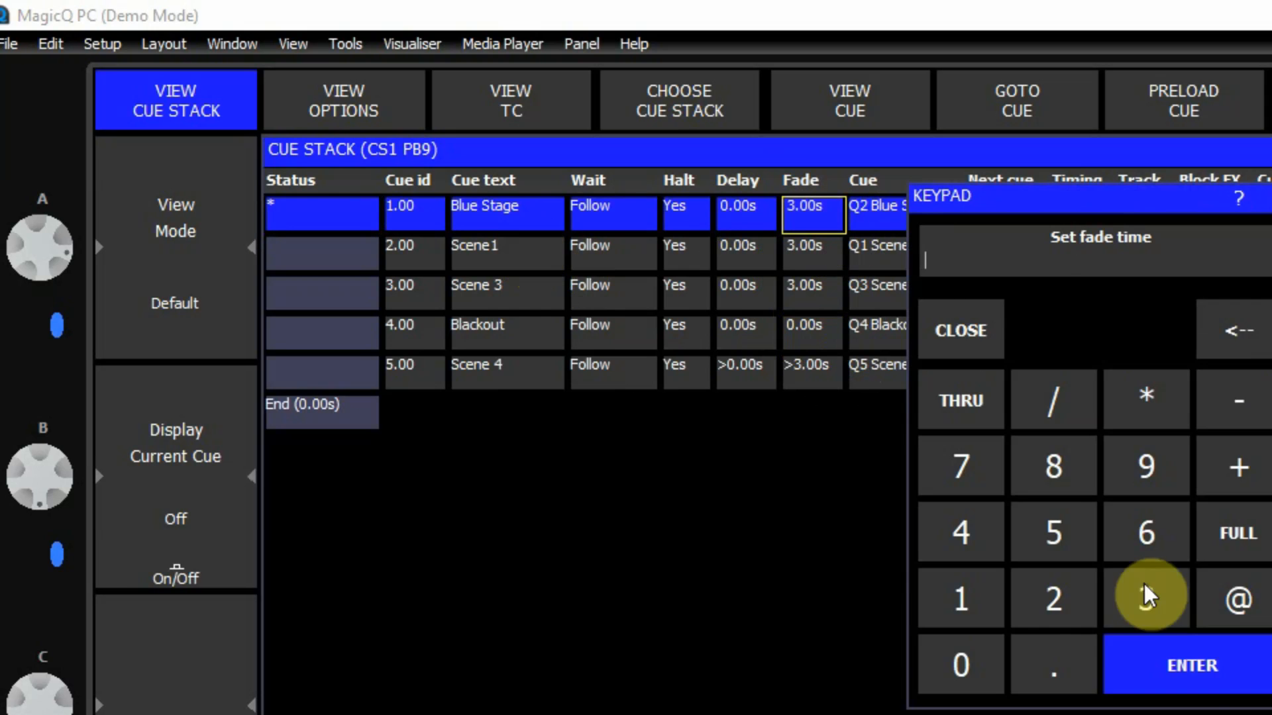
left_click(1055, 538)
left_click(1200, 662)
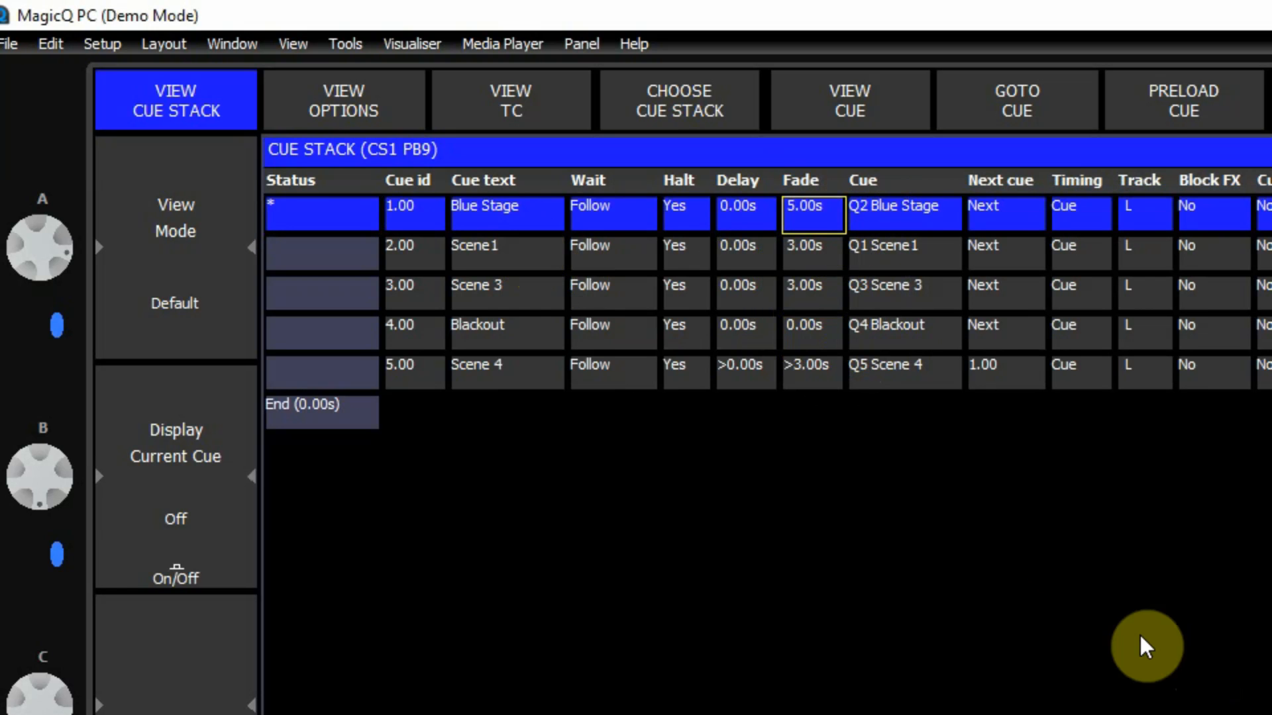
Give the Scene 3 cue a split fade time of 5/2 seconds
left_click(808, 253)
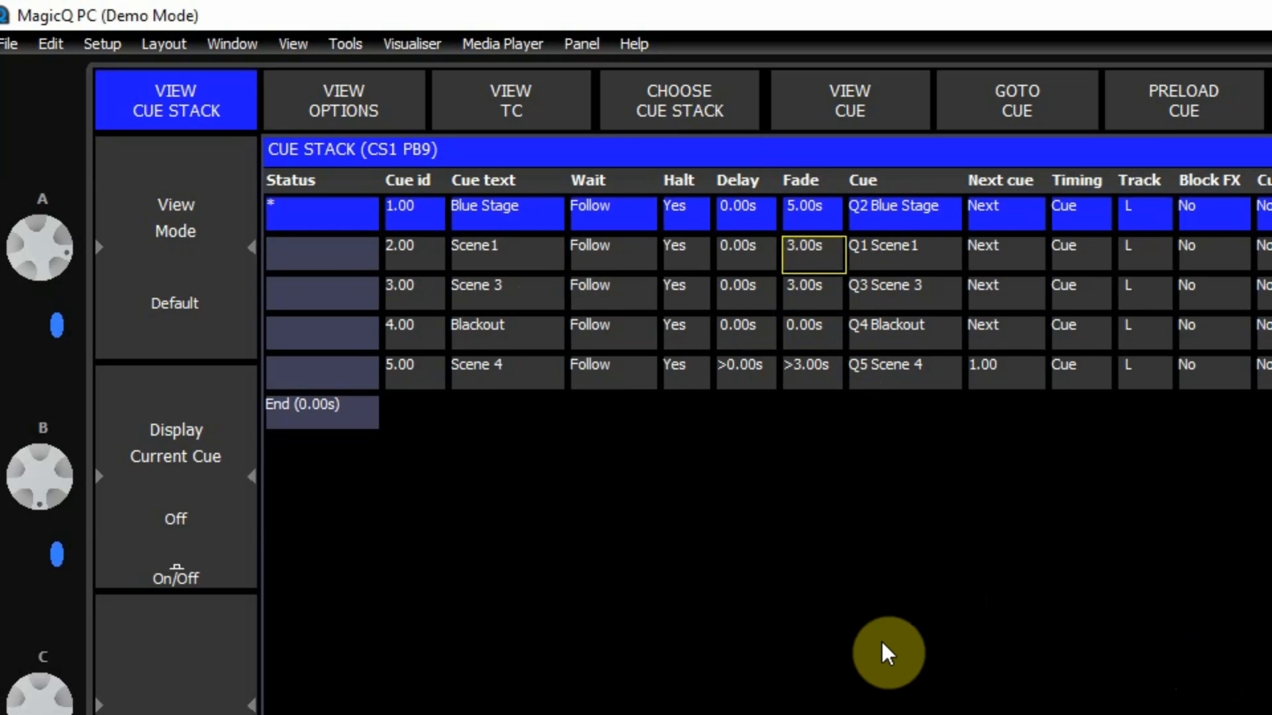
key("Down")
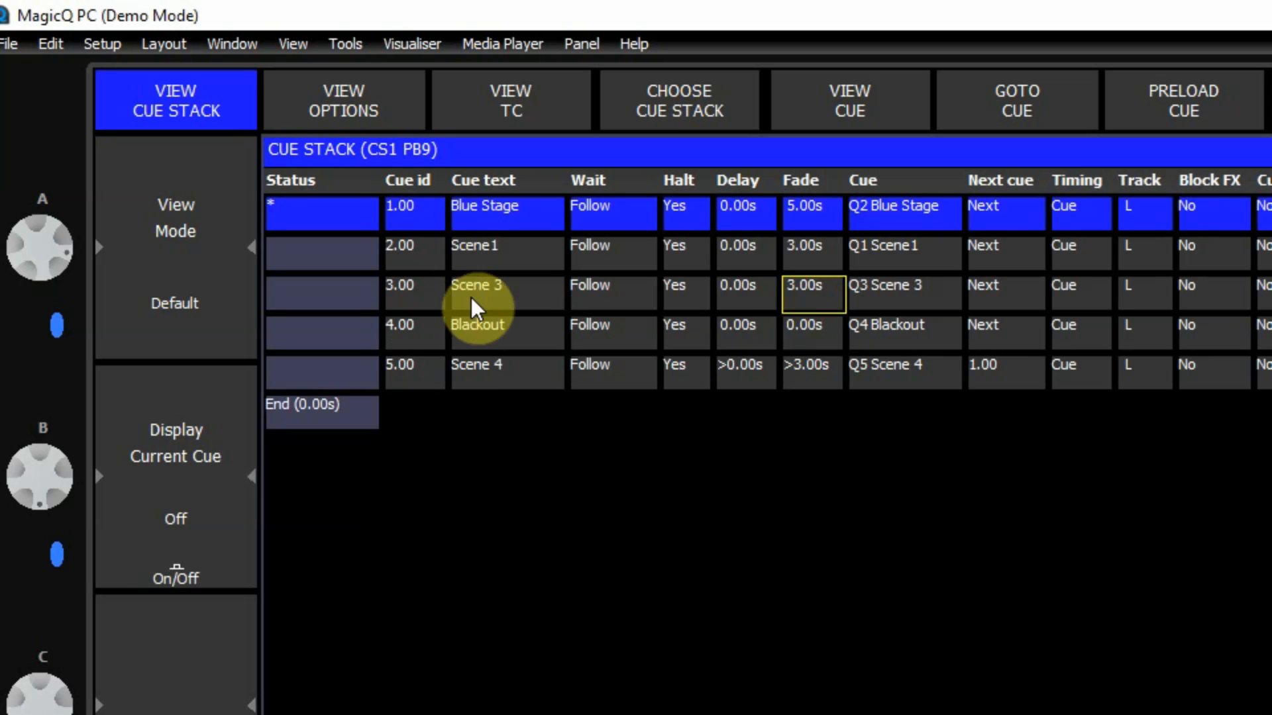
left_click(805, 258)
left_click(824, 306)
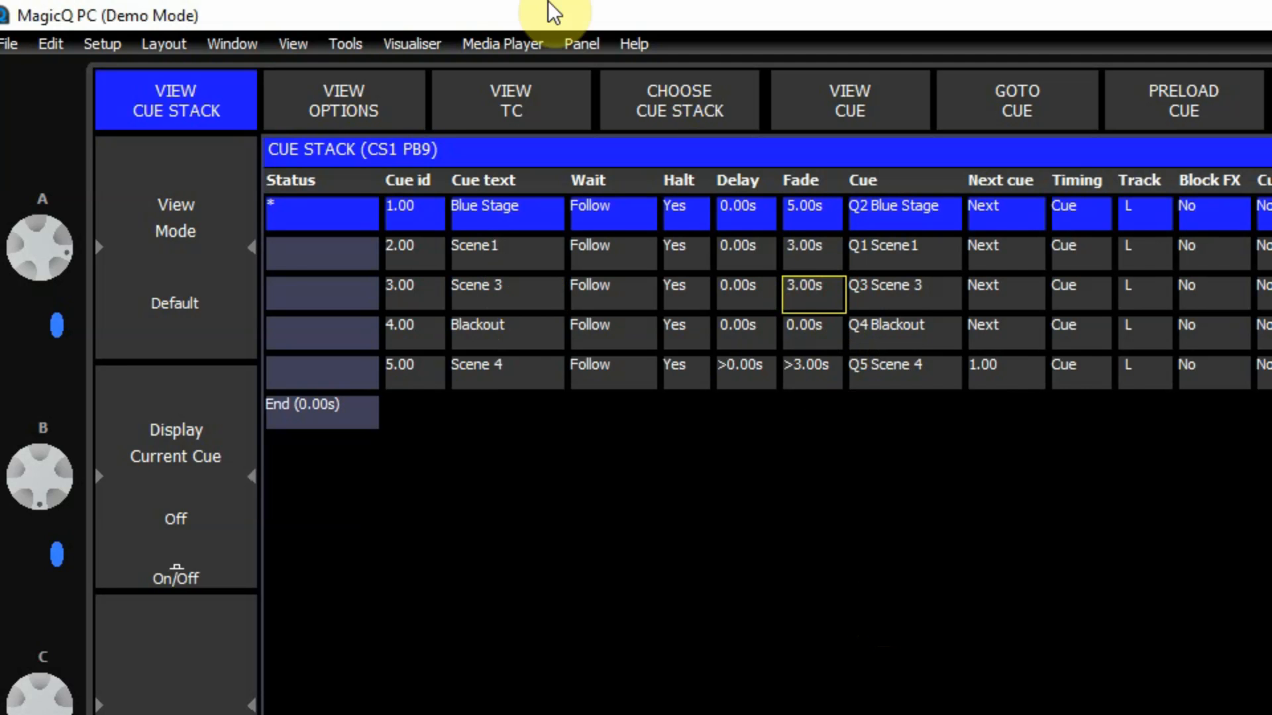
left_click(805, 296)
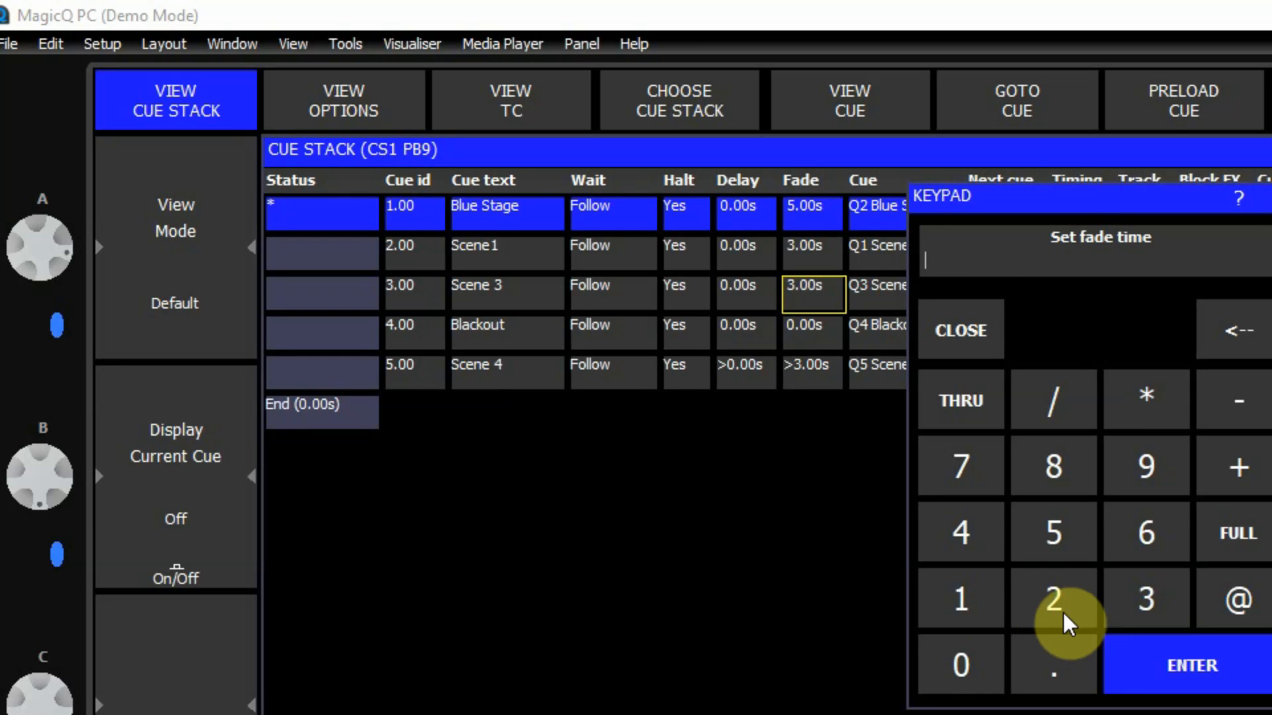
left_click(1054, 538)
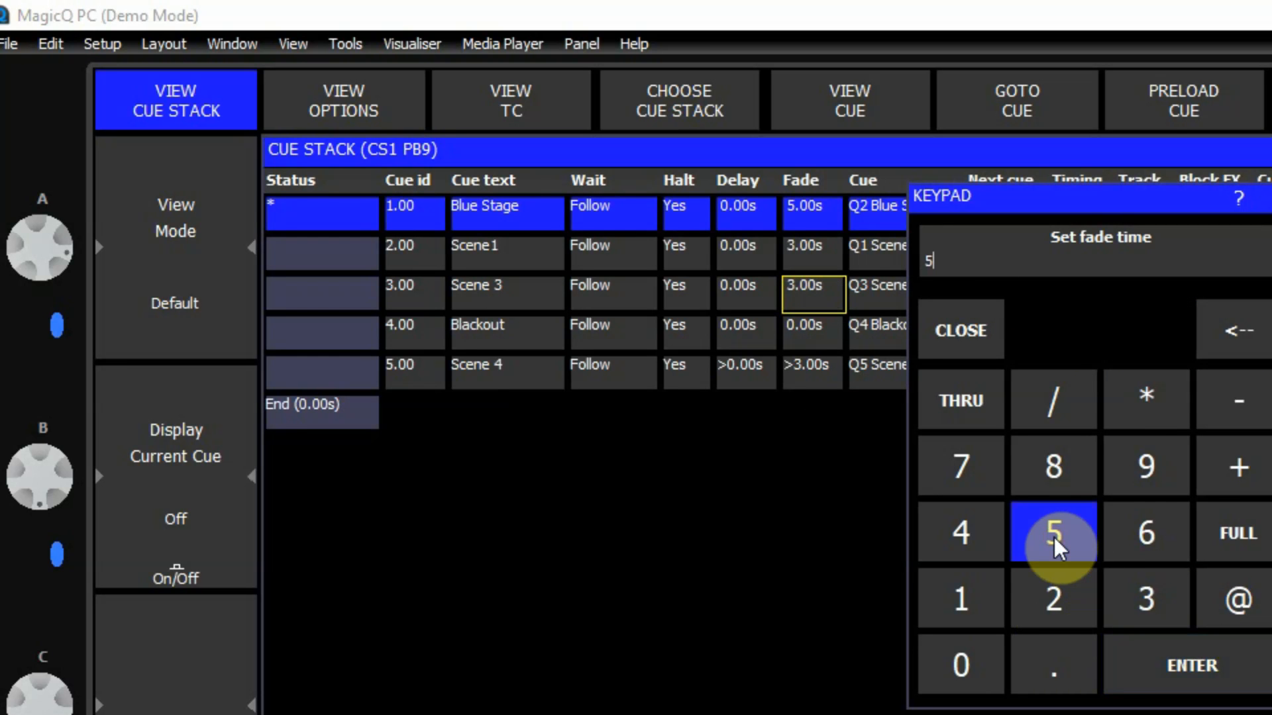
left_click(1056, 397)
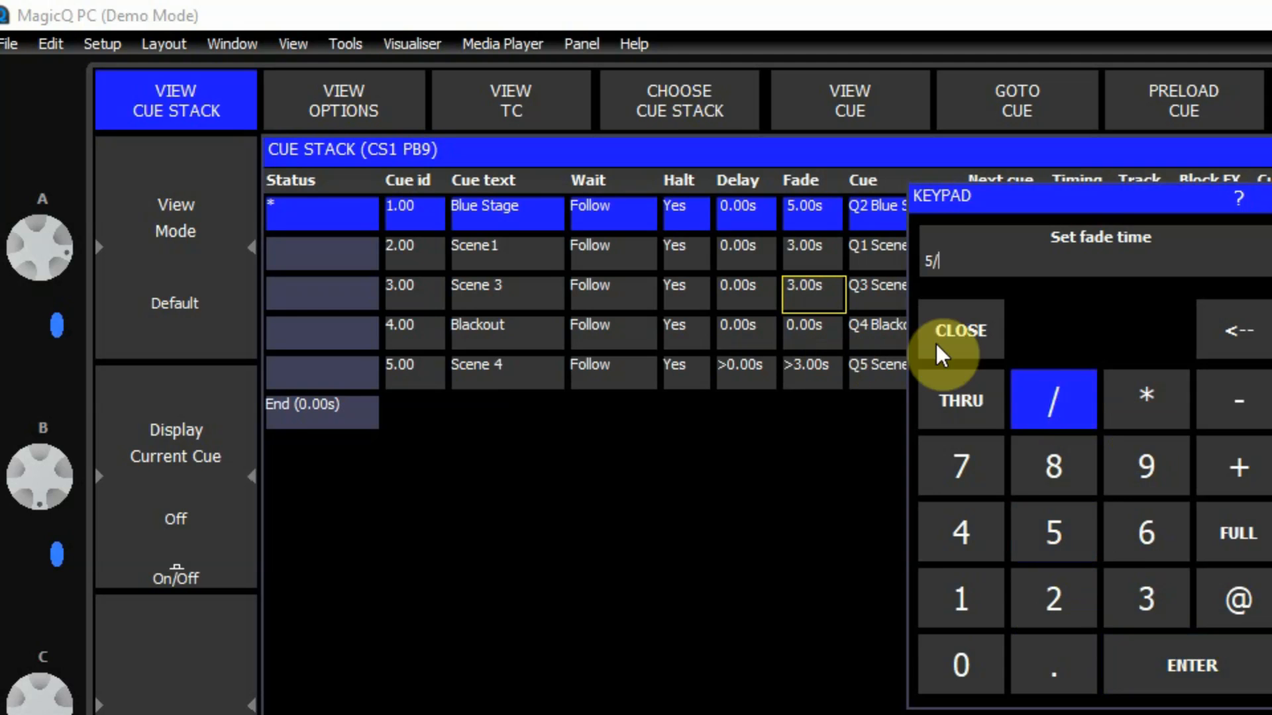
left_click(1059, 592)
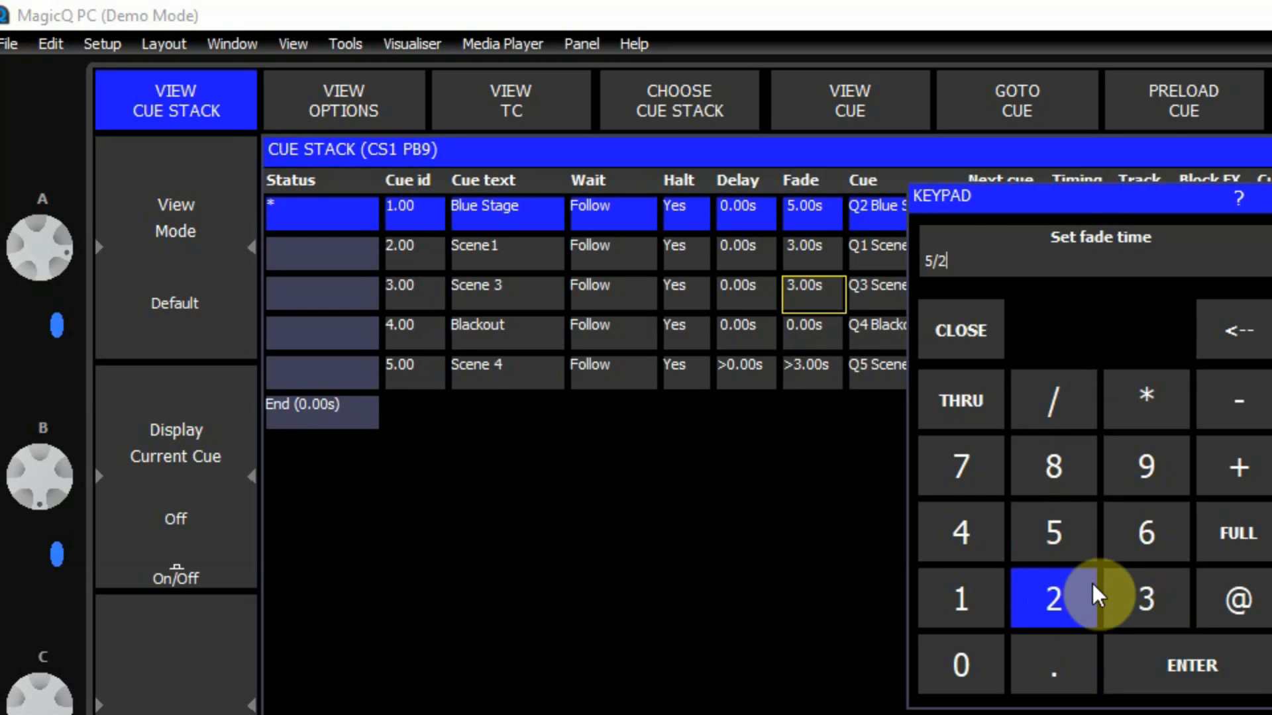
left_click(1210, 664)
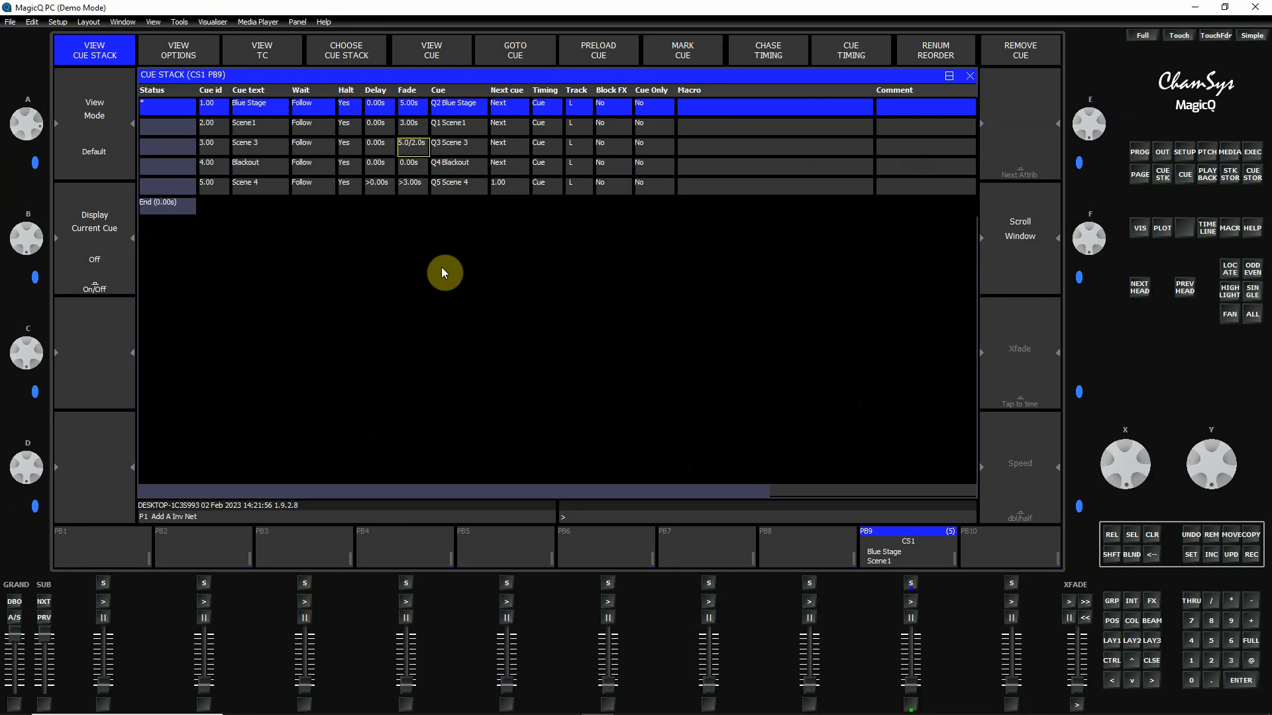
Switch to the Run Show layout, raise the PB9 fader to full and start the Blue Stage cue
key("ctrl")
left_click(439, 60)
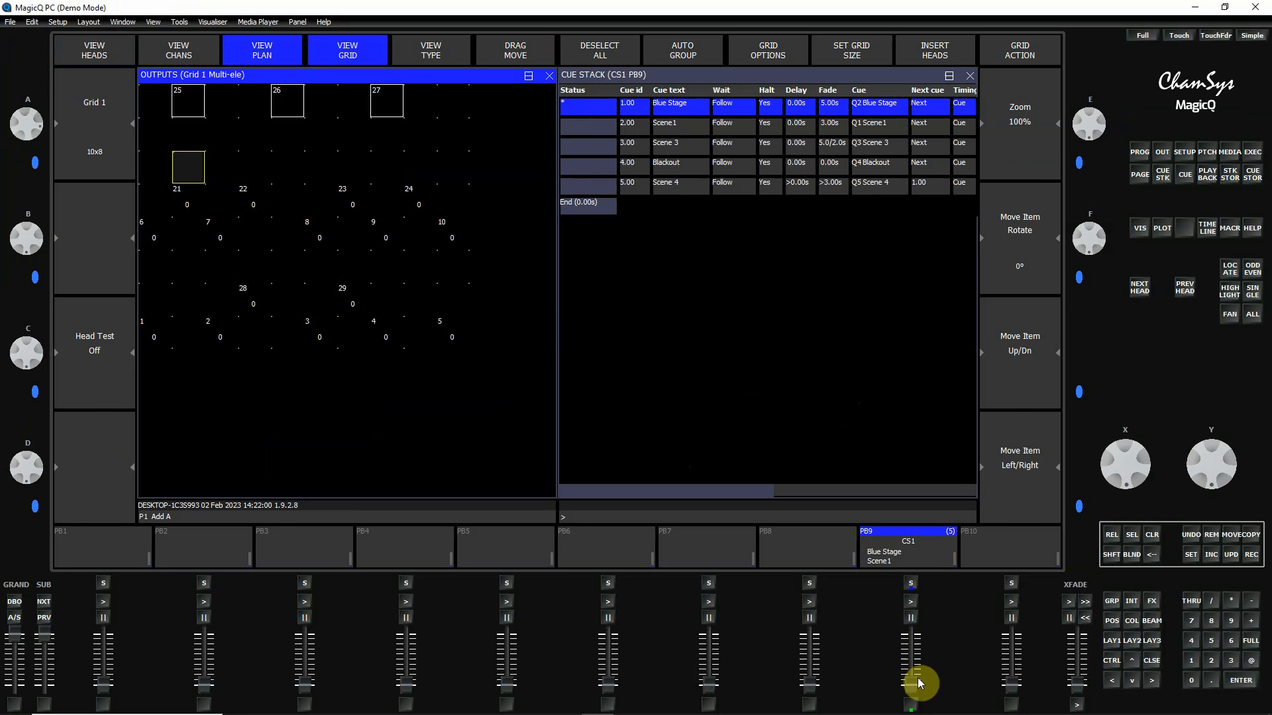
left_click_drag(917, 677, 917, 634)
left_click(907, 601)
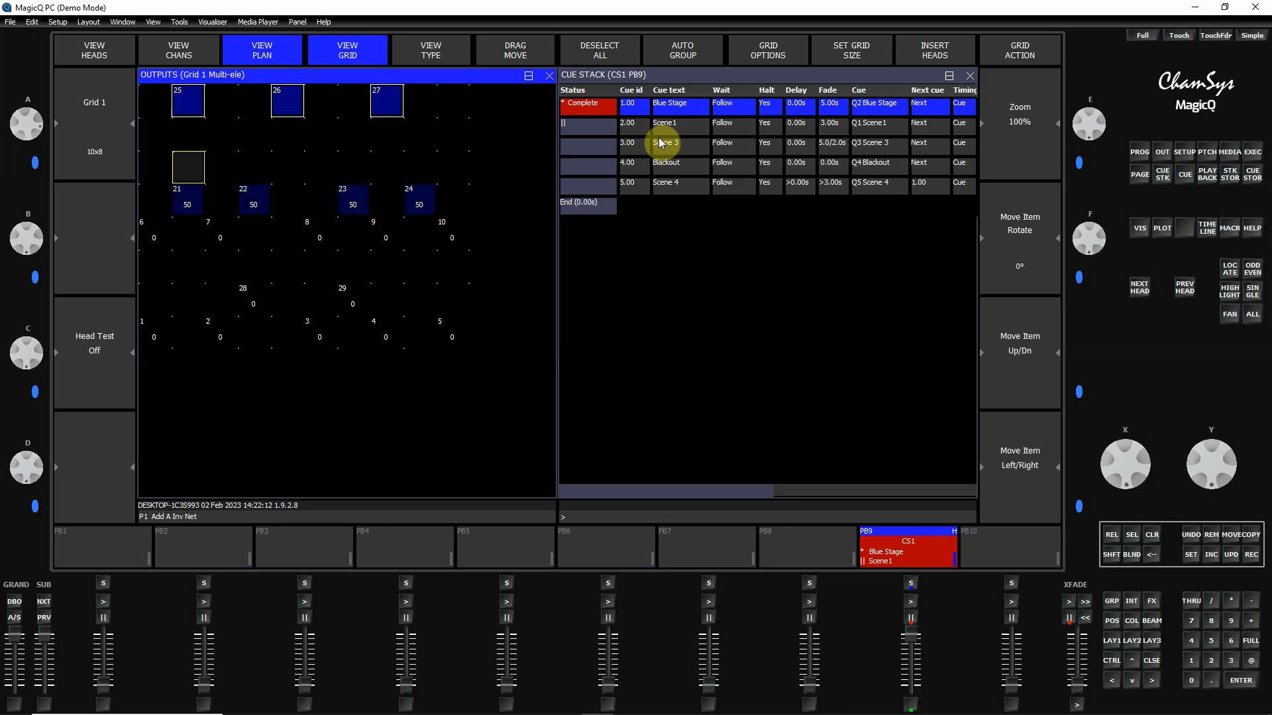
Run PB9's Scene1, Scene 3, Blackout and Scene 4 cues to check the fade times, and release the playback
left_click(911, 601)
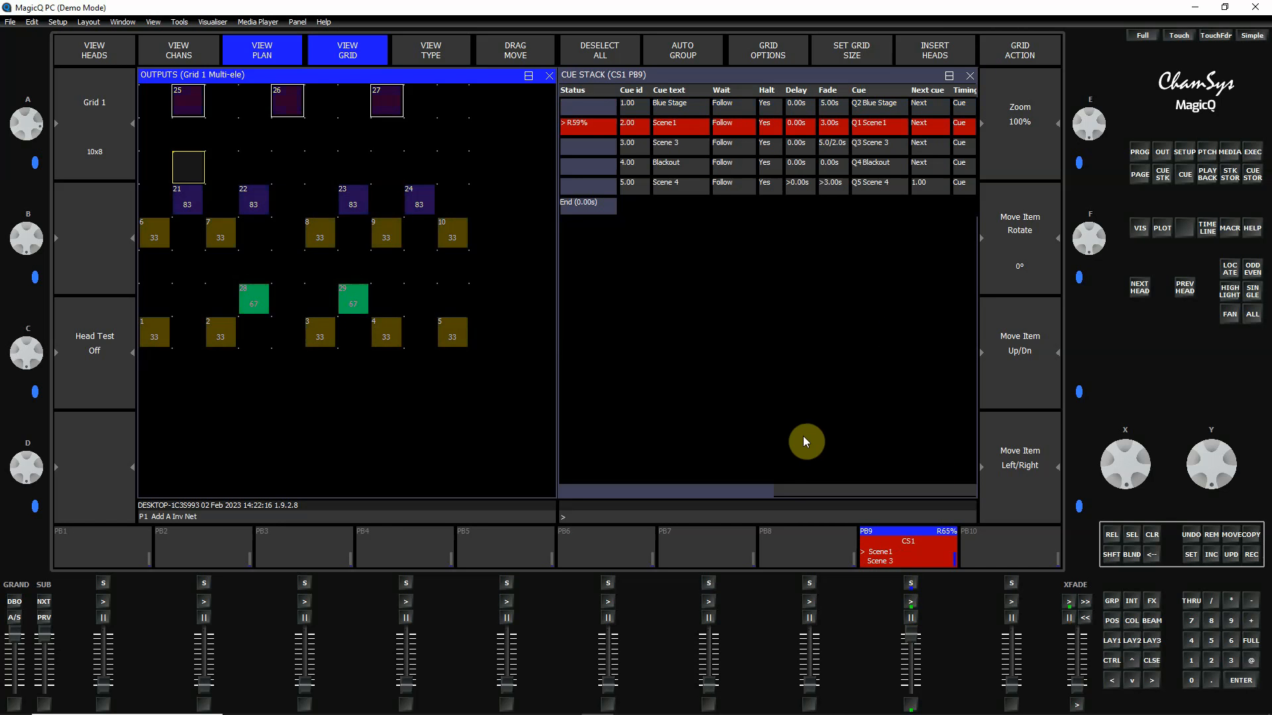
left_click(595, 128)
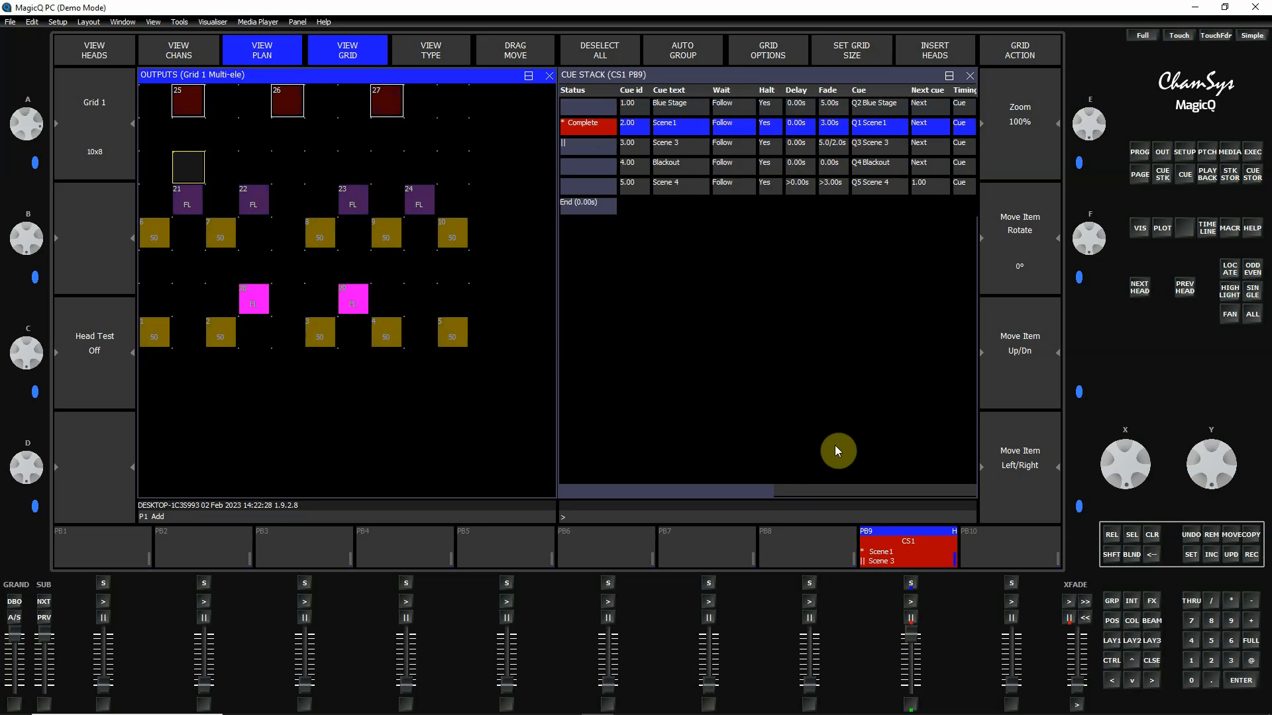
left_click(912, 601)
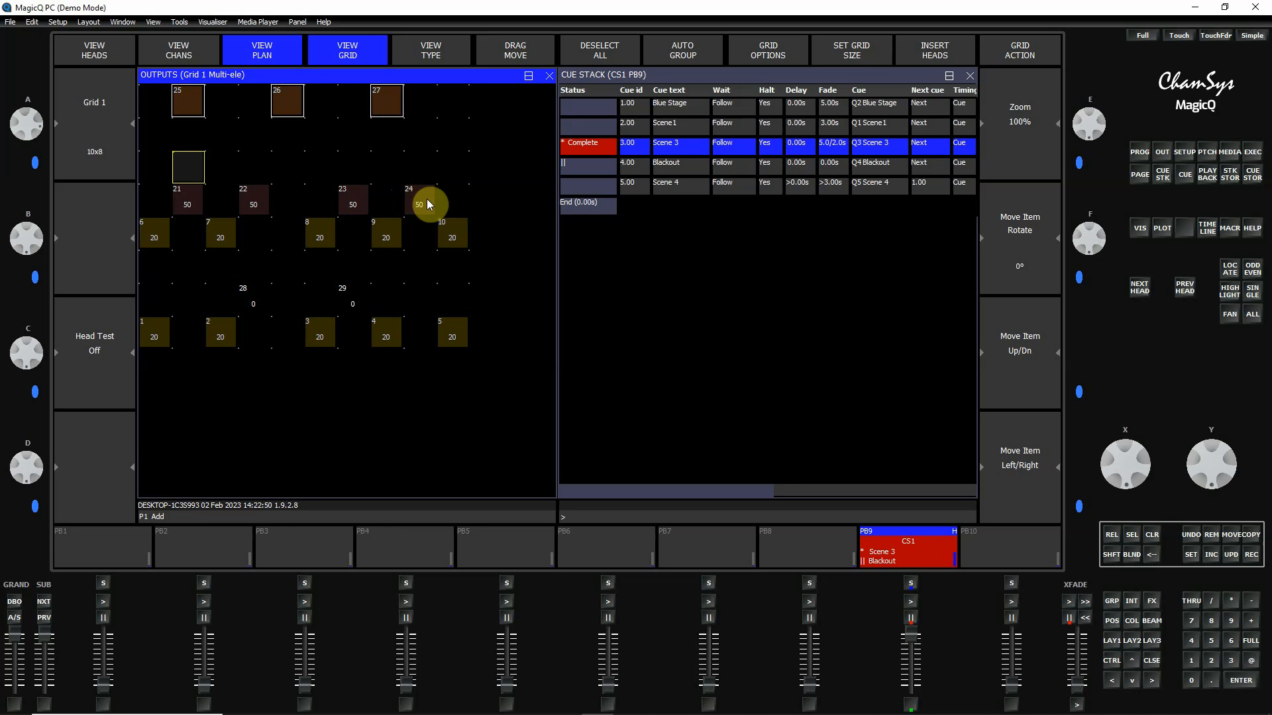
left_click(912, 602)
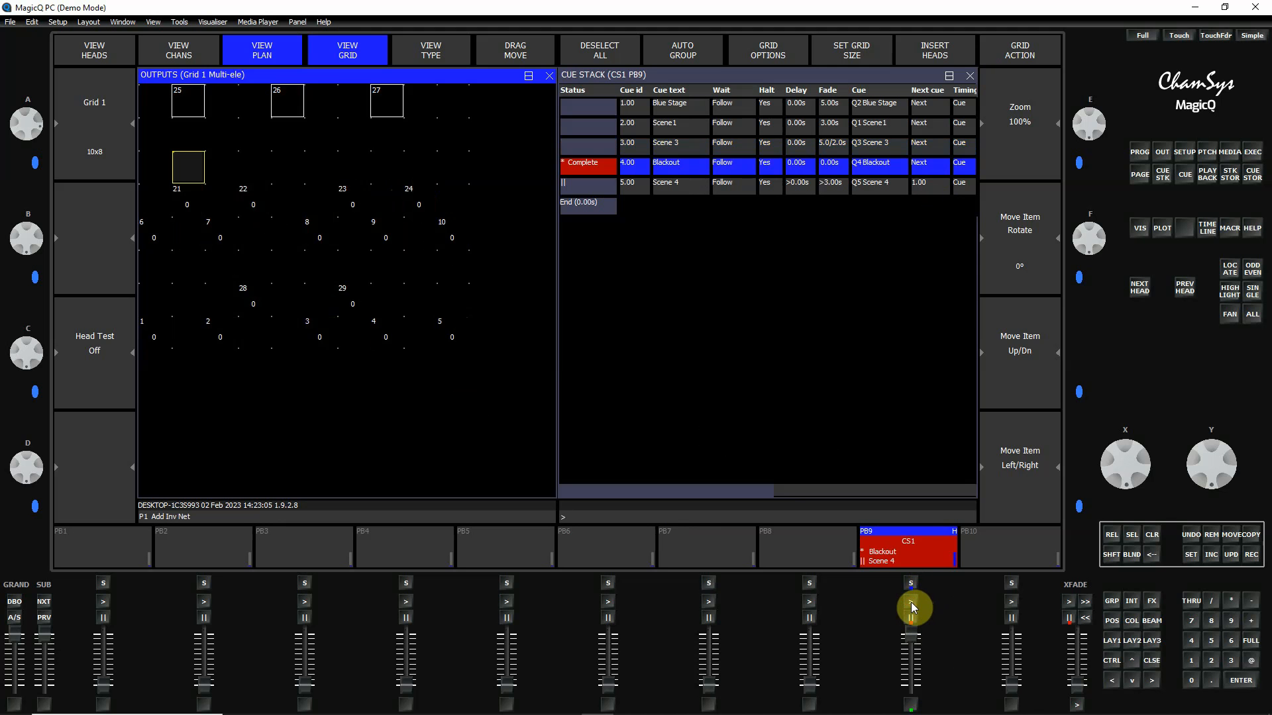
left_click(912, 602)
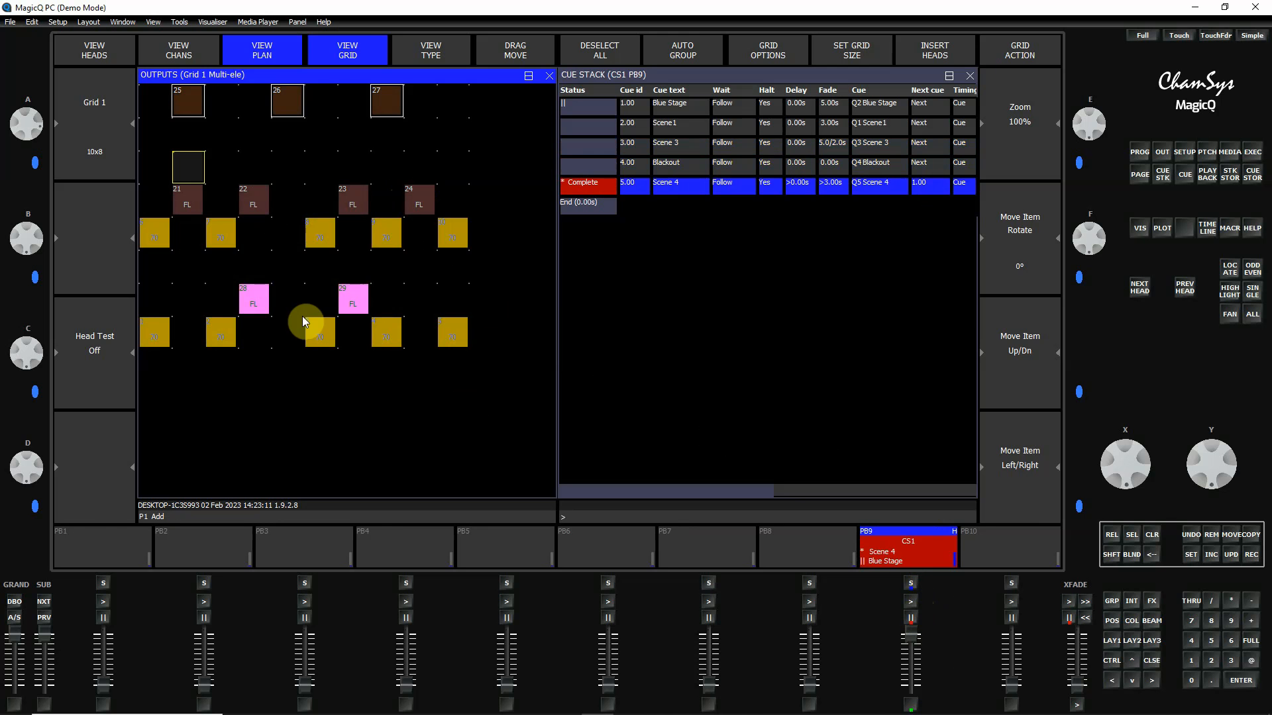
left_click(1117, 538)
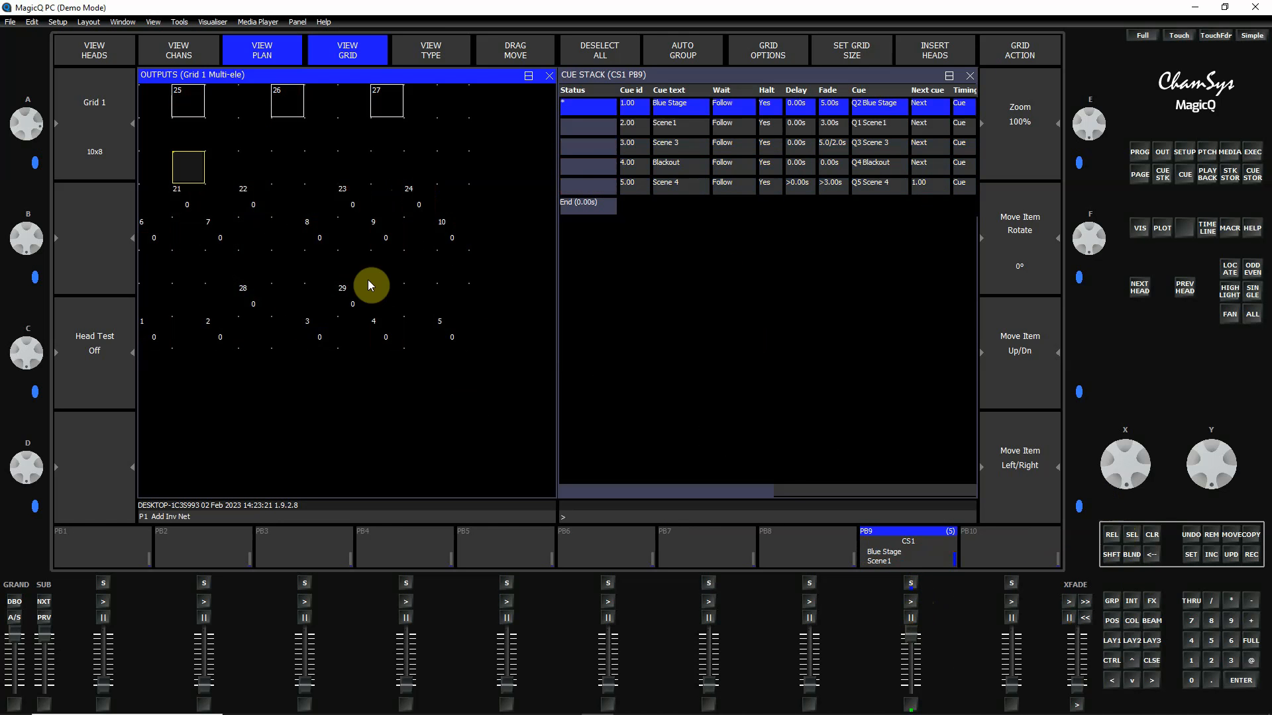